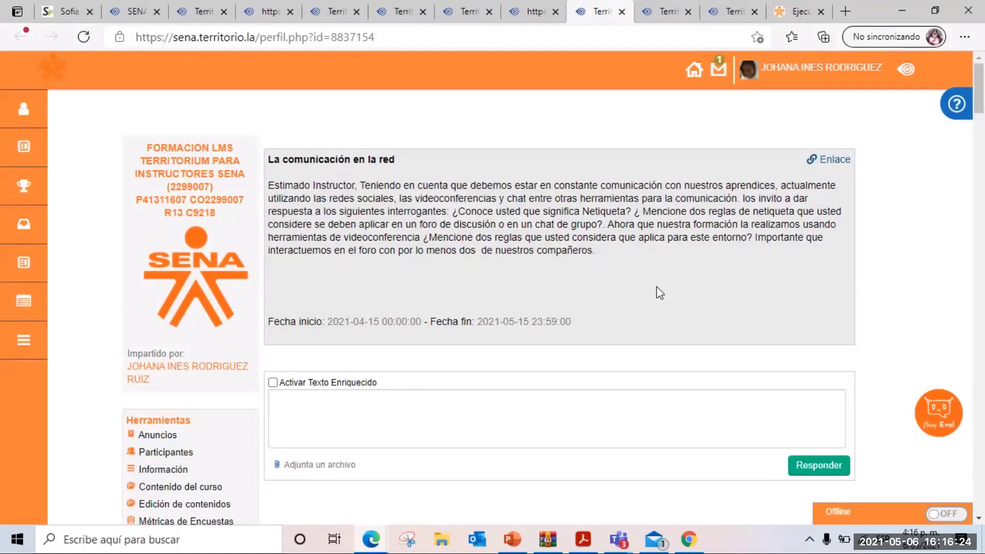
# - Review the "La comunicación en la red" forum prompt and the participants' replies posted below it
pyautogui.press('super+alt+m')
pyautogui.scroll(-3, 545, 229)
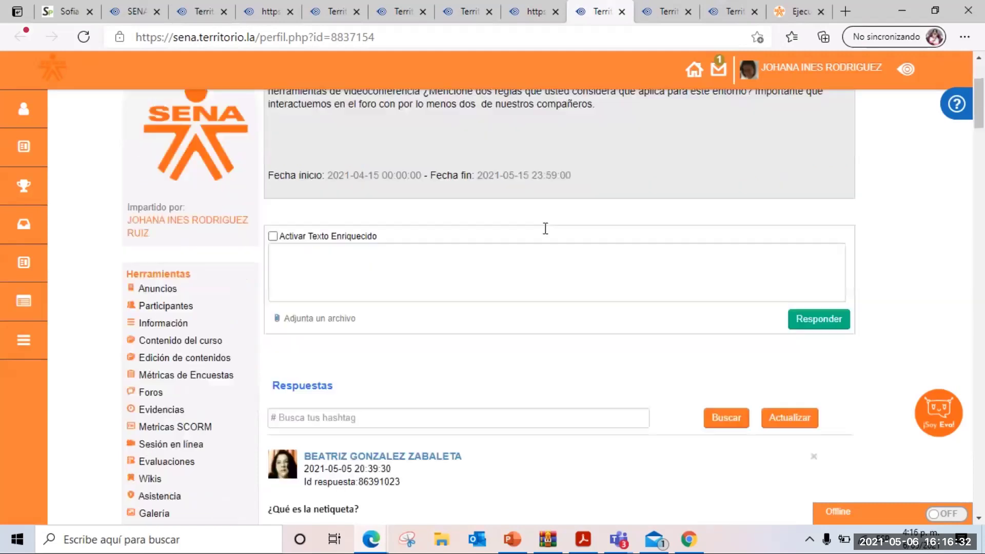
pyautogui.scroll(-3, 545, 229)
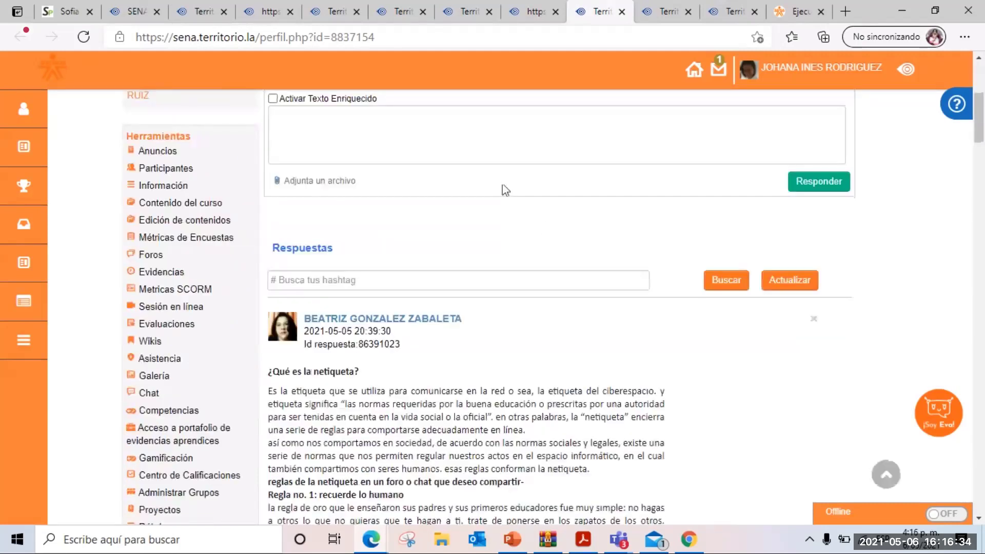
pyautogui.scroll(-1, 504, 189)
pyautogui.scroll(-4, 502, 185)
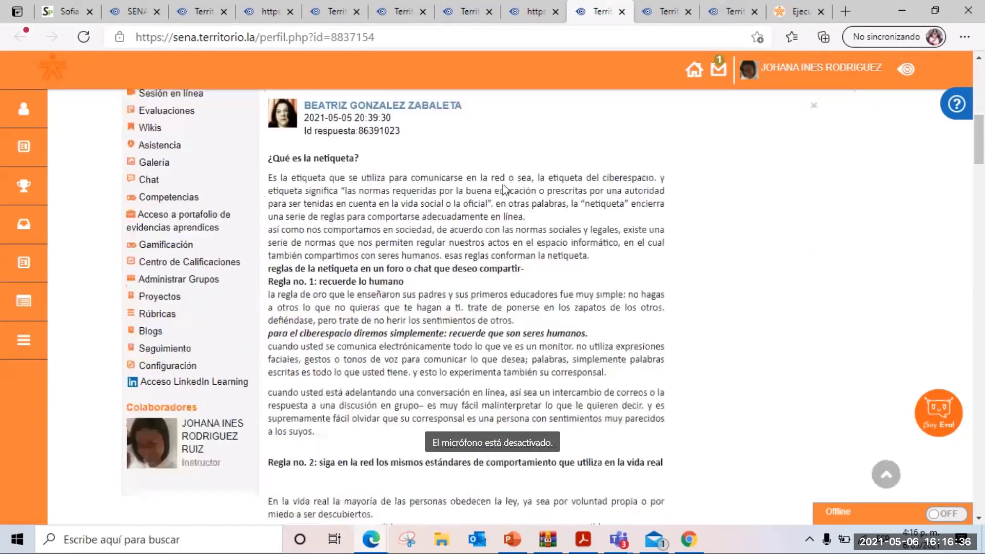
pyautogui.scroll(-2, 504, 189)
pyautogui.scroll(-2, 504, 189)
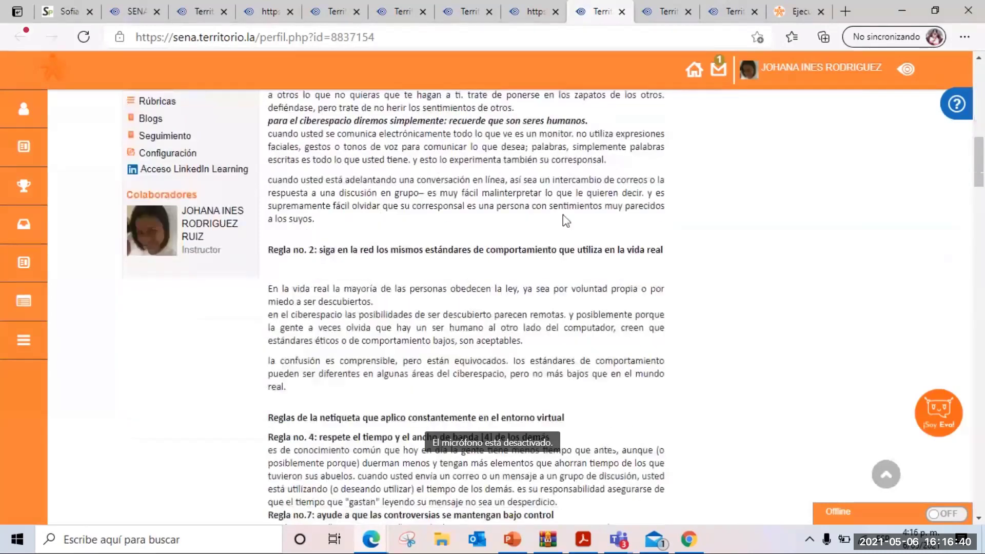
pyautogui.scroll(1, 564, 220)
pyautogui.scroll(7, 570, 216)
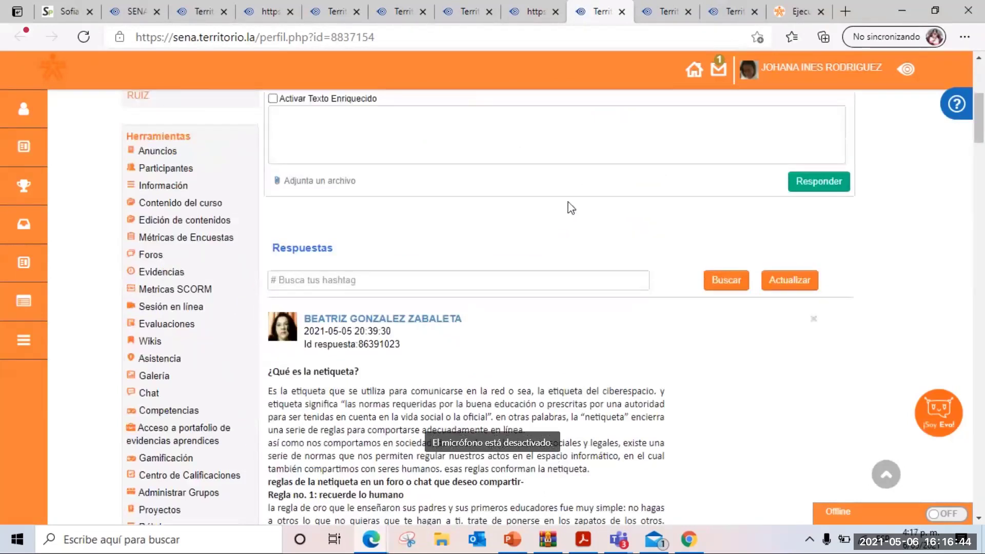
pyautogui.scroll(-1, 568, 201)
pyautogui.scroll(-10, 568, 201)
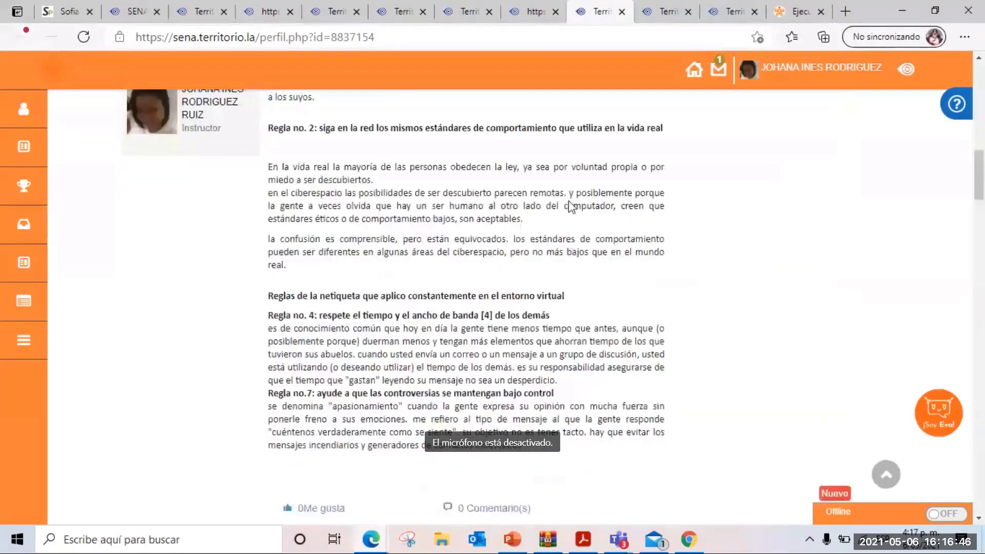
pyautogui.scroll(-10, 569, 205)
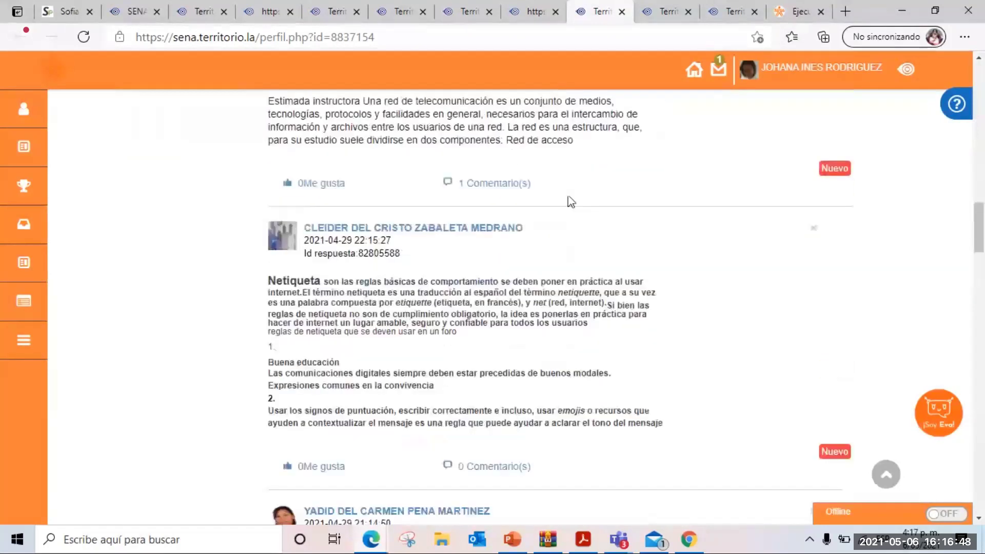
pyautogui.scroll(-2, 571, 201)
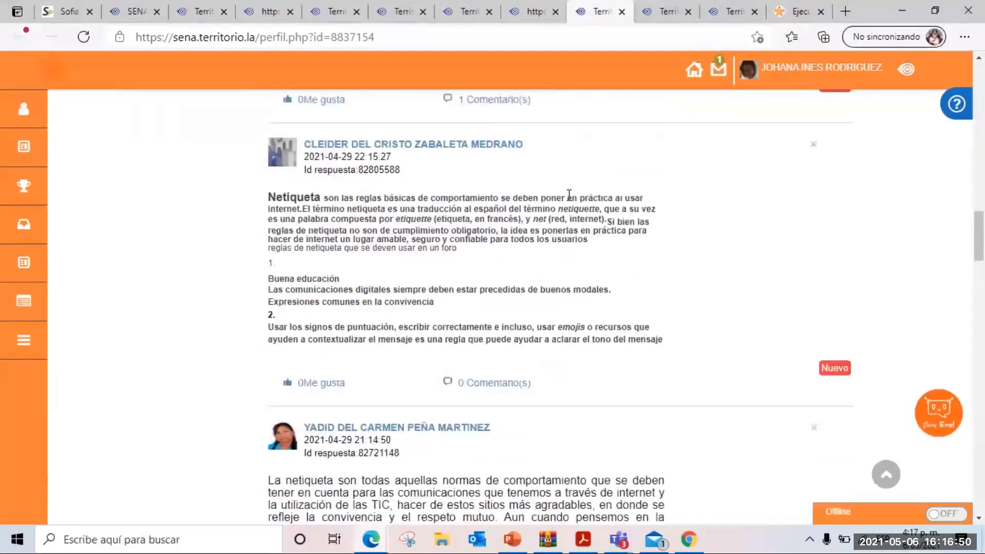
pyautogui.scroll(-2, 568, 194)
pyautogui.scroll(8, 568, 192)
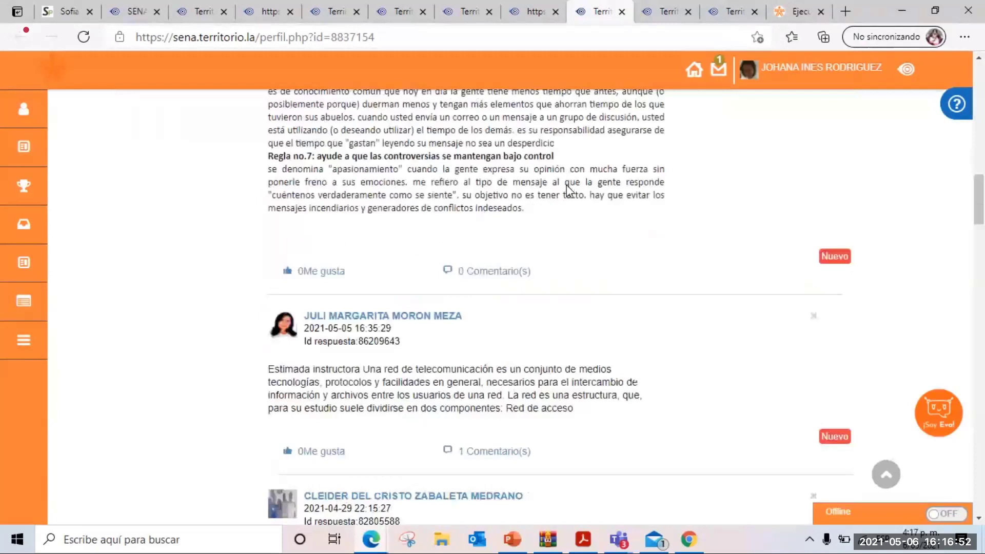
pyautogui.scroll(10, 566, 187)
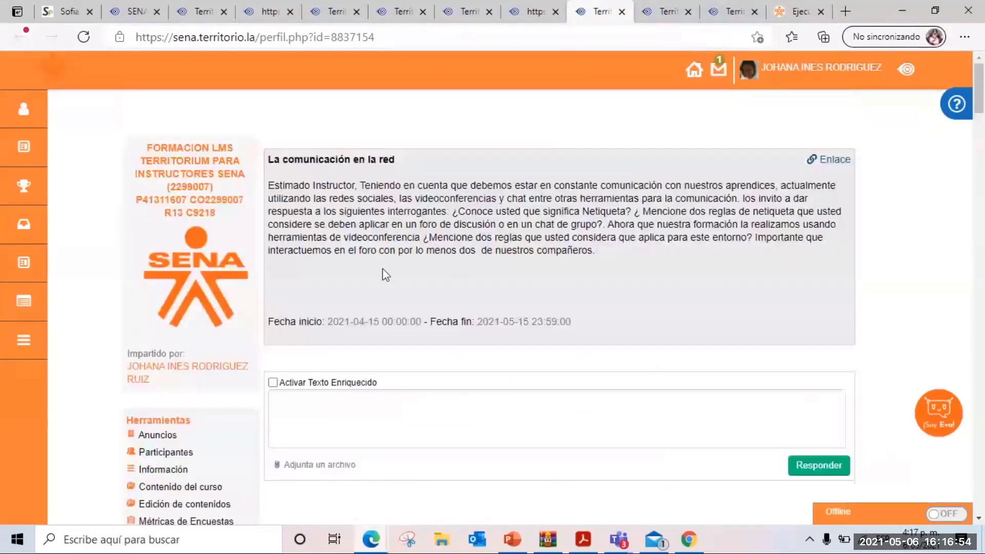
pyautogui.scroll(-7, 567, 247)
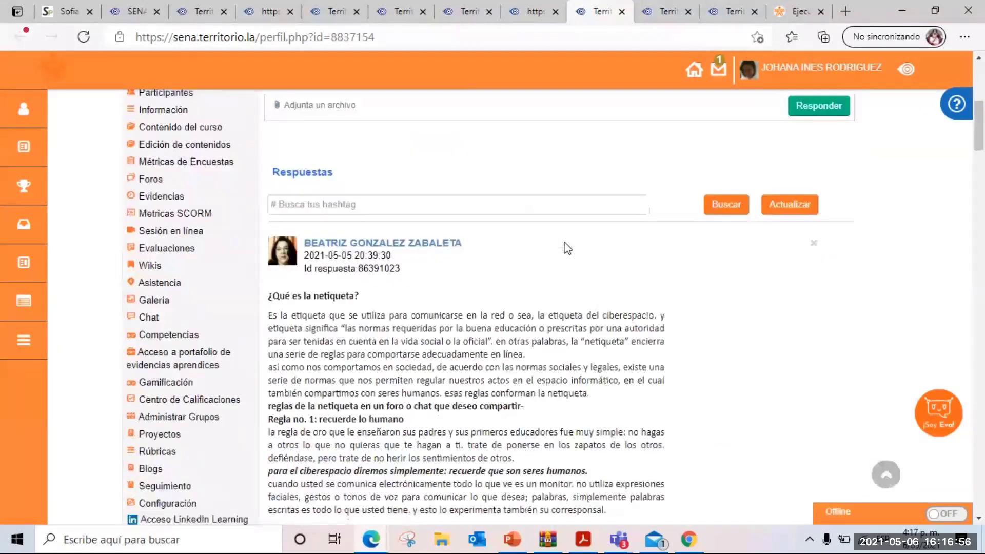
pyautogui.scroll(-3, 567, 248)
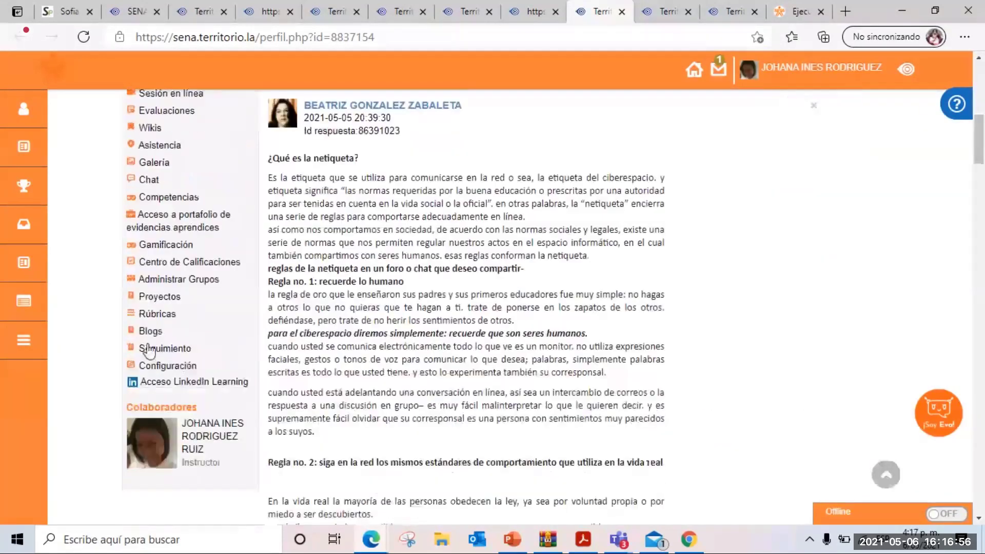
# - Open the course's Centro de Calificaciones and expand the RAP 2 RA1 column to show its activities column
pyautogui.click(160, 266)
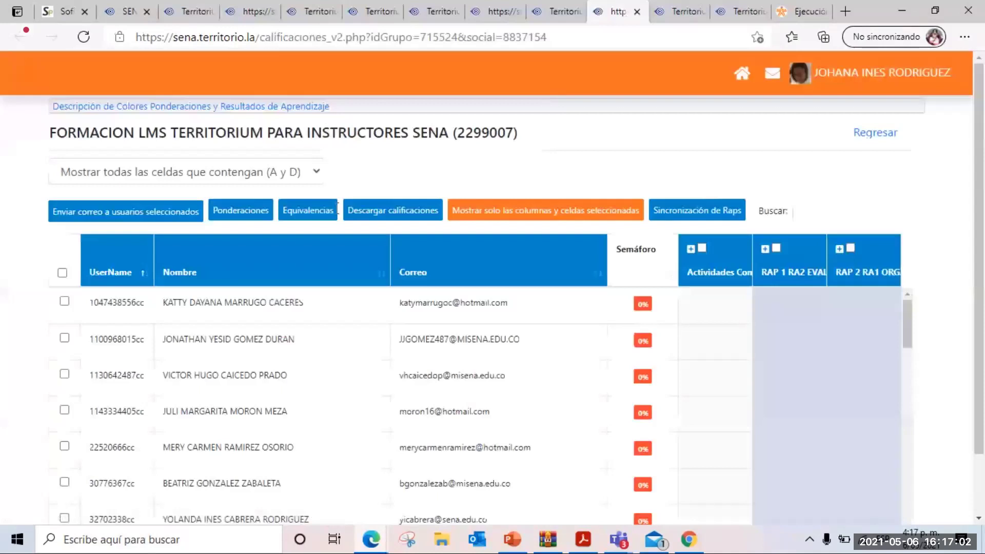
pyautogui.click(839, 249)
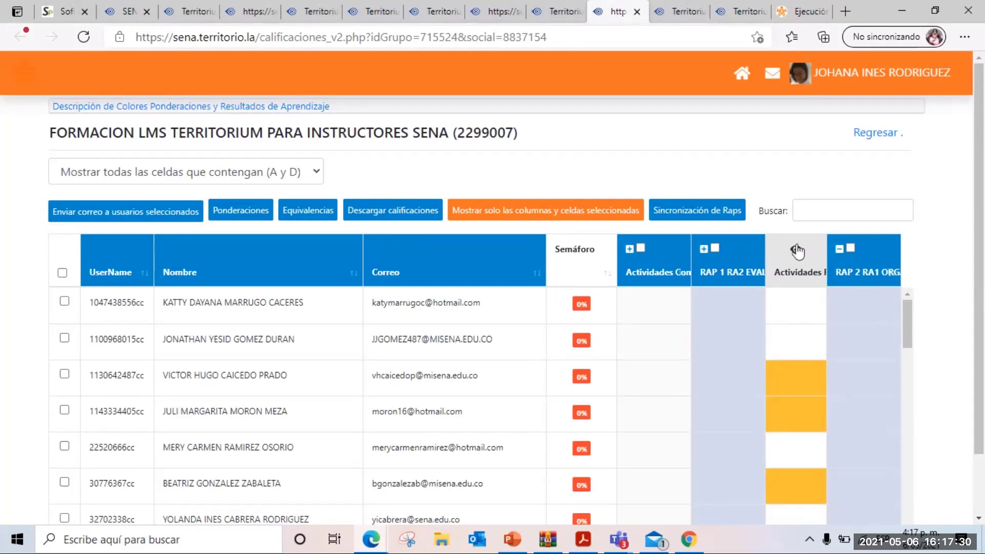
# - Show the detail of the third learner's highlighted activities cell and list the activities still pending grading
pyautogui.click(787, 378)
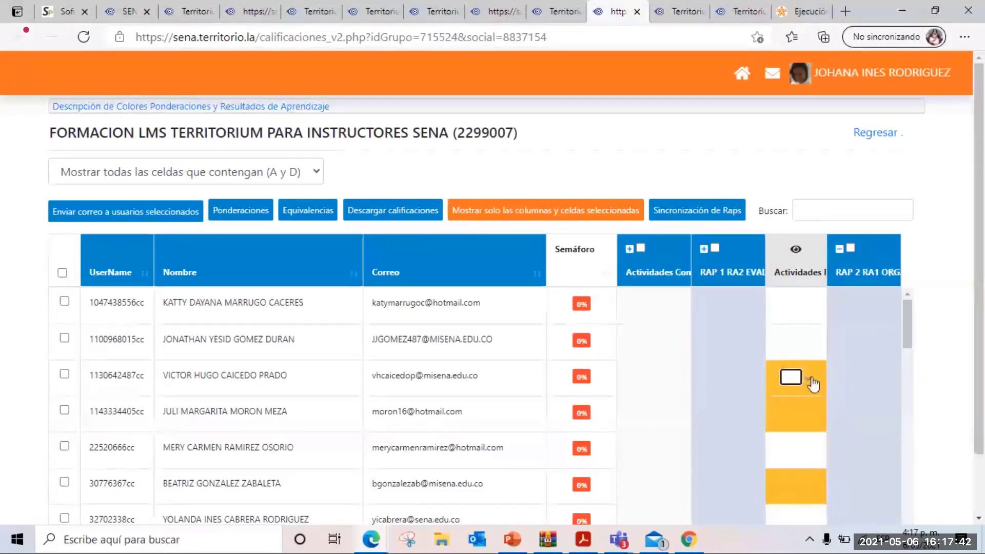
pyautogui.click(810, 380)
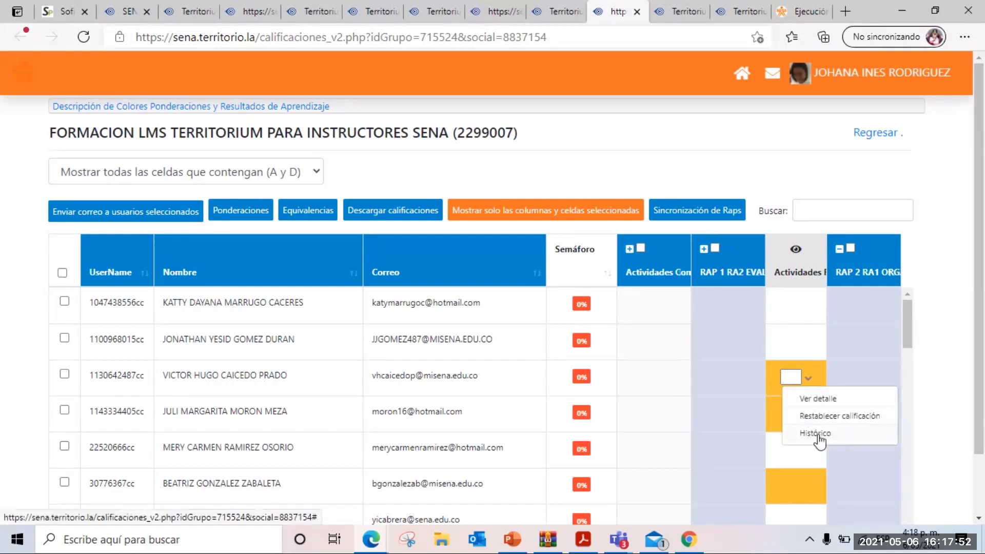
pyautogui.click(830, 400)
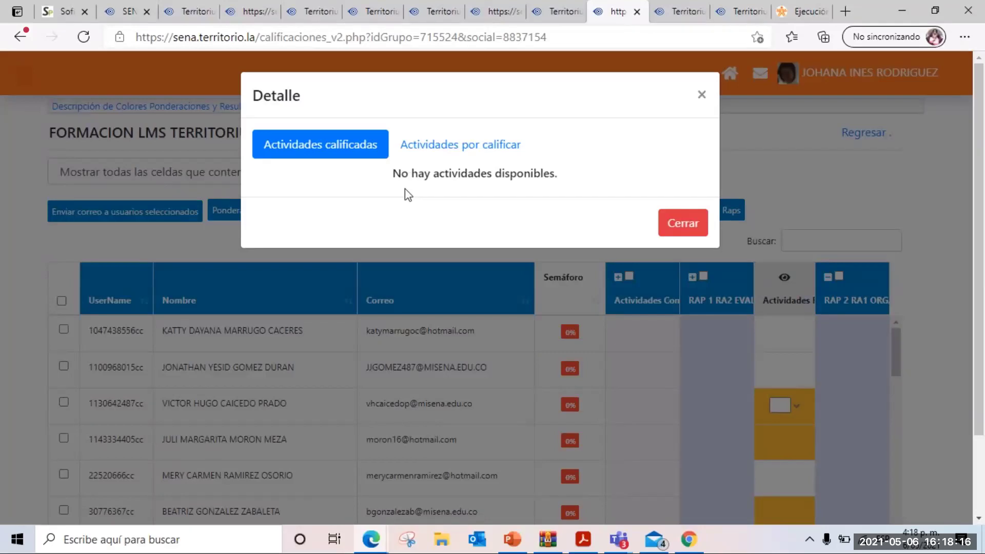
pyautogui.click(474, 148)
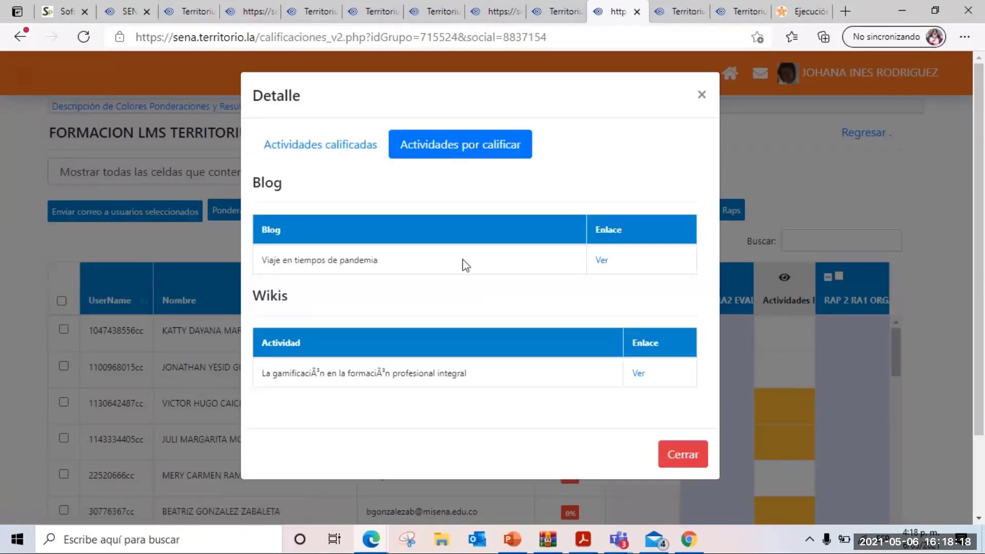
pyautogui.scroll(-1, 466, 265)
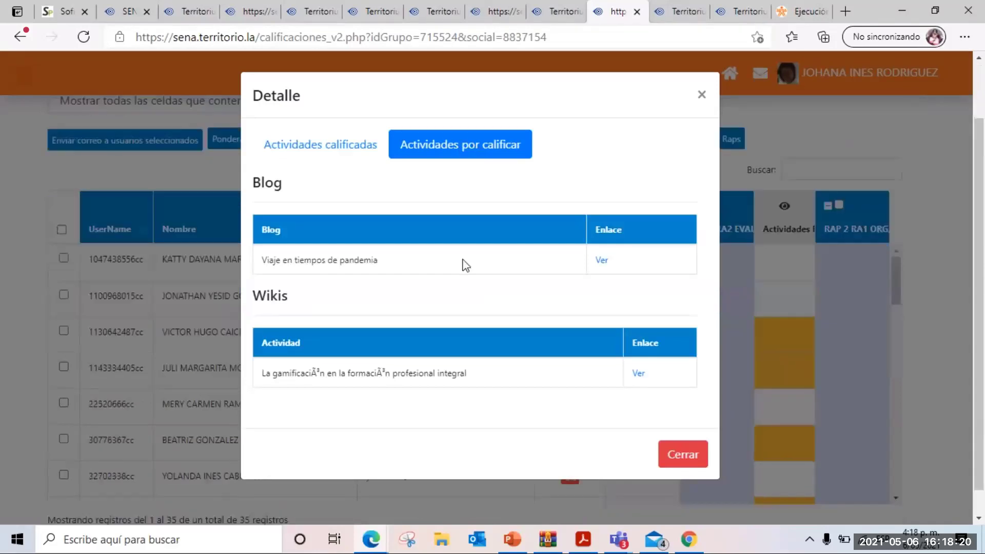
pyautogui.scroll(1, 326, 263)
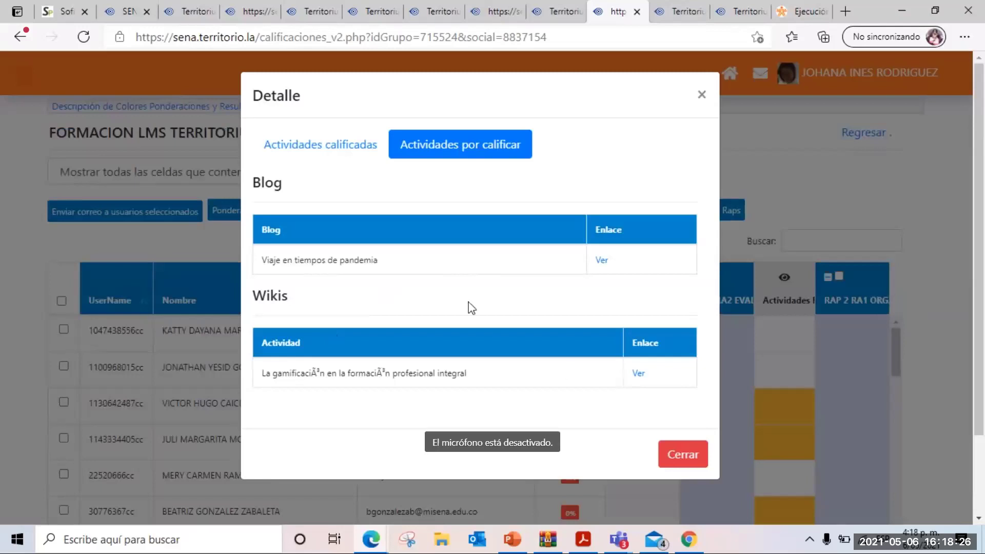
pyautogui.scroll(-1, 472, 311)
pyautogui.scroll(1, 472, 314)
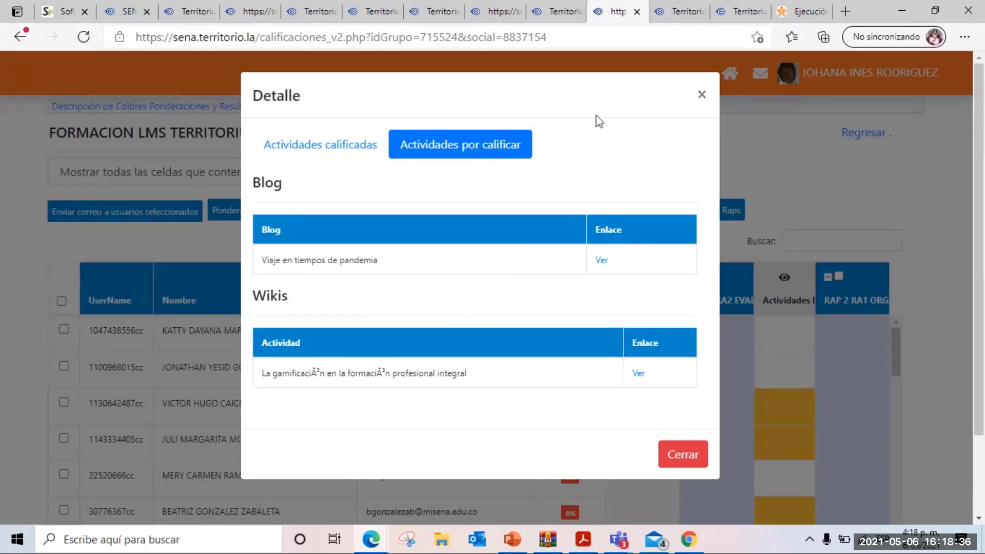
pyautogui.press('super+alt+m')
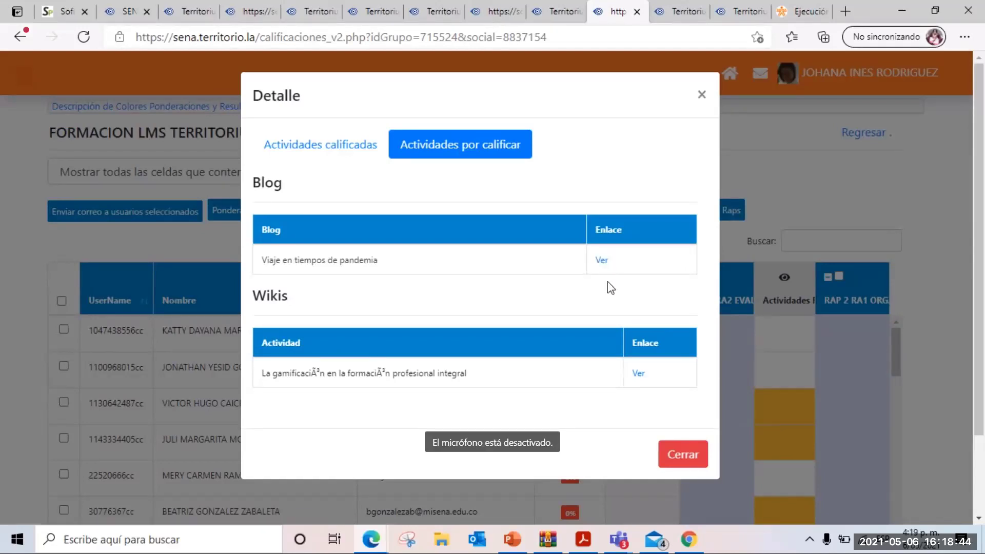
# - Open the pending blog "Viaje en tiempos de pandemia" and review its instructions and published entries
pyautogui.click(601, 259)
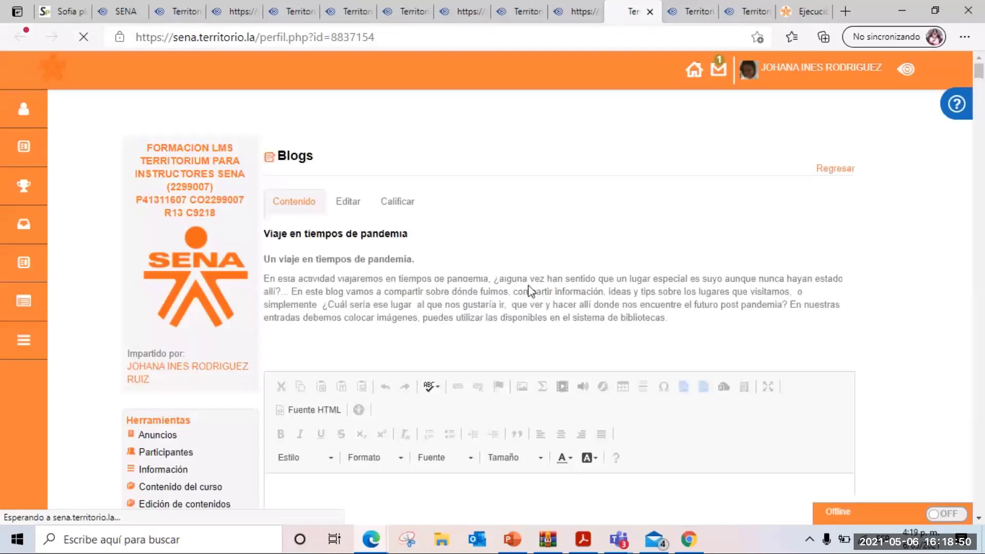
pyautogui.scroll(-2, 525, 288)
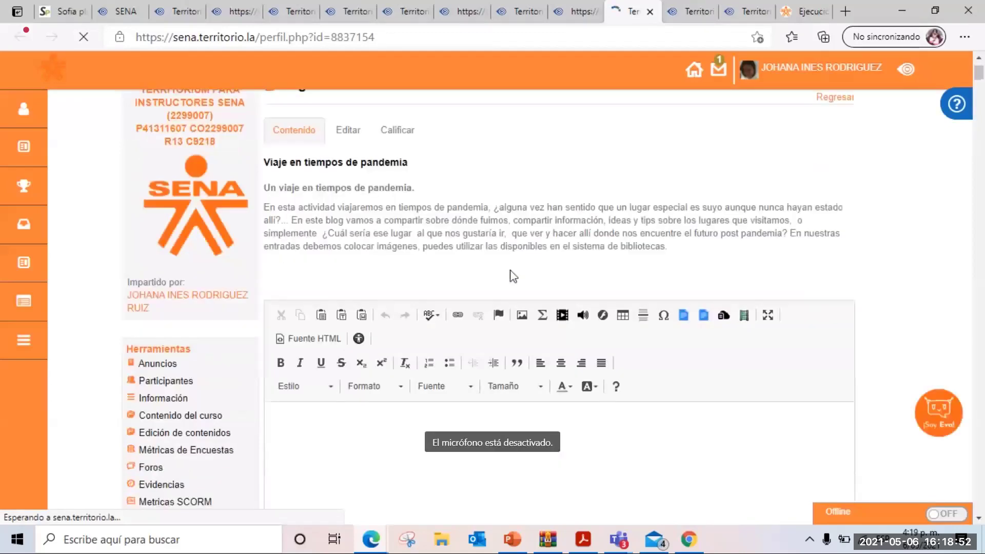
pyautogui.scroll(-4, 510, 270)
pyautogui.scroll(-5, 510, 270)
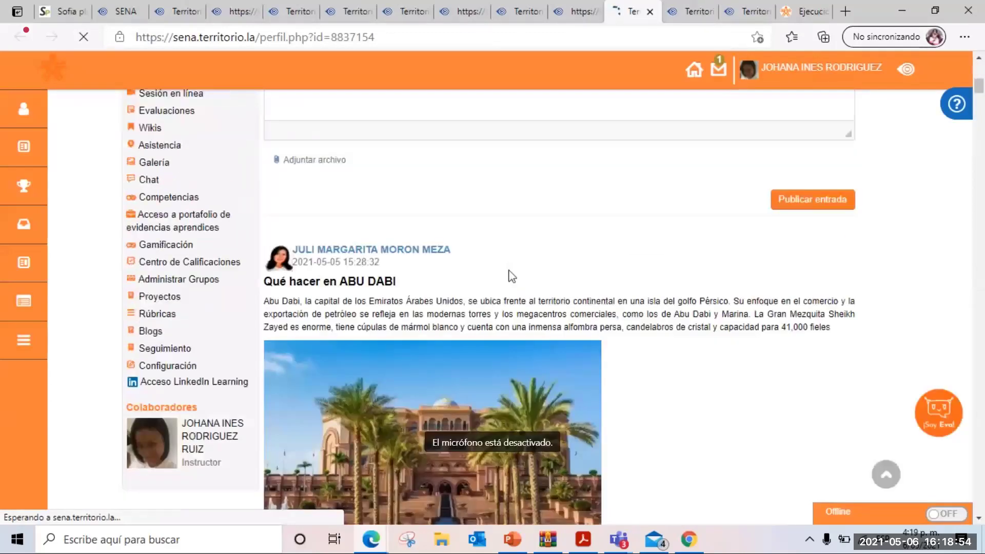
pyautogui.scroll(-7, 510, 270)
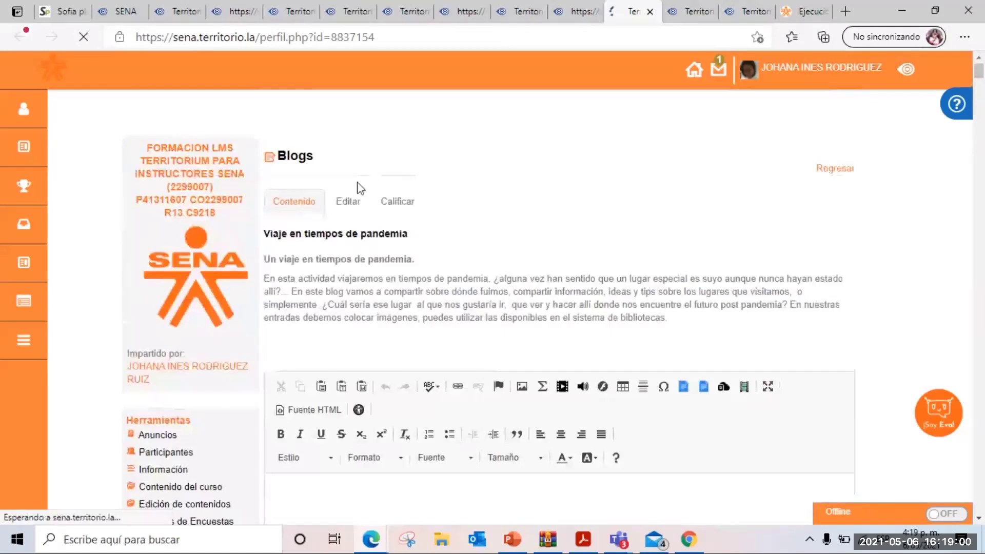
# - Open the blog's grading view and look through the full list of learners and their grade fields
pyautogui.click(401, 205)
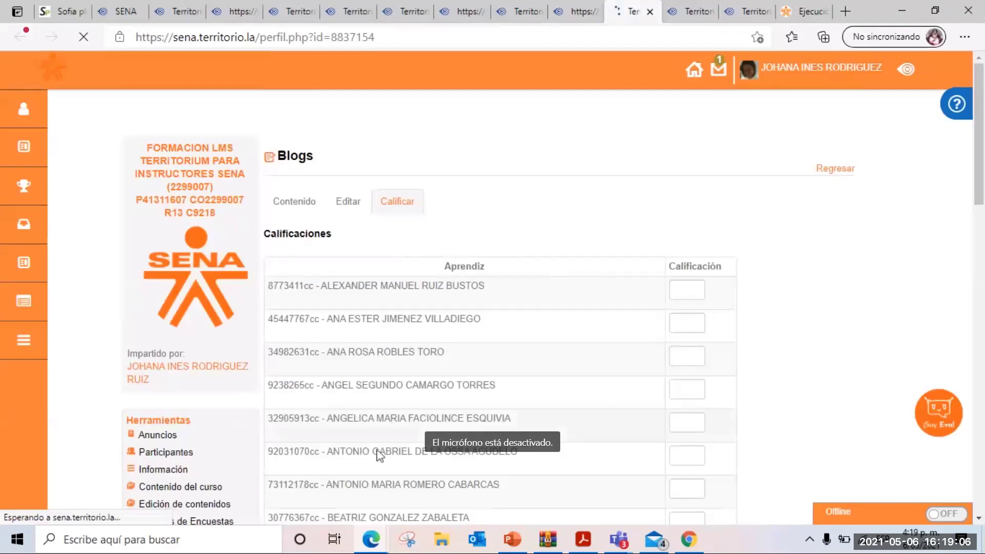
pyautogui.scroll(-1, 714, 295)
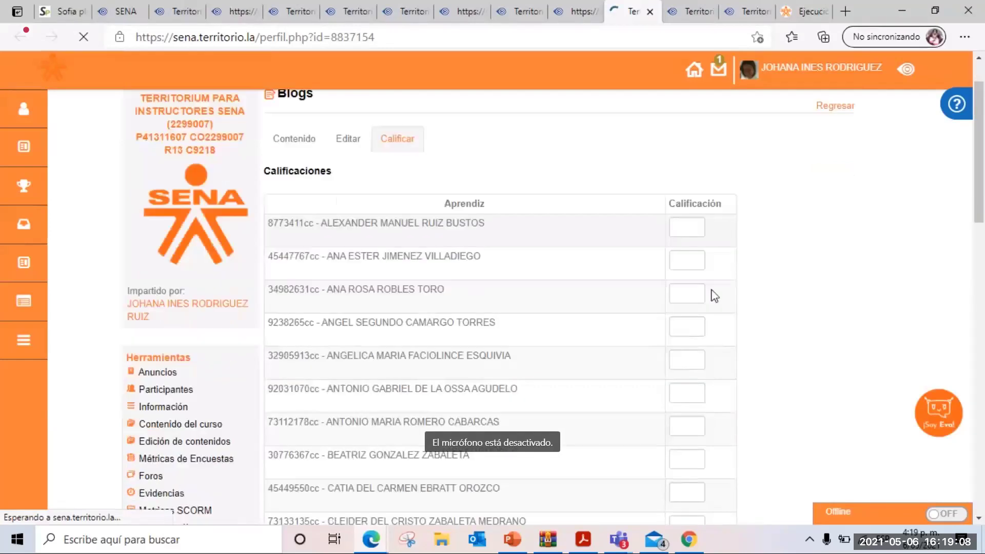
pyautogui.scroll(-8, 714, 295)
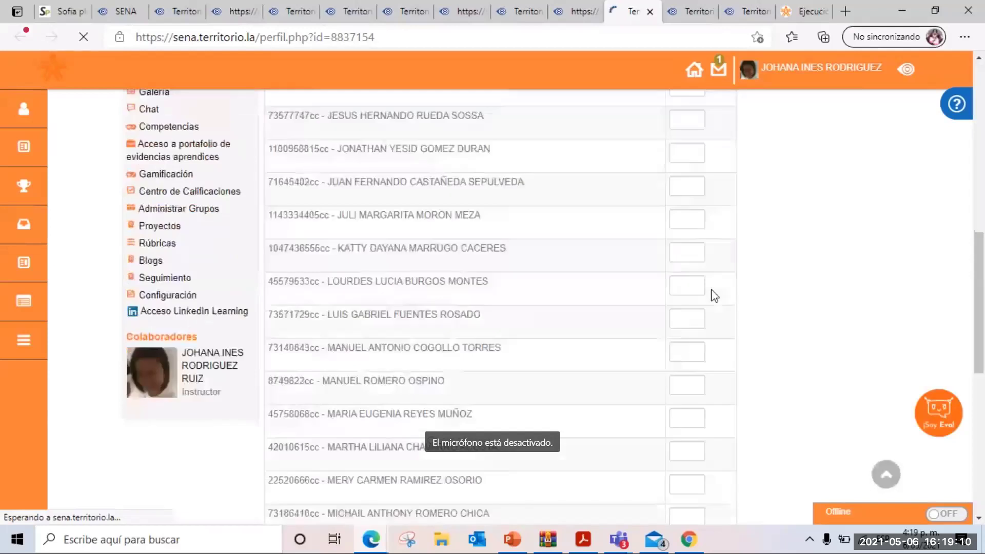
pyautogui.scroll(-7, 713, 294)
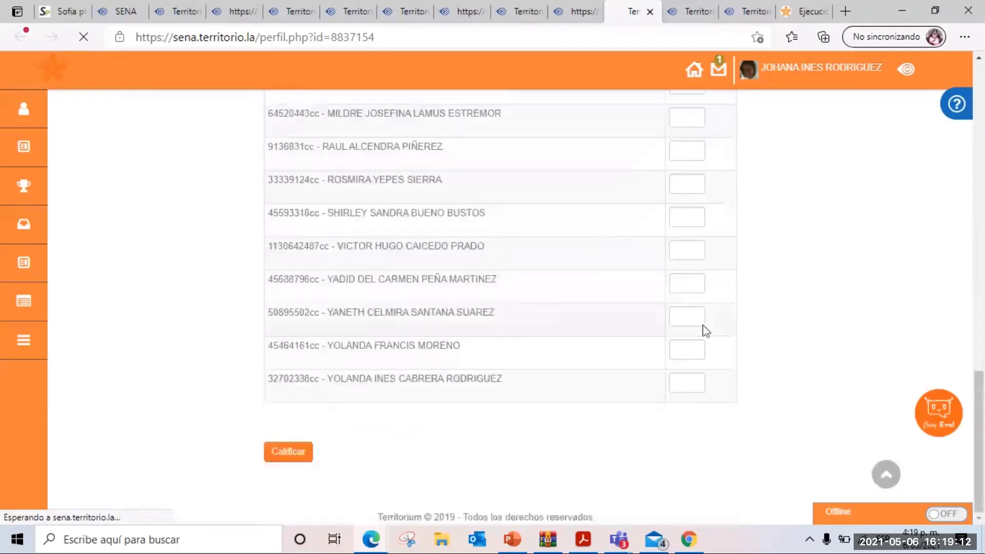
pyautogui.scroll(4, 701, 170)
pyautogui.scroll(10, 749, 159)
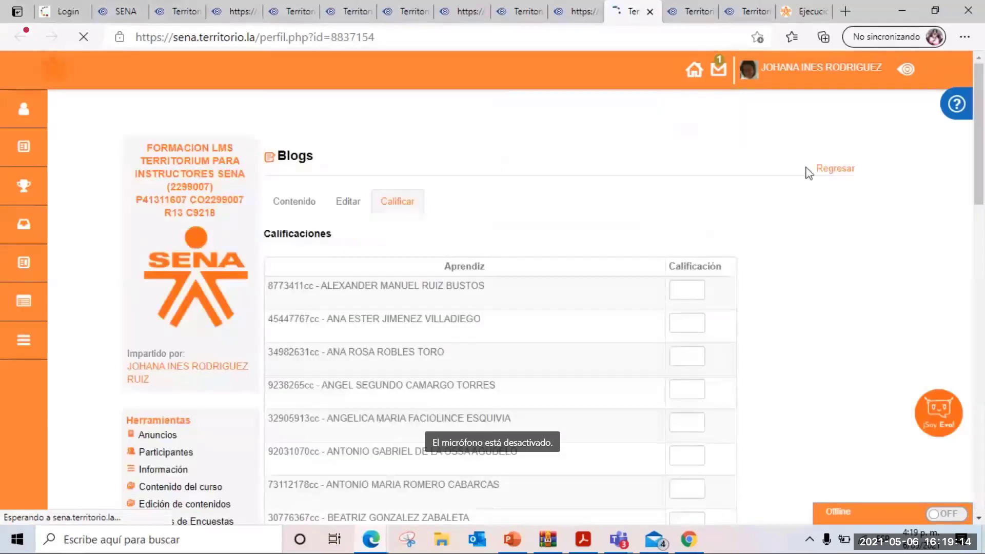
# - Leave the blog's grading page and close the activity detail dialog to return to the grade table
pyautogui.click(834, 173)
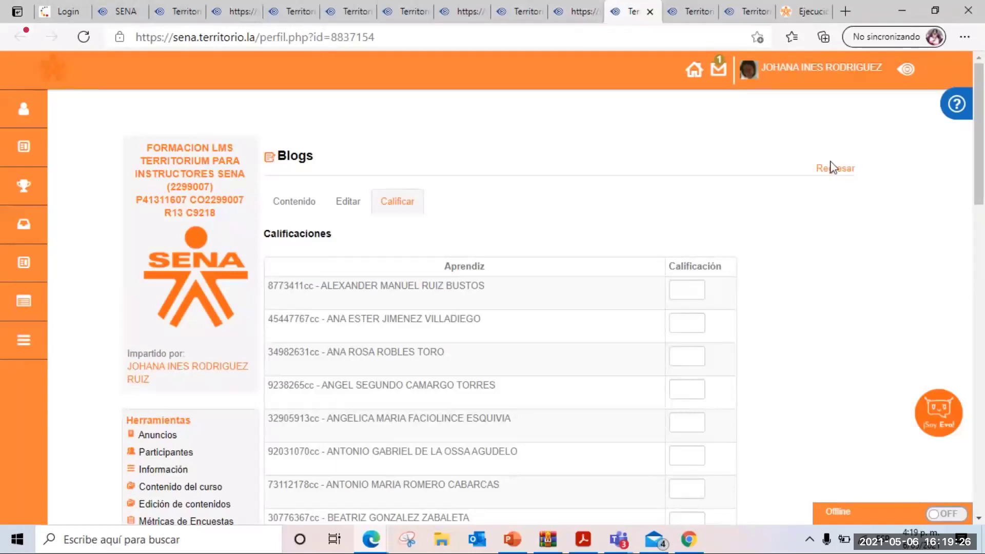
pyautogui.click(650, 11)
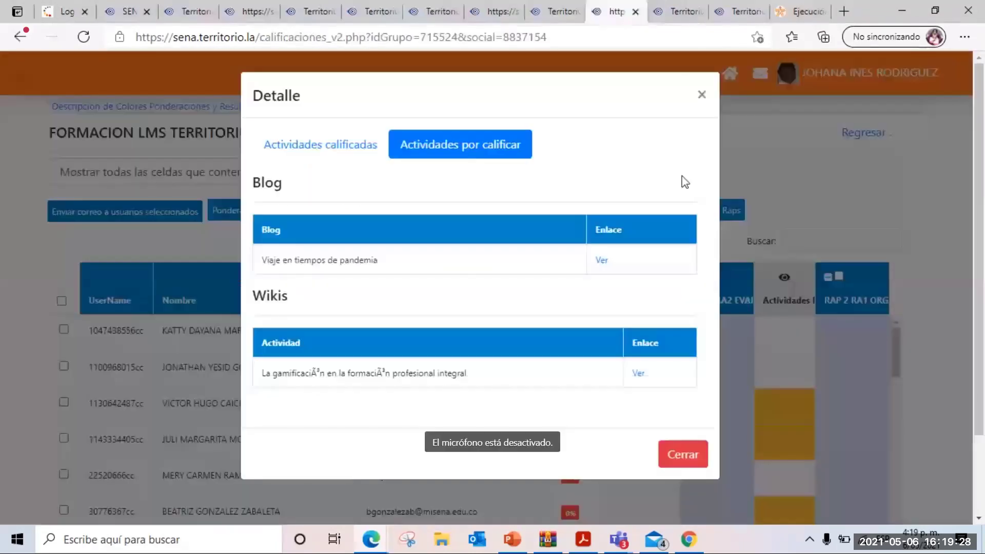
pyautogui.click(702, 97)
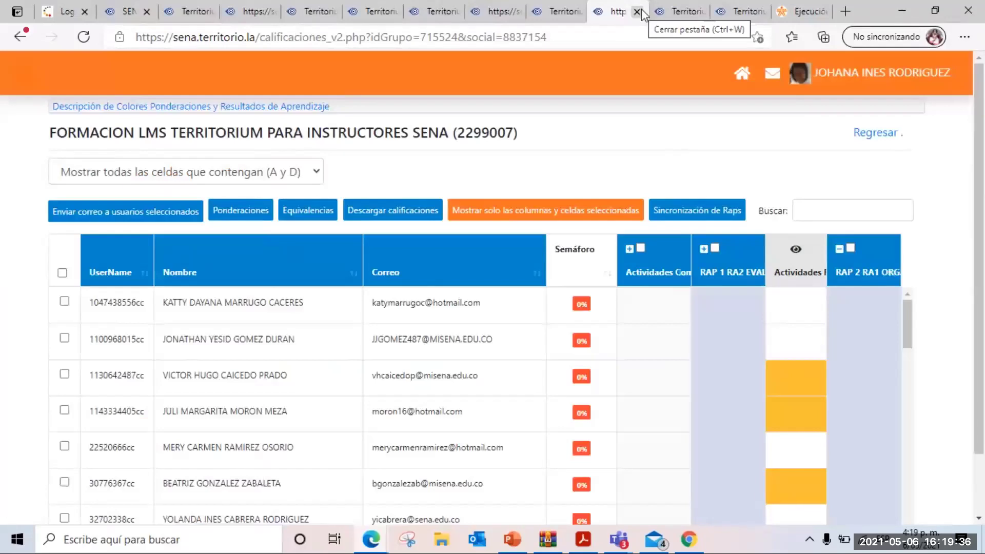
pyautogui.click(472, 222)
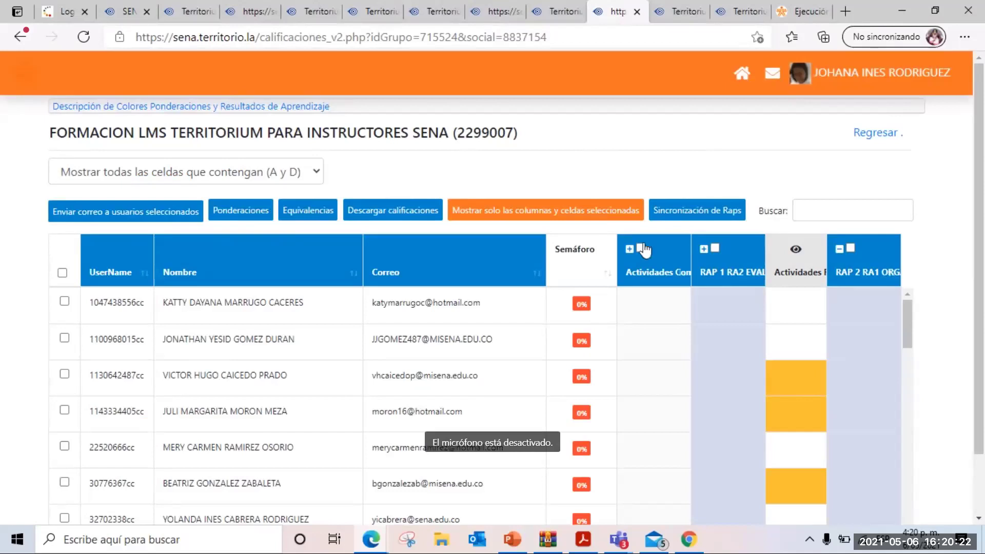
# - Mark the two collapsed columns after Semáforo for display and clear both selections again
pyautogui.click(716, 249)
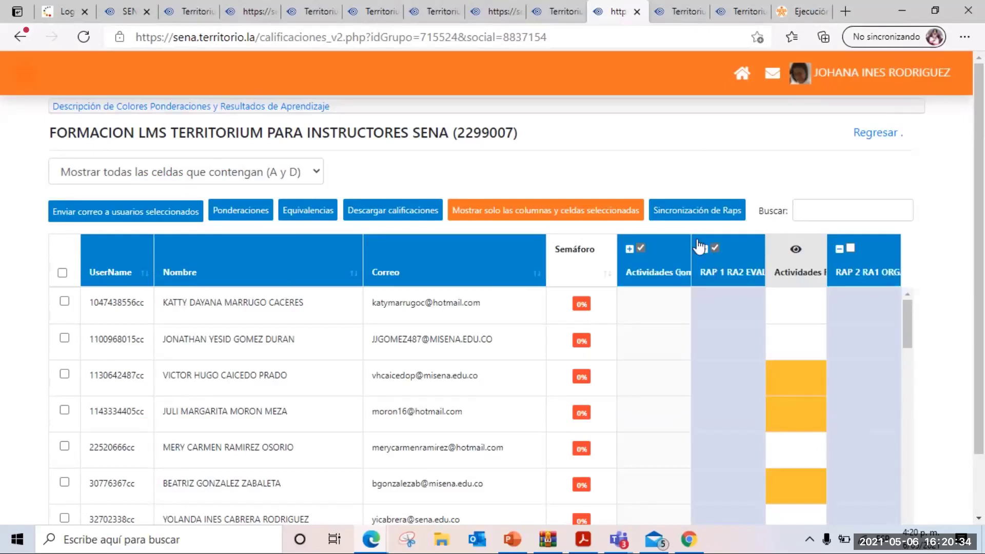
pyautogui.click(641, 249)
pyautogui.click(715, 250)
pyautogui.scroll(-2, 384, 372)
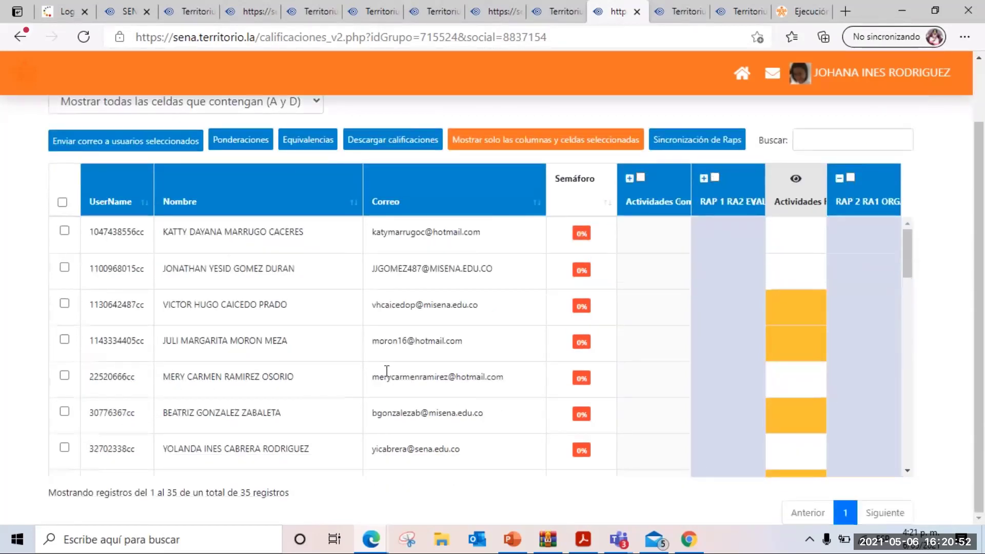
pyautogui.scroll(2, 387, 370)
# - Switch to the training course's grade center in Chrome and start creating a new weighting (ponderación)
pyautogui.moveTo(691, 545)
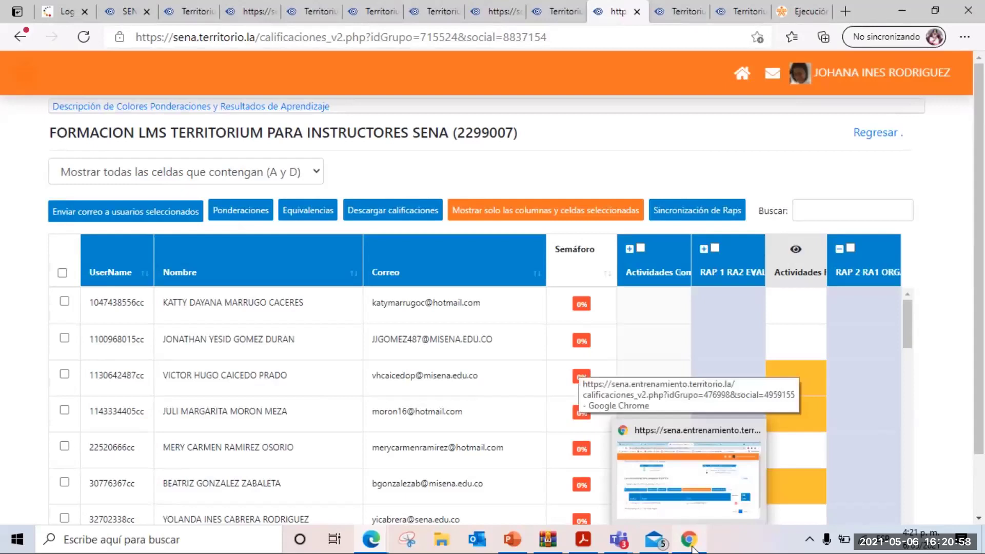
pyautogui.click(692, 544)
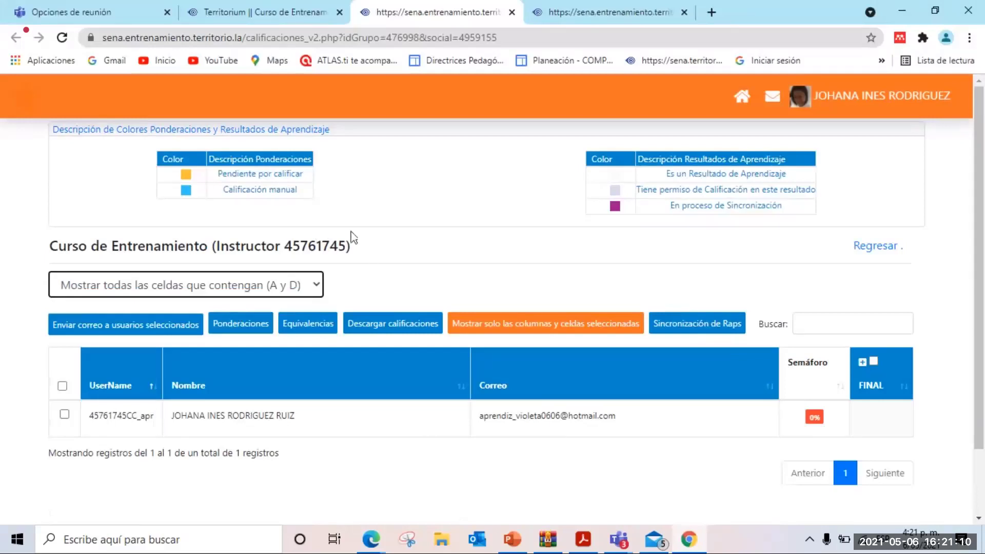
pyautogui.click(237, 326)
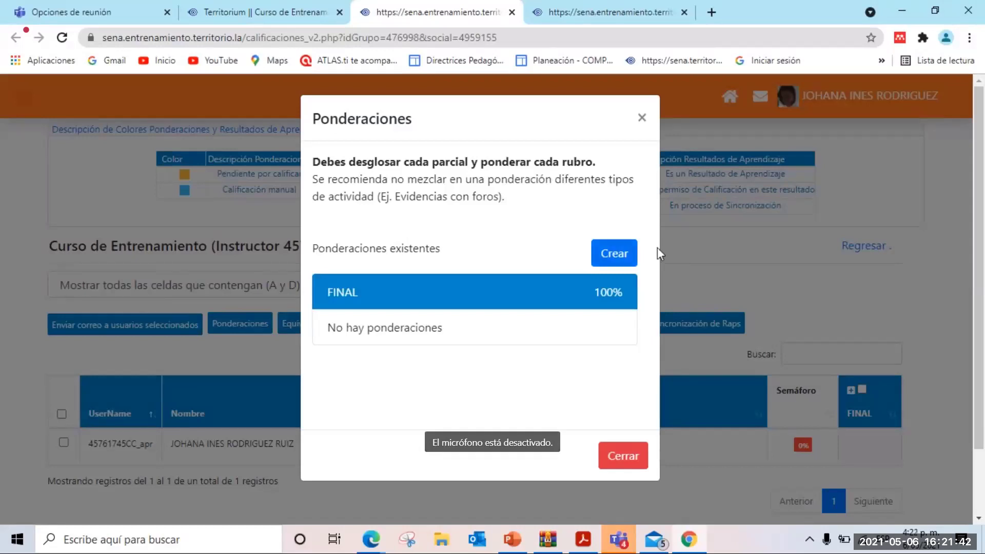
pyautogui.click(617, 251)
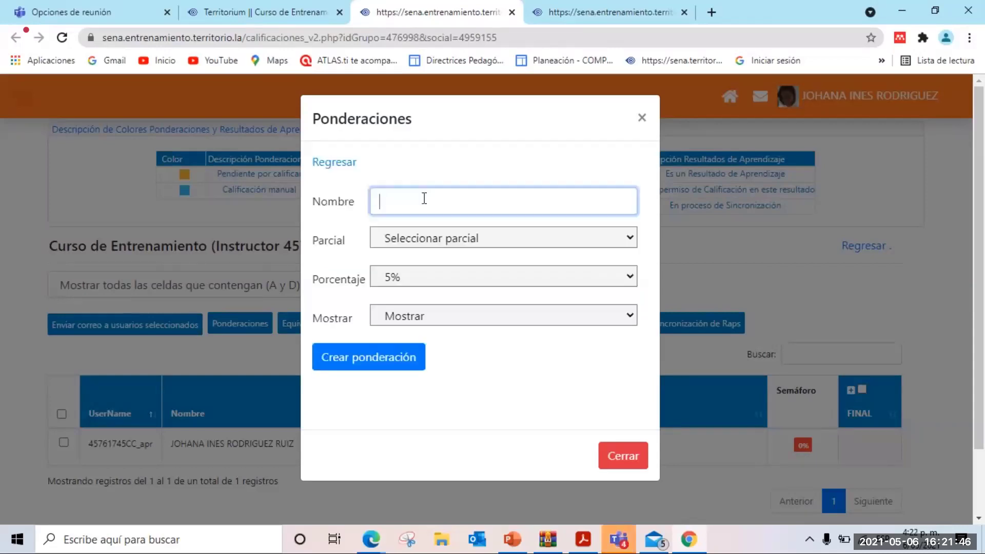
# - Name the new weighting "Actividades Análisis"
pyautogui.write('E')
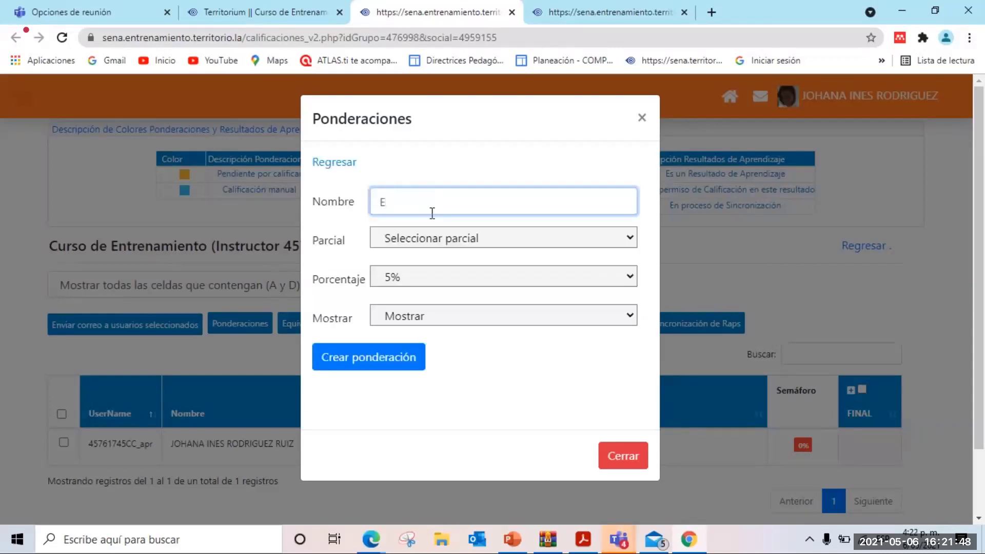
pyautogui.press('BackSpace')
pyautogui.write('A')
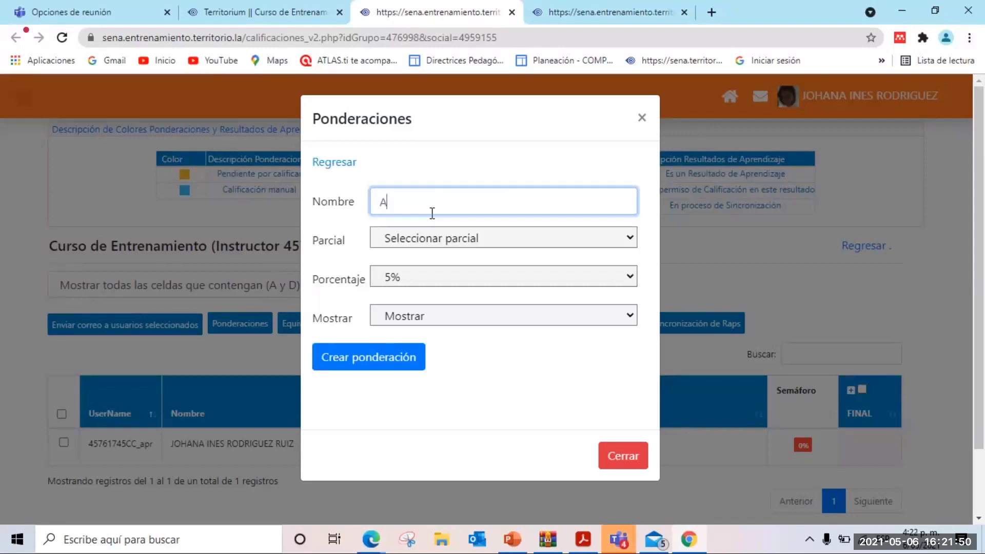
pyautogui.write('ctidav')
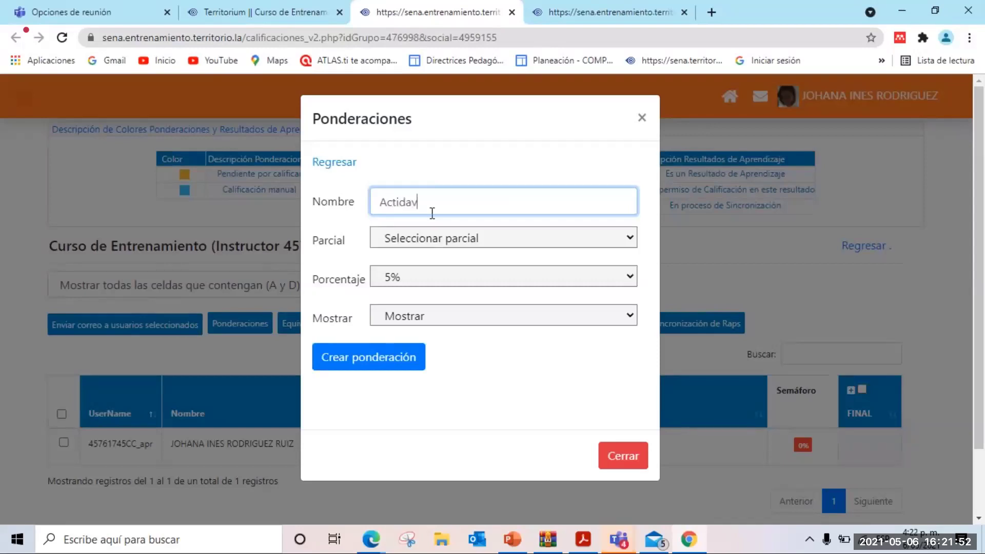
pyautogui.press('BackSpace')
pyautogui.press('BackSpace')
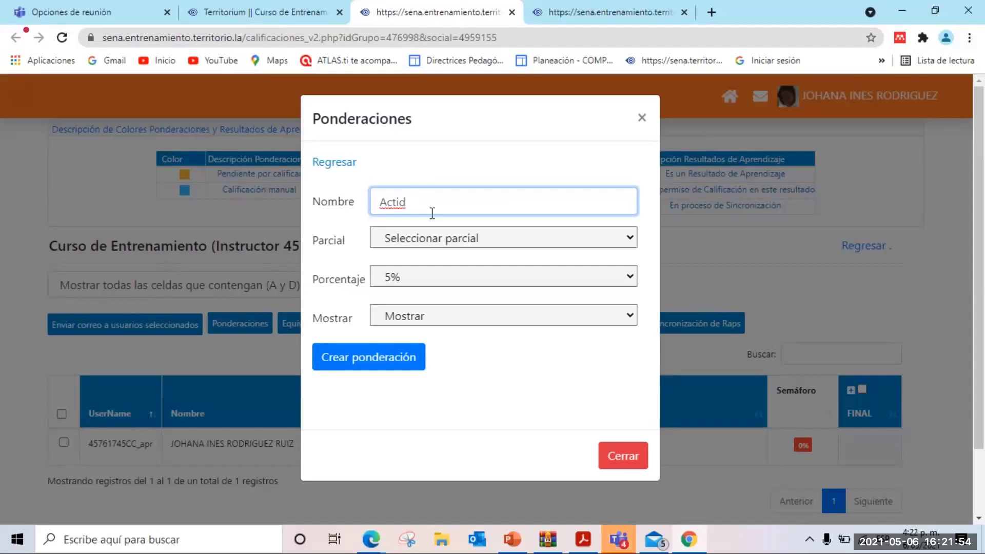
pyautogui.press('BackSpace')
pyautogui.write('vidaes')
pyautogui.press('BackSpace')
pyautogui.press('BackSpace')
pyautogui.write('de p')
pyautogui.press('BackSpace')
pyautogui.press('BackSpace')
pyautogui.write('s pro')
pyautogui.press('BackSpace')
pyautogui.press('BackSpace')
pyautogui.press('BackSpace')
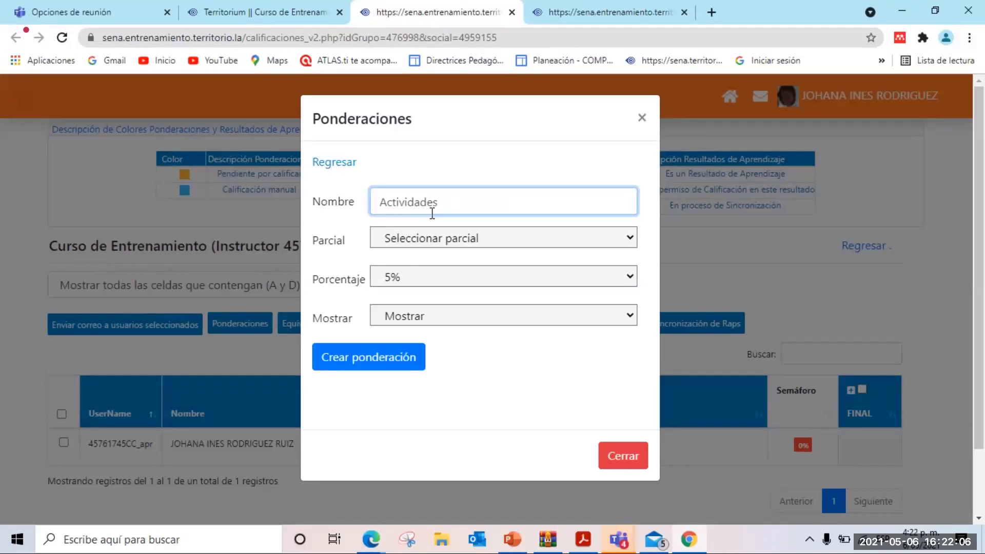
pyautogui.write('An')
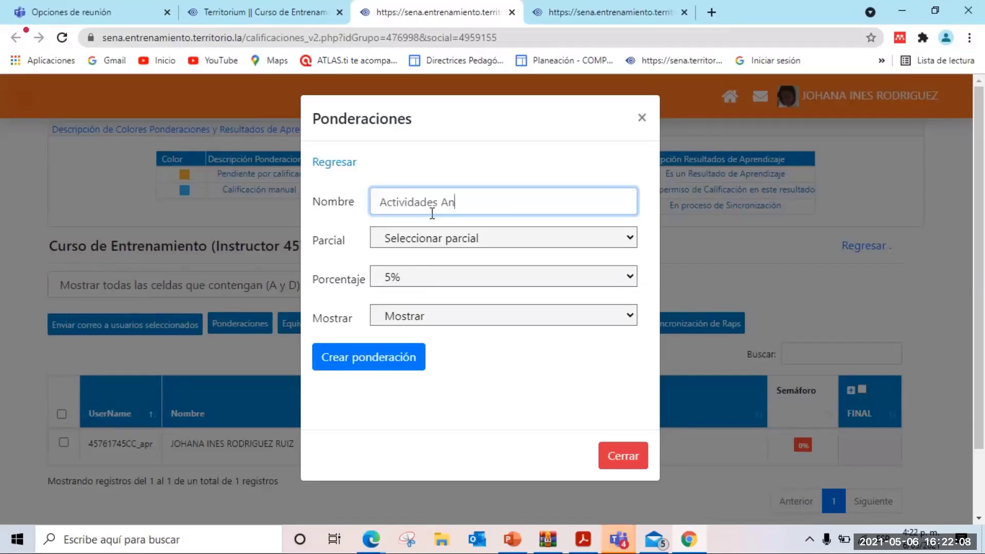
pyautogui.write('álisis')
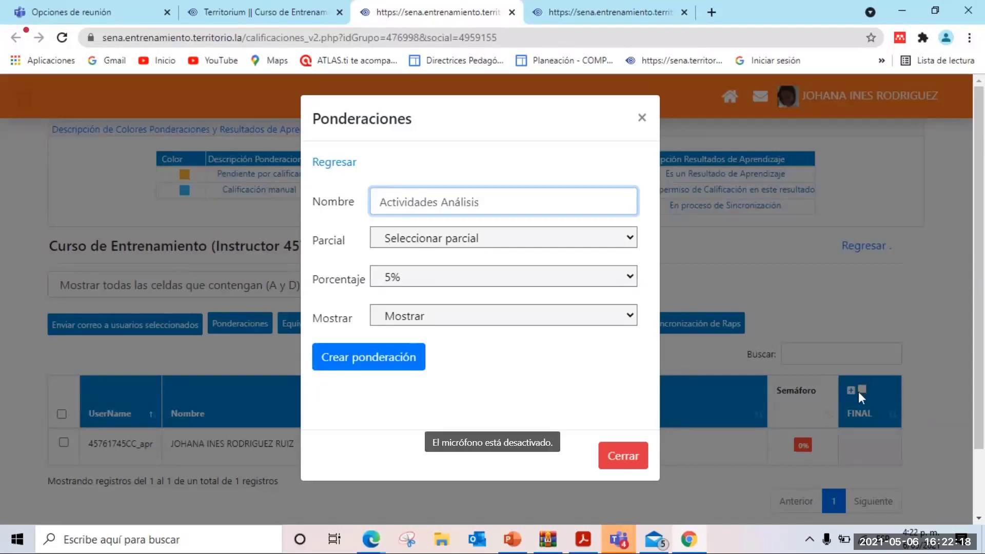
# - Assign the weighting to the FINAL term and set its percentage to 20%
pyautogui.click(515, 240)
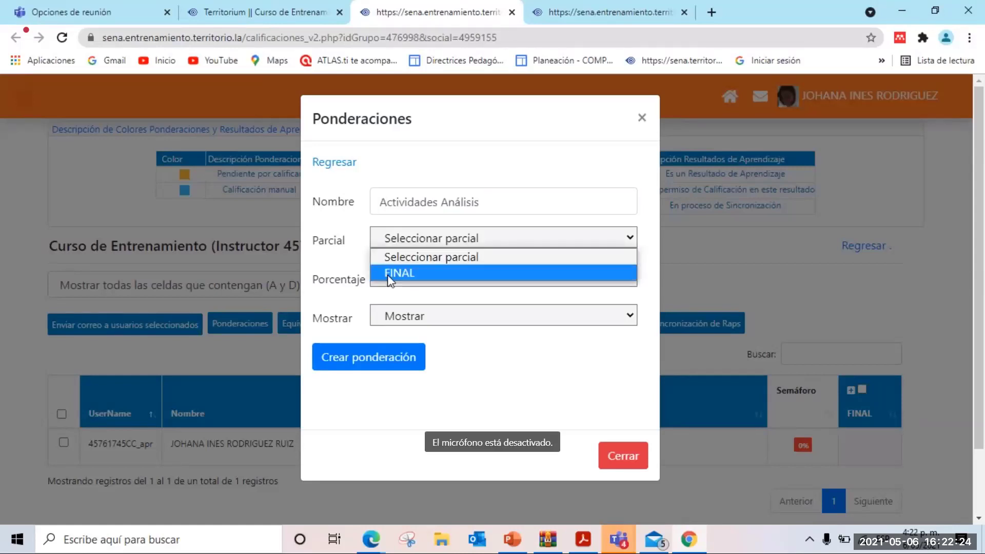
pyautogui.click(406, 274)
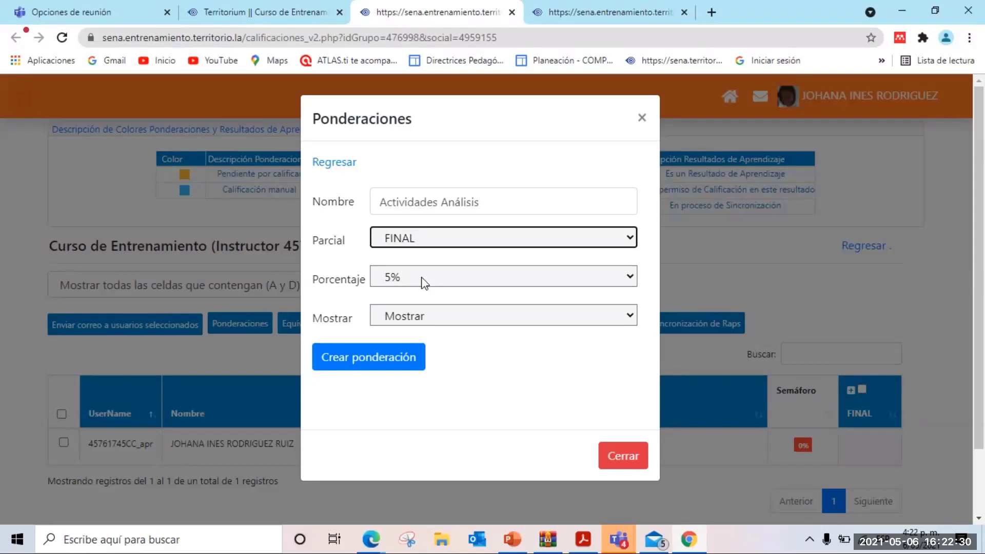
pyautogui.click(527, 284)
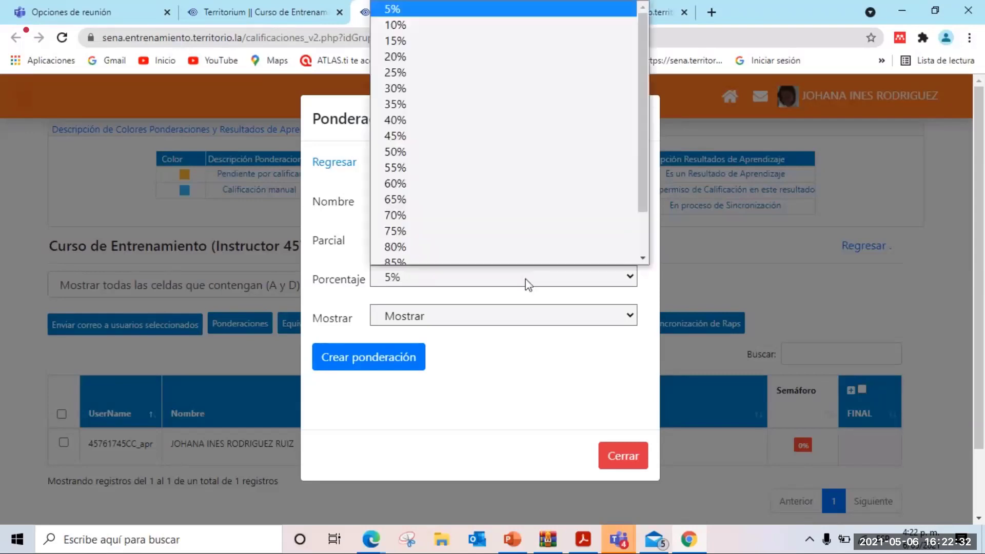
pyautogui.scroll(-1, 621, 134)
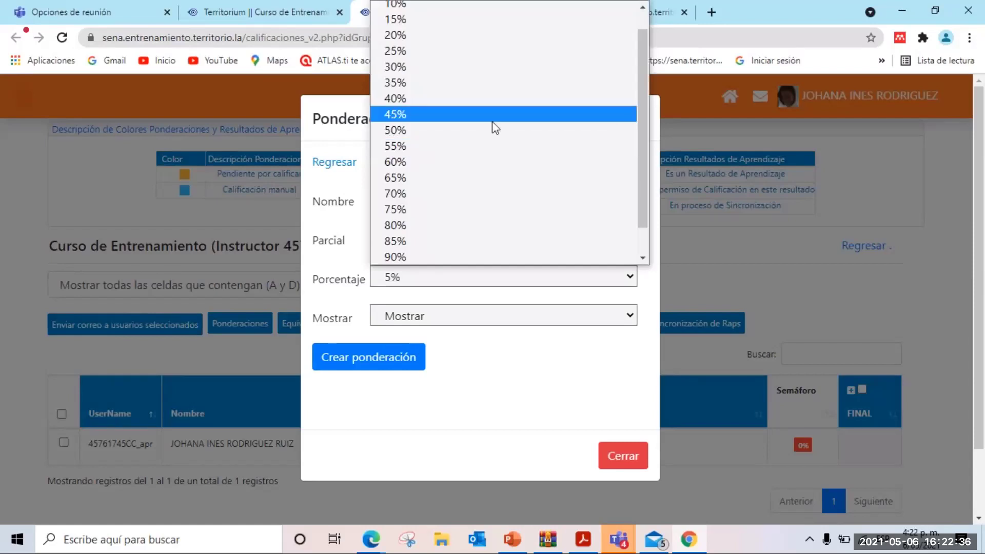
pyautogui.scroll(1, 418, 58)
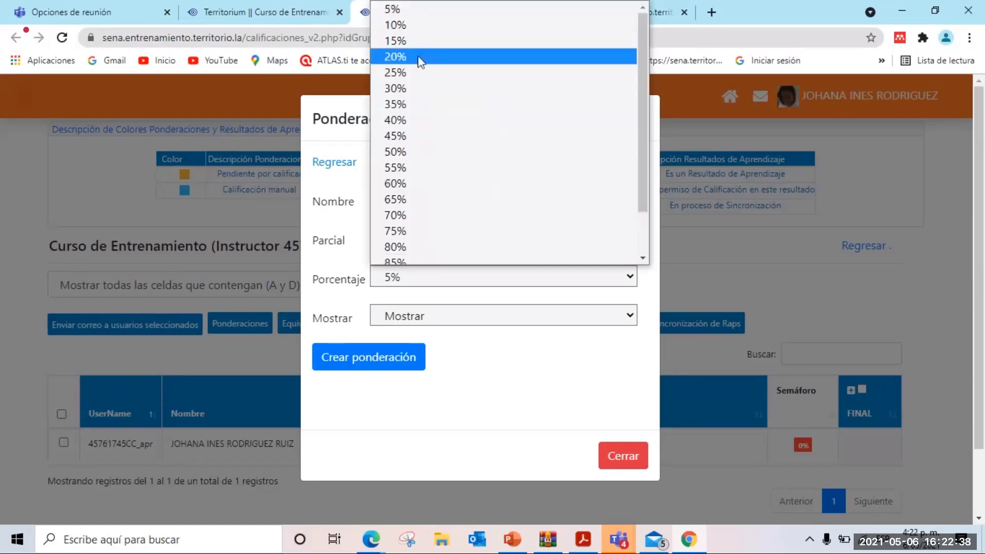
pyautogui.click(418, 57)
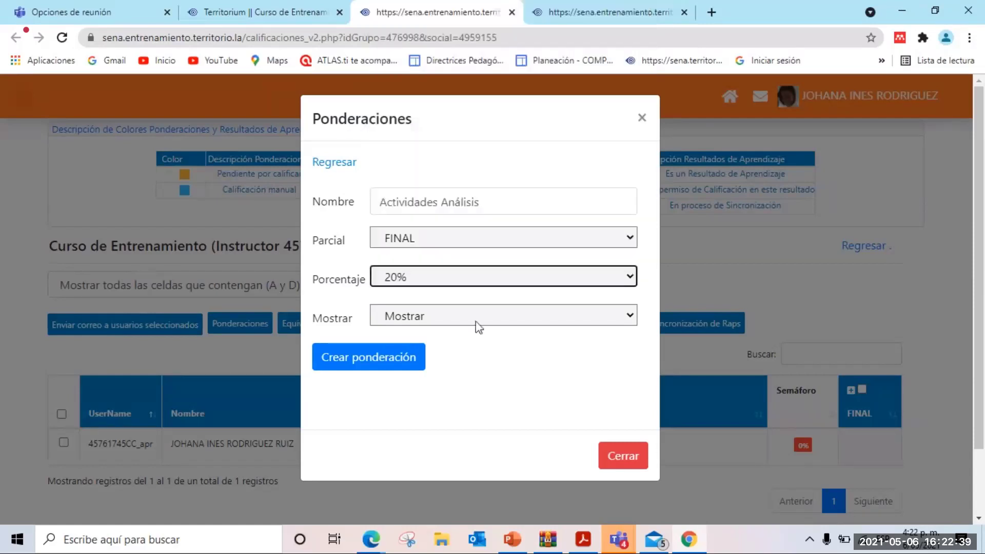
# - Keep the weighting's visibility on Mostrar, create it, and return to the grade table
pyautogui.click(630, 321)
pyautogui.click(434, 322)
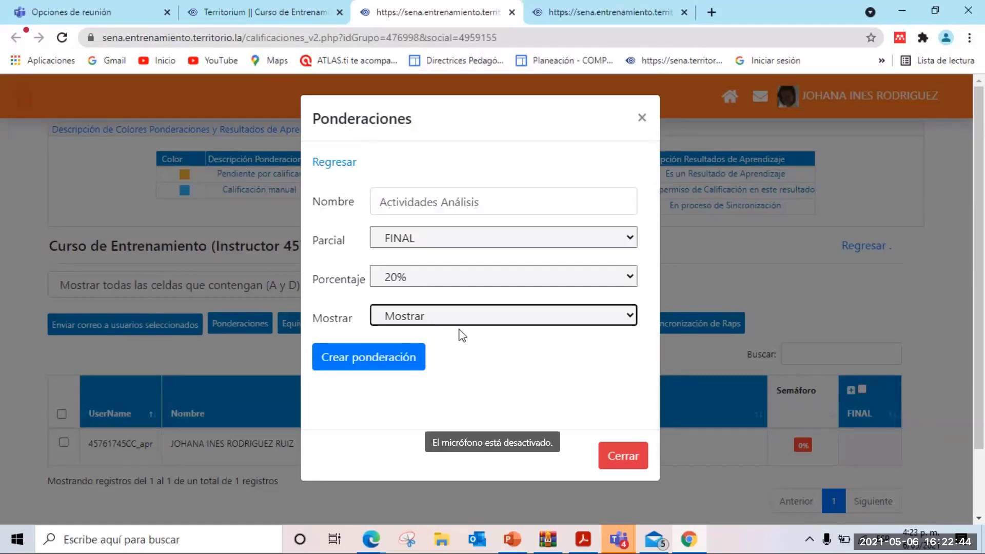
pyautogui.click(372, 365)
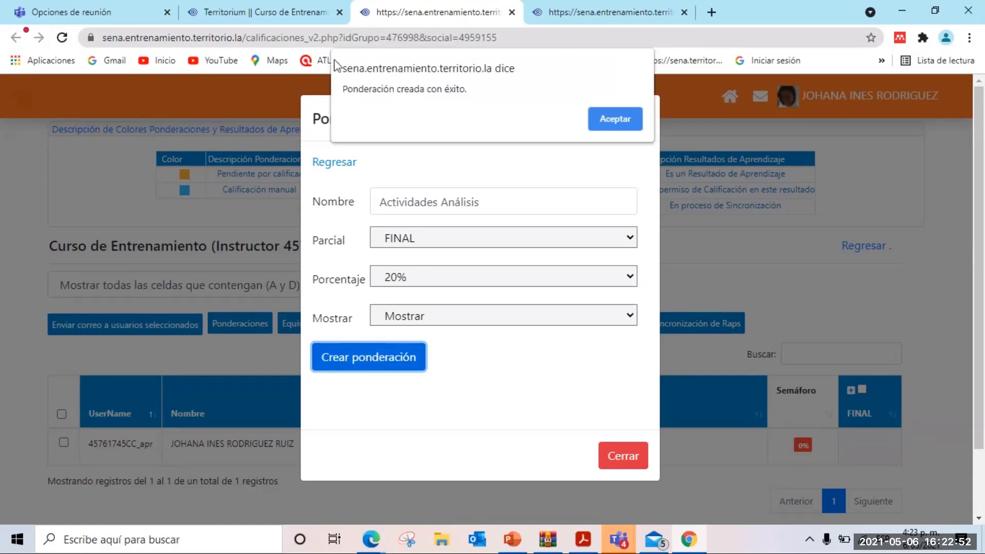
pyautogui.click(616, 123)
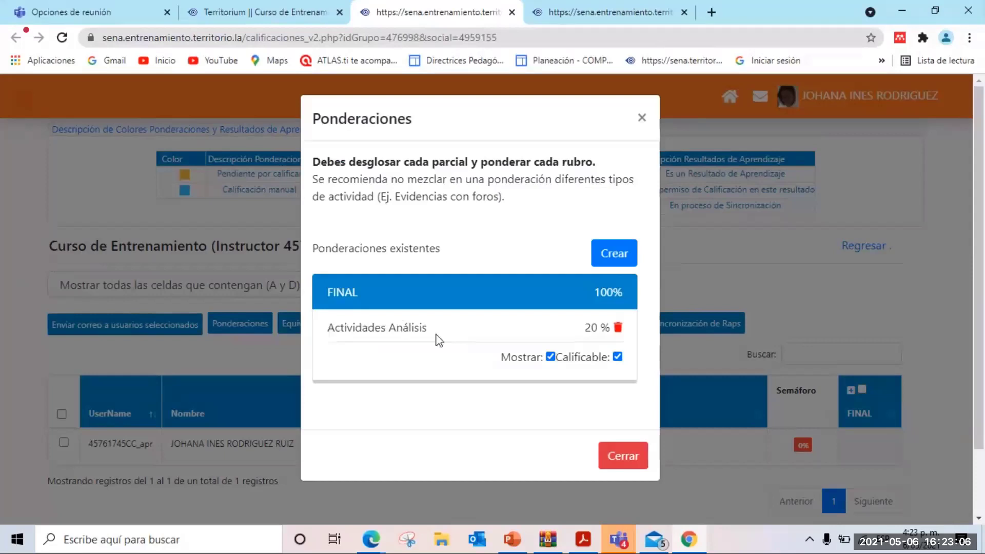
pyautogui.click(621, 459)
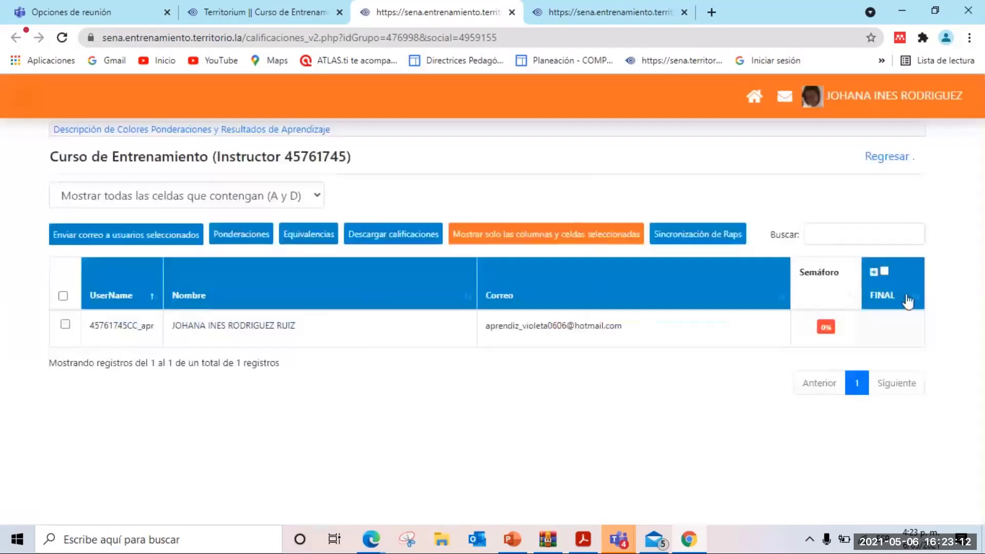
# - Expand the FINAL column and check the learning activities linked to the Actividades Análisis weighting
pyautogui.click(879, 277)
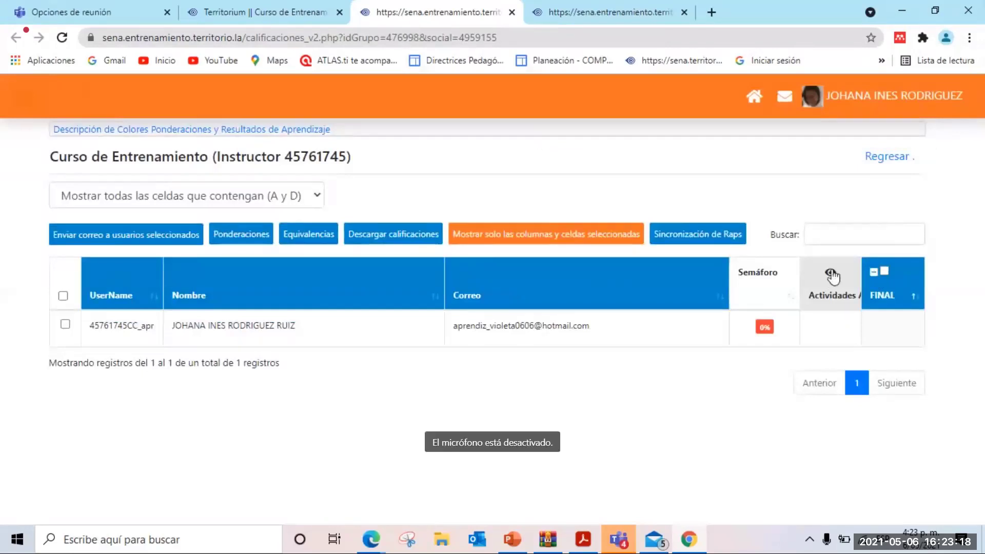
pyautogui.click(831, 273)
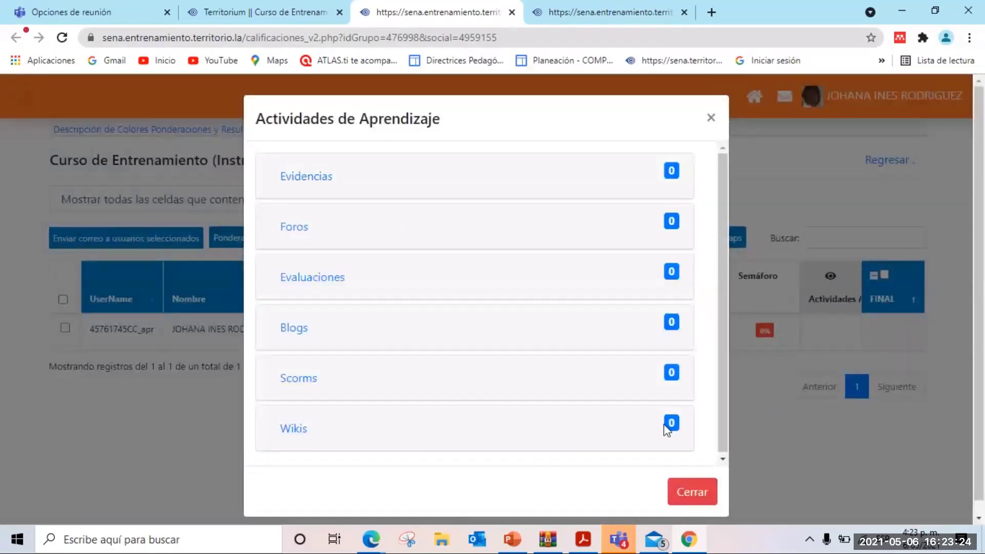
pyautogui.click(711, 119)
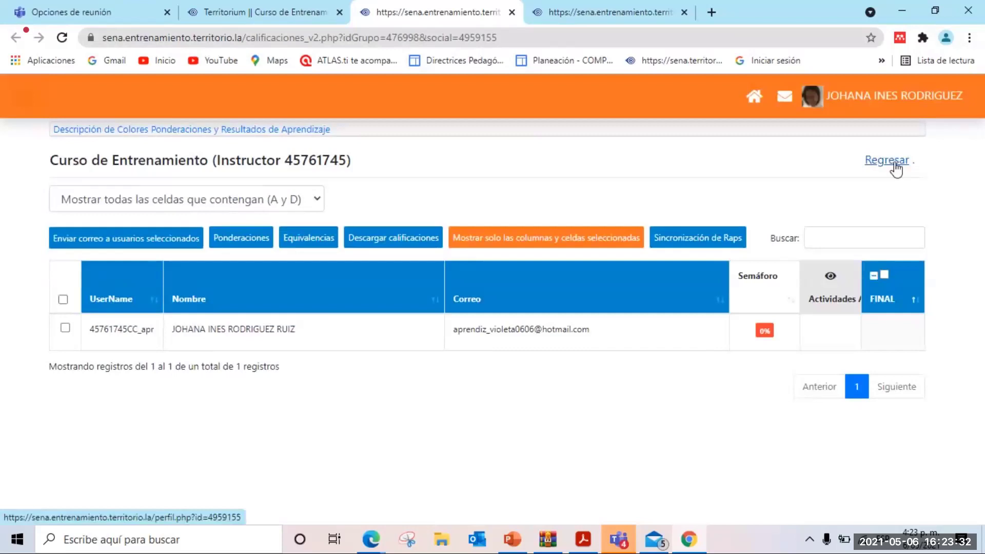
# - Return to the course page and open the form for creating a new evidence
pyautogui.click(895, 167)
pyautogui.scroll(-5, 156, 326)
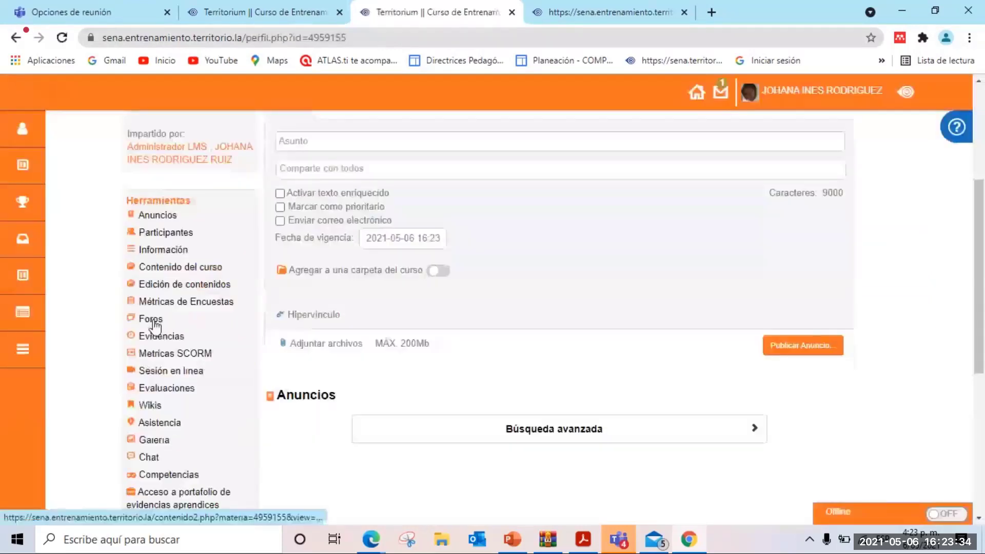
pyautogui.click(156, 334)
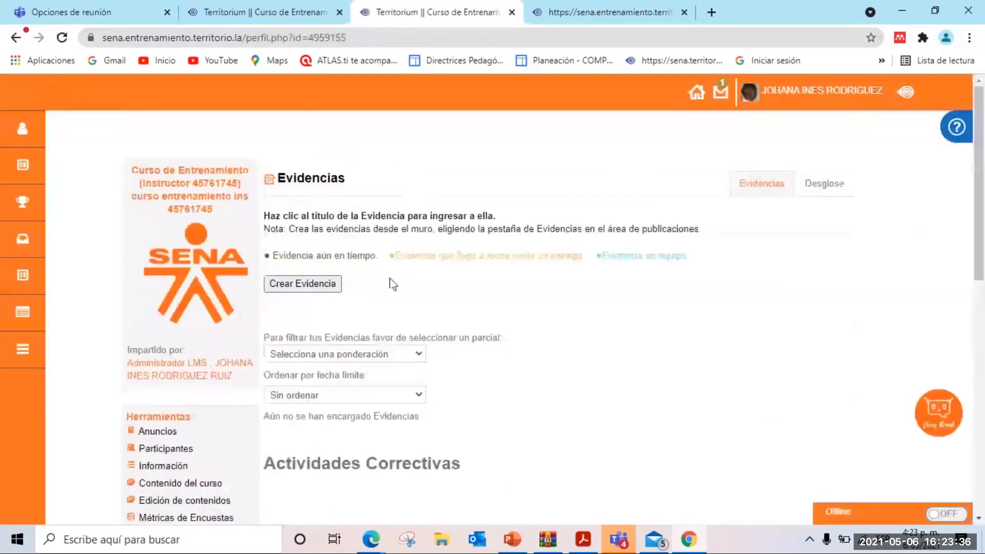
pyautogui.click(303, 283)
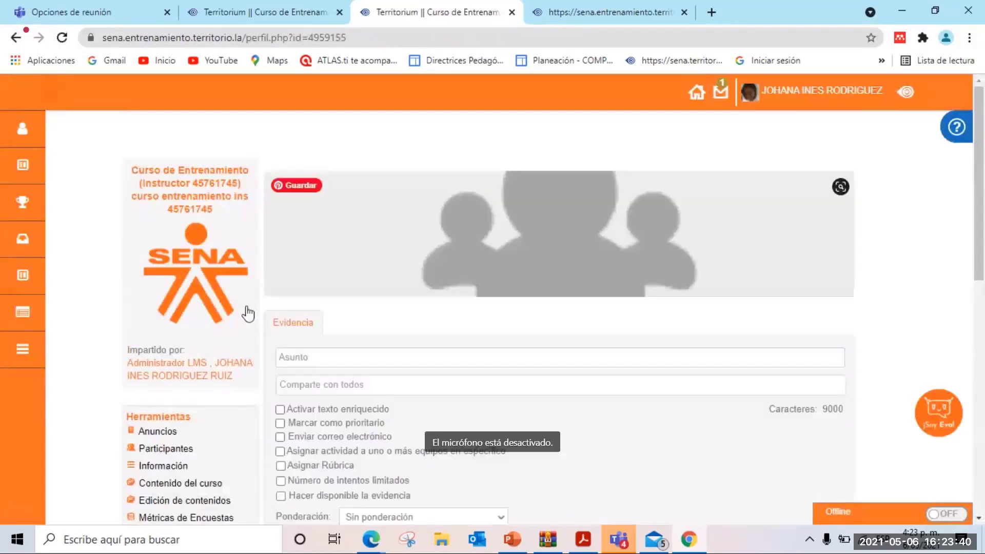
# - Title the evidence "Evidencia prueba" and enable rich text for its description
pyautogui.scroll(-3, 247, 312)
pyautogui.scroll(-3, 202, 336)
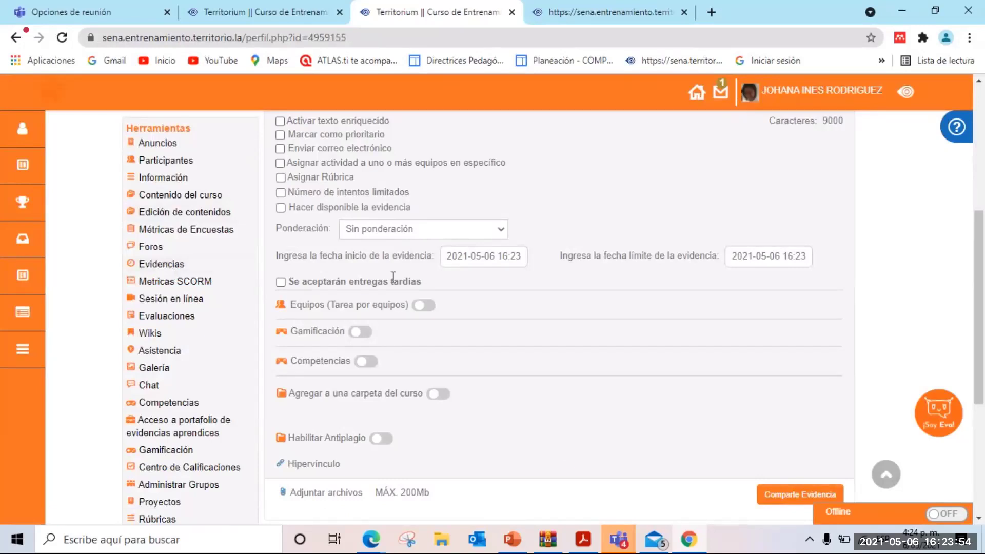
pyautogui.scroll(4, 392, 277)
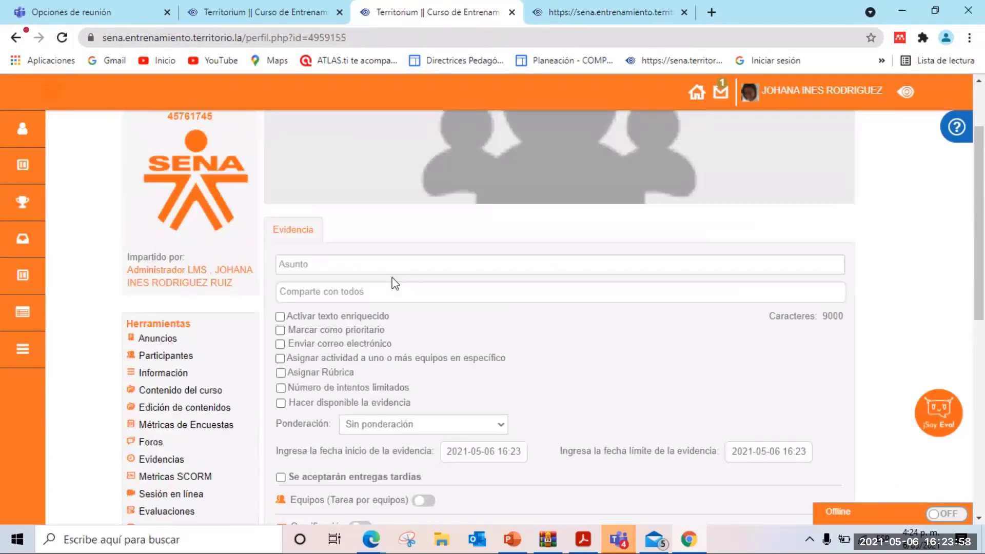
pyautogui.click(349, 292)
pyautogui.write('Evidencia prueva')
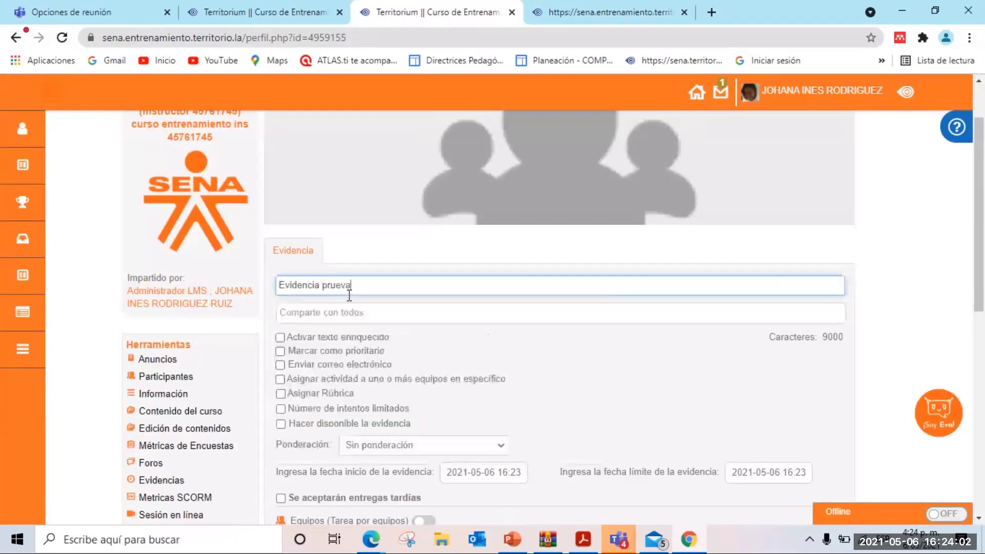
pyautogui.press('BackSpace')
pyautogui.write('b')
pyautogui.click(280, 338)
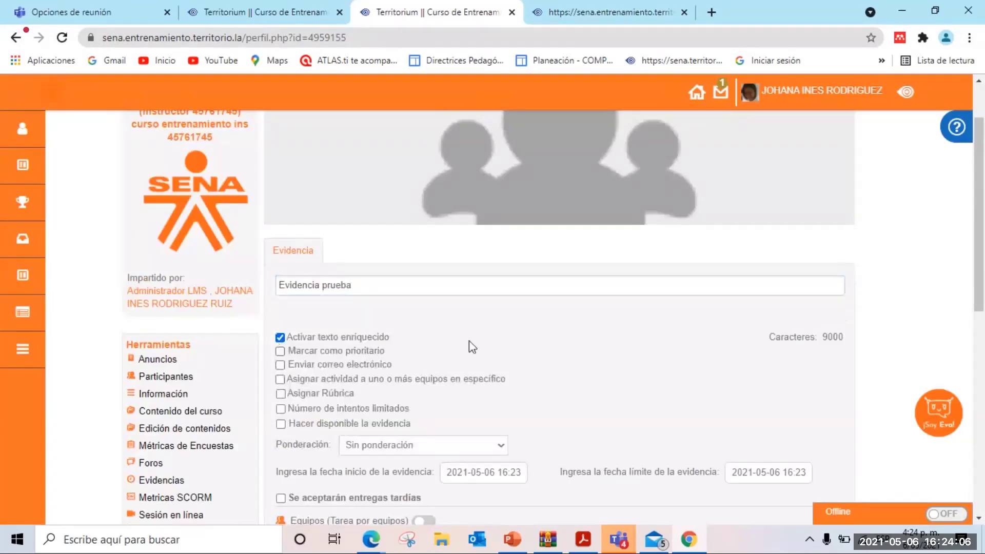
pyautogui.scroll(-1, 411, 333)
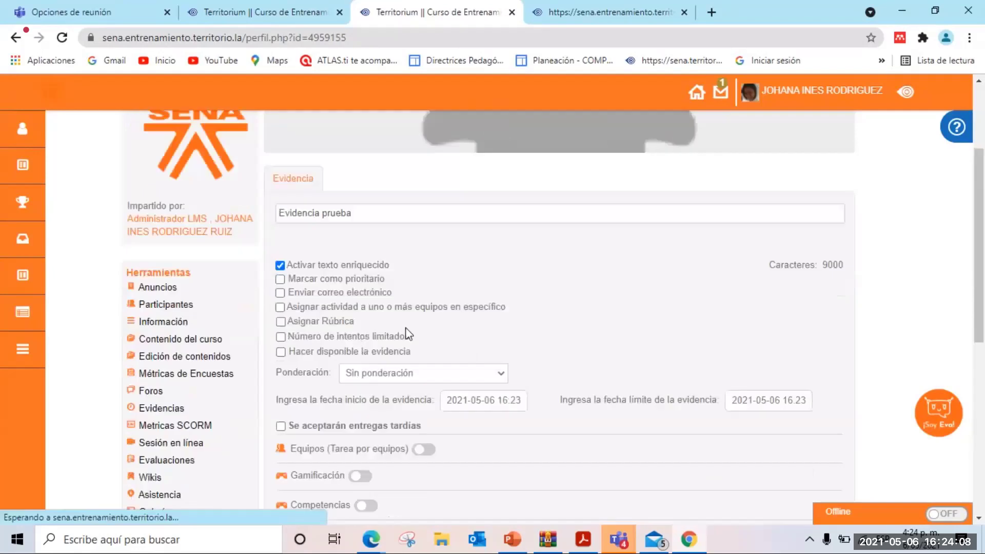
pyautogui.scroll(-1, 327, 310)
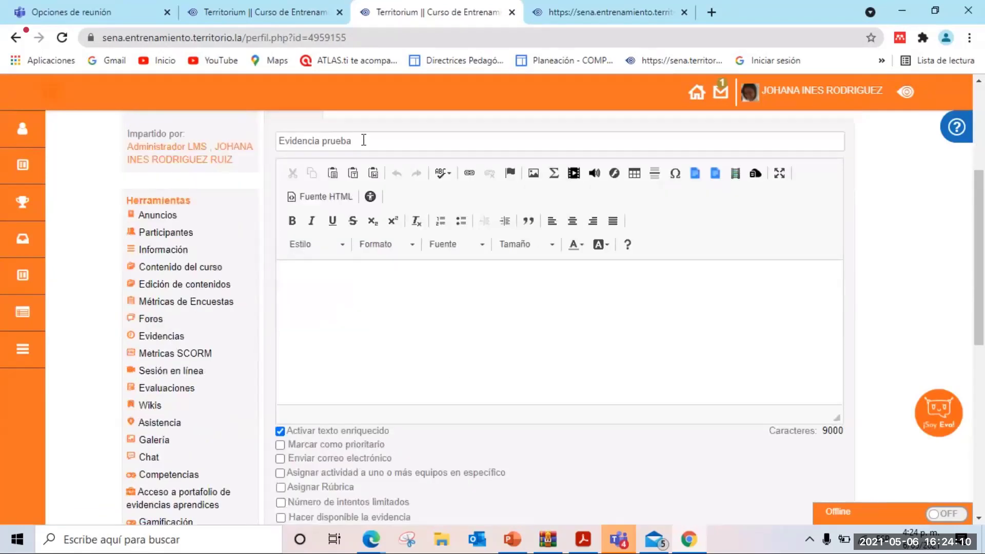
# - Copy the title "Evidencia prueba" into the description and link the evidence to the Parcial FINAL--Actividades Análisis weighting
pyautogui.moveTo(363, 140); pyautogui.dragTo(261, 136)
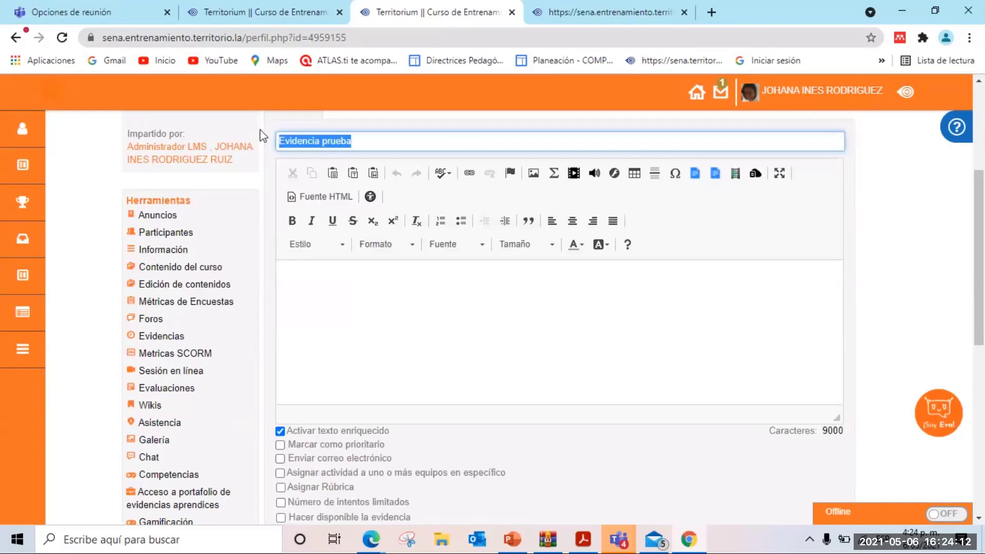
pyautogui.click(358, 307)
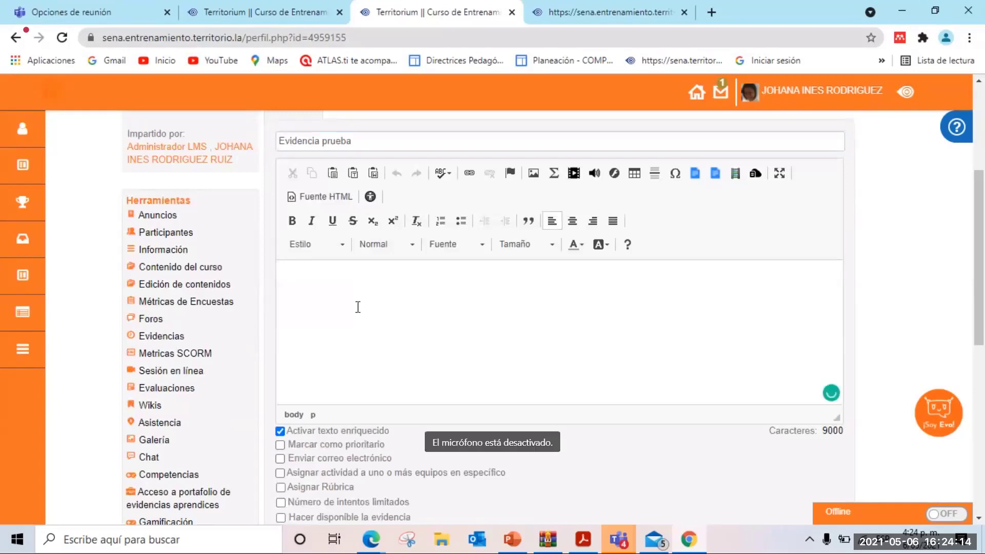
pyautogui.scroll(-4, 356, 306)
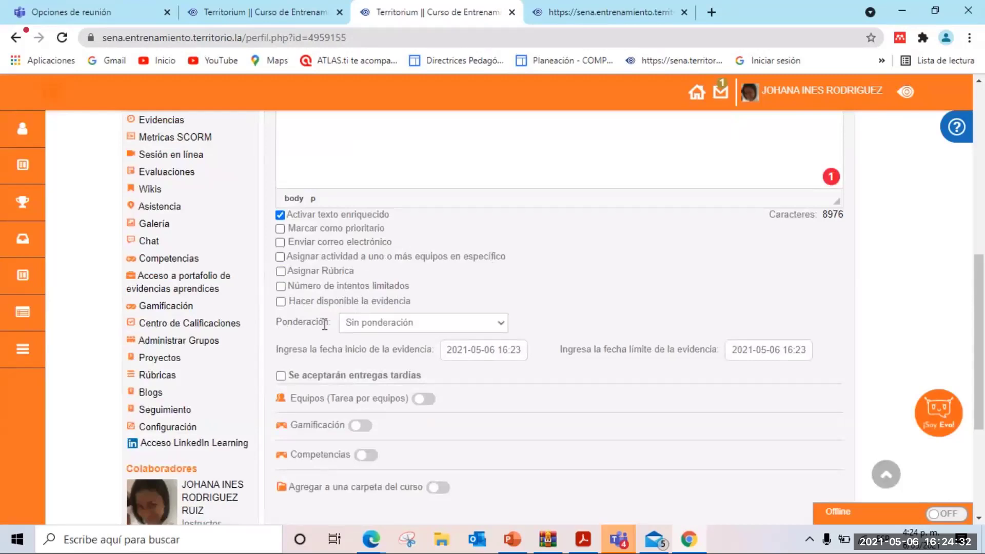
pyautogui.click(500, 323)
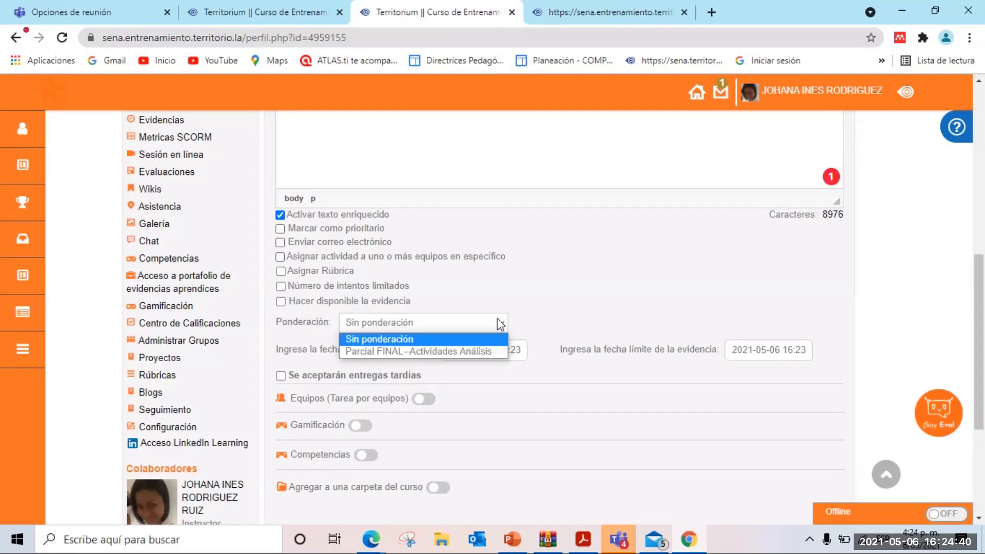
pyautogui.click(460, 351)
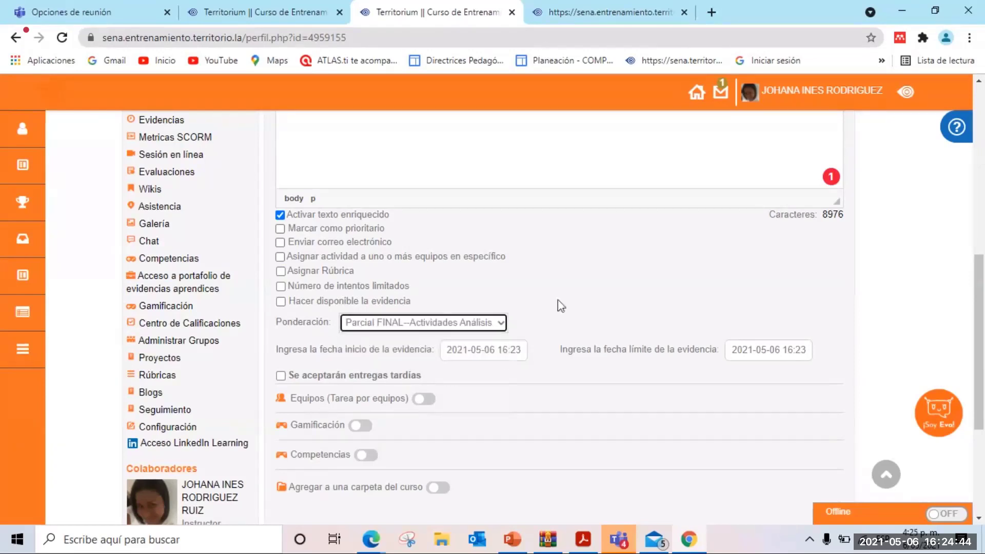
# - Set the evidence's deadline to 2021-05-08 and share the evidence with the course
pyautogui.scroll(-4, 559, 303)
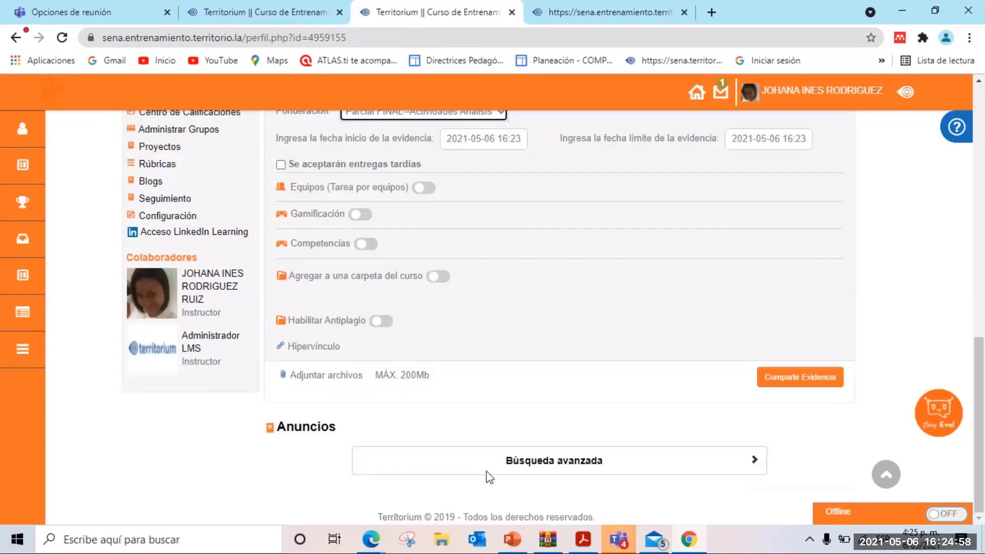
pyautogui.click(810, 379)
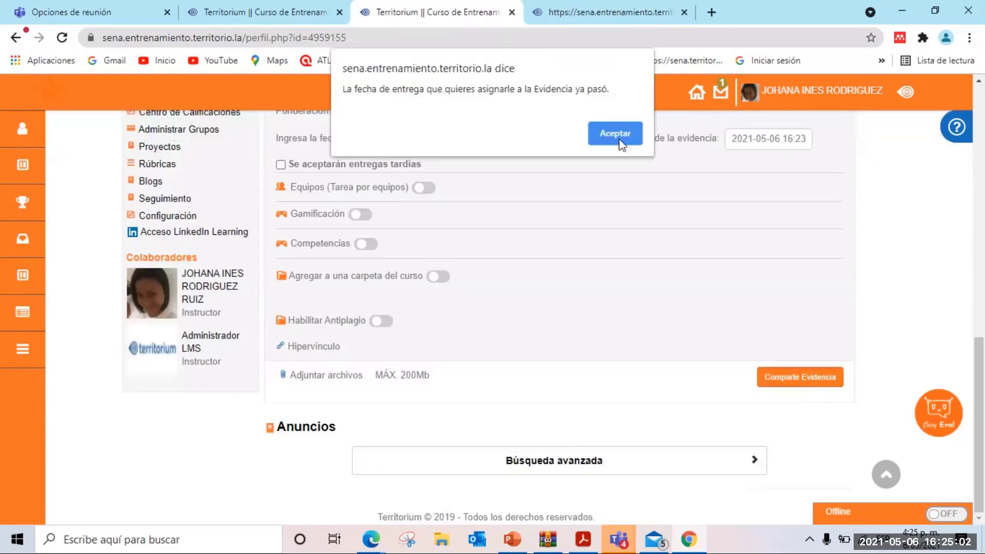
pyautogui.click(615, 135)
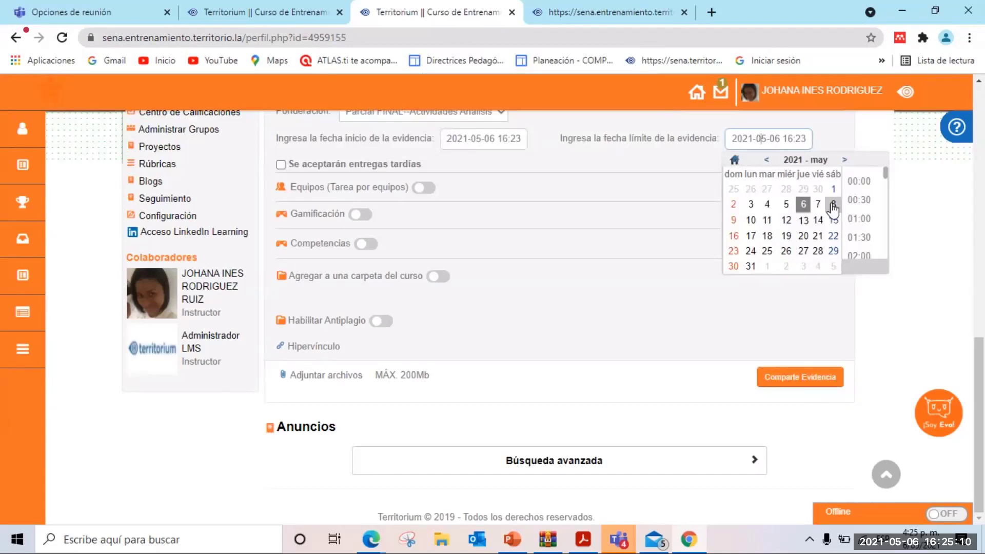
pyautogui.click(833, 205)
pyautogui.click(790, 377)
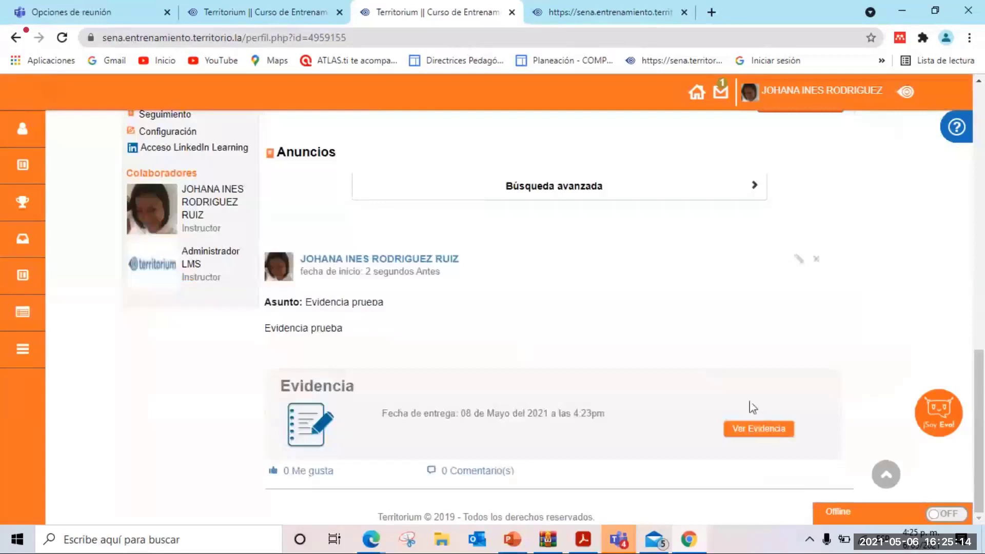
# - Open the grade center, expand the FINAL column and list the evidences linked to the Actividades Análisis weighting
pyautogui.scroll(4, 588, 350)
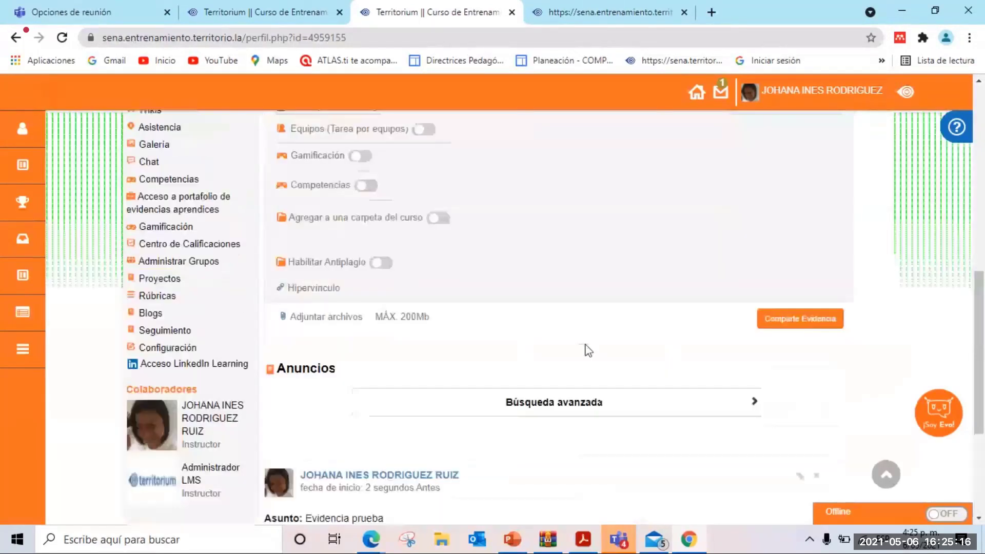
pyautogui.click(232, 258)
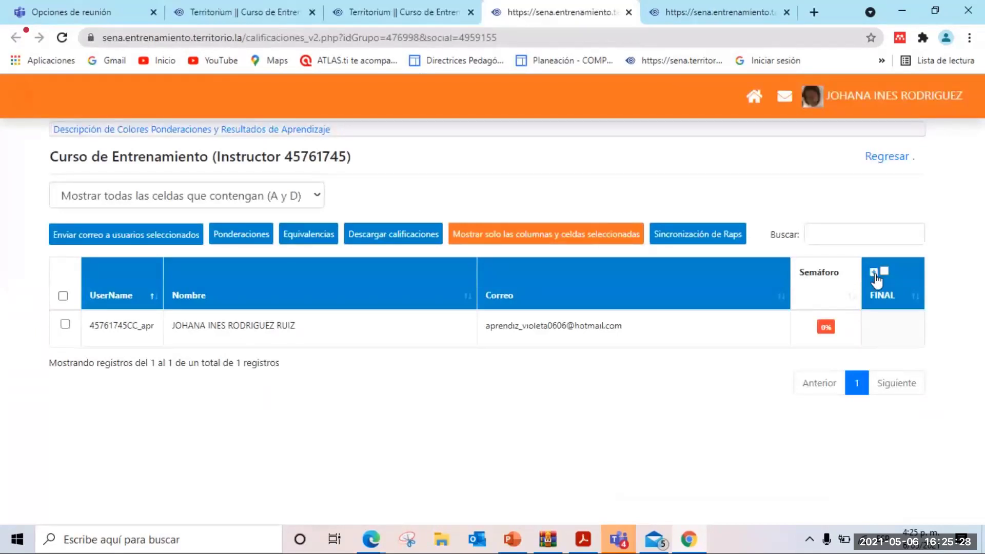
pyautogui.click(874, 273)
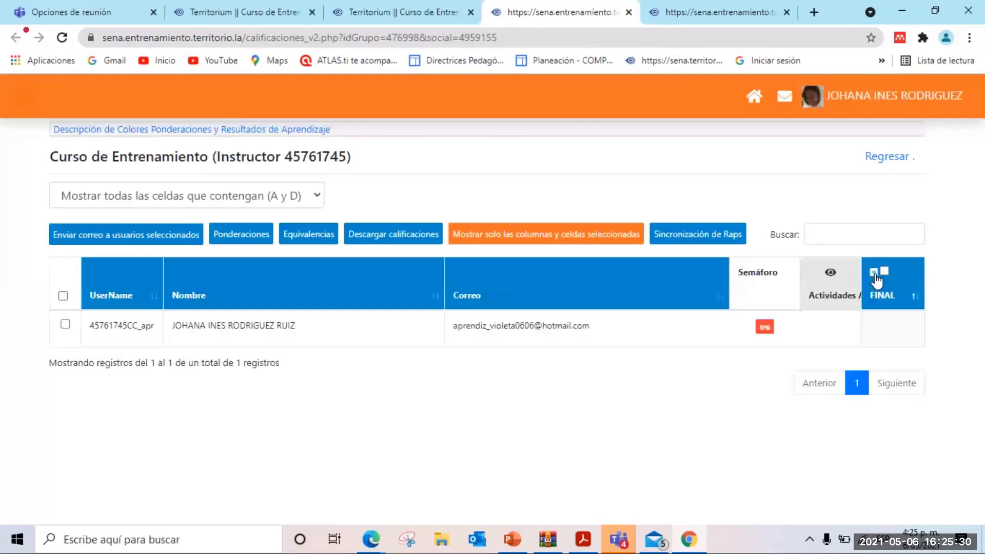
pyautogui.click(831, 272)
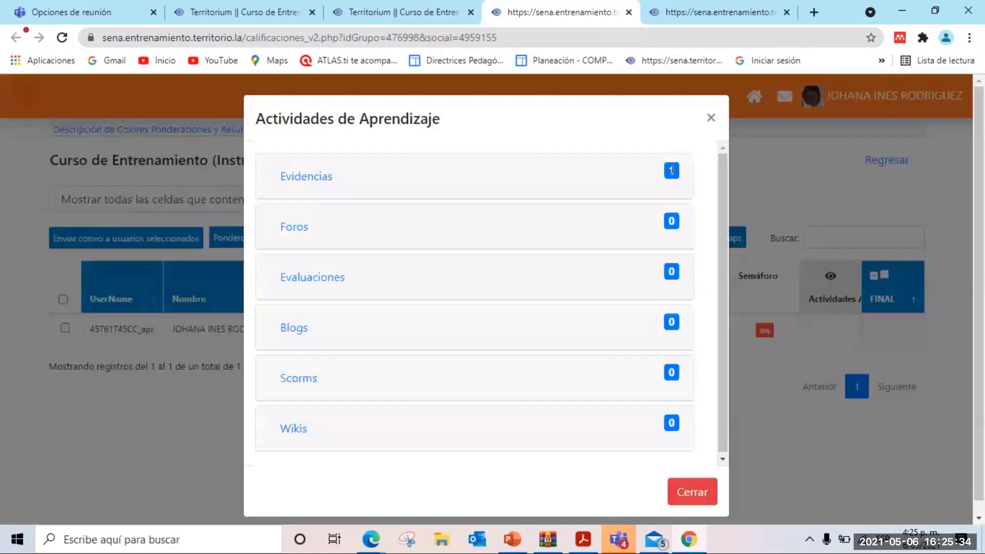
pyautogui.click(305, 177)
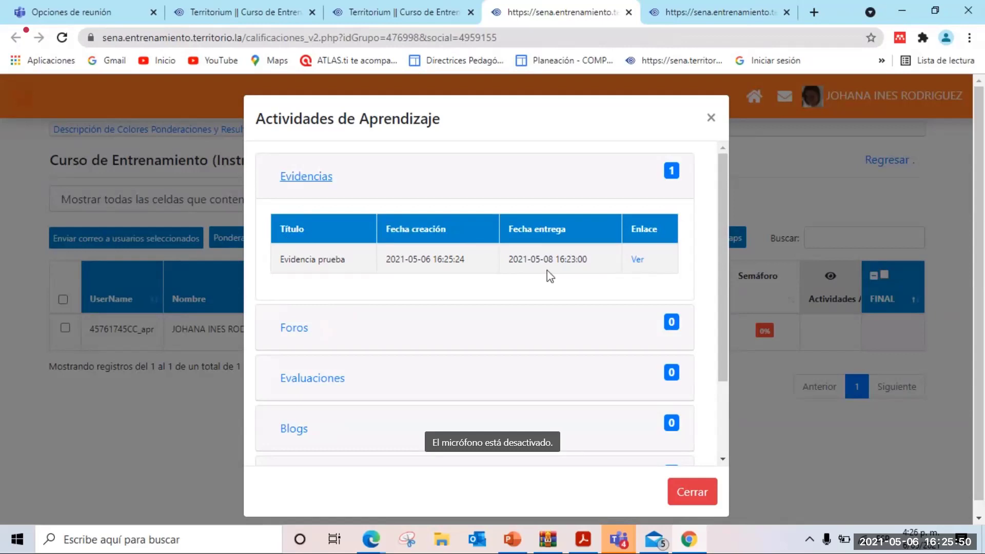
# - Open the linked evidence "Evidencia prueba" and review its dates, weighting link and grading section
pyautogui.click(637, 261)
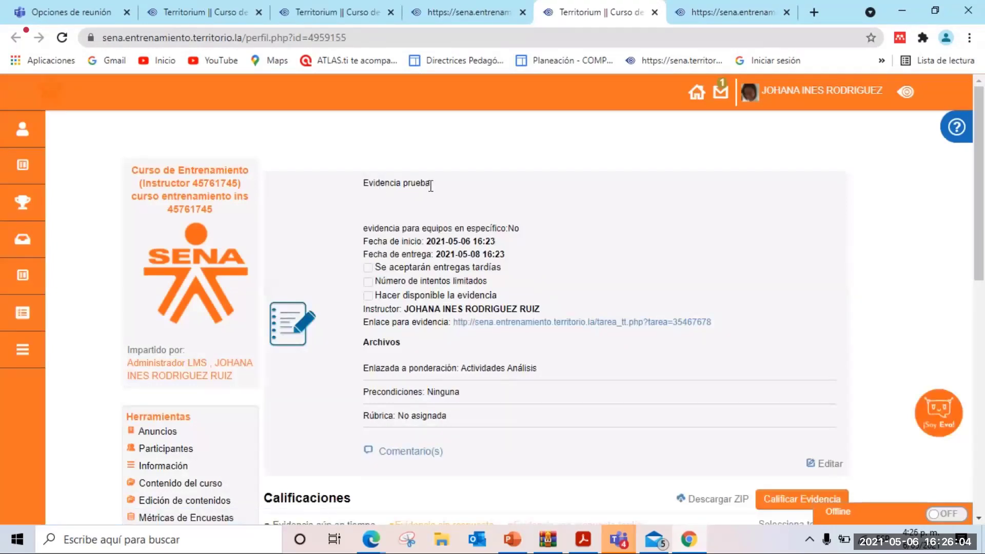
pyautogui.scroll(-1, 638, 268)
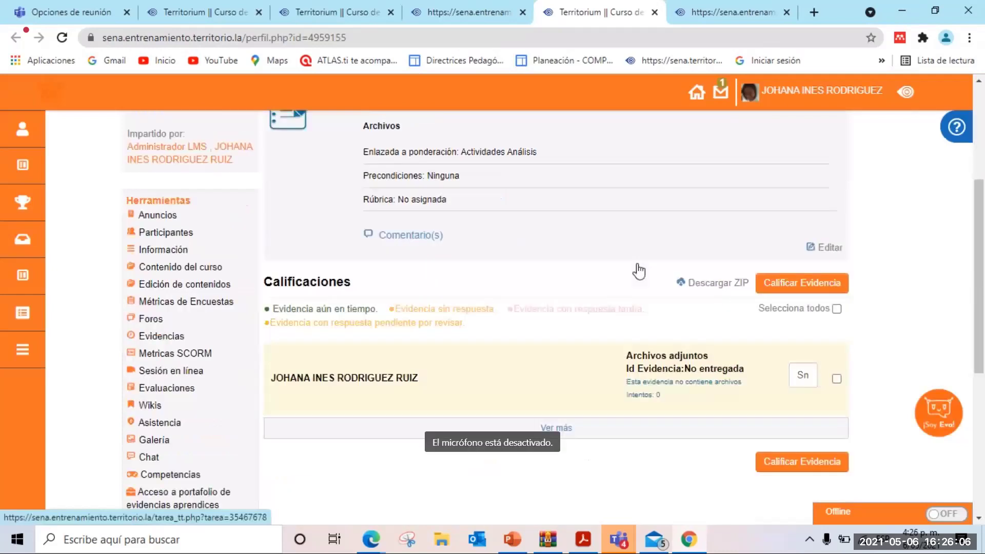
pyautogui.scroll(4, 524, 270)
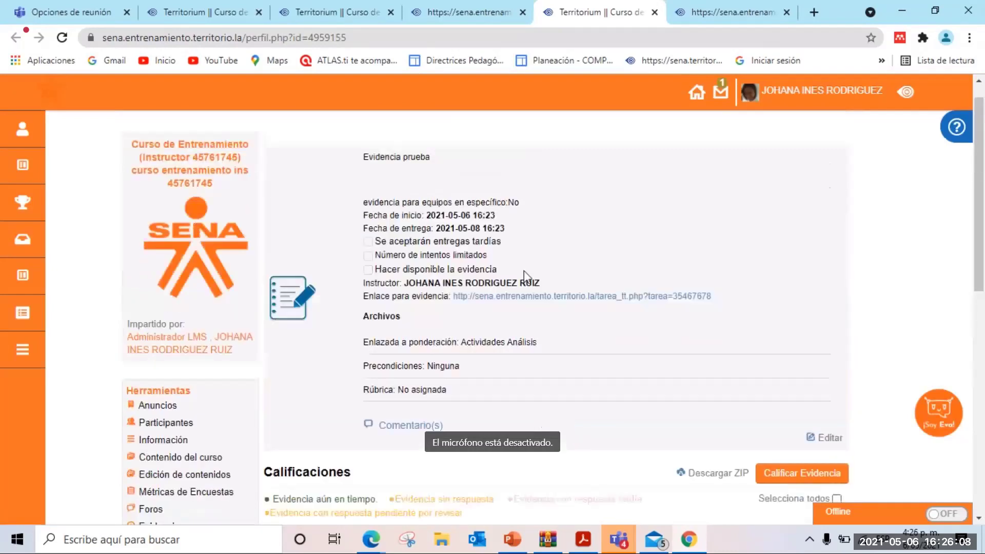
pyautogui.scroll(-3, 524, 269)
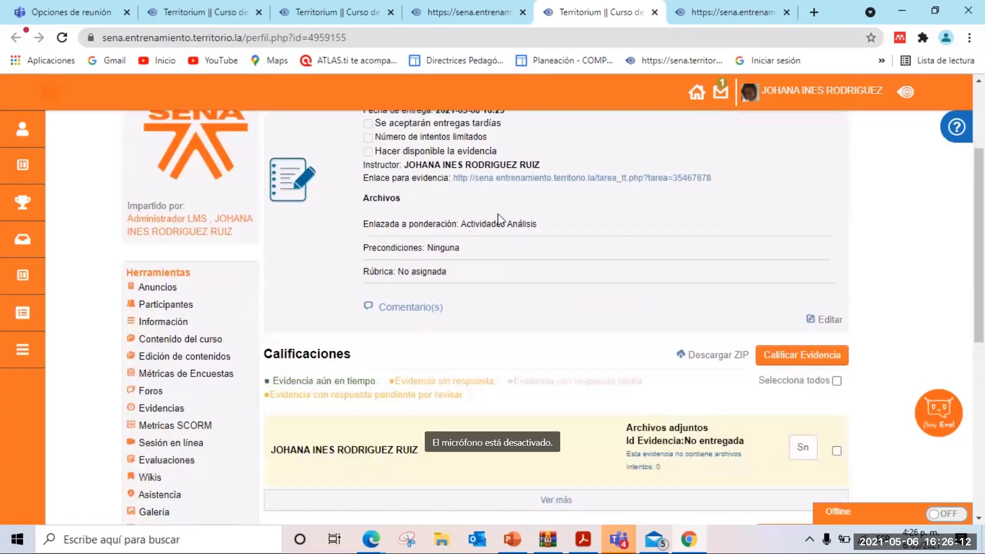
# - Grade the apprentice's evidence with 100, select the apprentice and submit the grade
pyautogui.scroll(-1, 664, 301)
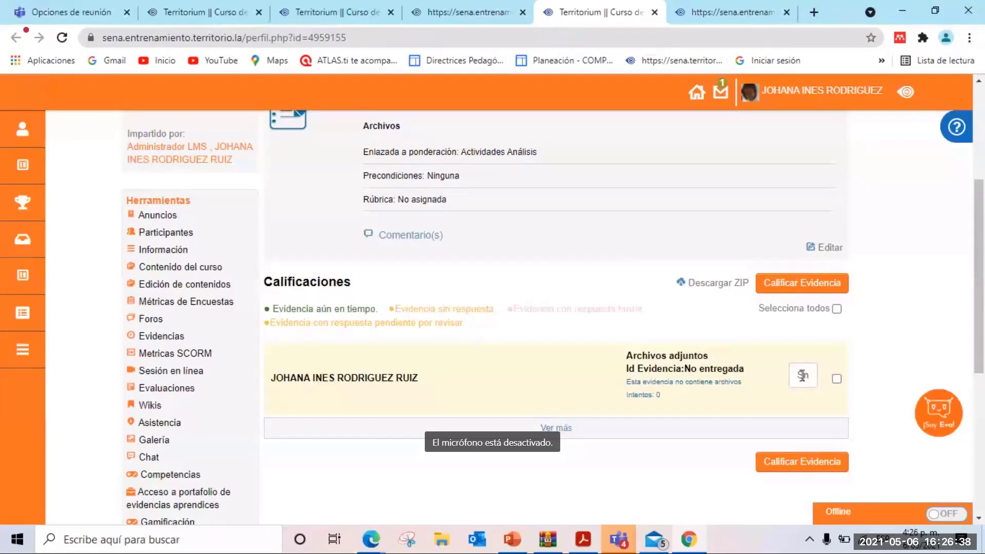
pyautogui.press('BackSpace')
pyautogui.press('BackSpace')
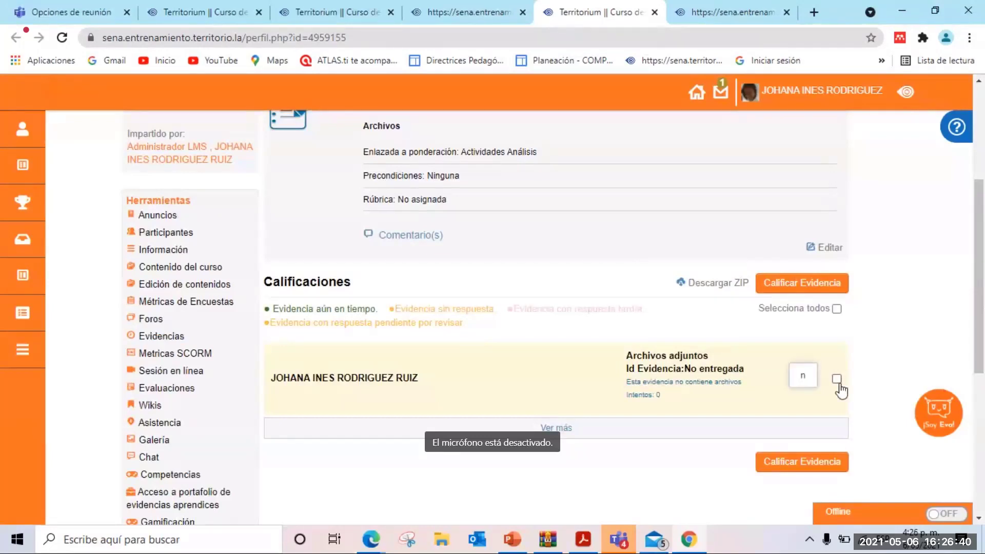
pyautogui.press('Delete')
pyautogui.write('10')
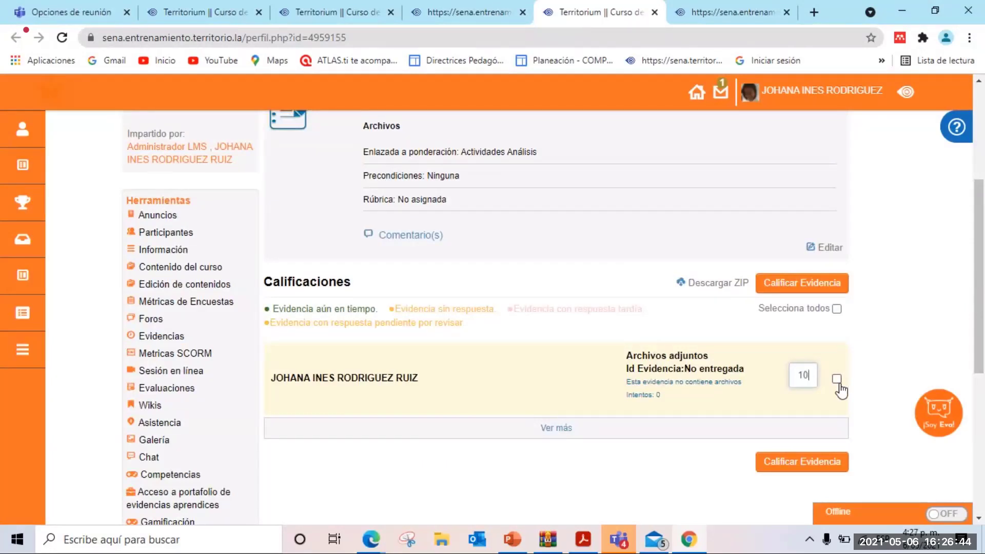
pyautogui.write('0')
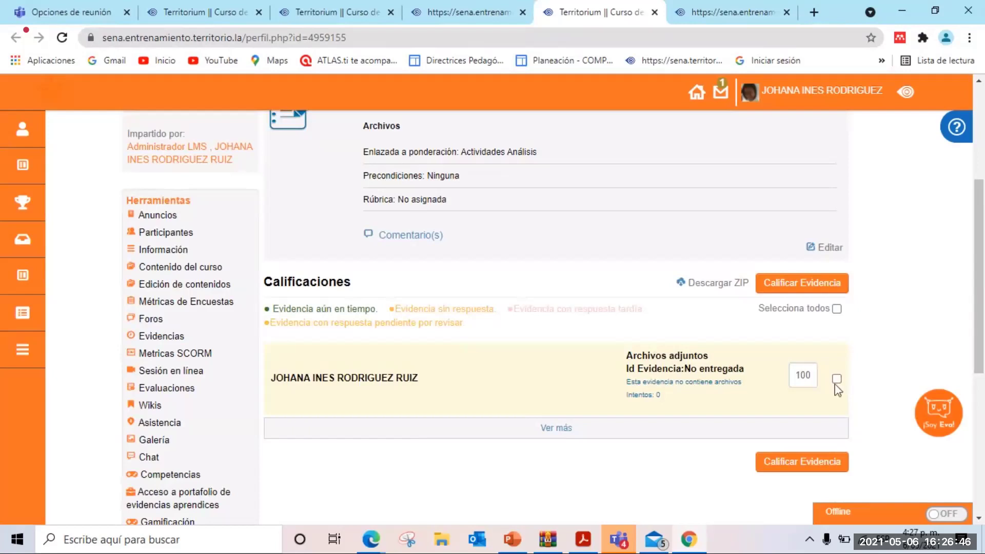
pyautogui.click(836, 380)
pyautogui.click(800, 289)
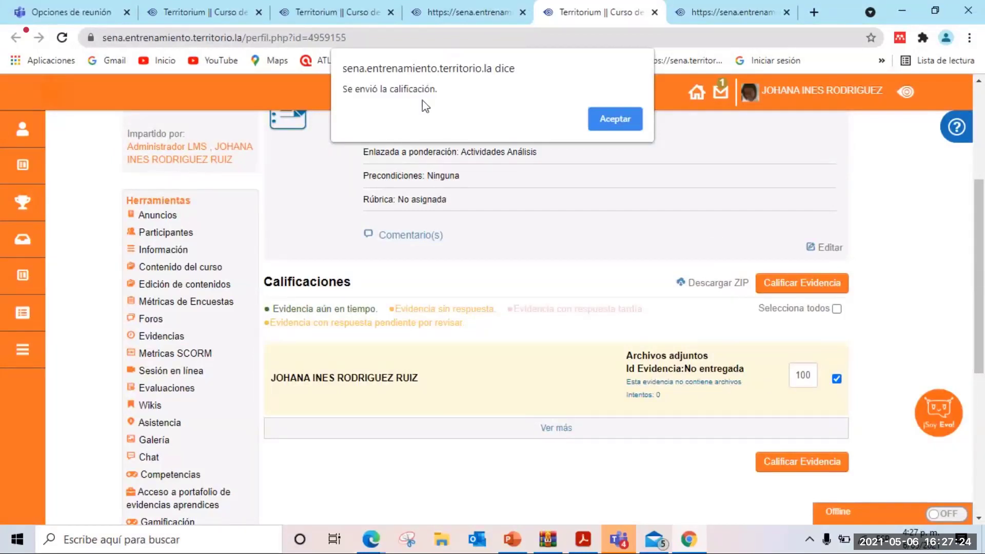
pyautogui.click(614, 119)
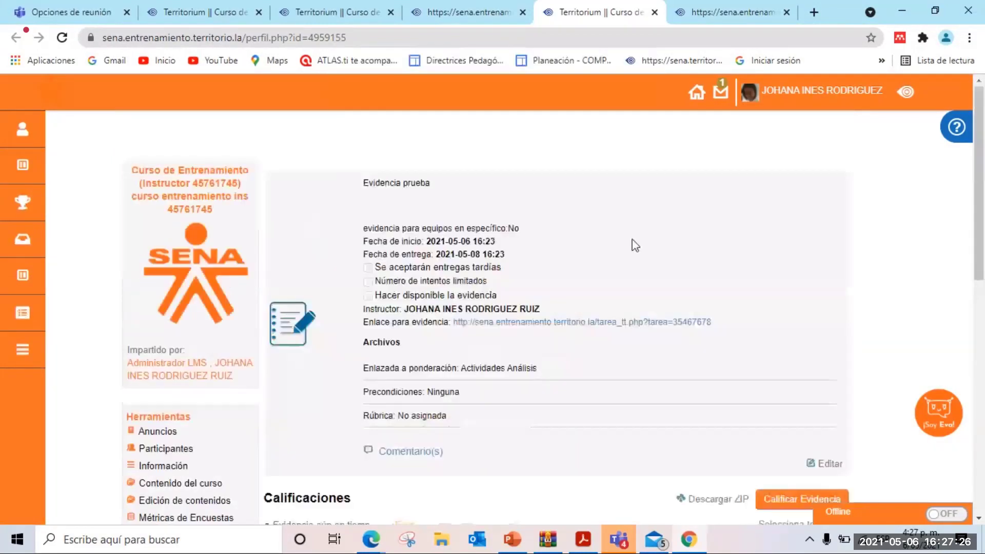
# - Check the saved grade, then reopen the grade center and expand the FINAL column to review the weighting's result
pyautogui.scroll(-4, 632, 241)
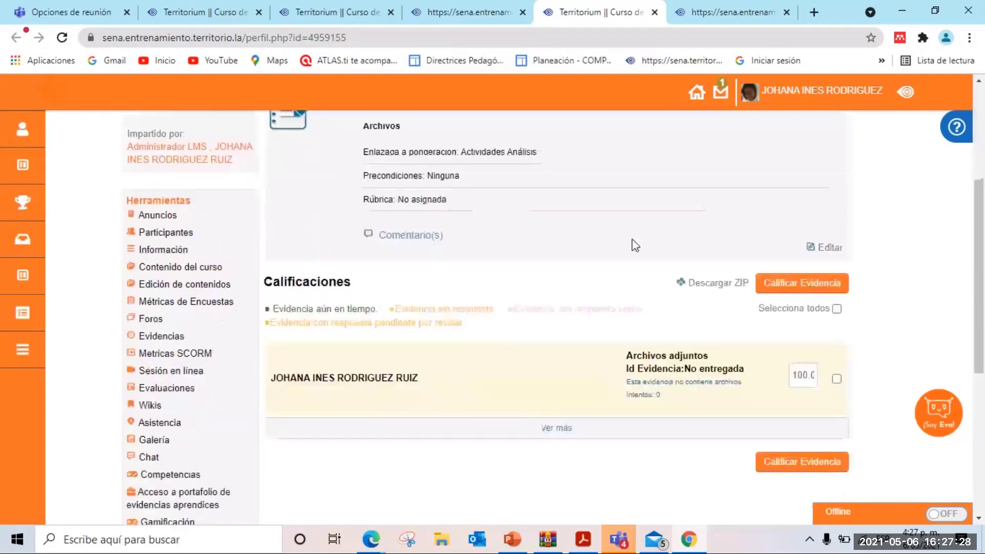
pyautogui.scroll(-1, 757, 348)
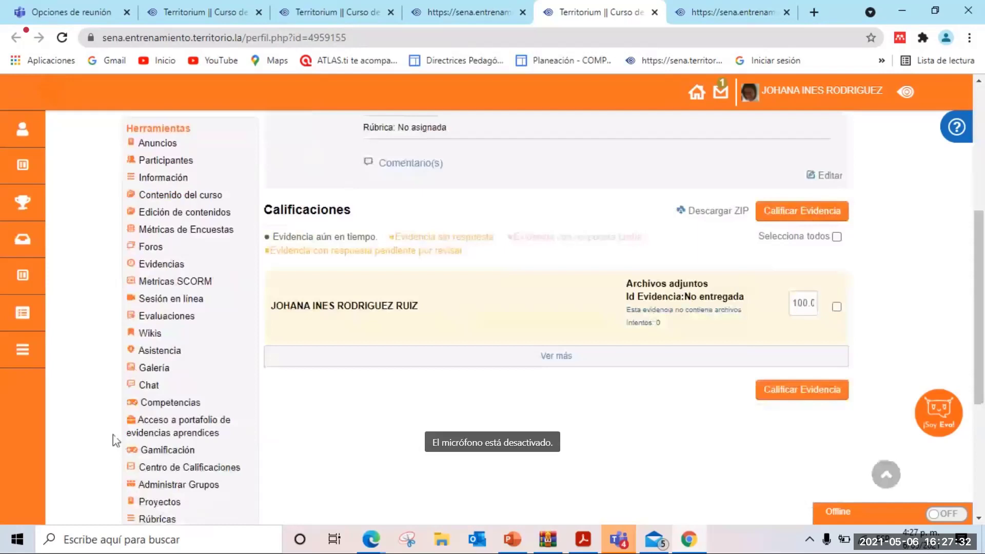
pyautogui.scroll(-1, 193, 402)
pyautogui.click(193, 400)
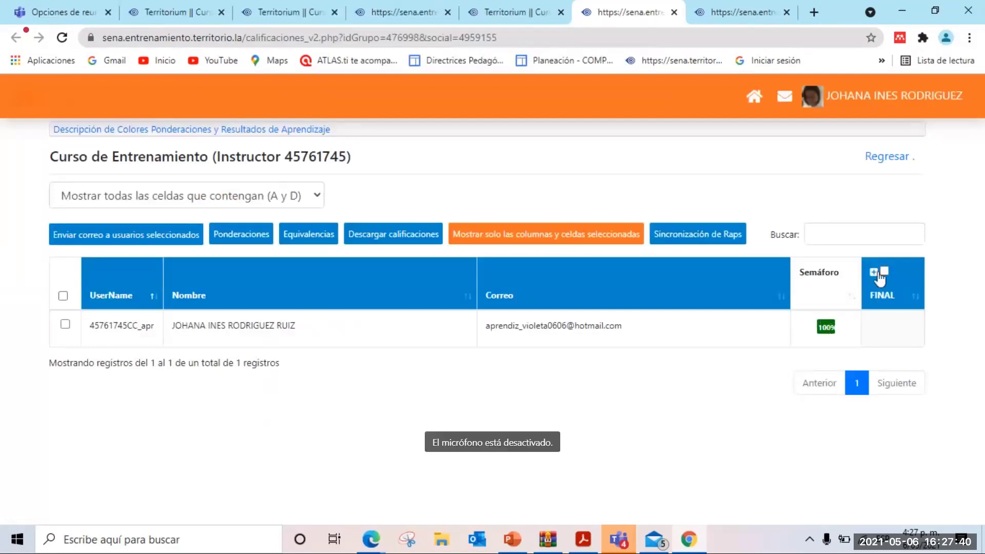
pyautogui.click(878, 277)
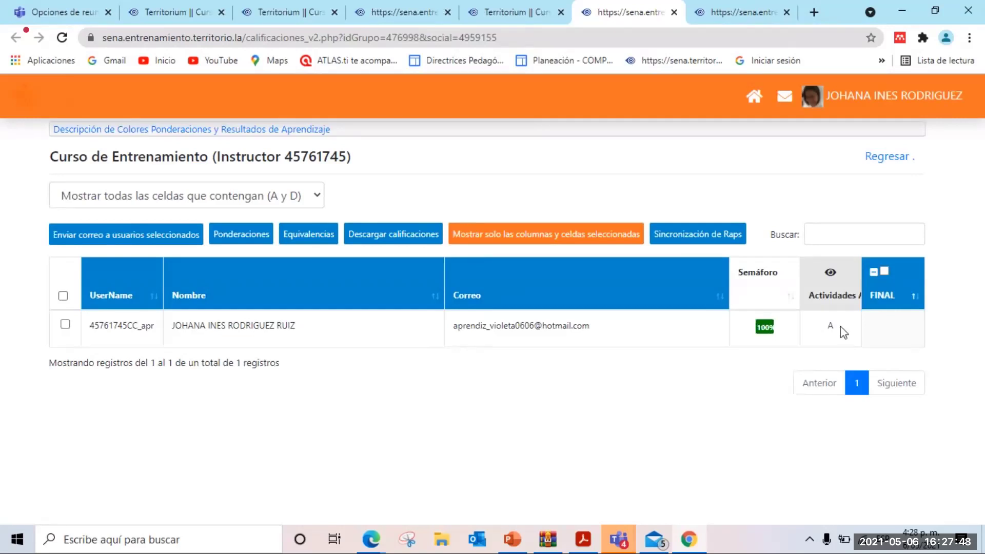
pyautogui.hotkey('ctrl', 'shift', 'm')
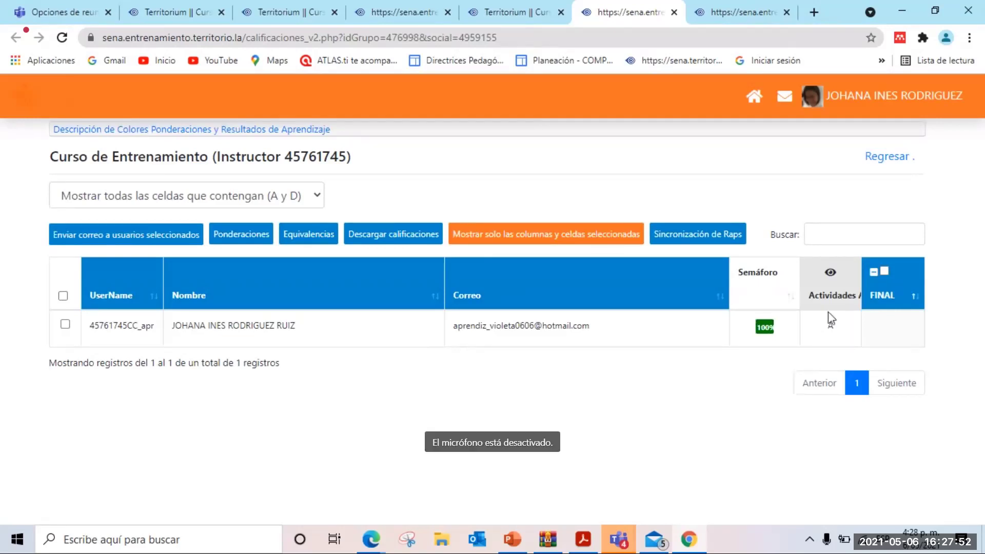
# - Review the evidence linked to Actividades Análisis, open its page, and return to the grade table with the activities list closed
pyautogui.click(828, 272)
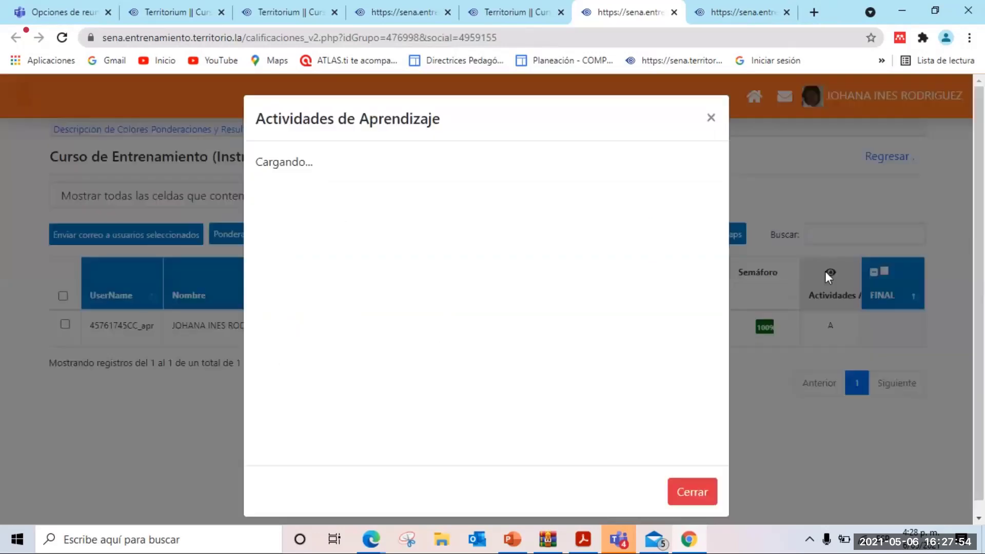
pyautogui.click(302, 177)
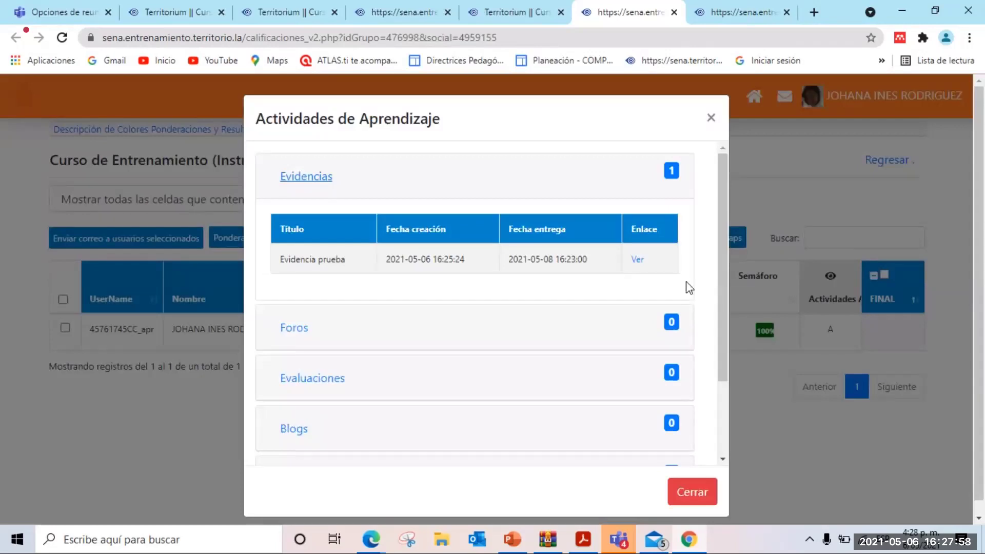
pyautogui.click(637, 260)
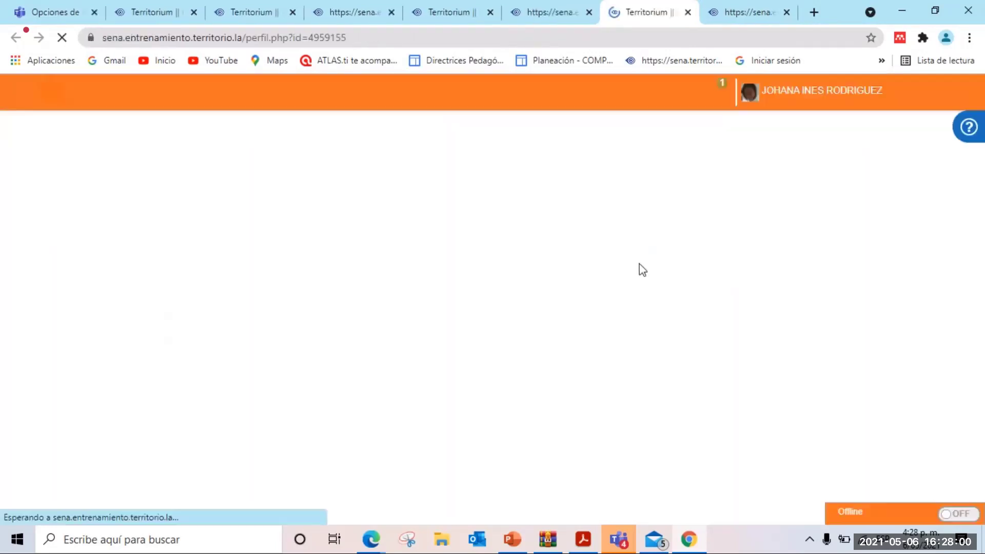
pyautogui.click(534, 15)
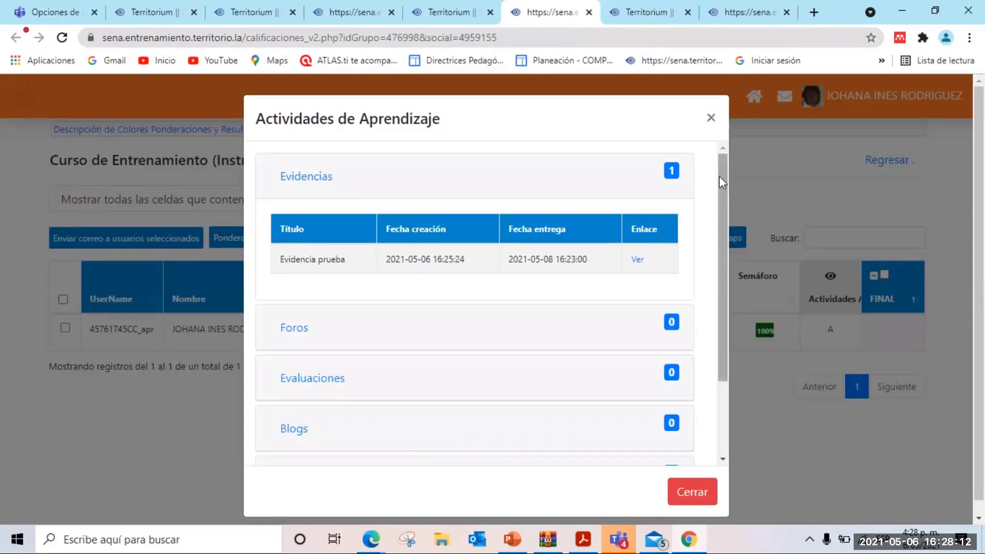
pyautogui.moveTo(719, 177); pyautogui.dragTo(707, 119)
pyautogui.click(711, 117)
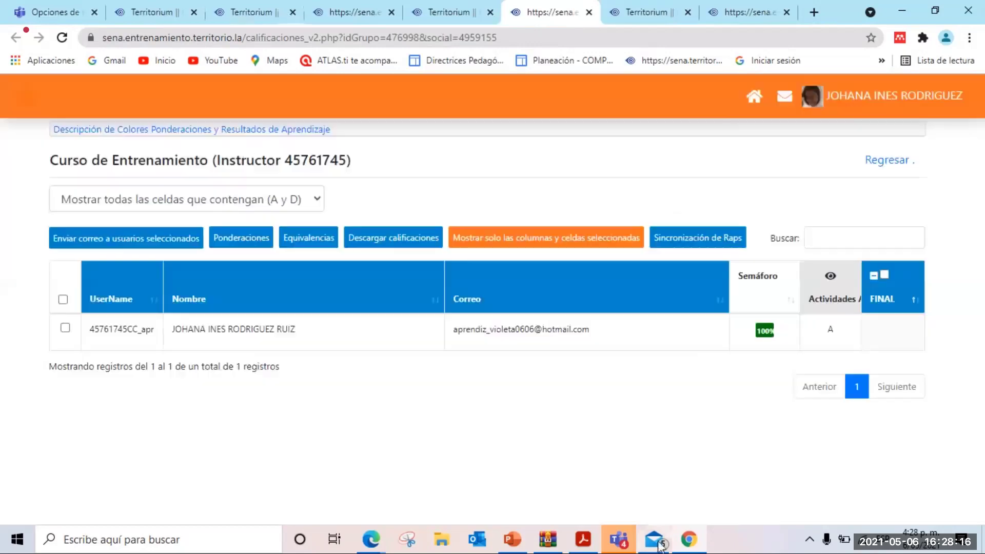
# - Switch to the Teams meeting window to check the participants, then minimise the meeting windows
pyautogui.moveTo(619, 539)
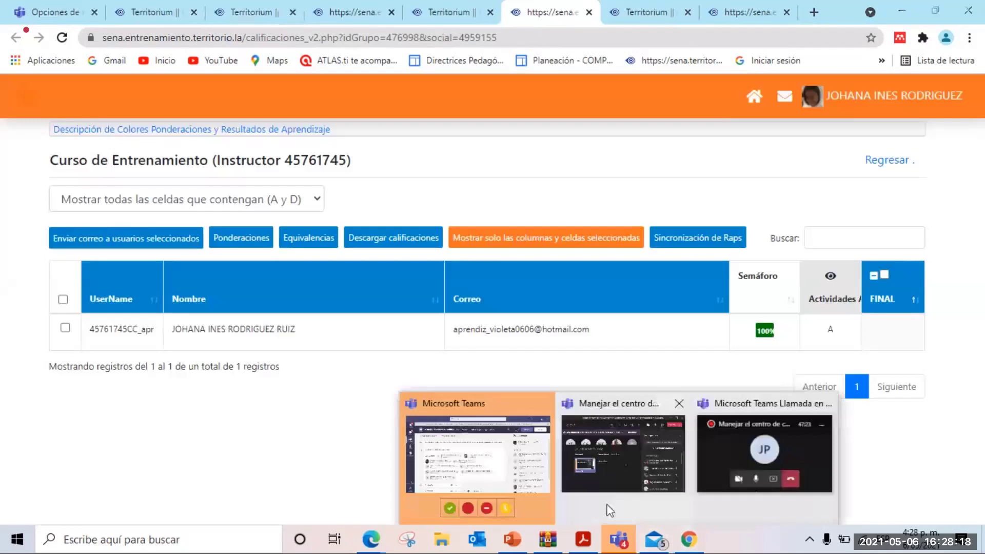
pyautogui.click(589, 420)
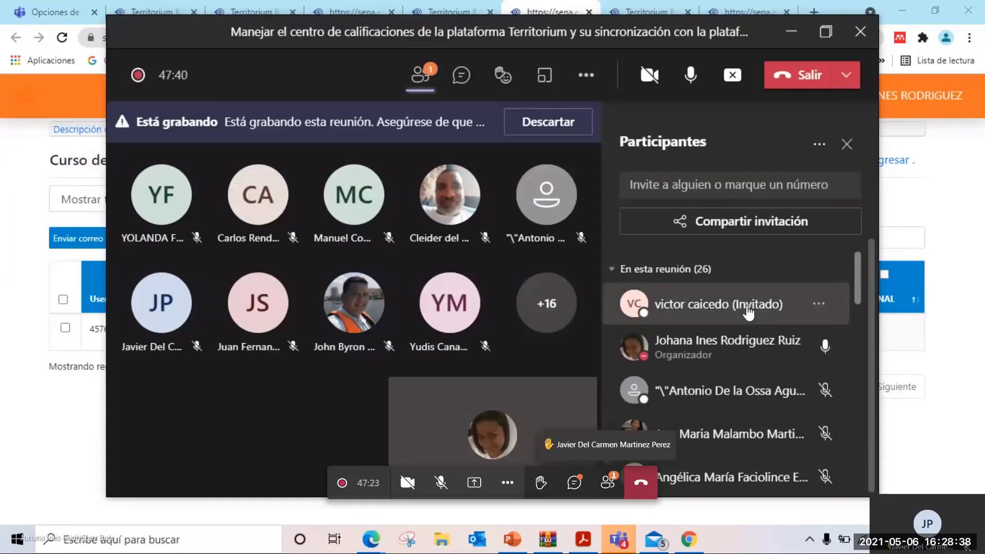
pyautogui.click(791, 35)
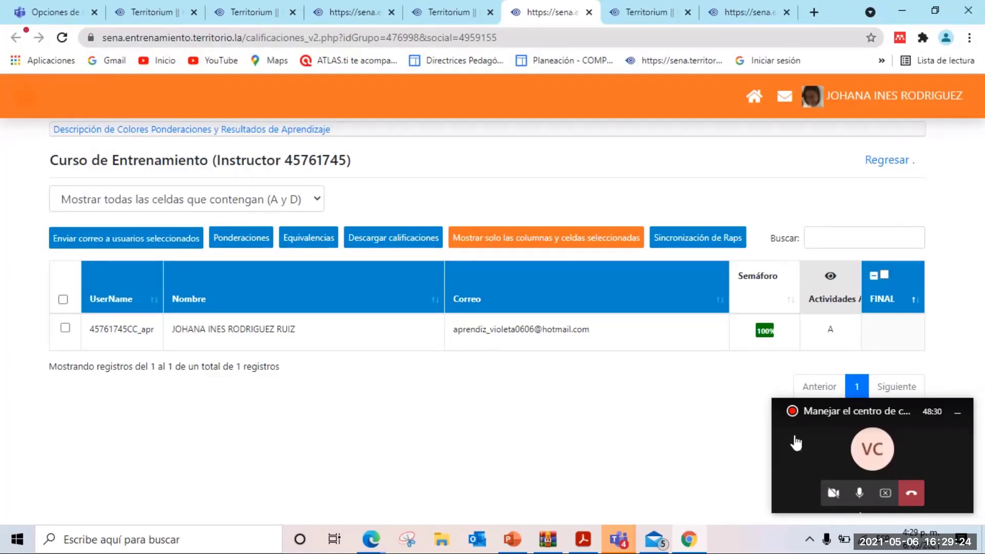
pyautogui.click(957, 415)
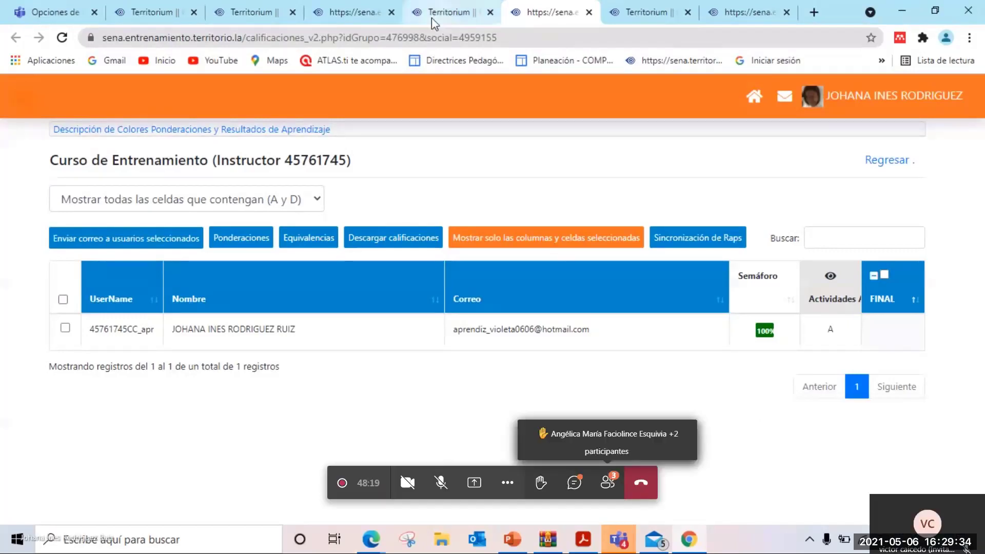
# - Open the Evidencias list of the training course and review its weighting filter, deadline sorting and listed evidence
pyautogui.click(432, 17)
pyautogui.scroll(-7, 382, 326)
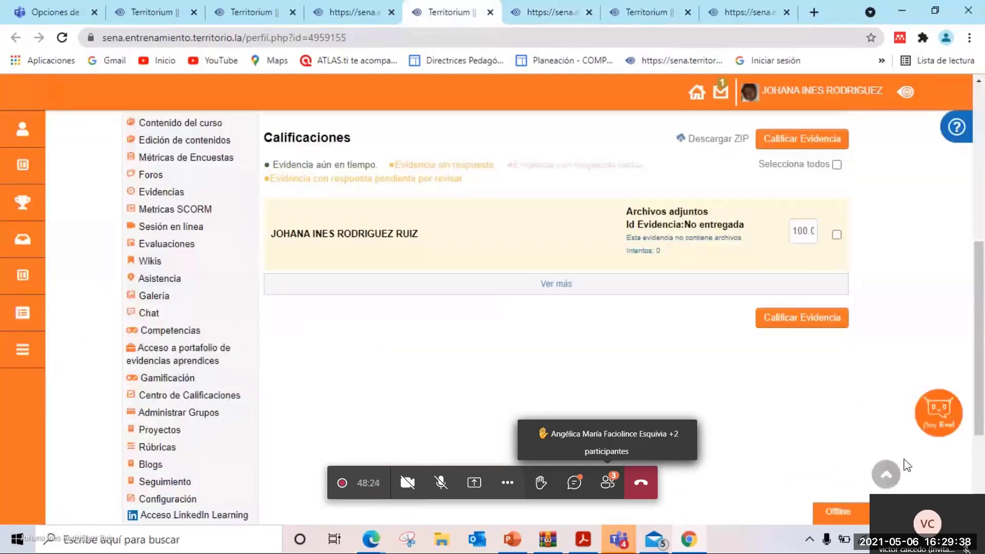
pyautogui.click(169, 194)
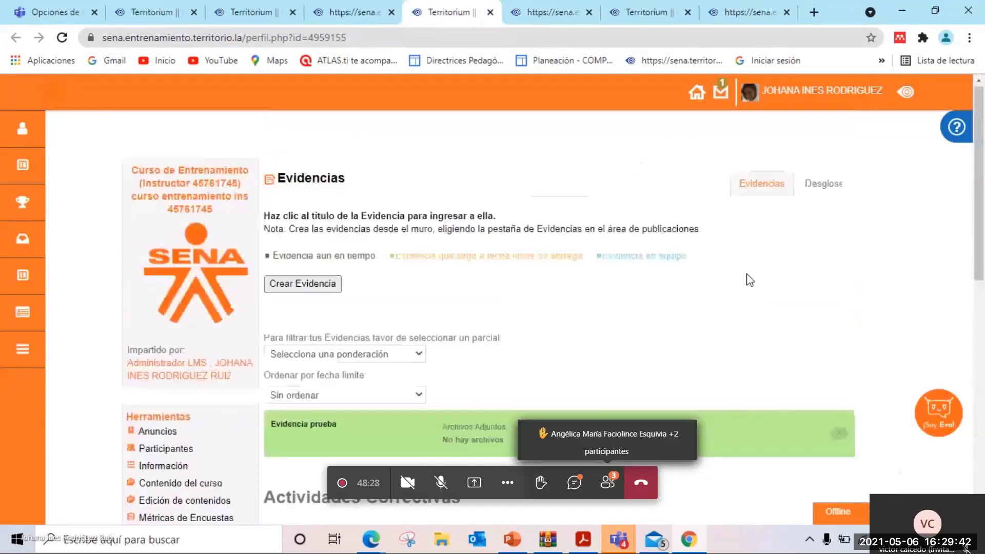
pyautogui.scroll(-1, 607, 320)
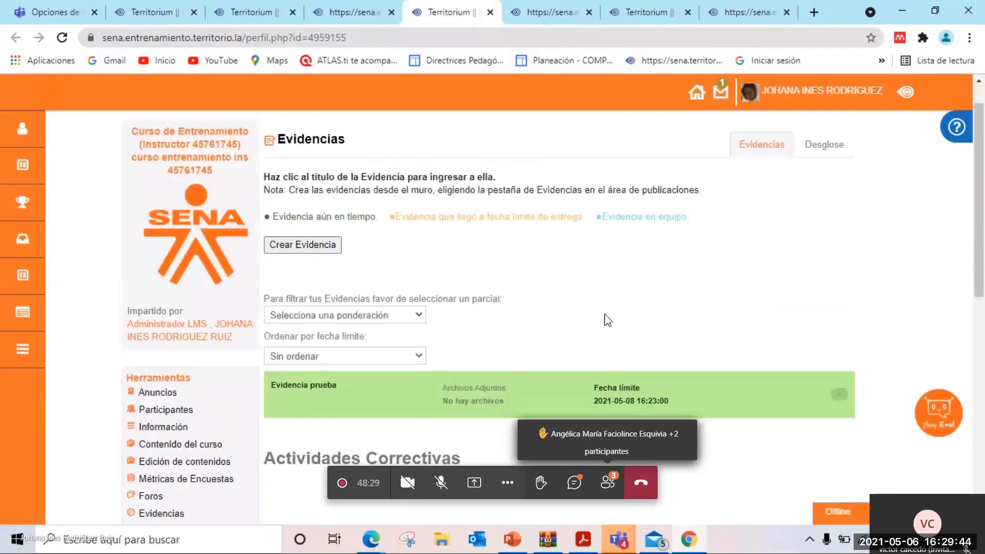
pyautogui.scroll(-3, 564, 319)
pyautogui.scroll(4, 271, 276)
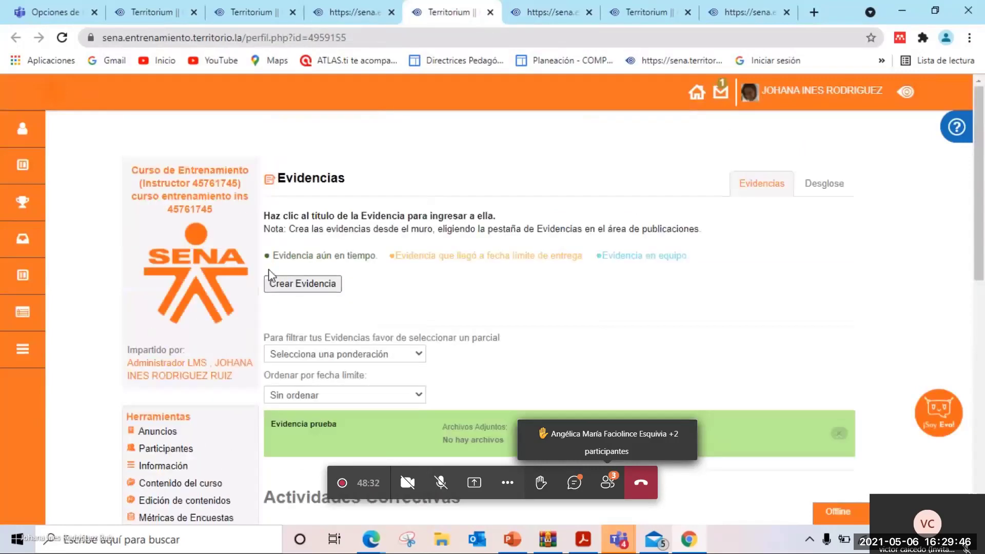
# - Start creating an evidence and examine the course page for the publishing area
pyautogui.click(322, 283)
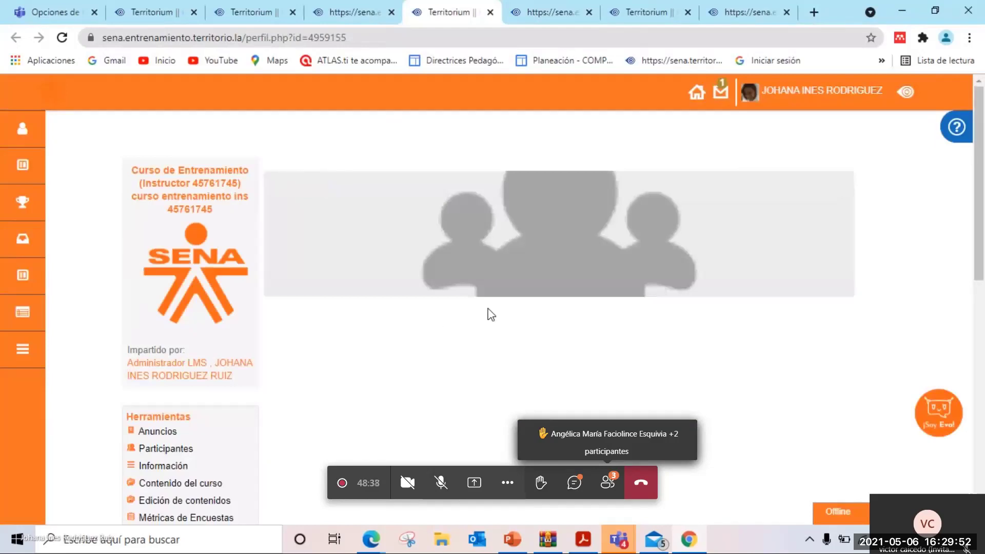
pyautogui.scroll(-4, 490, 314)
pyautogui.scroll(4, 492, 318)
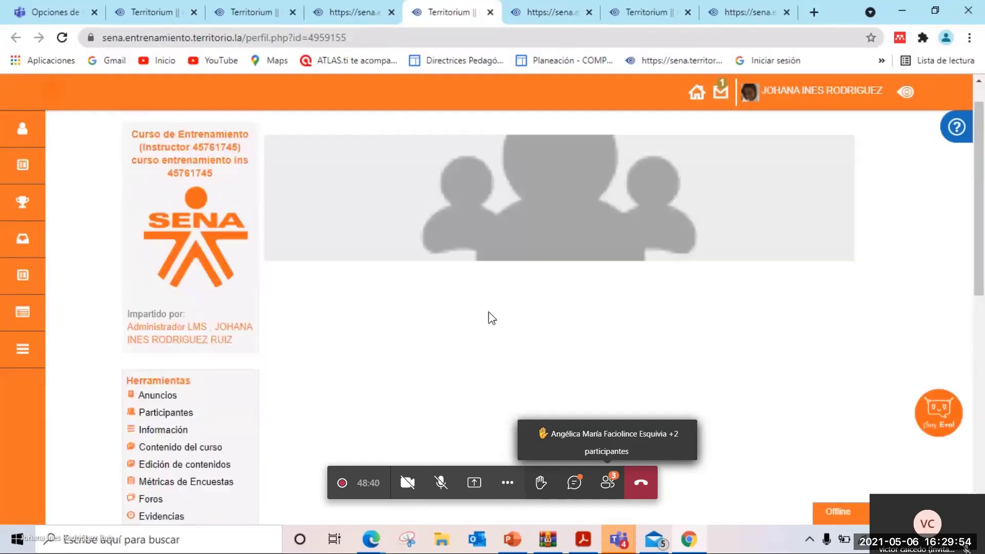
pyautogui.scroll(-5, 490, 314)
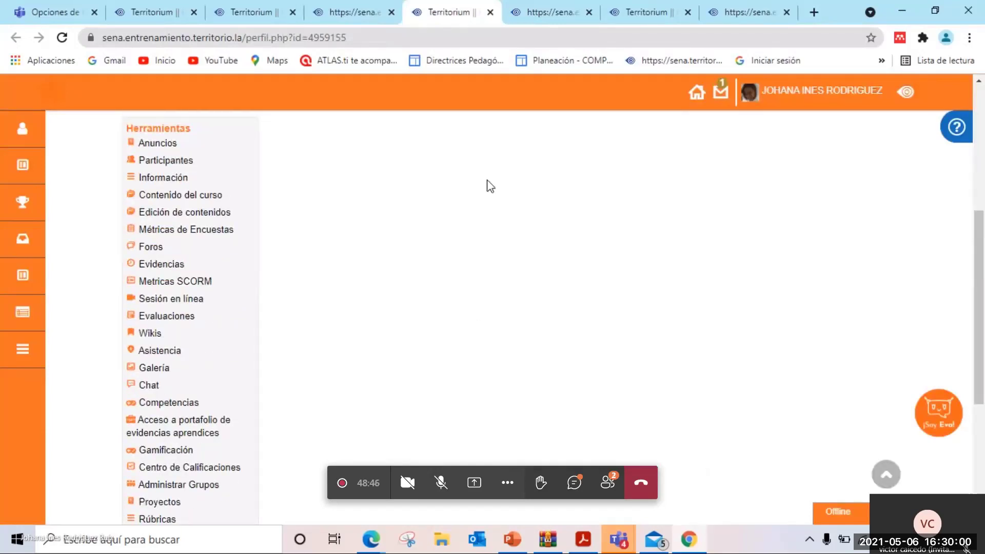
pyautogui.scroll(-1, 491, 273)
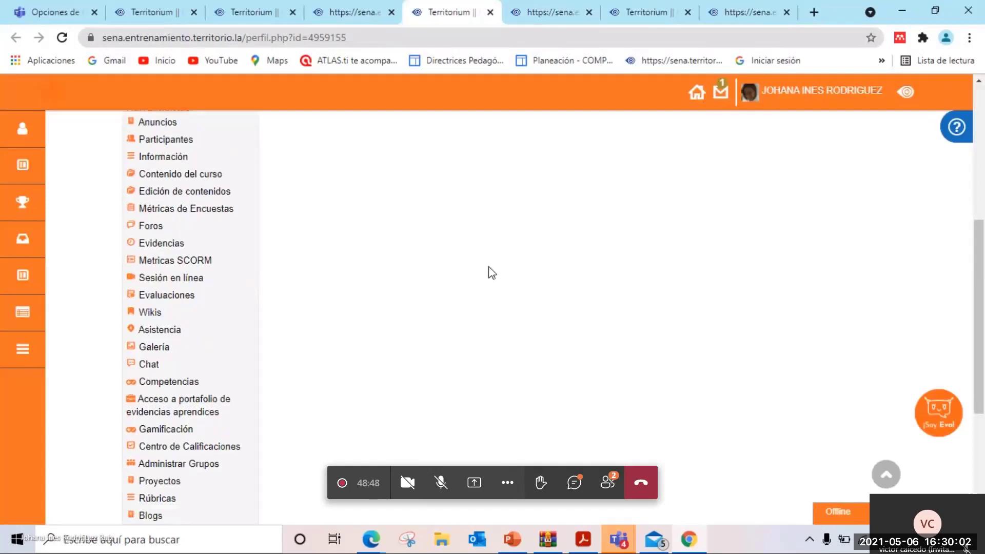
pyautogui.scroll(5, 491, 273)
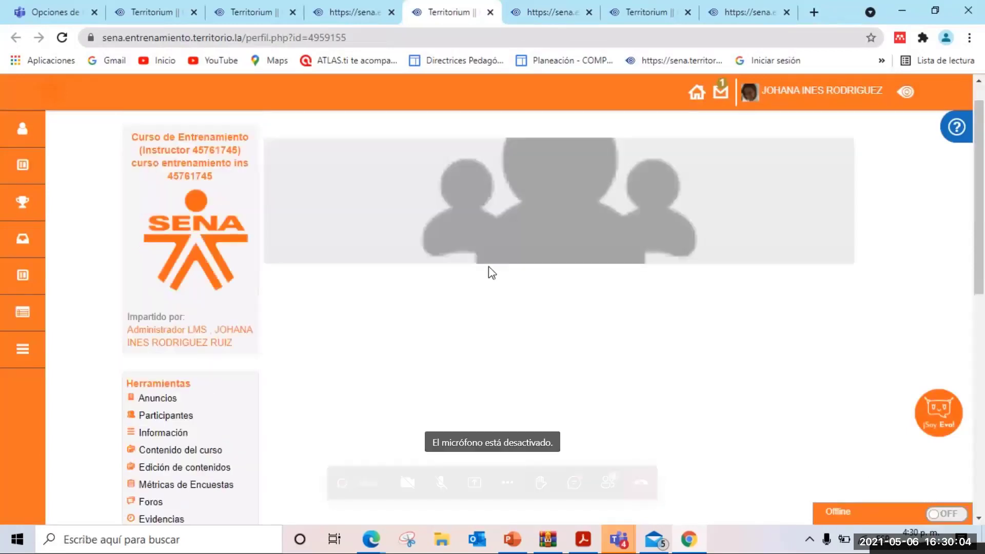
pyautogui.scroll(-10, 491, 272)
pyautogui.scroll(2, 490, 268)
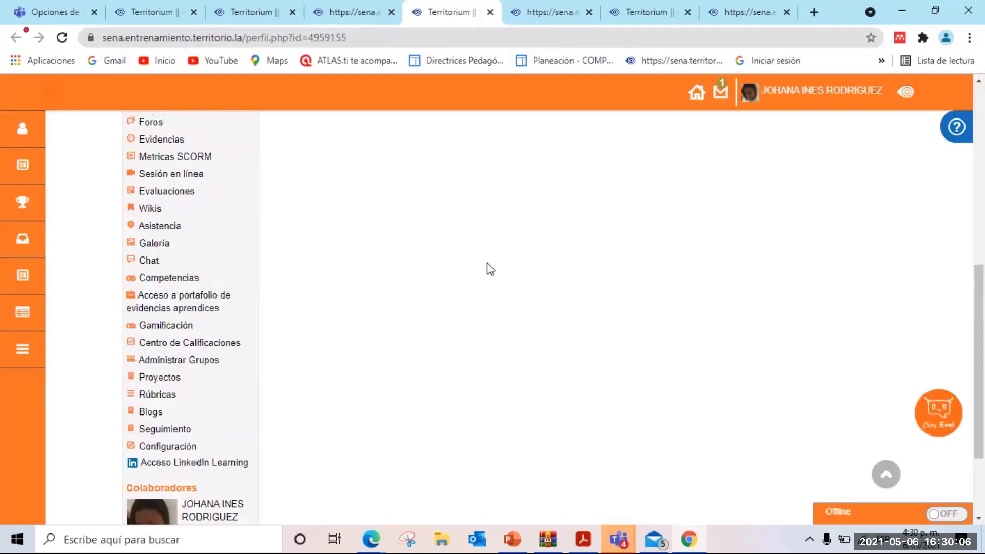
pyautogui.scroll(5, 490, 268)
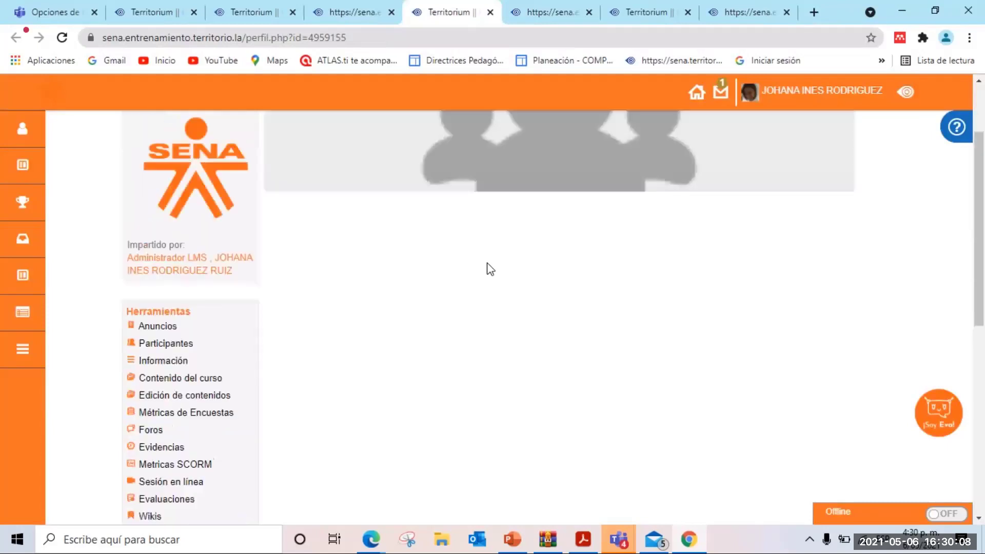
pyautogui.scroll(-4, 490, 268)
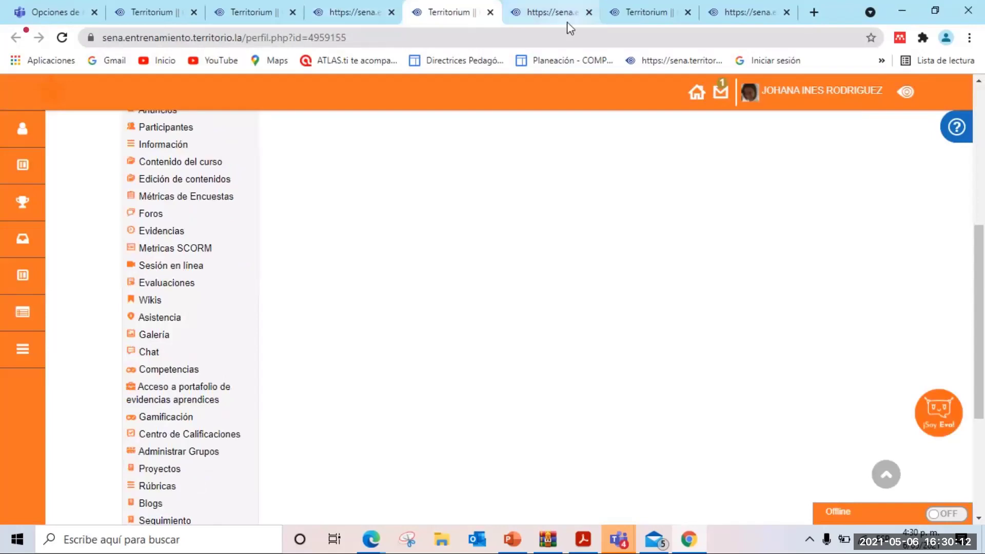
# - Switch to Microsoft Edge and review the Evidencias list of the course FORMACION LMS TERRITORIUM PARA INSTRUCTORES SENA
pyautogui.click(690, 543)
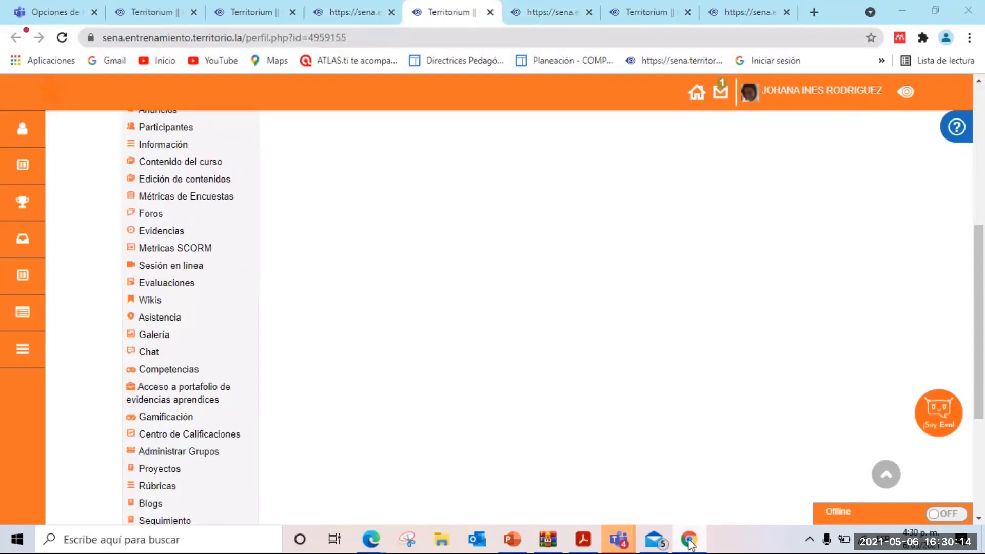
pyautogui.click(689, 543)
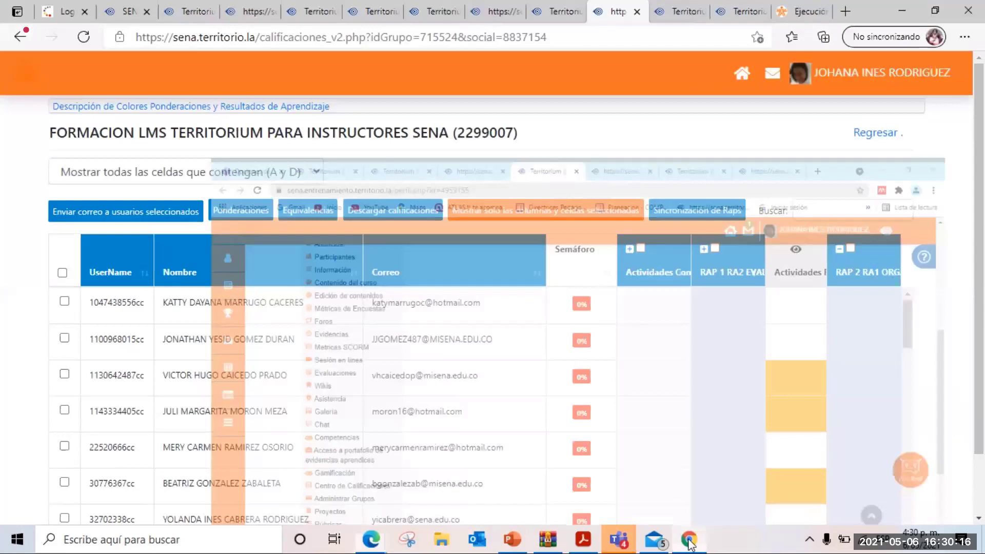
pyautogui.click(557, 16)
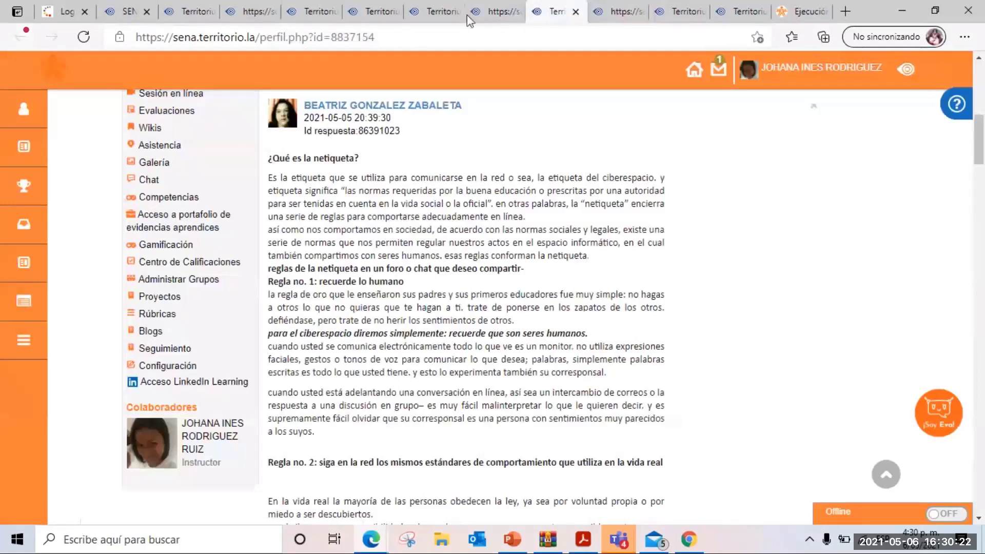
pyautogui.scroll(3, 171, 205)
pyautogui.click(171, 205)
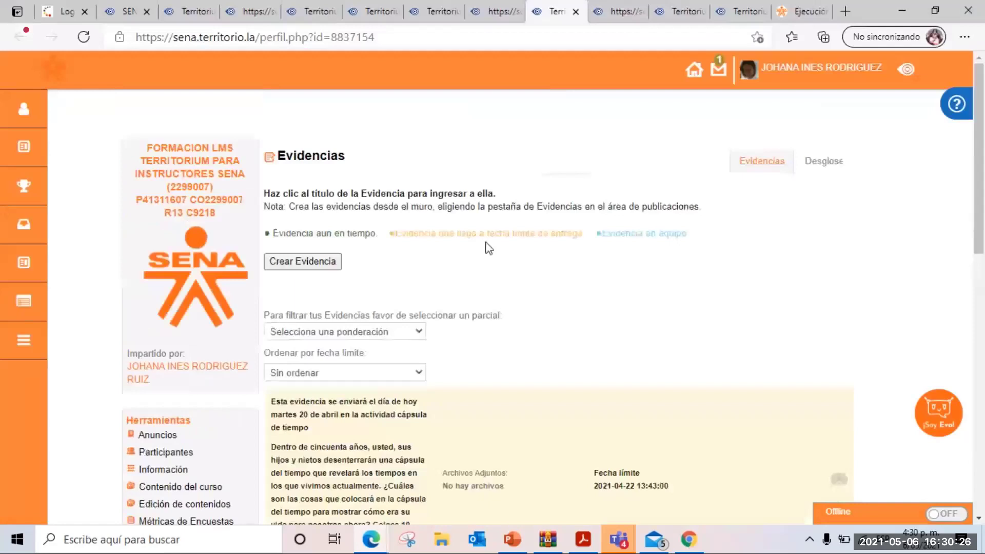
pyautogui.scroll(-3, 594, 329)
pyautogui.scroll(-2, 594, 329)
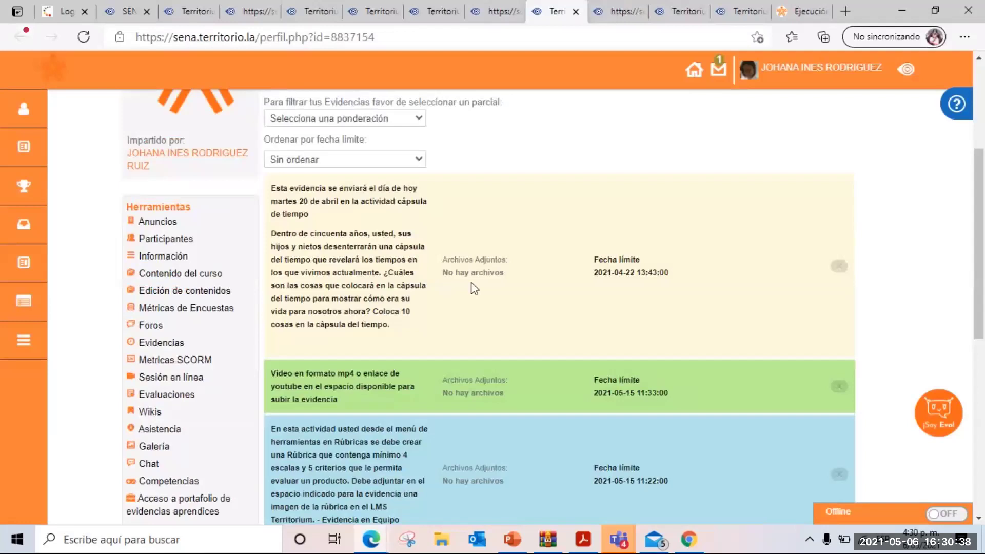
# - Open the "cápsula de tiempo" evidence for editing and review its description, dates, availability, weighting and rubric settings
pyautogui.click(328, 261)
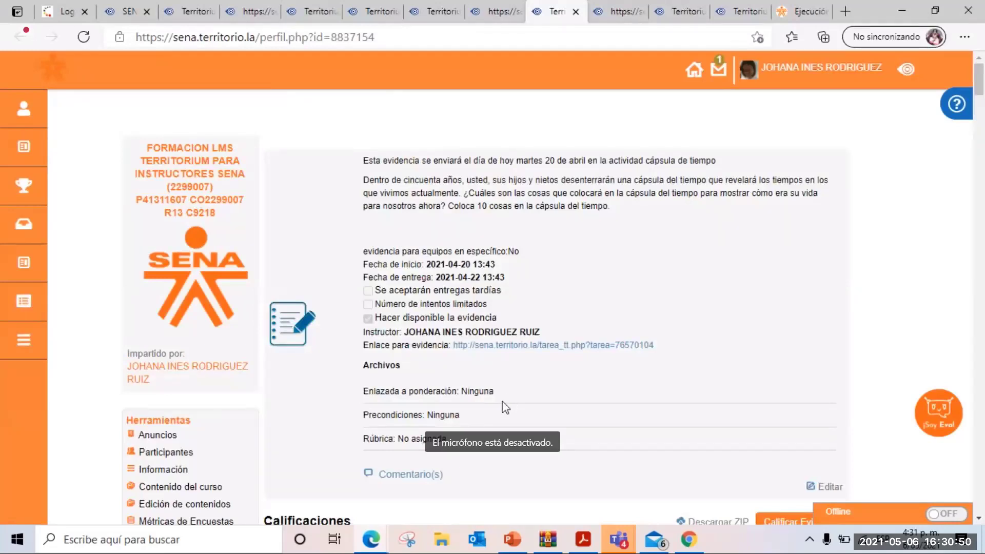
pyautogui.scroll(-1, 534, 344)
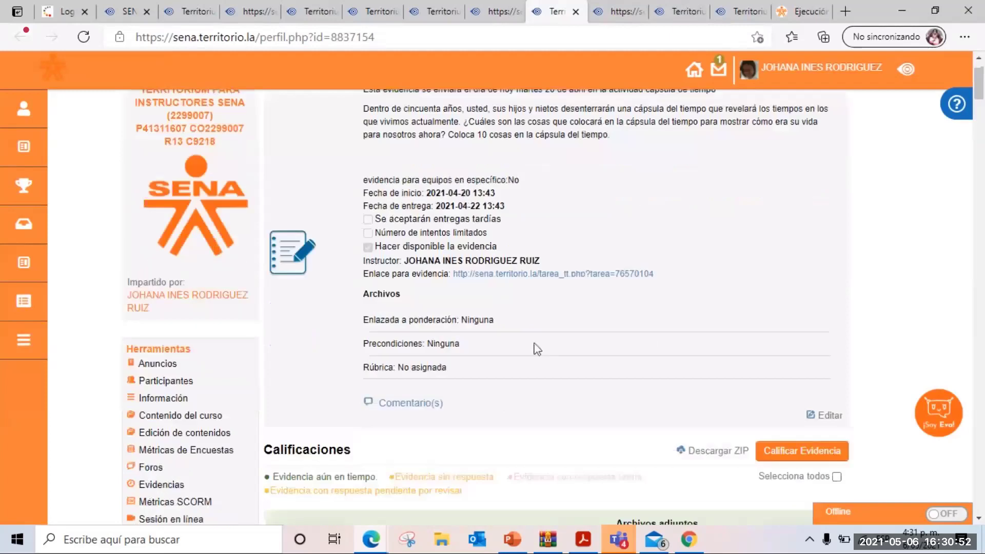
pyautogui.click(823, 421)
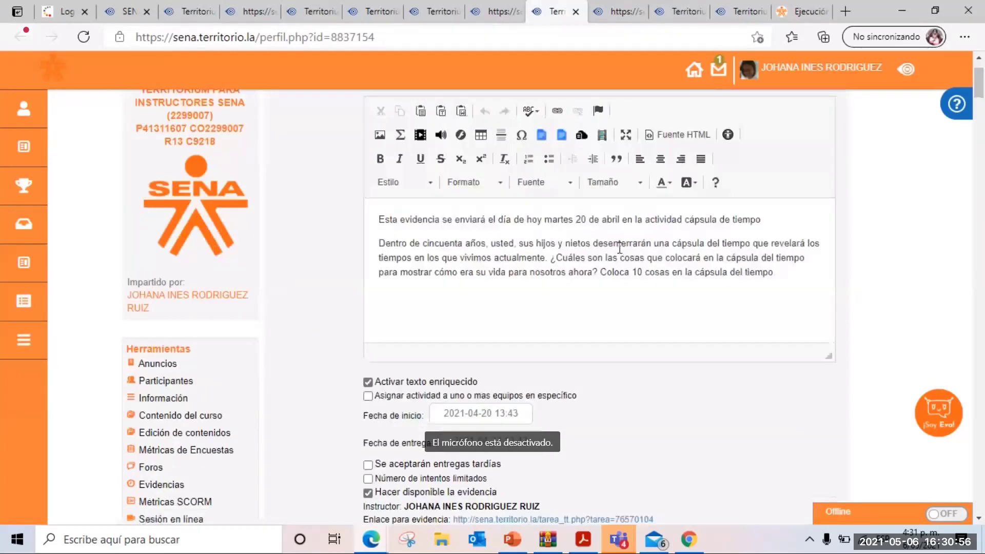
pyautogui.scroll(-5, 672, 308)
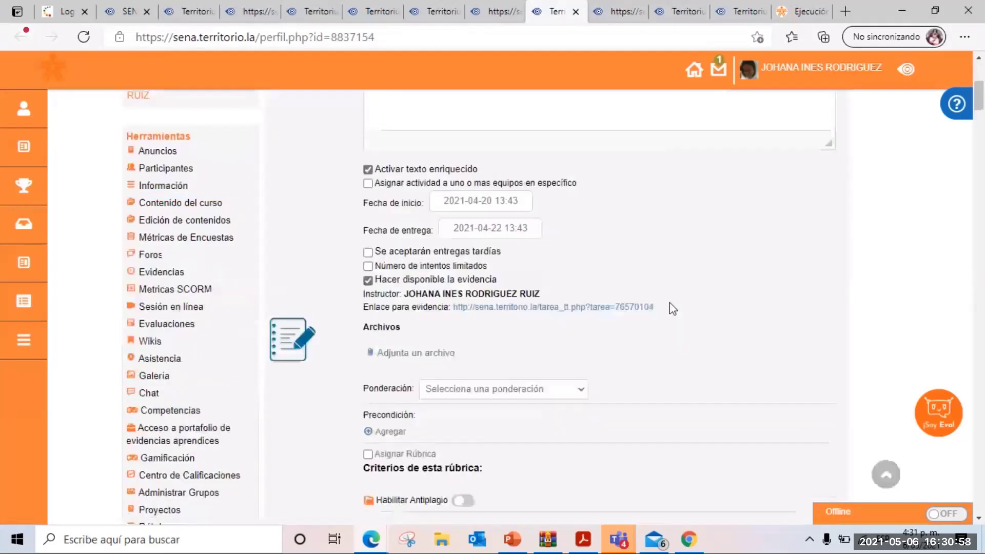
pyautogui.scroll(-1, 672, 308)
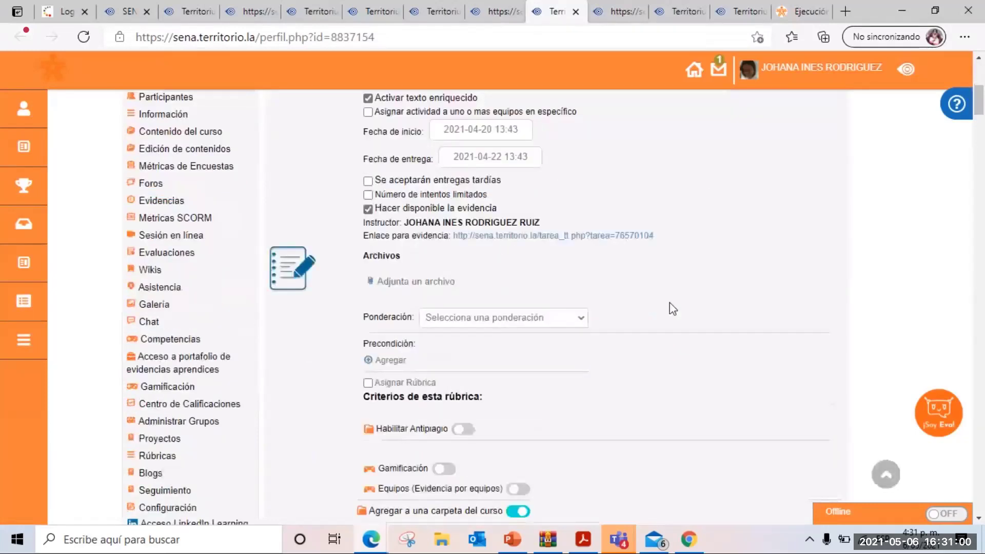
pyautogui.scroll(-1, 554, 249)
pyautogui.scroll(5, 625, 293)
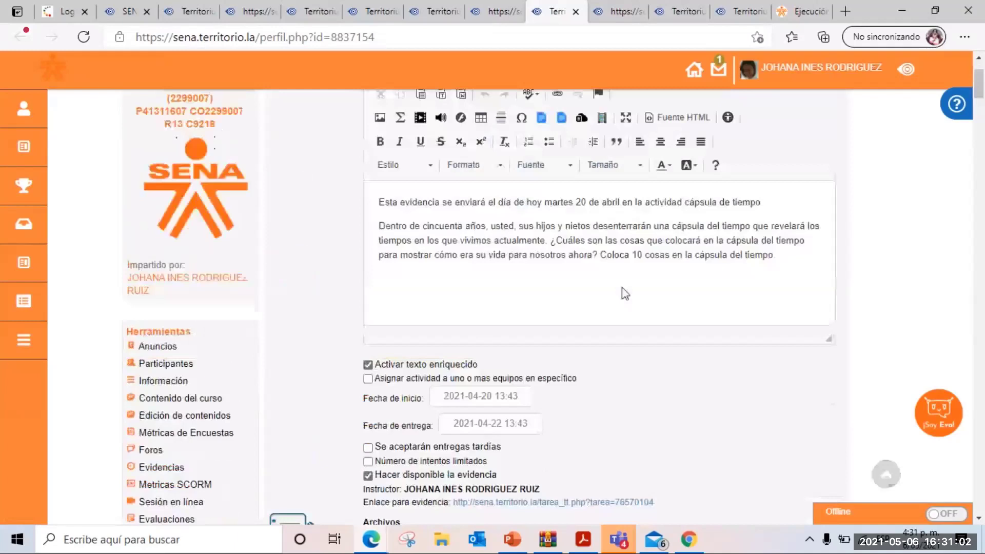
pyautogui.scroll(1, 624, 294)
pyautogui.scroll(-2, 583, 314)
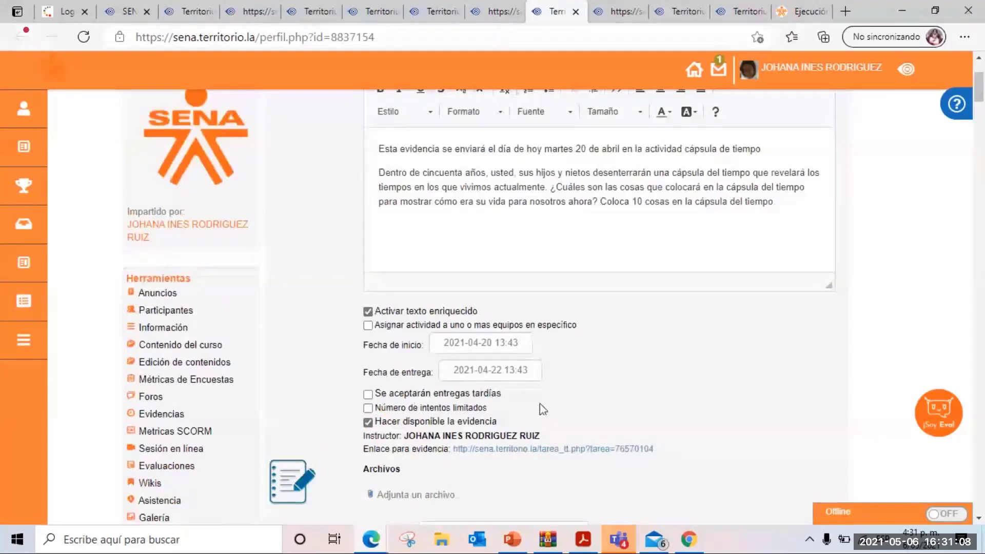
pyautogui.scroll(-3, 597, 388)
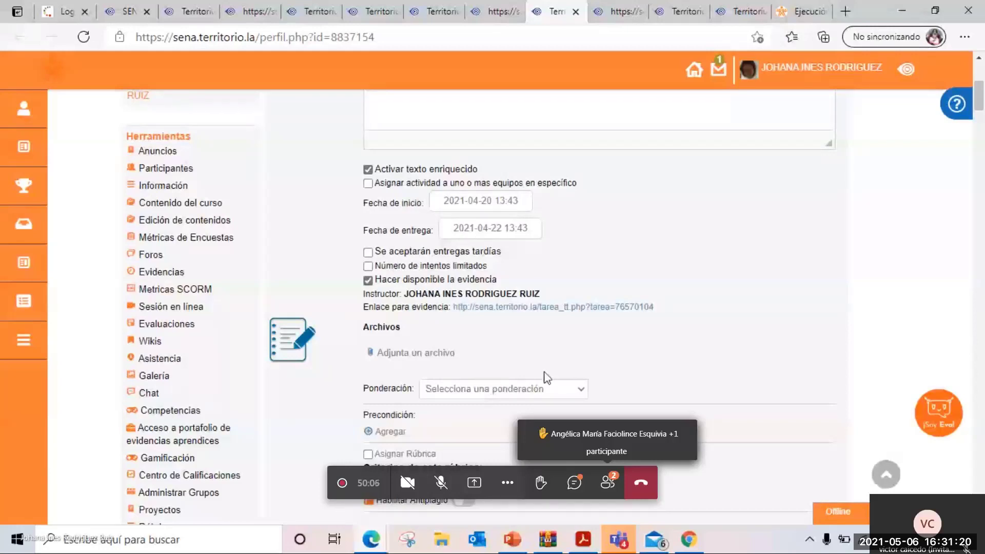
# - Review the weightings available for linking the evidence, leave the weighting unselected and save the evidence
pyautogui.click(545, 388)
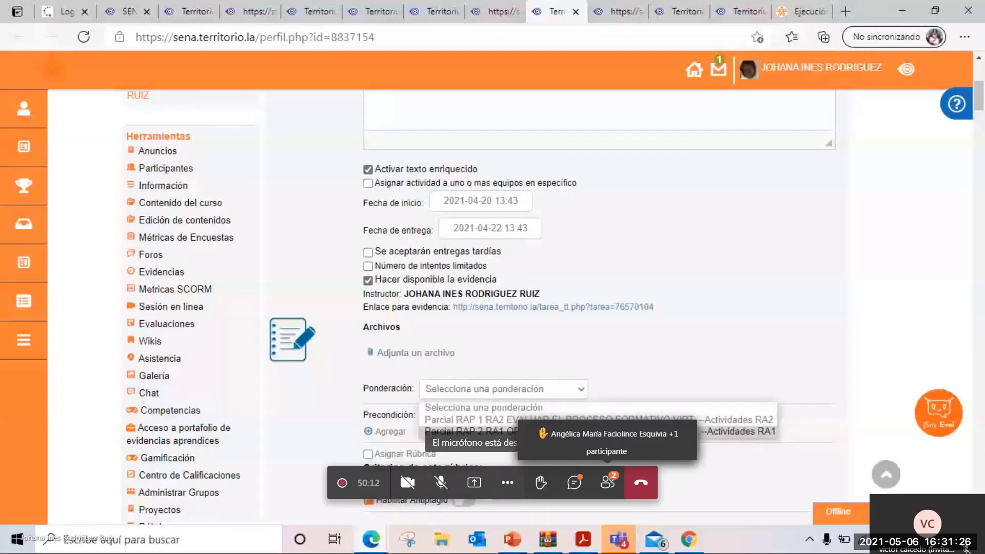
pyautogui.scroll(-6, 689, 343)
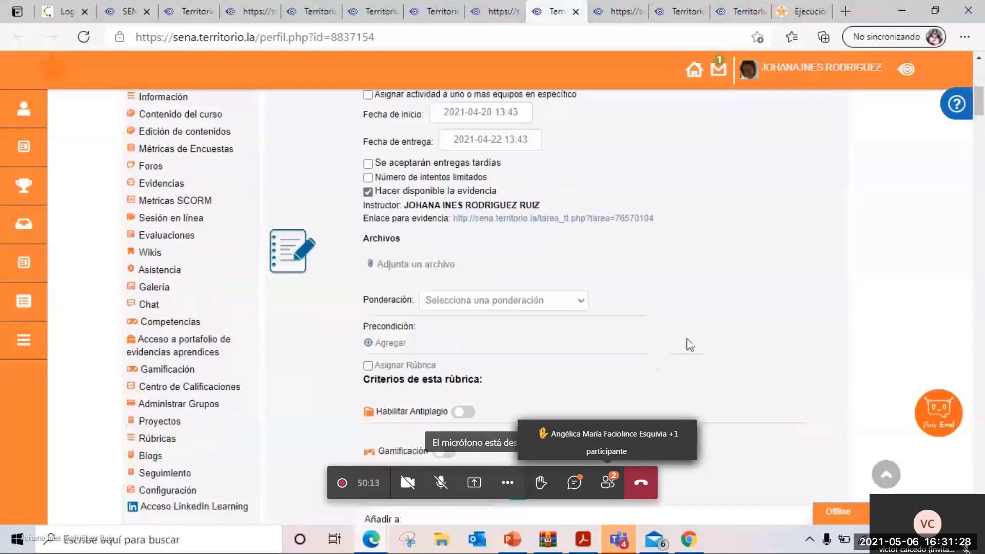
pyautogui.scroll(-4, 690, 344)
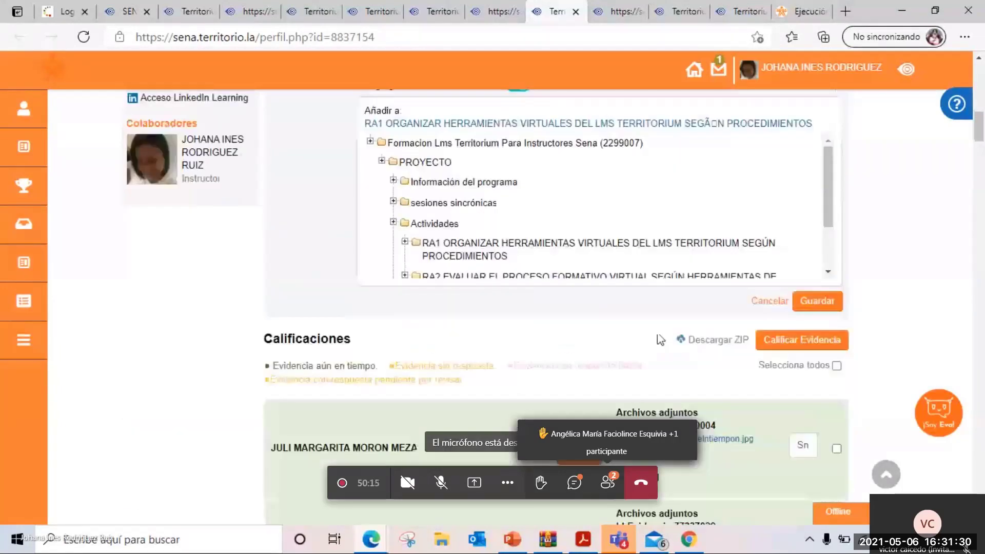
pyautogui.click(816, 302)
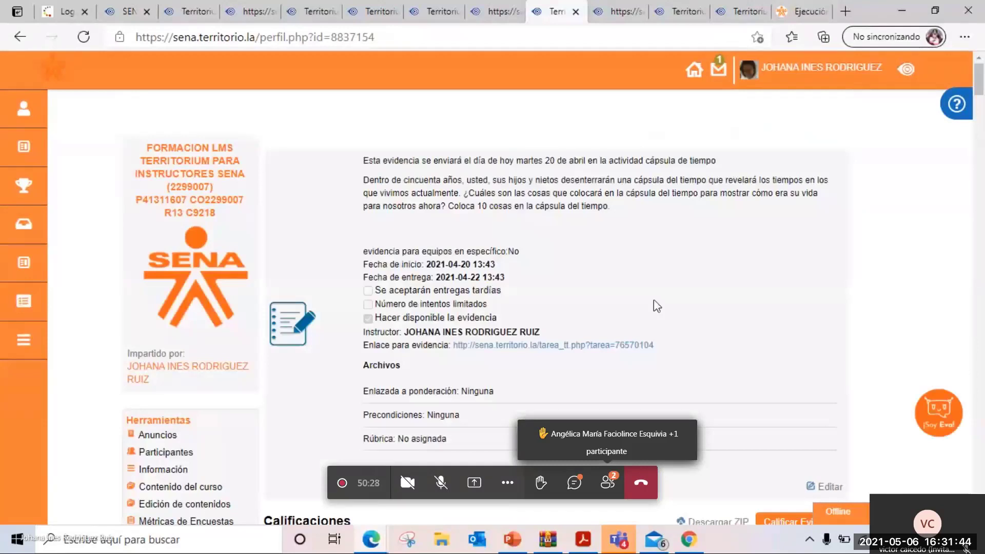
# - Review the apprentices' submissions, attached files and grade fields in the evidence's grading section
pyautogui.scroll(-15, 667, 323)
pyautogui.scroll(-3, 675, 334)
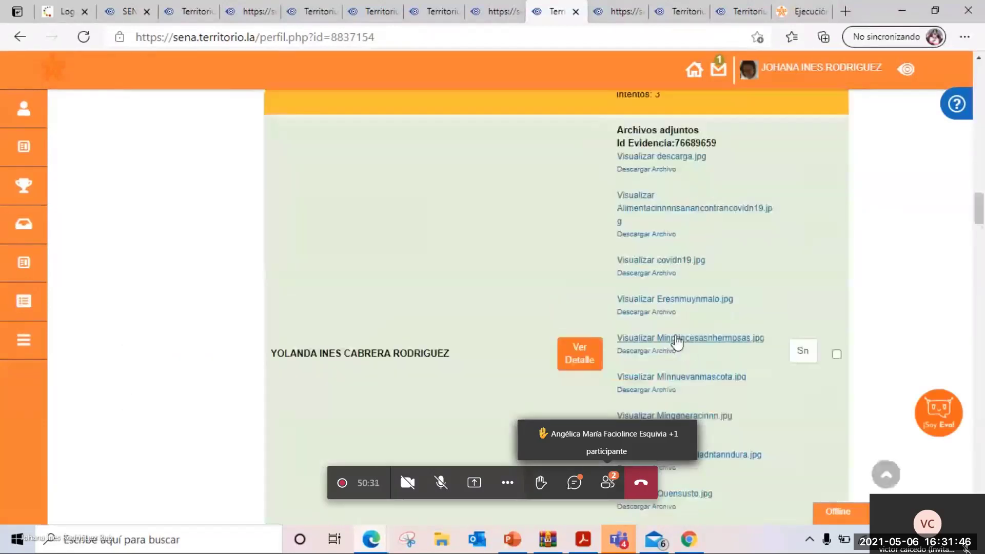
pyautogui.scroll(1, 677, 341)
pyautogui.scroll(3, 673, 336)
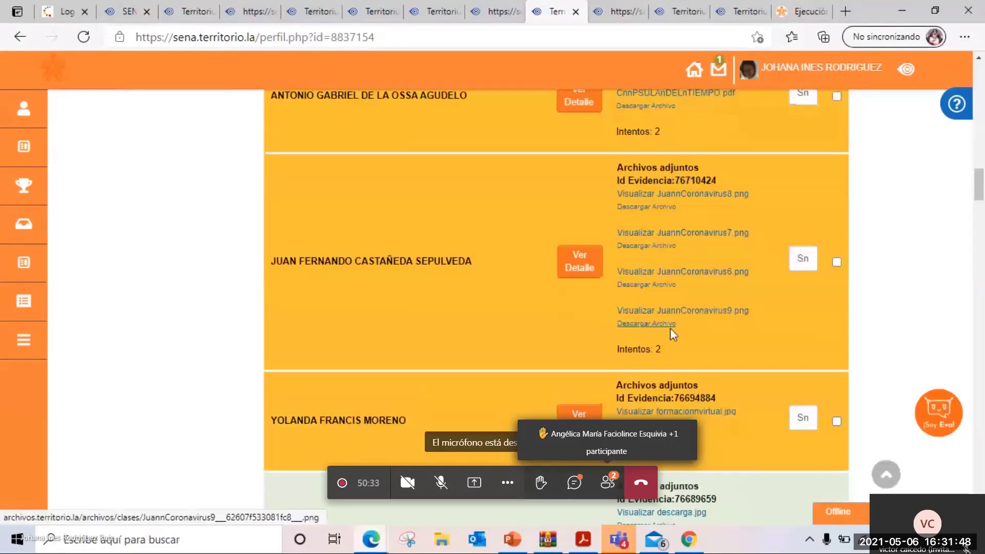
# - Return from the apprentices' submissions to the "cápsula de tiempo" evidence's description, dates and weighting link
pyautogui.scroll(5, 670, 328)
pyautogui.scroll(5, 670, 331)
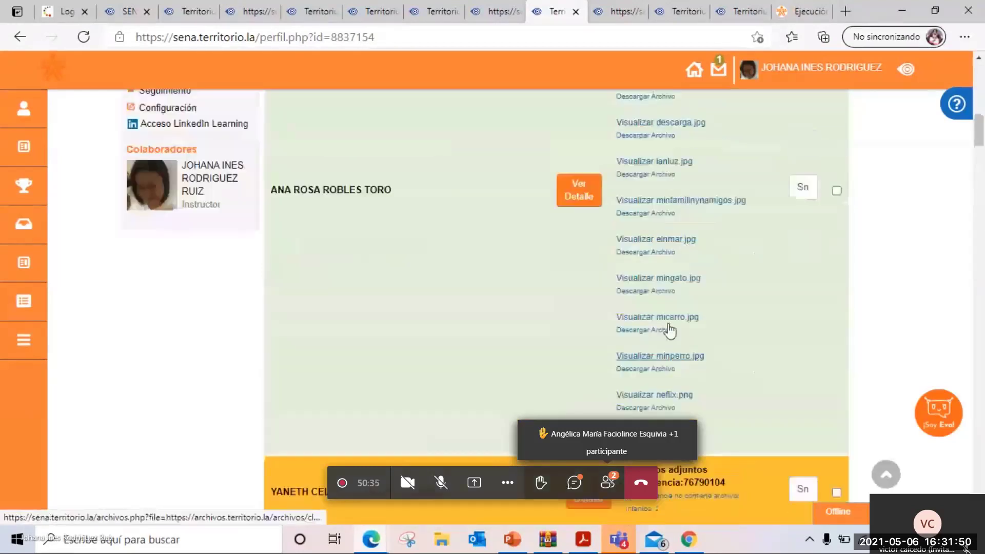
pyautogui.scroll(6, 671, 331)
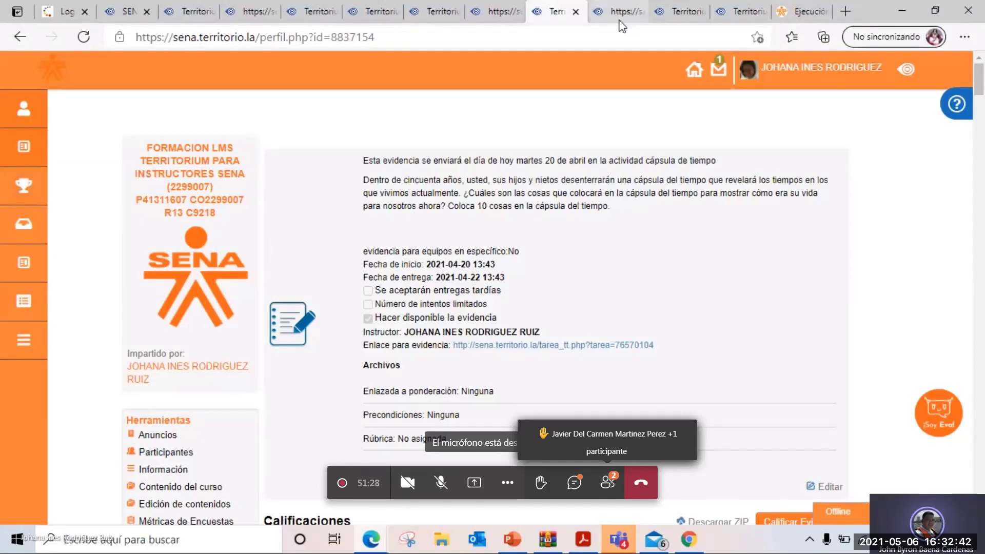
# - Find the course's grade center among the open pages and close its Actividades de Aprendizaje dialog
pyautogui.click(680, 15)
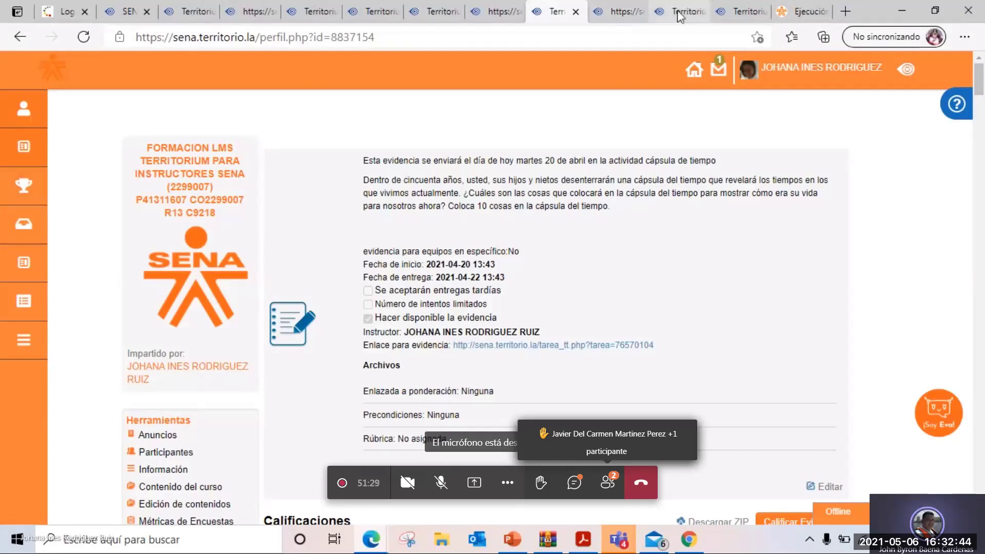
pyautogui.click(732, 13)
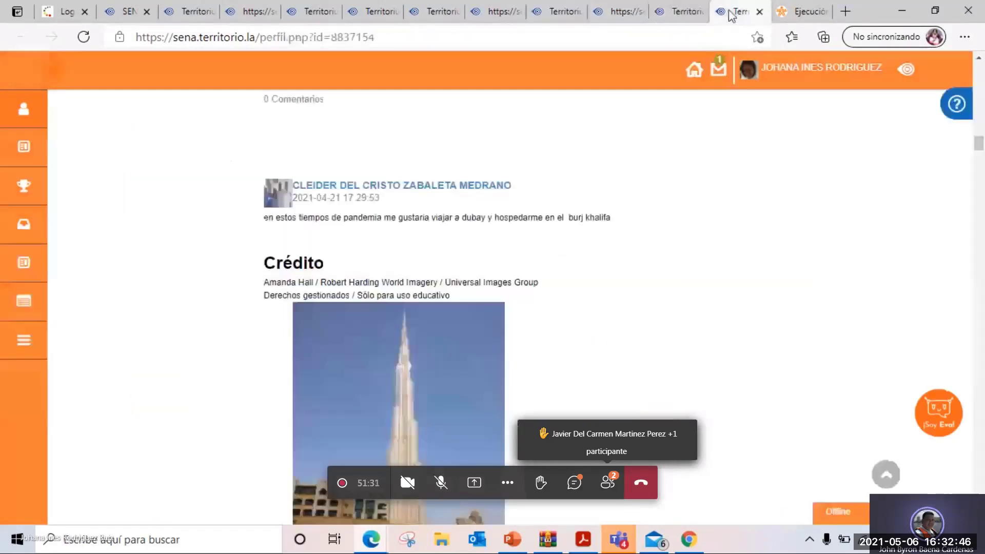
pyautogui.click(426, 11)
pyautogui.click(365, 11)
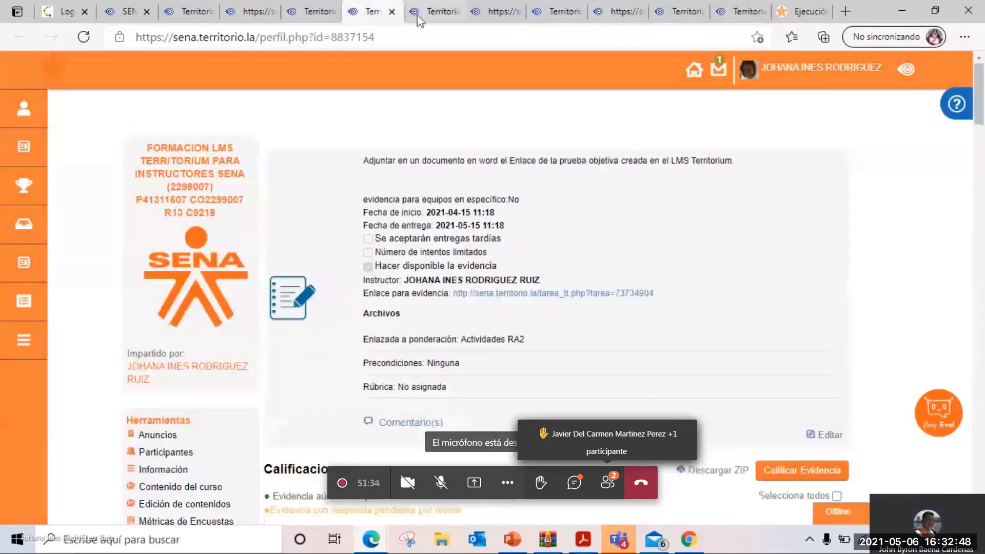
pyautogui.click(422, 12)
pyautogui.click(485, 13)
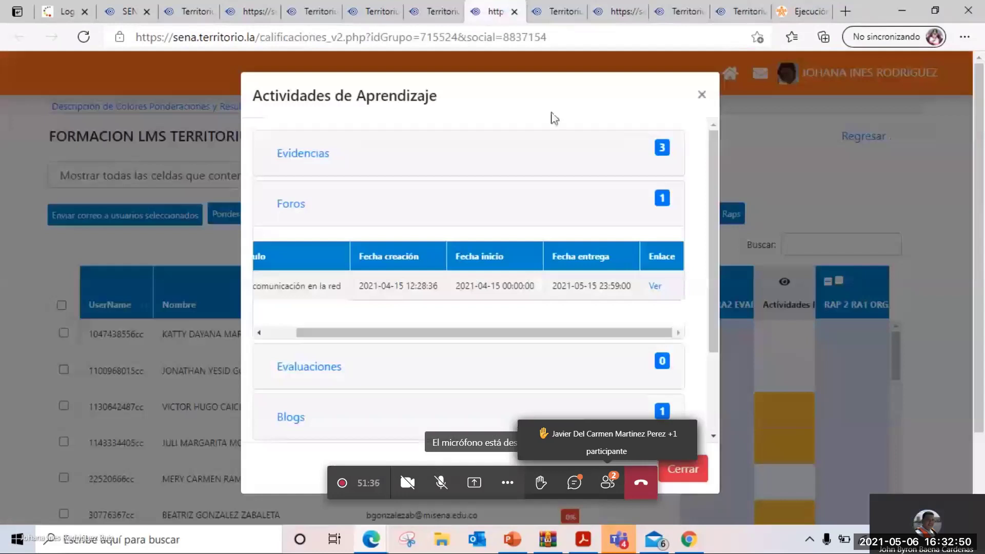
pyautogui.click(55, 388)
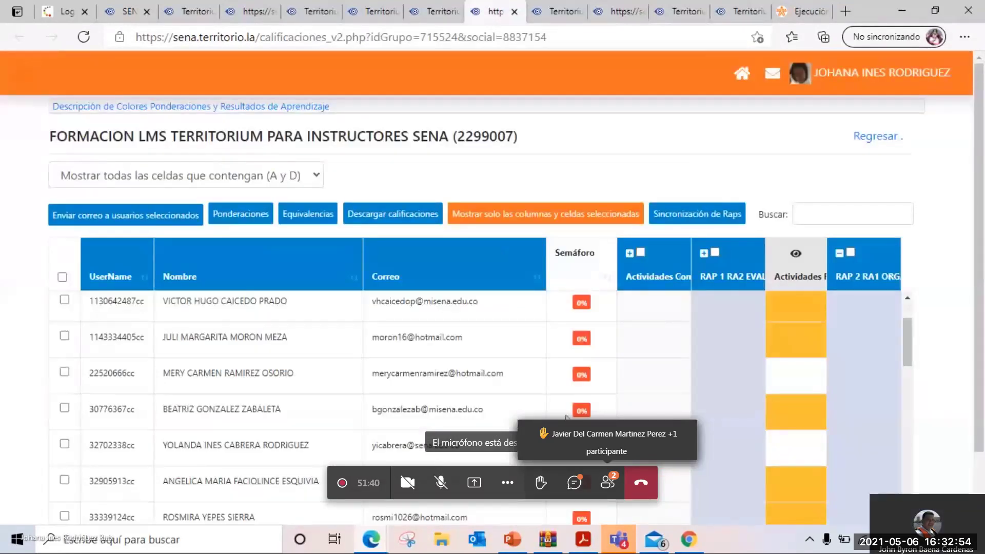
# - View the manual grade history of one apprentice's highlighted cell in the visible Actividades column, then close it
pyautogui.click(804, 417)
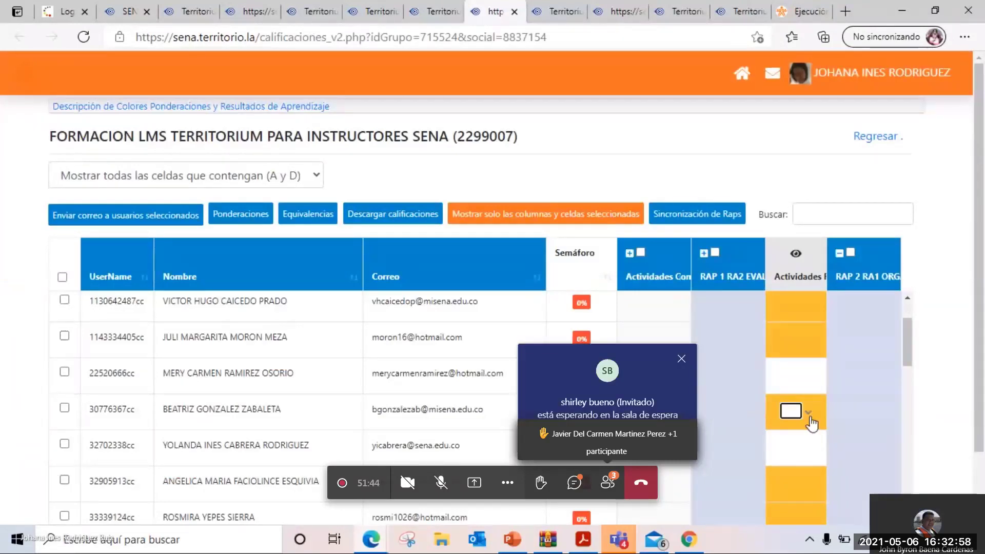
pyautogui.click(809, 415)
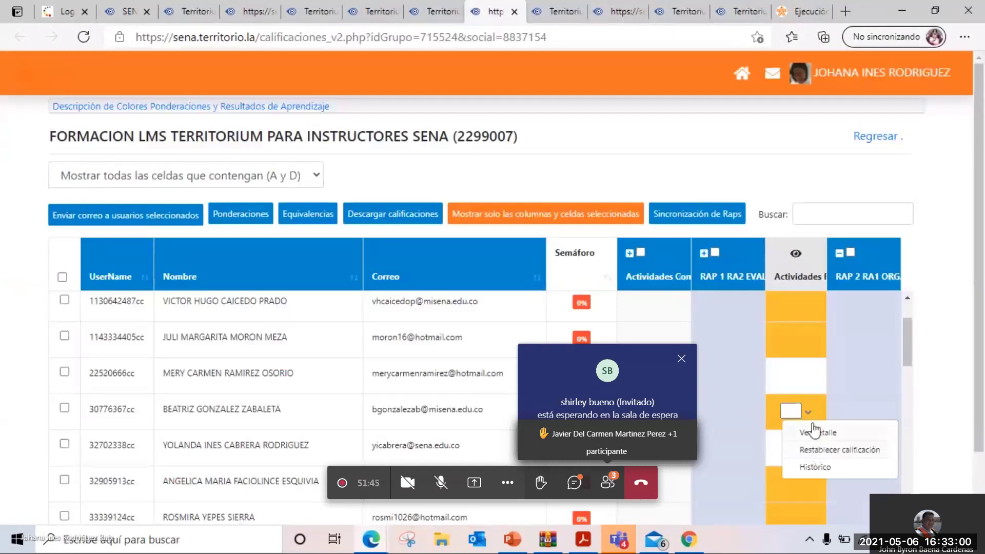
pyautogui.scroll(-1, 840, 367)
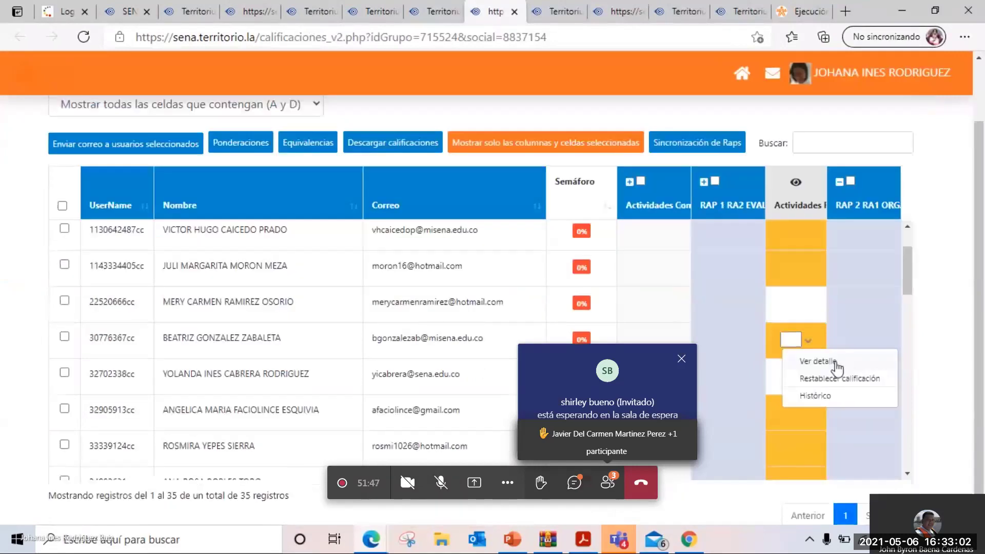
pyautogui.click(828, 400)
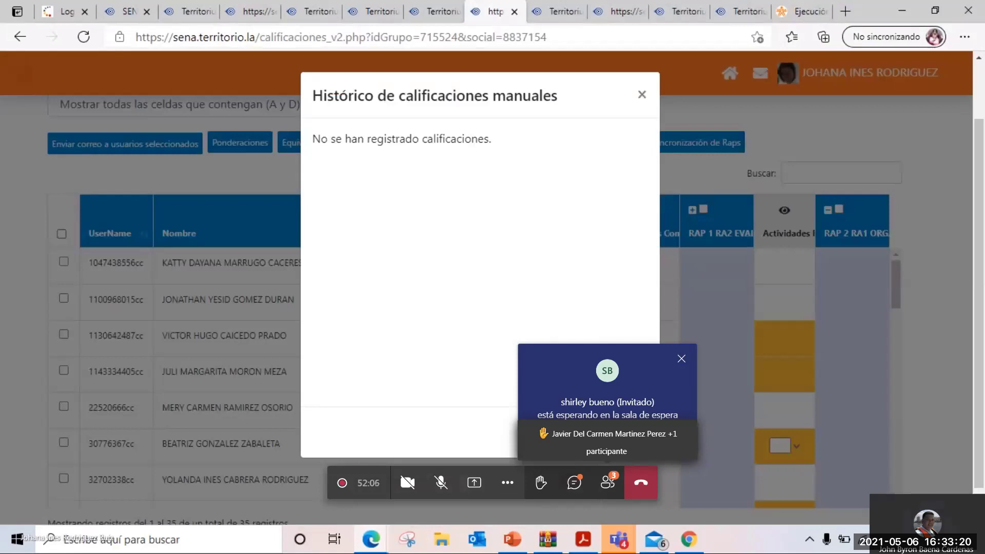
pyautogui.click(642, 95)
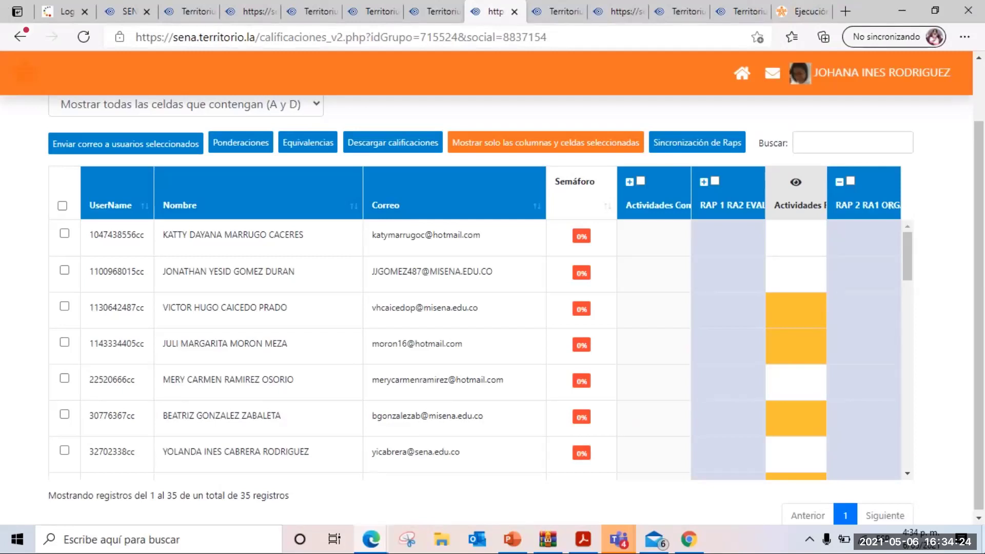
# - Switch to the course announcements page, open the Evidencias list and review its evidences and due dates
pyautogui.press('super+d')
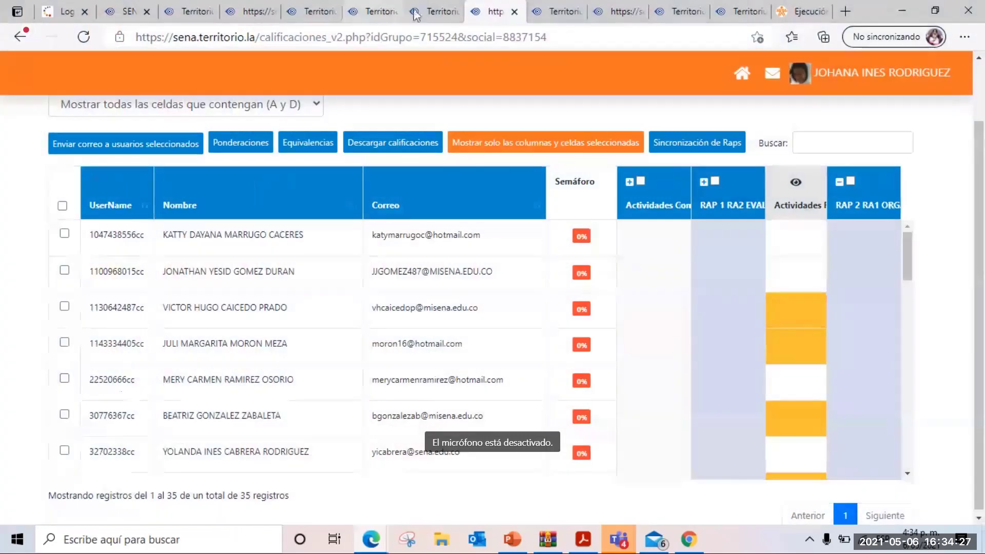
pyautogui.click(416, 15)
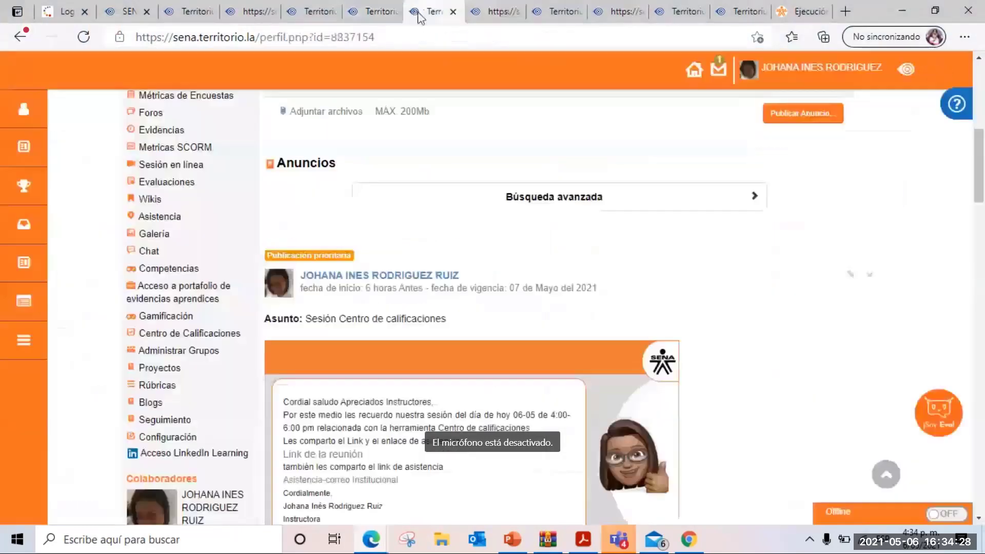
pyautogui.scroll(3, 168, 129)
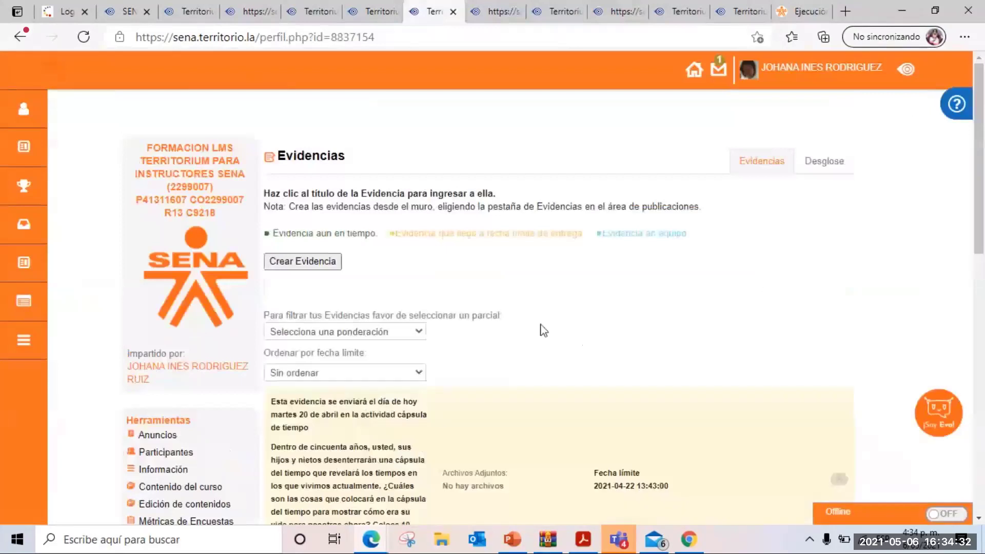
pyautogui.scroll(-5, 543, 330)
pyautogui.scroll(-2, 524, 318)
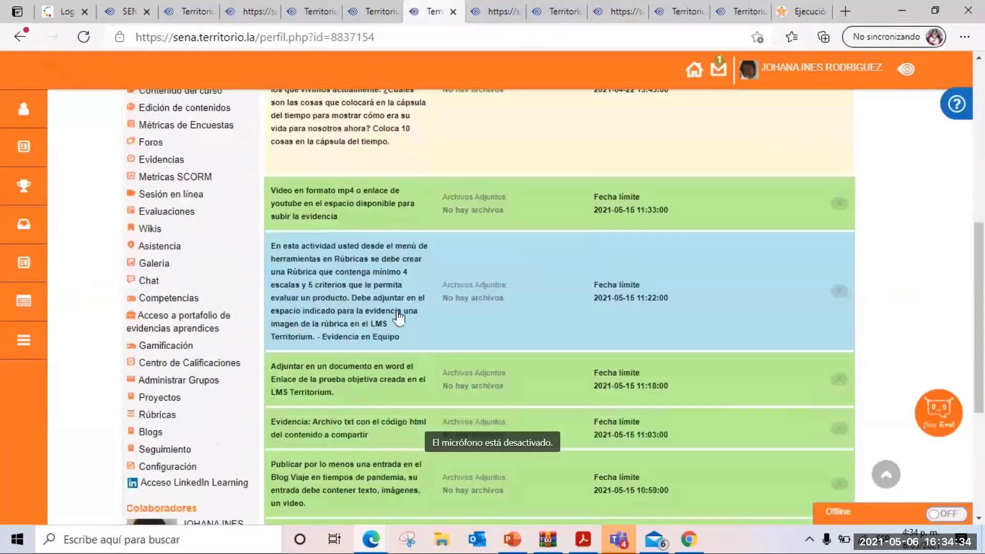
pyautogui.scroll(-3, 399, 318)
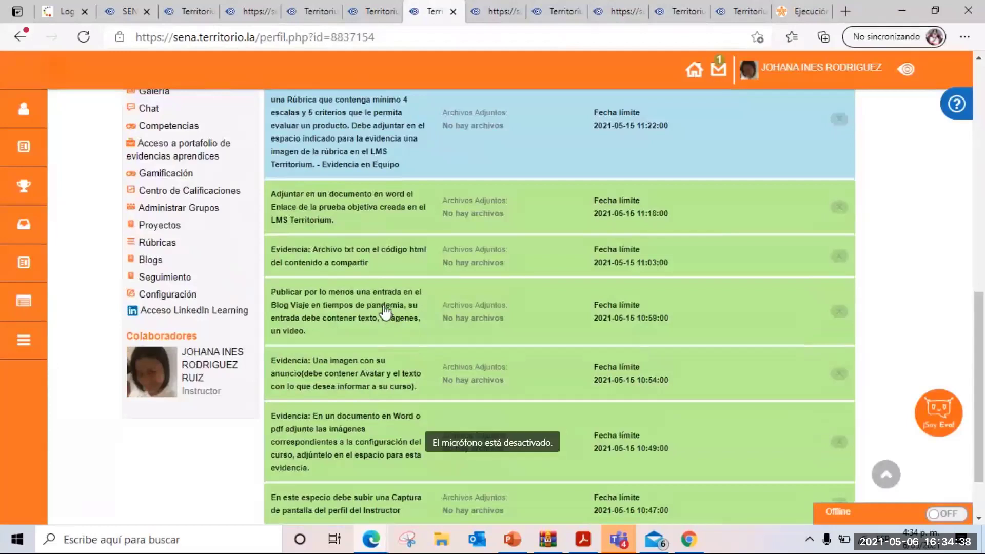
pyautogui.scroll(-2, 384, 266)
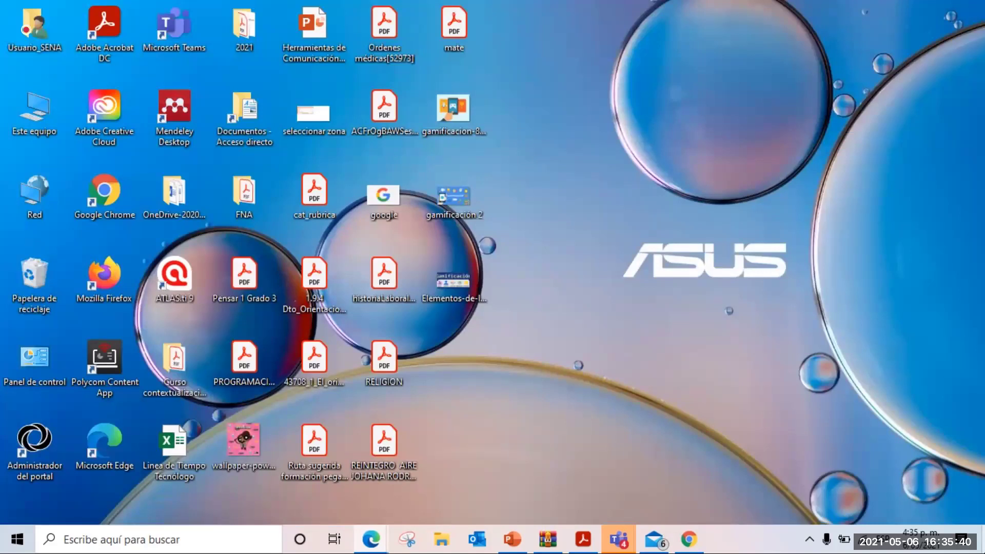
# - Return to the Evidencias page from the desktop and look through the course tools for Configuración
pyautogui.hotkey('alt', 'Tab')
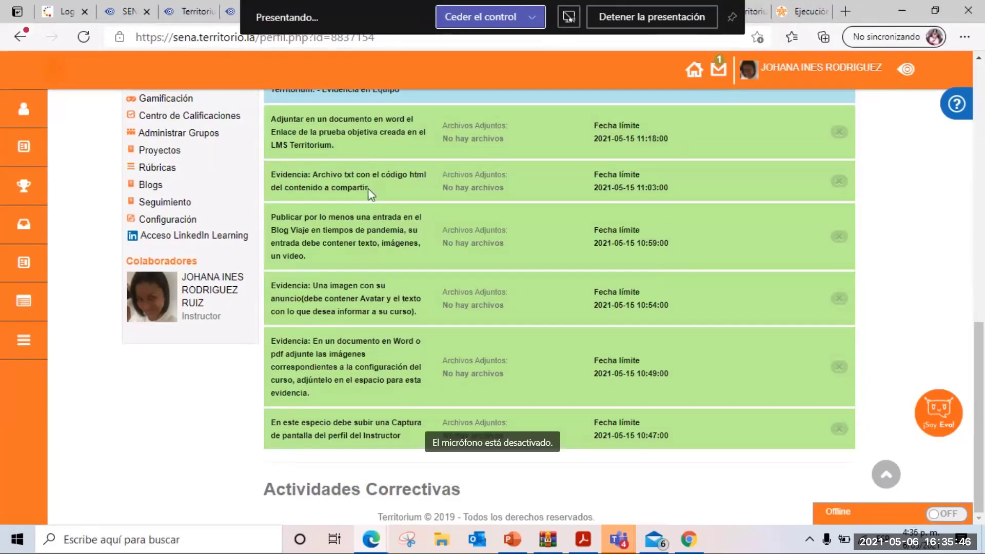
pyautogui.scroll(1, 382, 262)
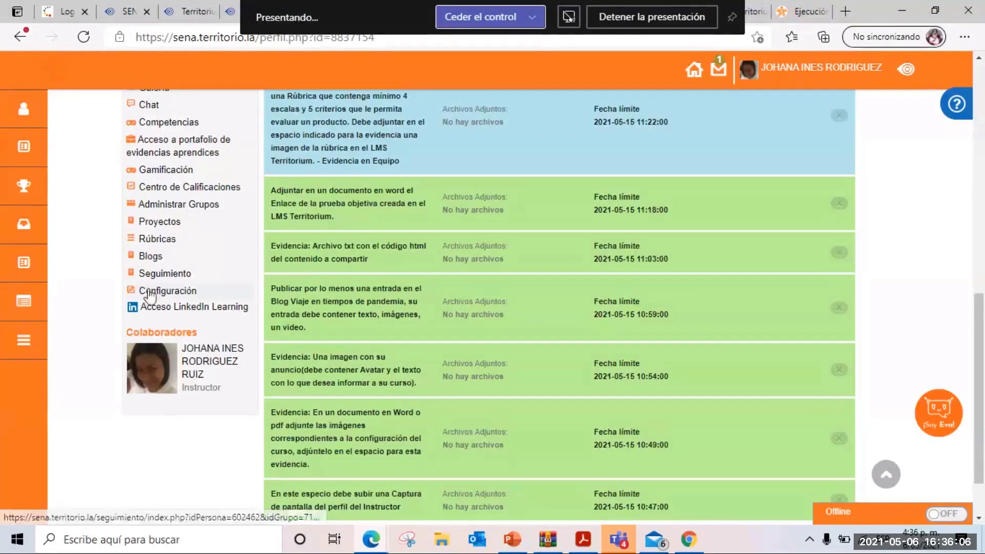
pyautogui.scroll(4, 149, 296)
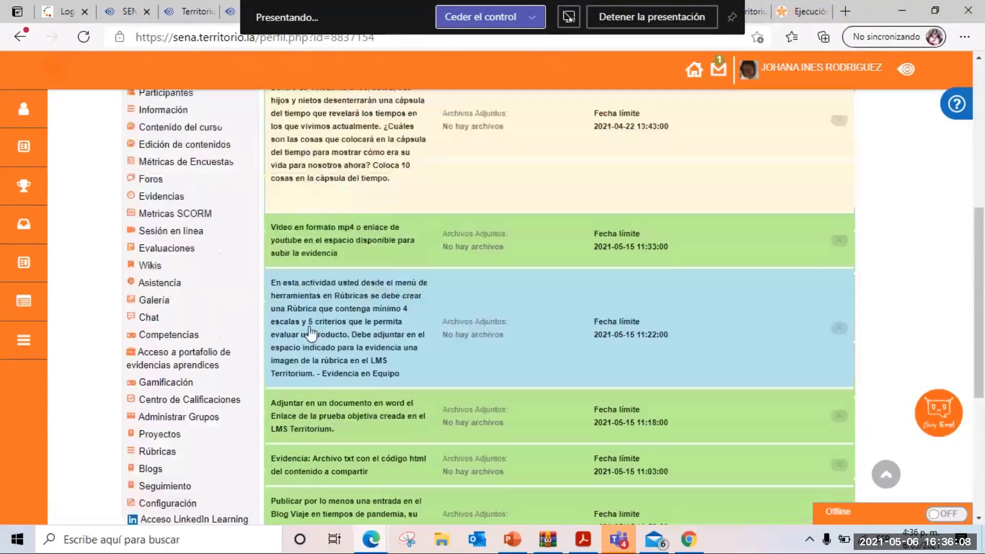
pyautogui.scroll(1, 205, 246)
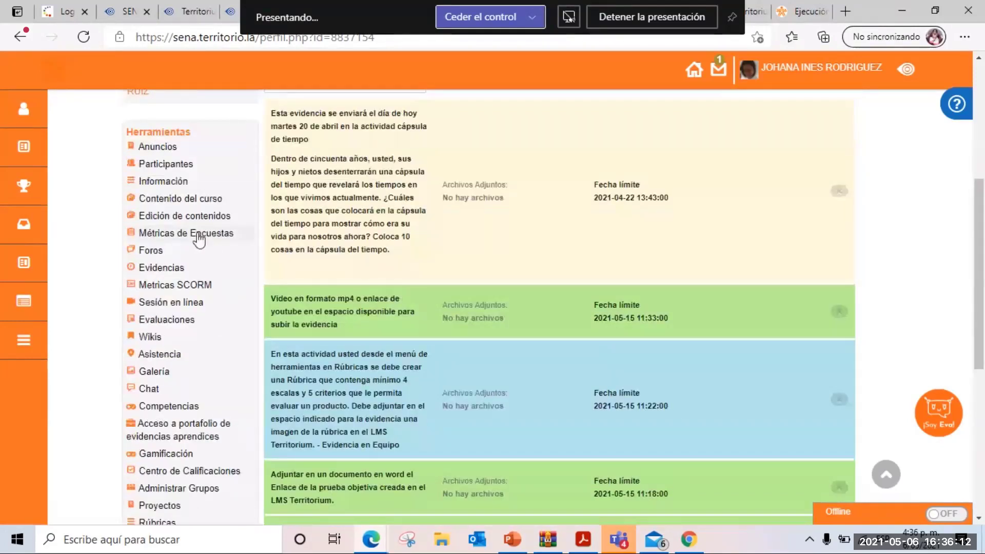
pyautogui.scroll(-2, 198, 244)
pyautogui.scroll(-1, 200, 248)
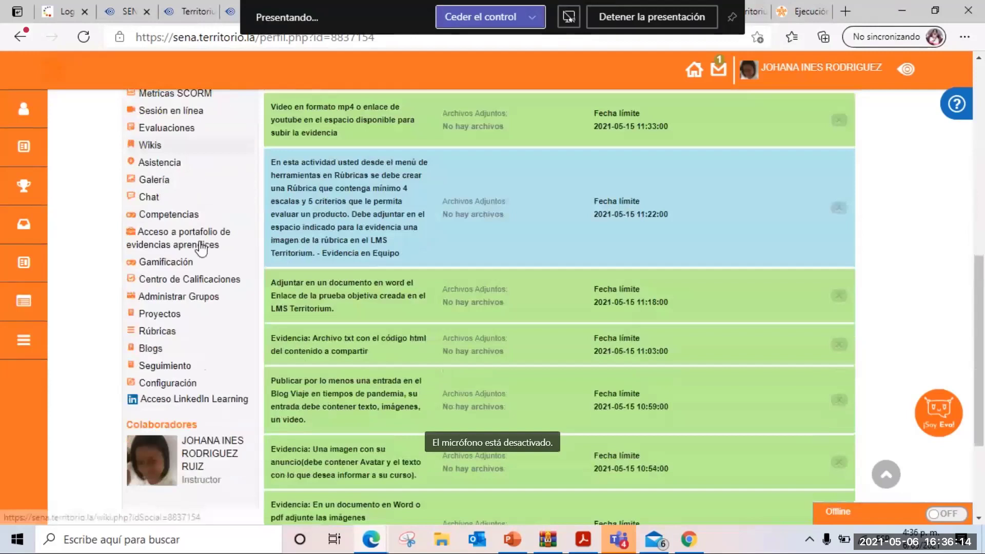
# - Open the course configuration and review its name, image, header, visibility, description and learning activities
pyautogui.scroll(6, 176, 370)
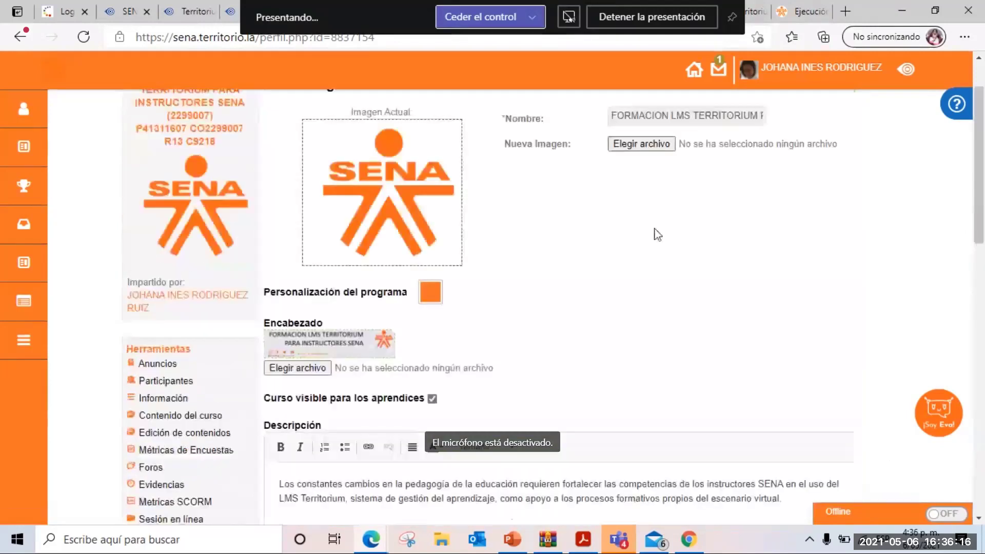
pyautogui.scroll(-1, 656, 234)
pyautogui.scroll(-1, 510, 187)
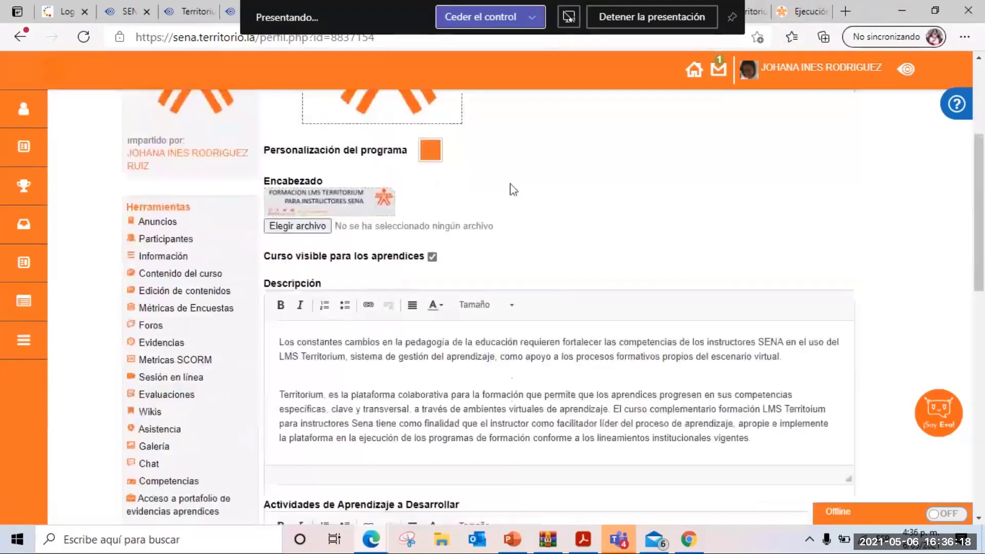
pyautogui.scroll(-2, 544, 186)
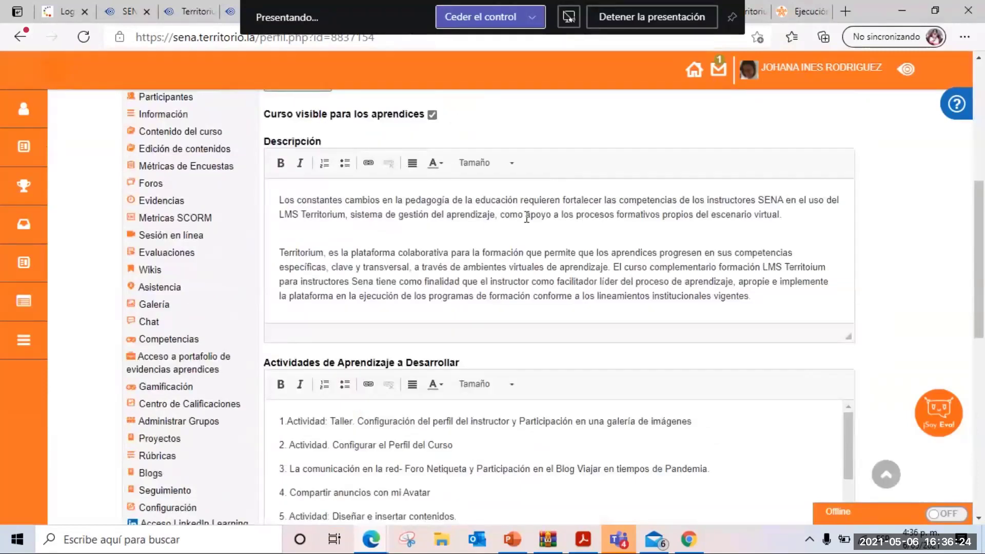
pyautogui.scroll(5, 496, 220)
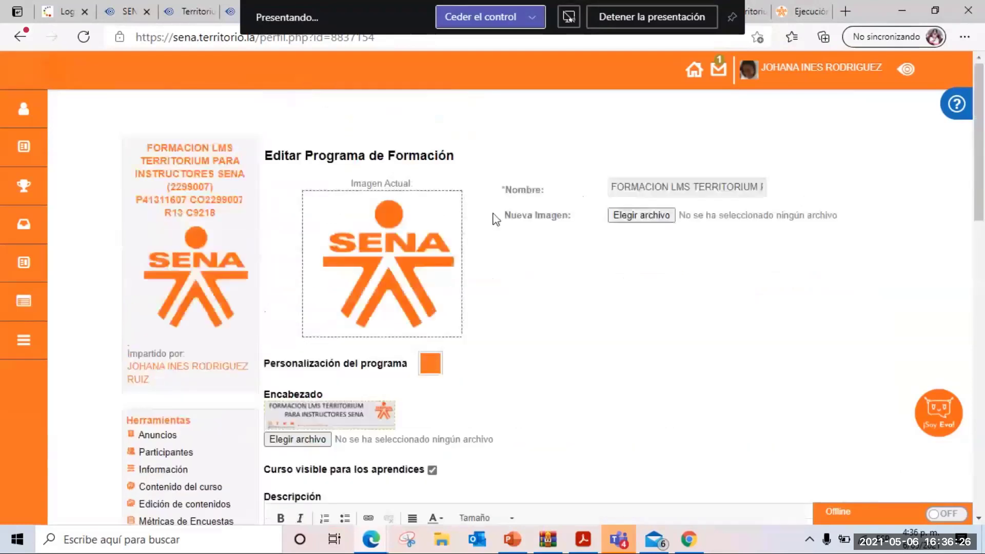
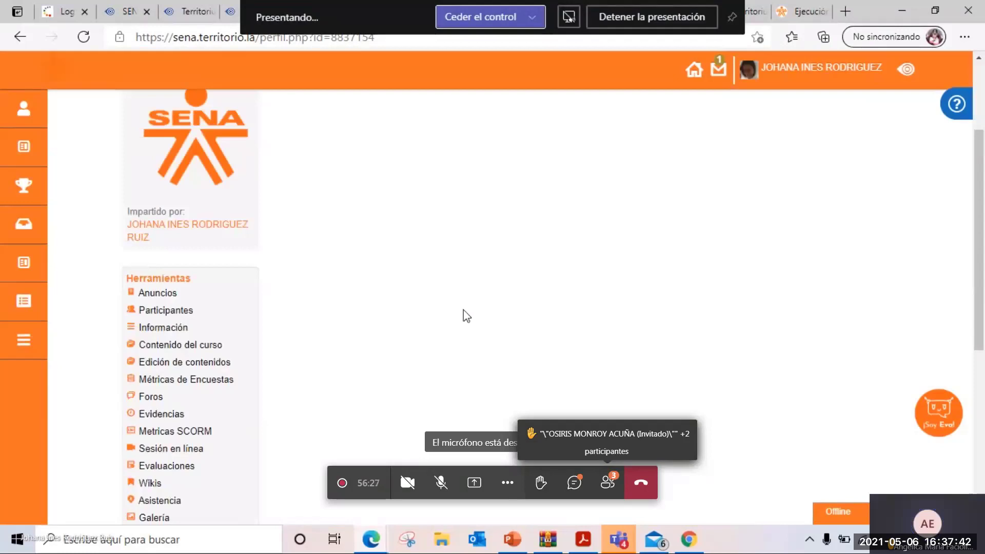
pyautogui.scroll(-7, 428, 286)
pyautogui.scroll(7, 428, 287)
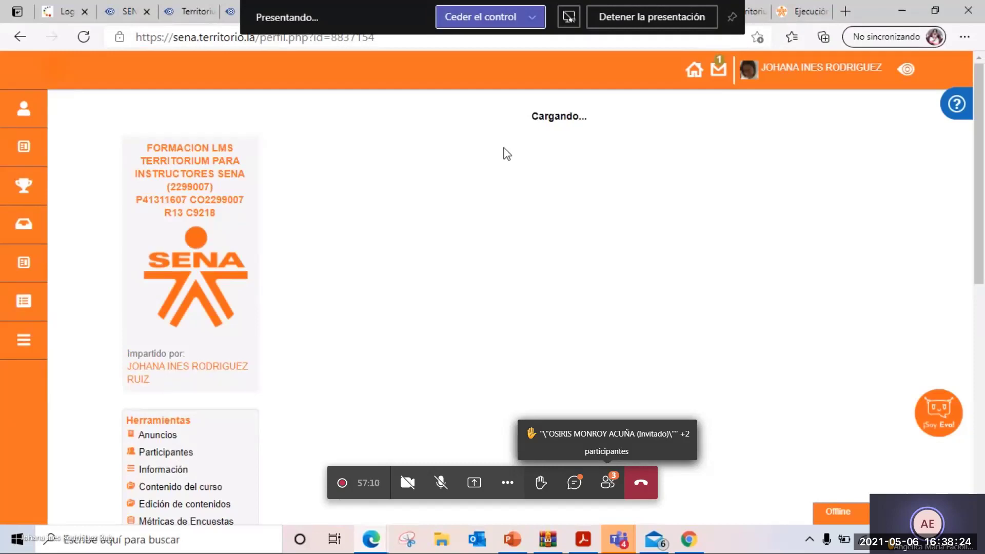
pyautogui.scroll(-7, 418, 184)
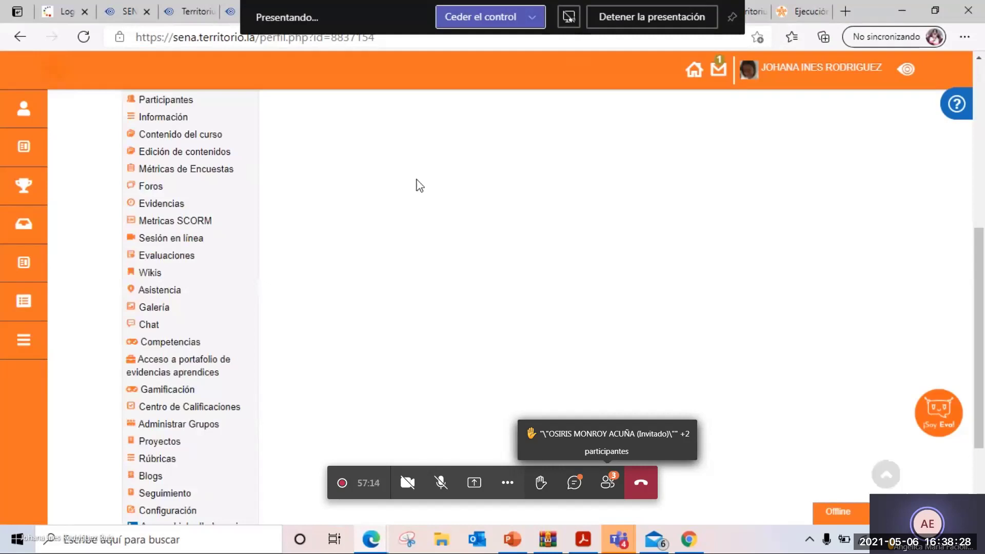
# - Open the course's Anuncios section and review the priority announcements, including "Sesión Centro de calificaciones"
pyautogui.scroll(7, 417, 185)
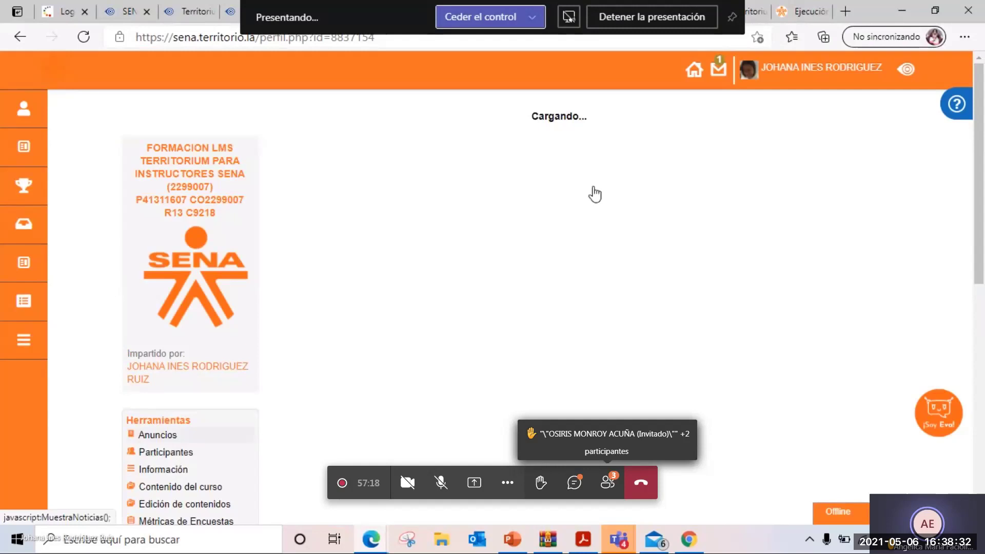
pyautogui.scroll(-1, 435, 248)
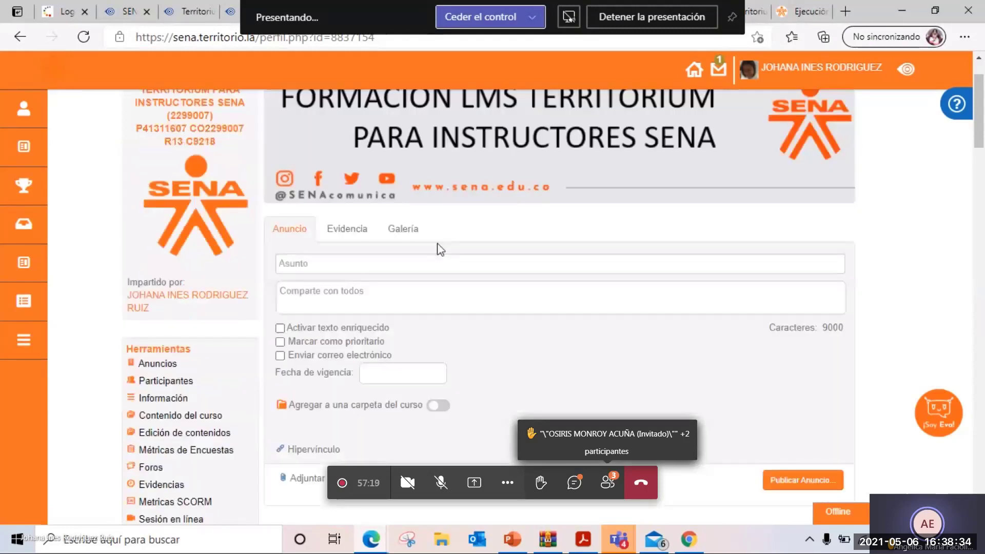
pyautogui.scroll(-8, 440, 247)
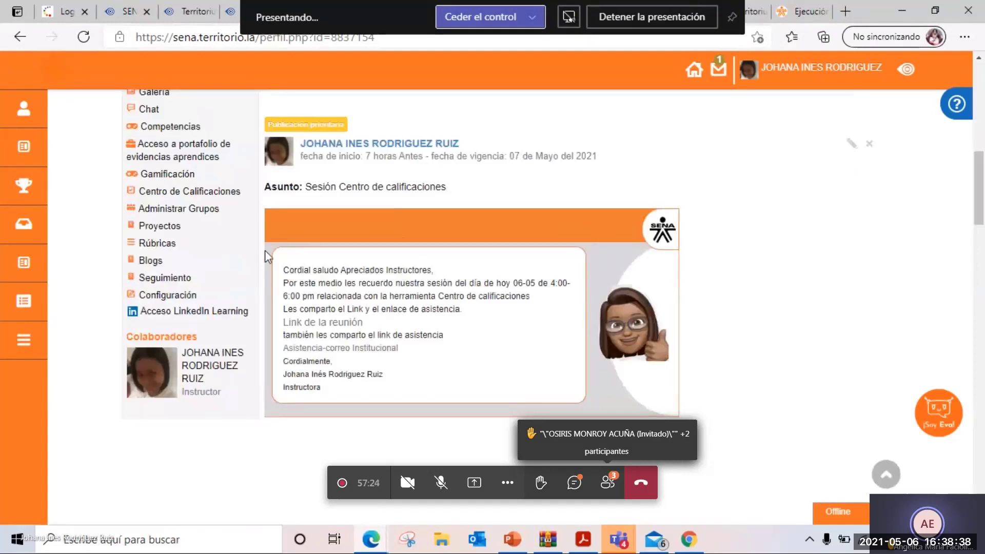
pyautogui.scroll(-5, 747, 291)
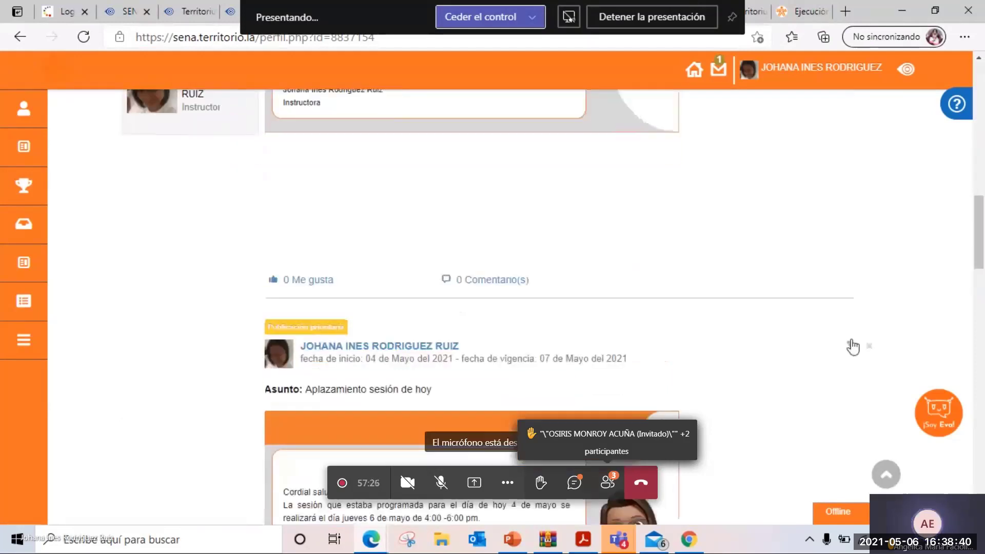
pyautogui.scroll(5, 781, 283)
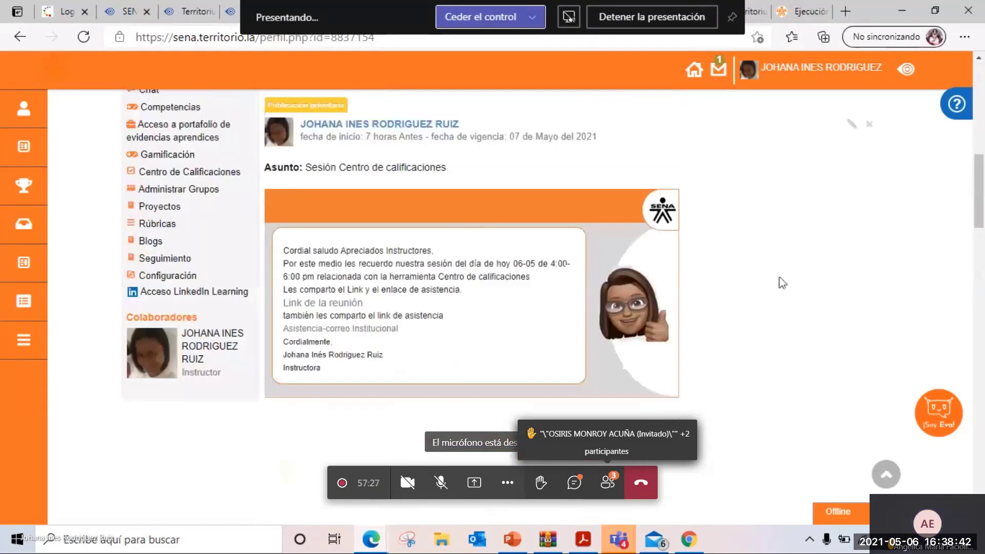
# - Open the "Sesión Centro de calificaciones" announcement for editing and check its content in the HTML source view
pyautogui.scroll(2, 781, 283)
pyautogui.click(851, 214)
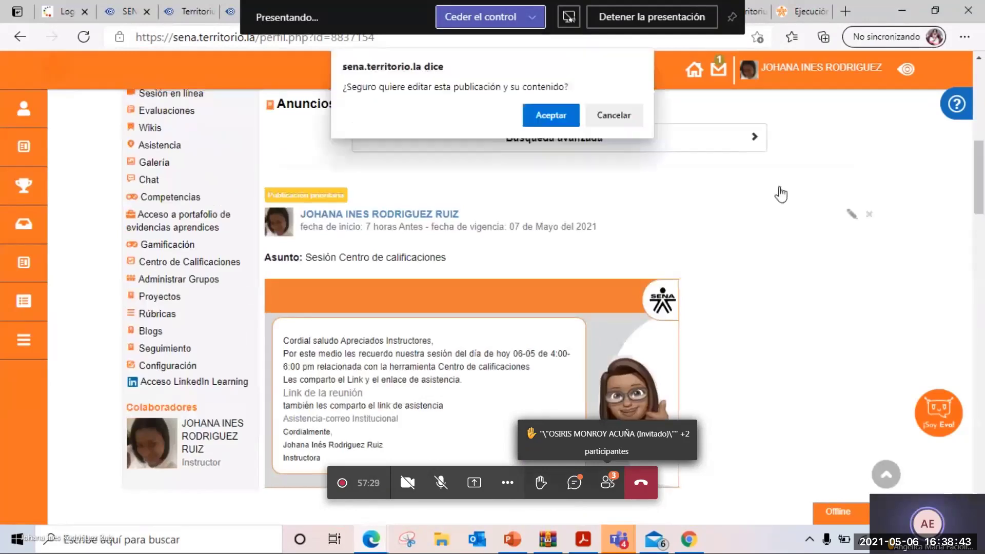
pyautogui.click(553, 116)
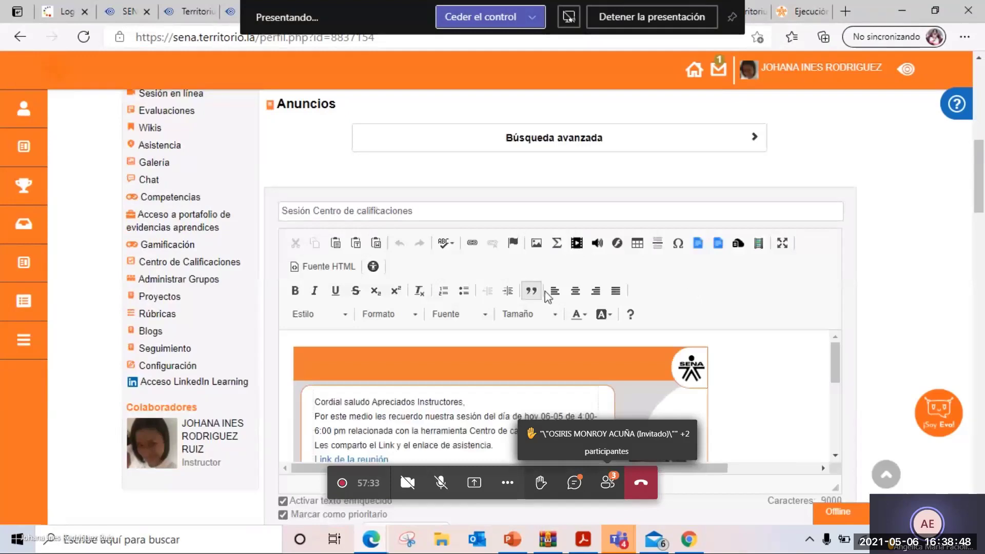
pyautogui.scroll(-2, 548, 297)
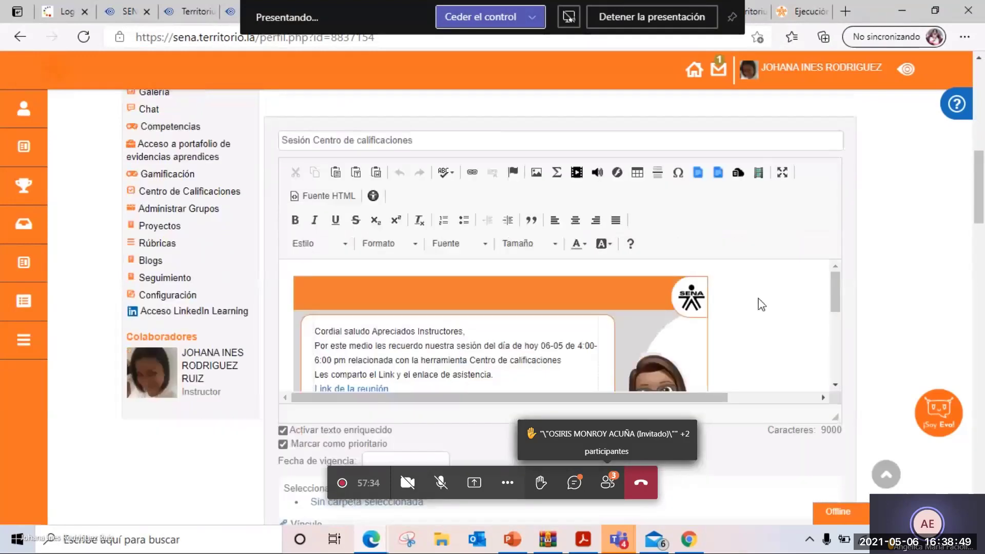
pyautogui.click(327, 196)
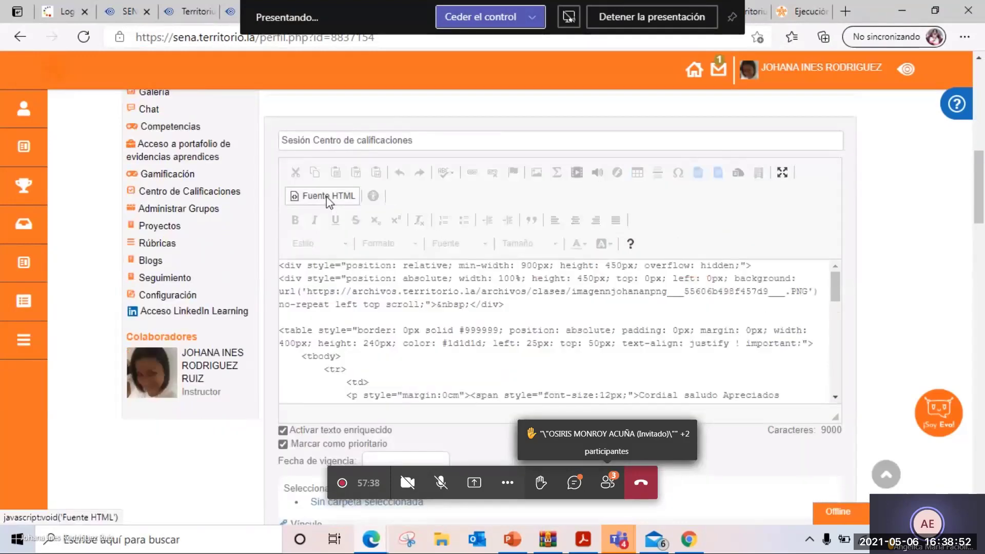
pyautogui.click(326, 196)
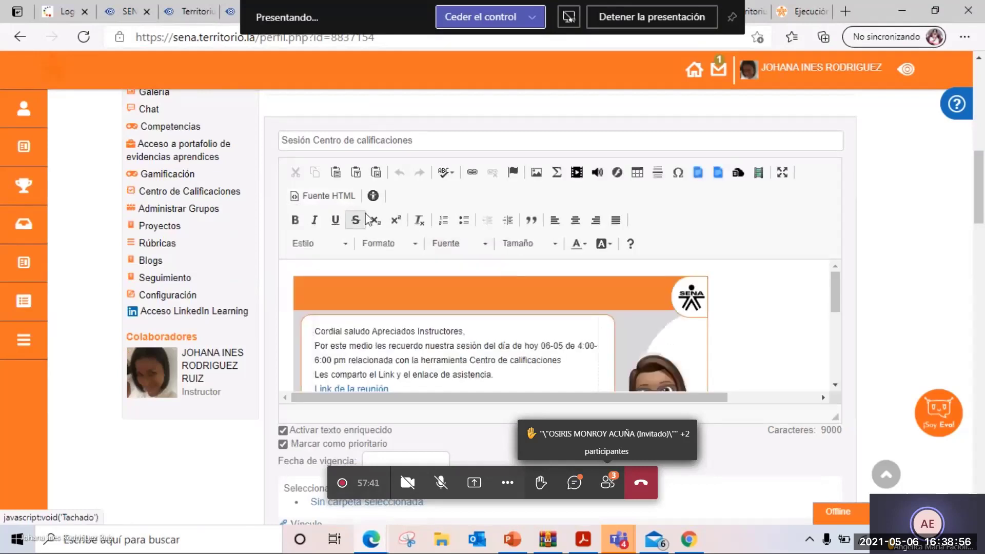
# - Copy the announcement's entire HTML source code and return the editor to the formatted view
pyautogui.click(328, 197)
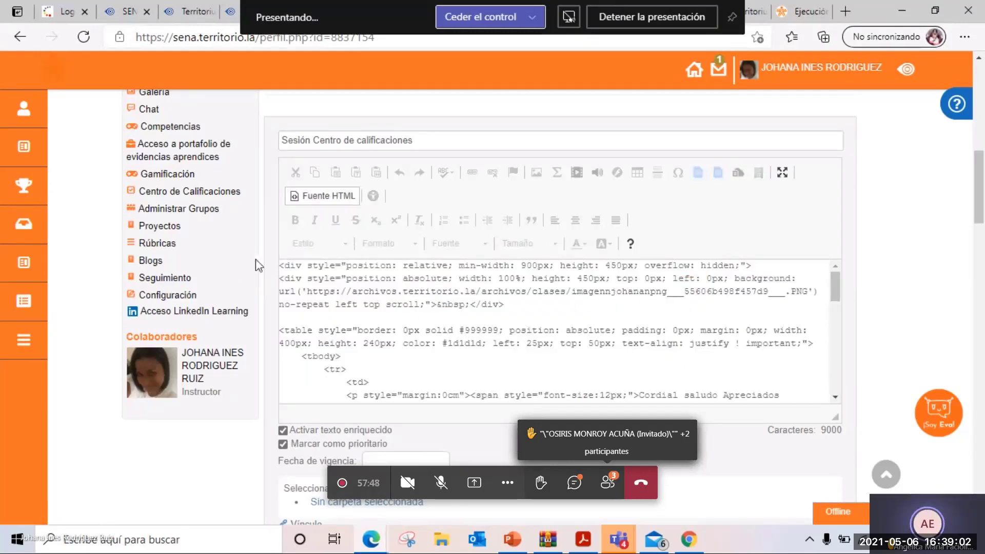
pyautogui.moveTo(279, 265); pyautogui.dragTo(353, 385)
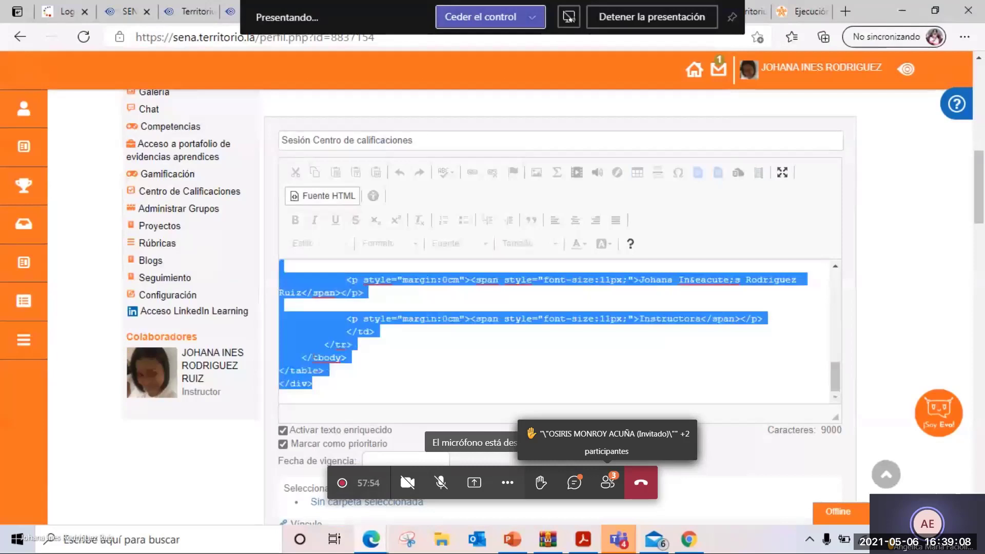
pyautogui.rightClick(343, 331)
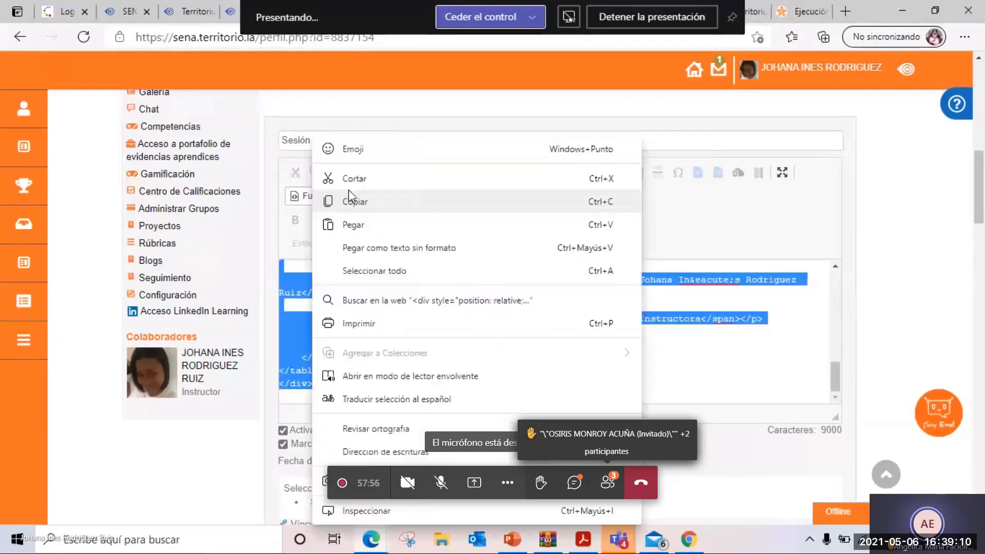
pyautogui.click(383, 203)
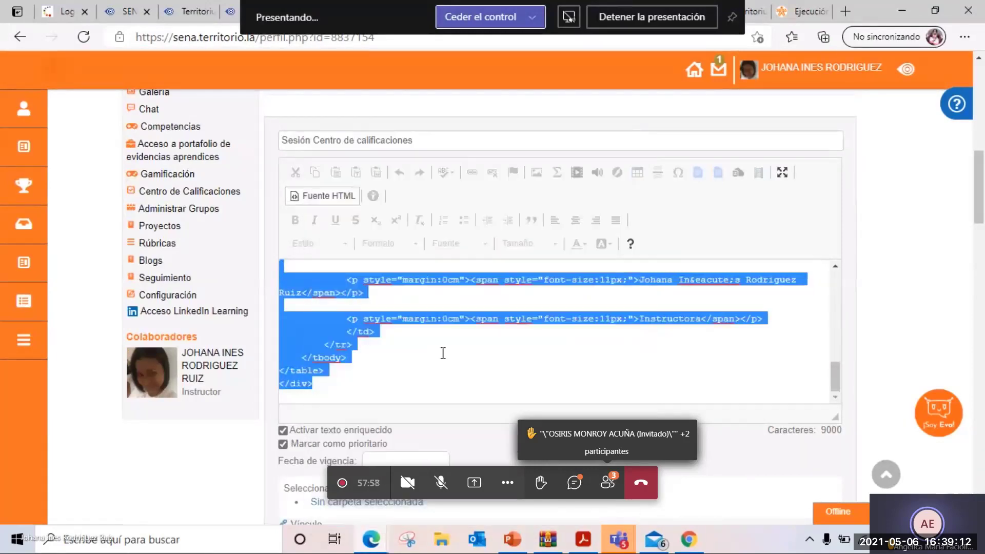
pyautogui.click(322, 195)
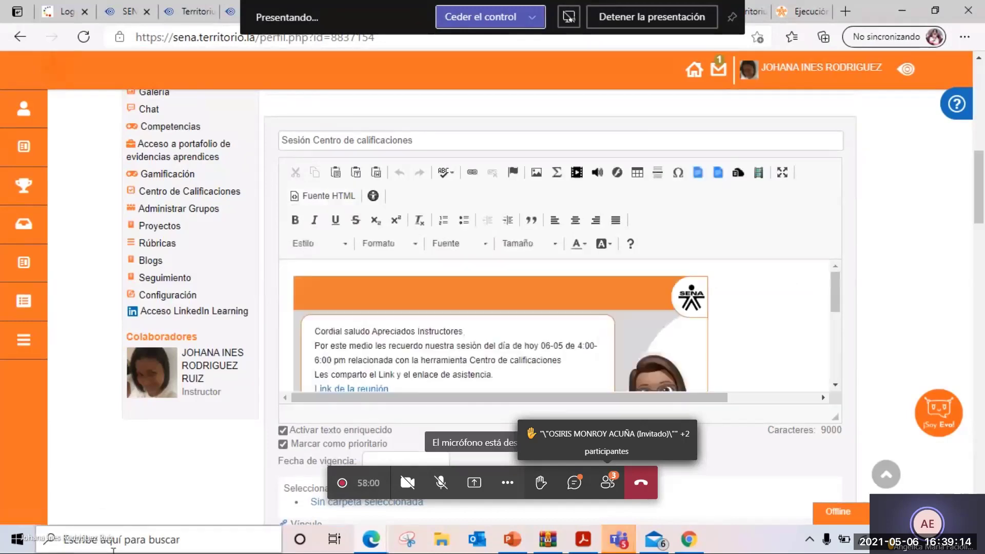
# - Paste the copied HTML code into a new Bloc de notas document and look over its lines
pyautogui.click(145, 543)
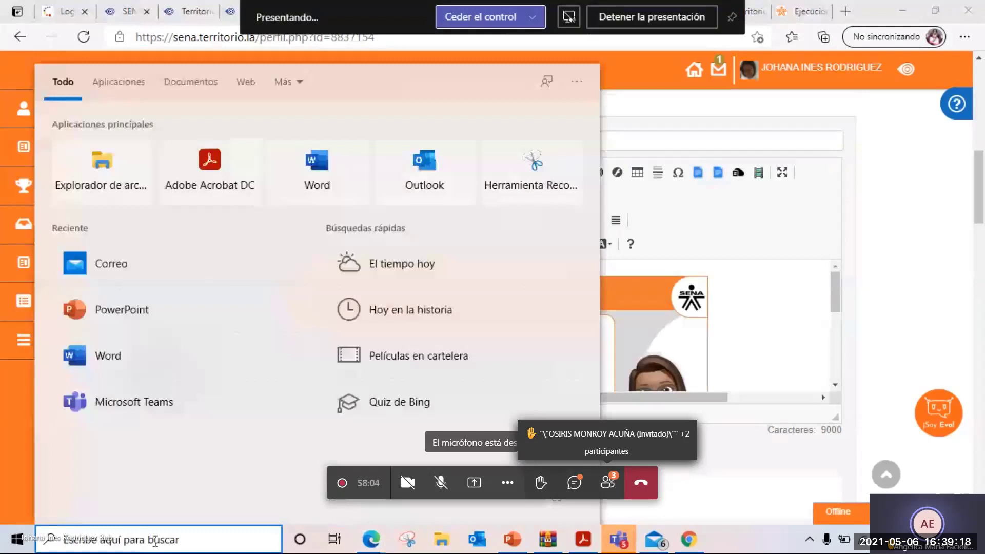
pyautogui.write('no')
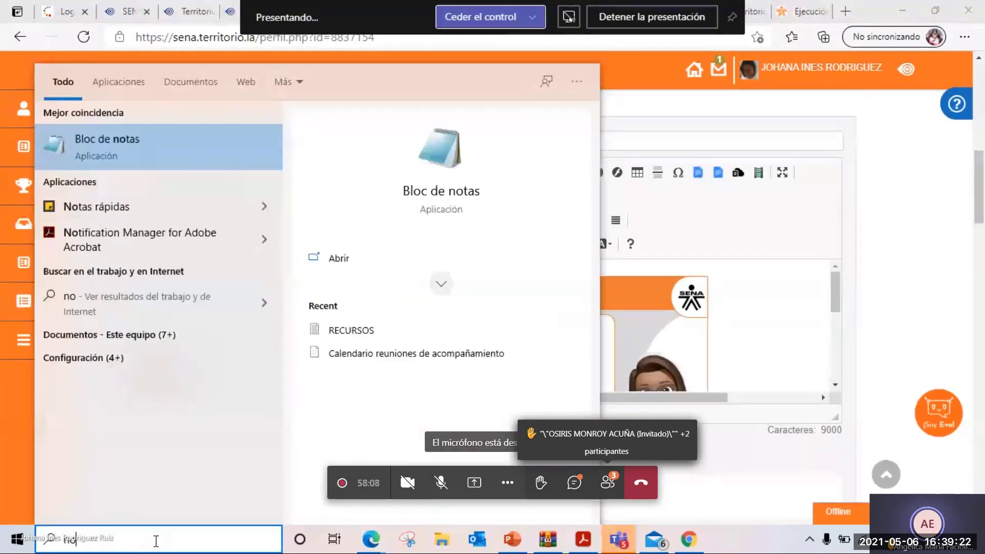
pyautogui.click(110, 149)
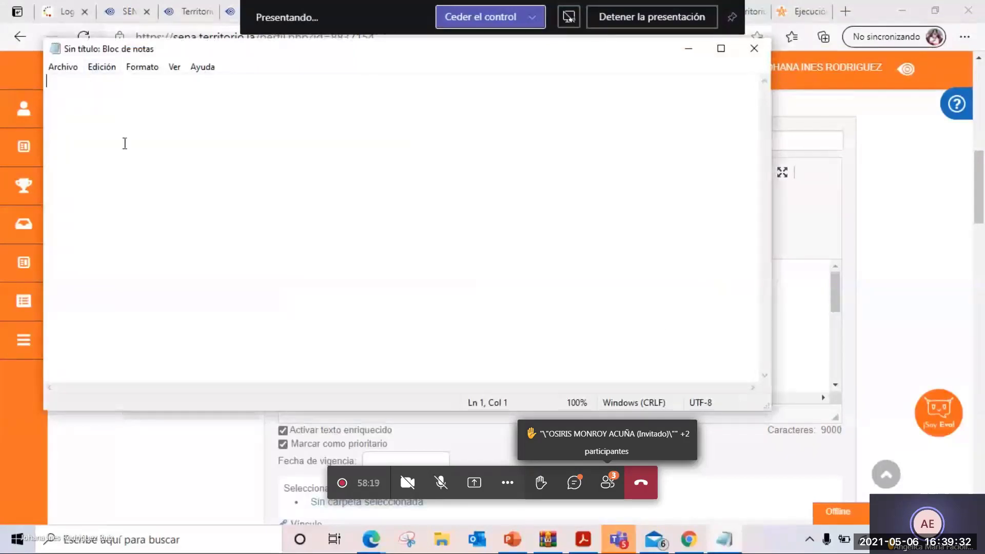
pyautogui.hotkey('ctrl', 'v')
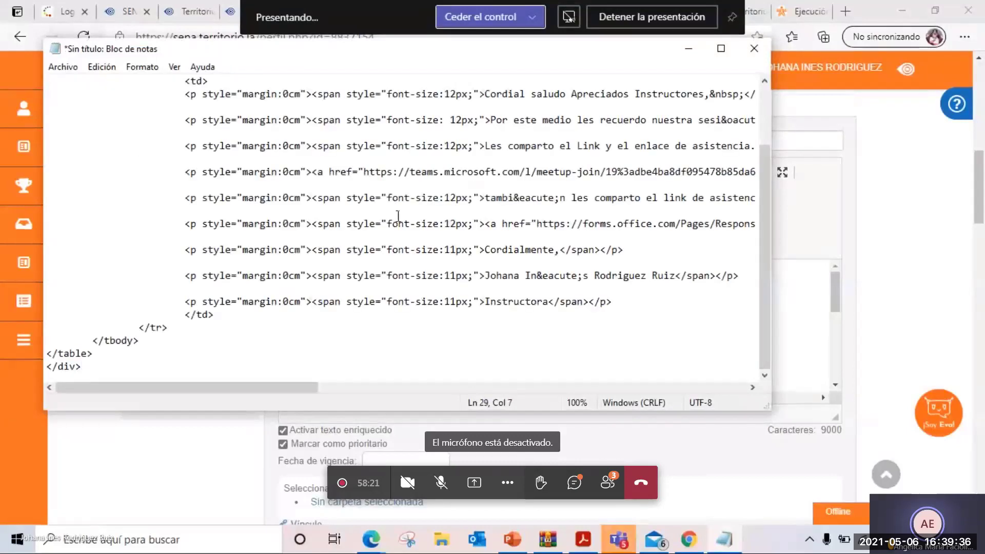
pyautogui.scroll(2, 106, 90)
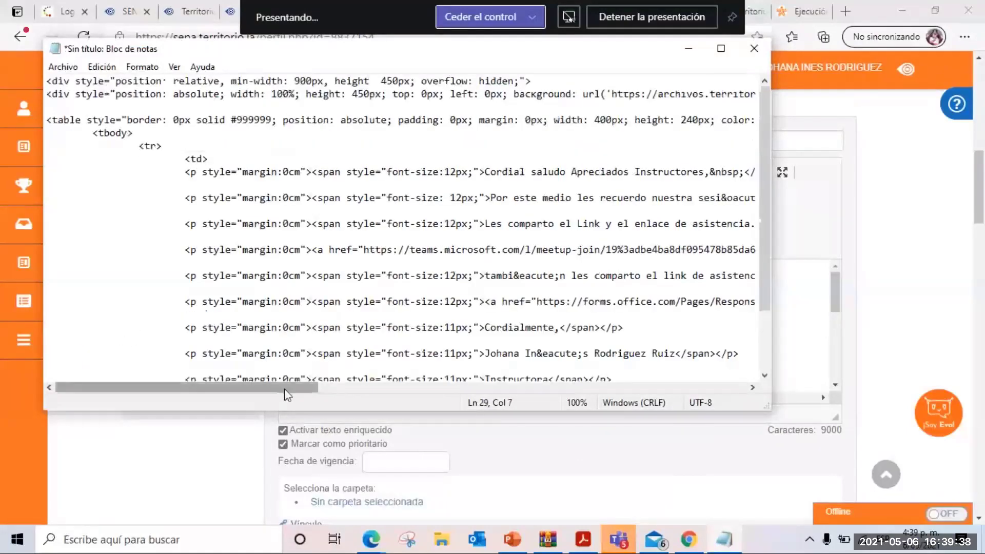
pyautogui.moveTo(292, 387); pyautogui.dragTo(490, 409)
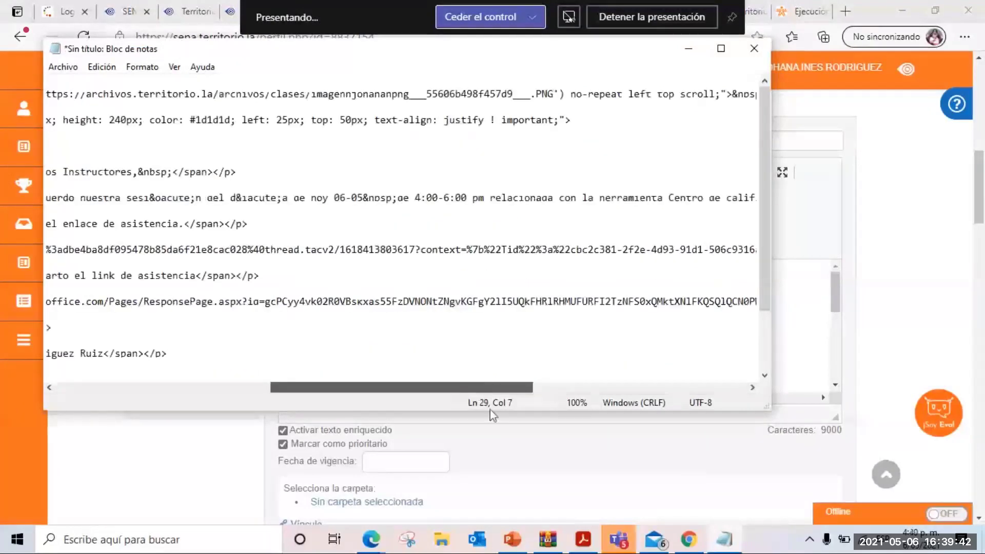
pyautogui.moveTo(490, 409); pyautogui.dragTo(53, 81)
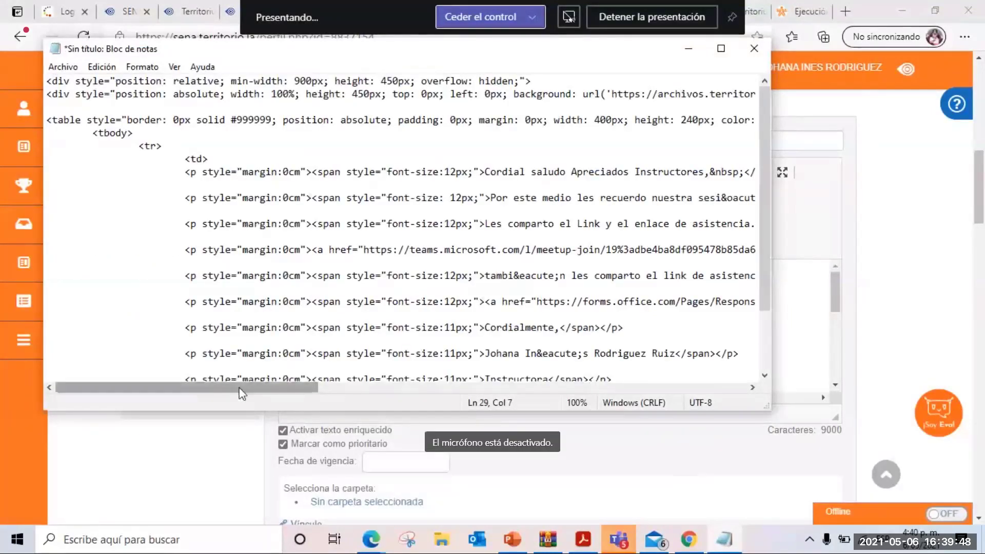
pyautogui.moveTo(239, 389); pyautogui.dragTo(276, 400)
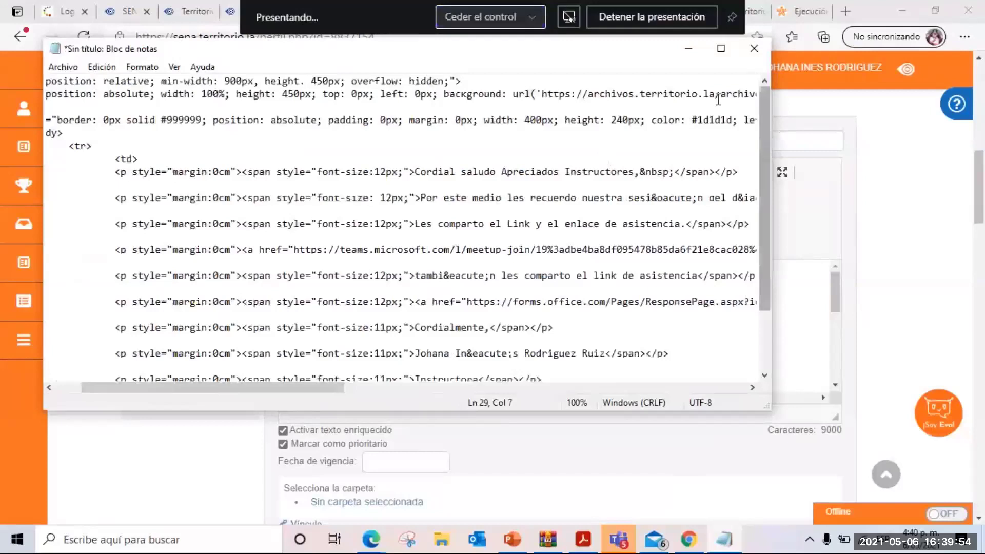
# - Save the pasted code in the "Recursos para el día 3" folder as a text file named "Plantilla" plus the instructor's first name
pyautogui.click(66, 71)
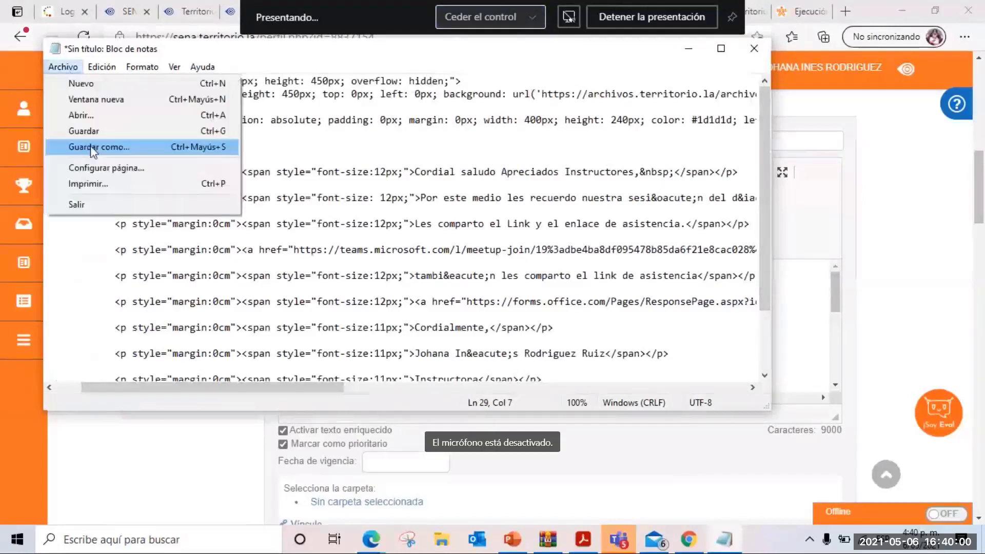
pyautogui.click(93, 147)
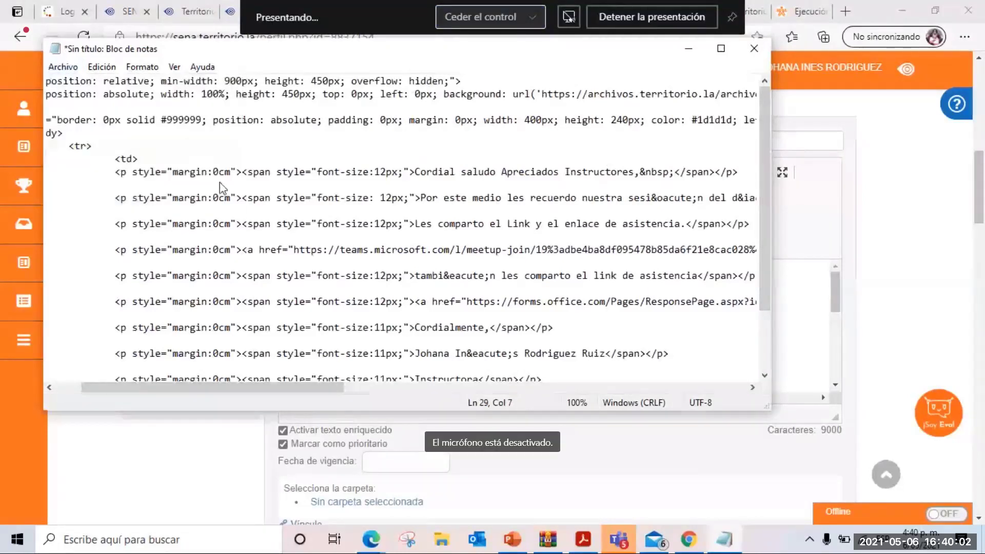
pyautogui.write('Pl')
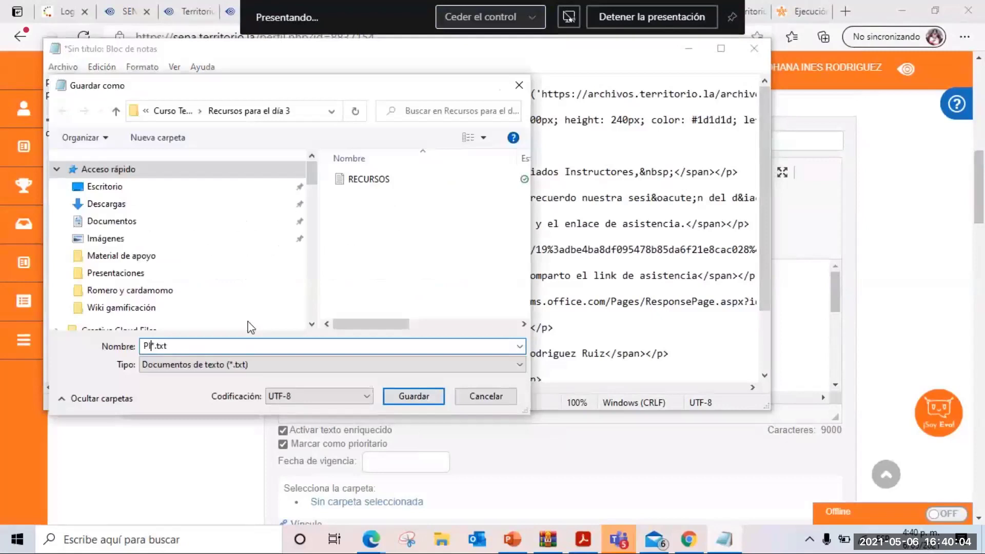
pyautogui.write('antilla johana')
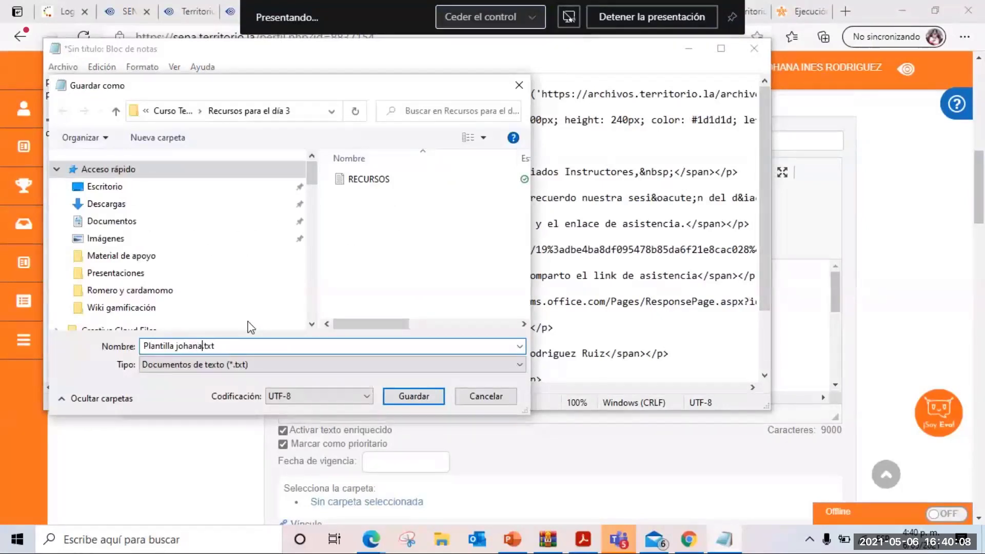
pyautogui.click(418, 405)
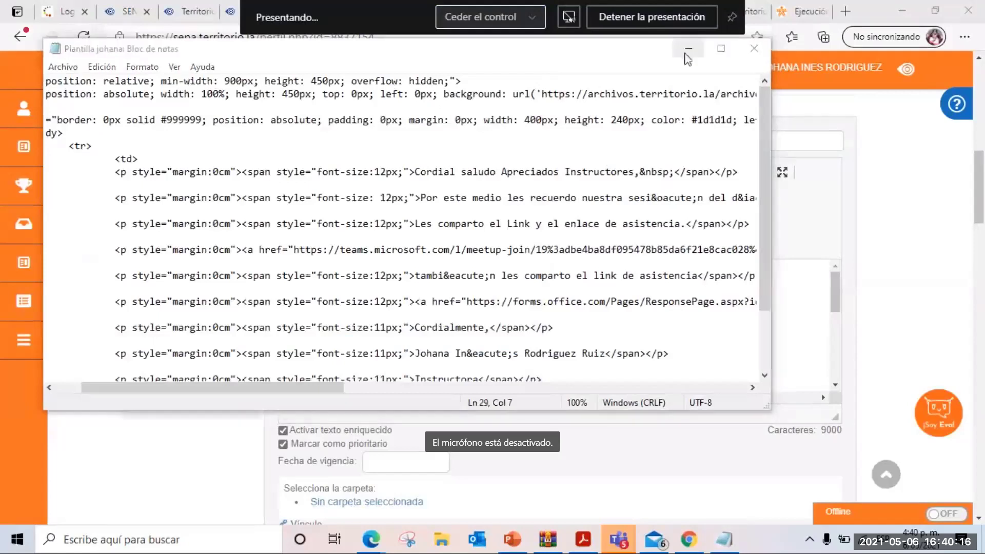
# - Return to the course in the browser and open its Evidencias section
pyautogui.click(687, 49)
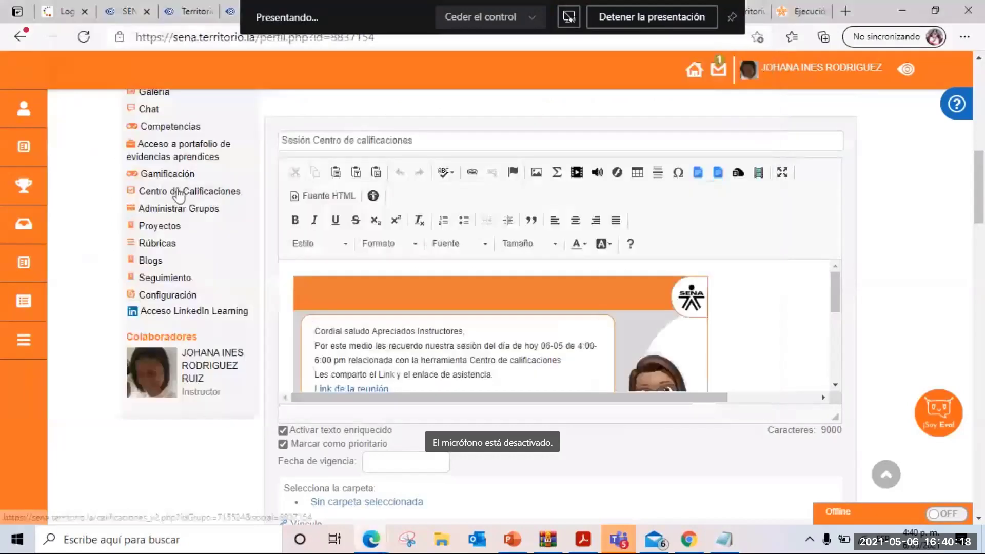
pyautogui.scroll(3, 171, 190)
pyautogui.scroll(1, 166, 185)
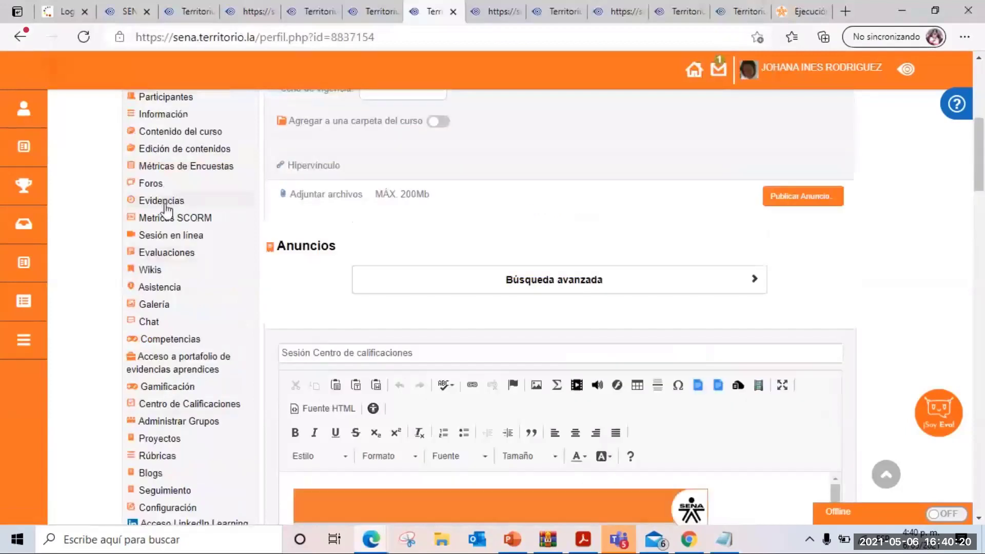
pyautogui.click(163, 195)
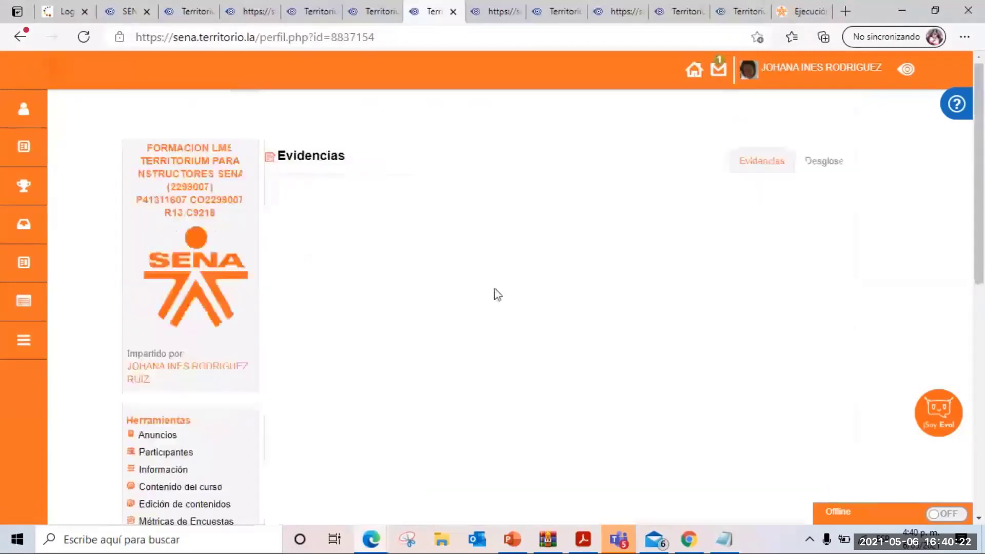
pyautogui.scroll(-3, 497, 295)
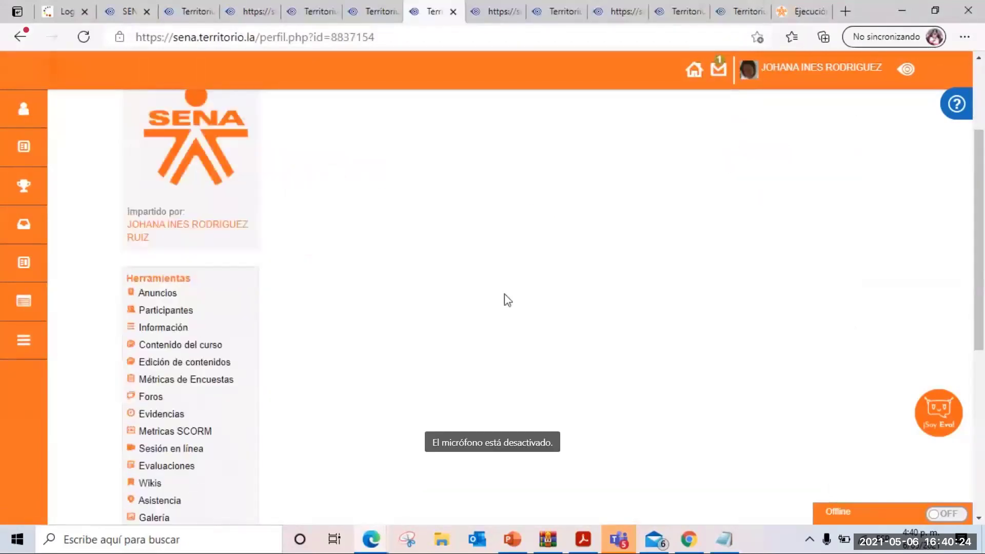
pyautogui.scroll(-3, 503, 298)
pyautogui.scroll(-3, 464, 253)
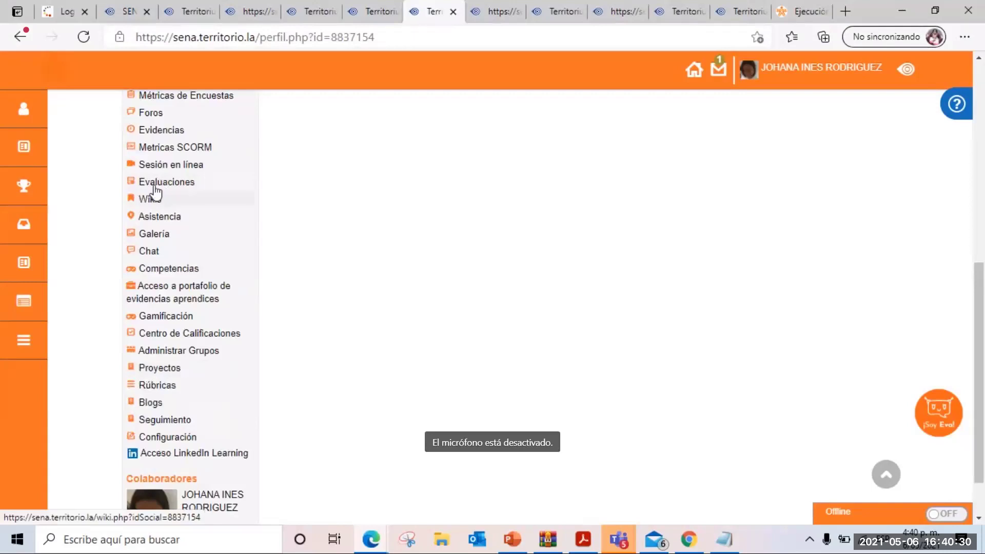
pyautogui.click(156, 133)
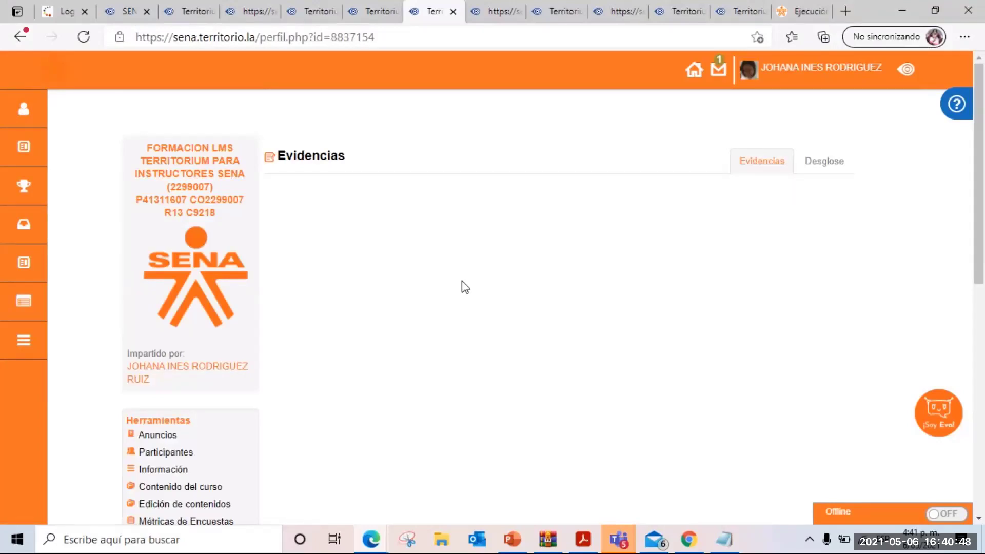
# - Open Contenido del curso, expand PROYECTO, Actividades and the RA1 folder, and look through its workshops and activities
pyautogui.scroll(-2, 462, 282)
pyautogui.scroll(-2, 175, 275)
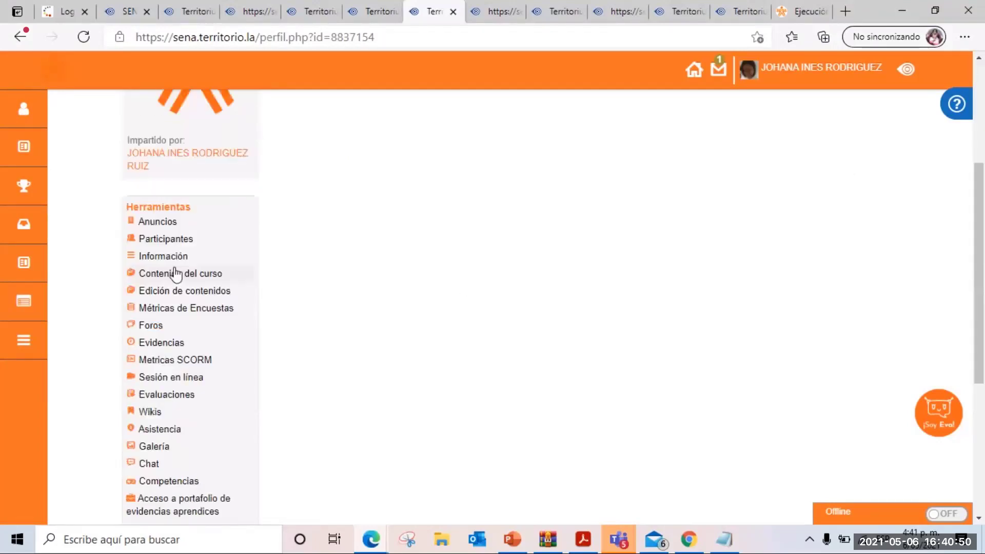
pyautogui.click(176, 274)
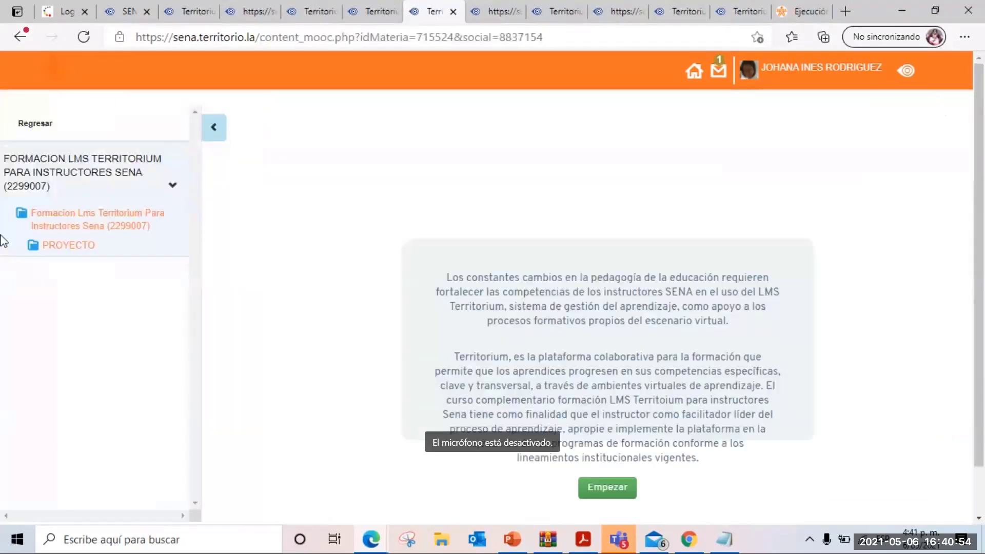
pyautogui.click(83, 251)
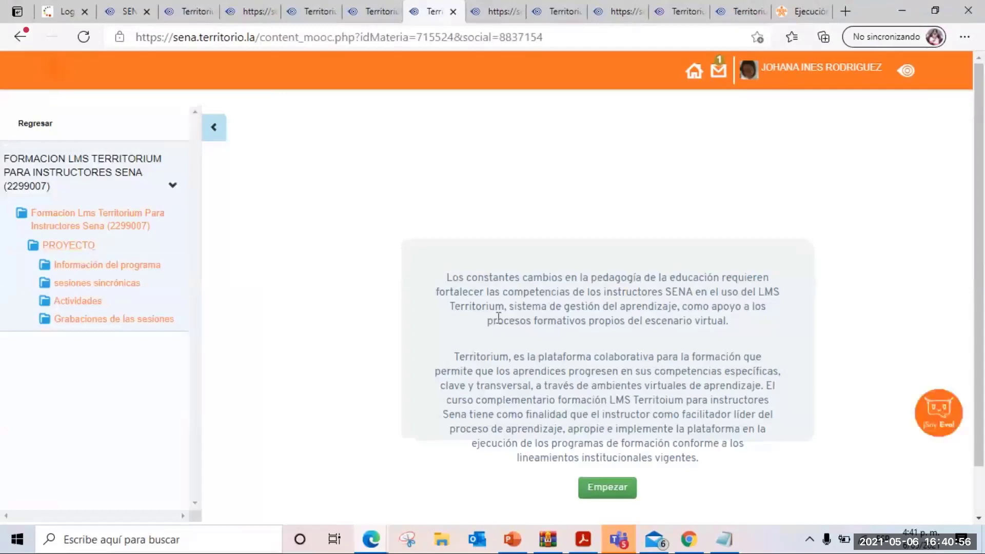
pyautogui.click(81, 307)
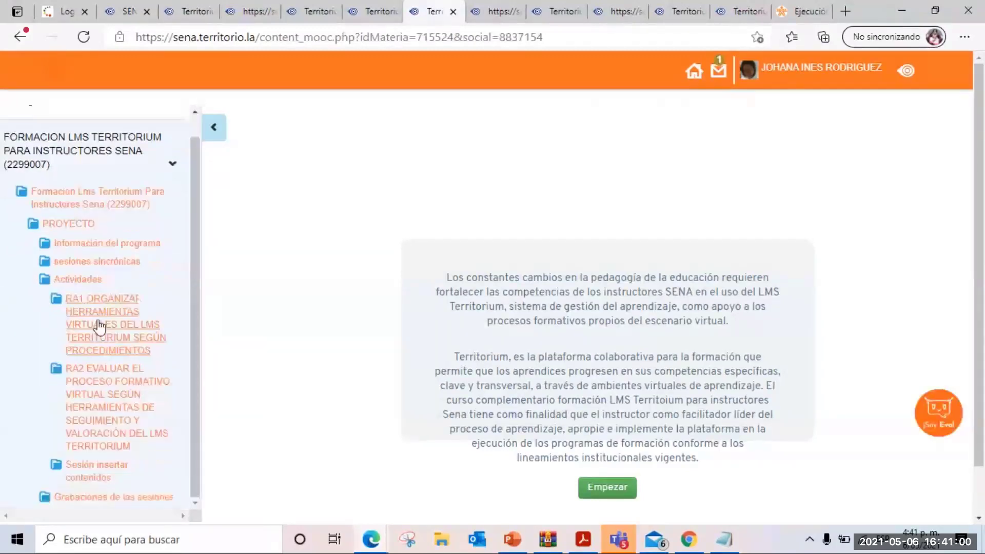
pyautogui.click(99, 323)
pyautogui.moveTo(194, 191); pyautogui.dragTo(205, 297)
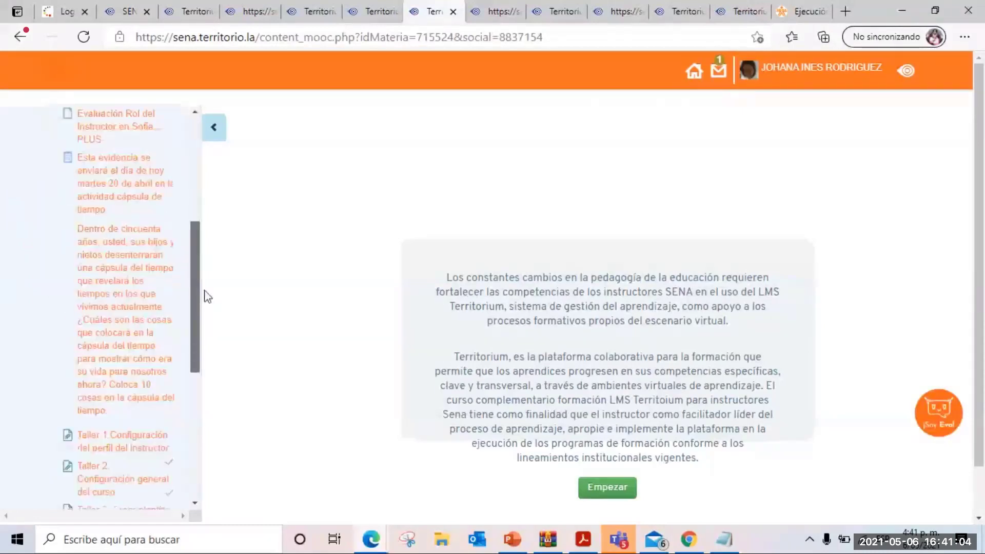
pyautogui.scroll(-5, 185, 282)
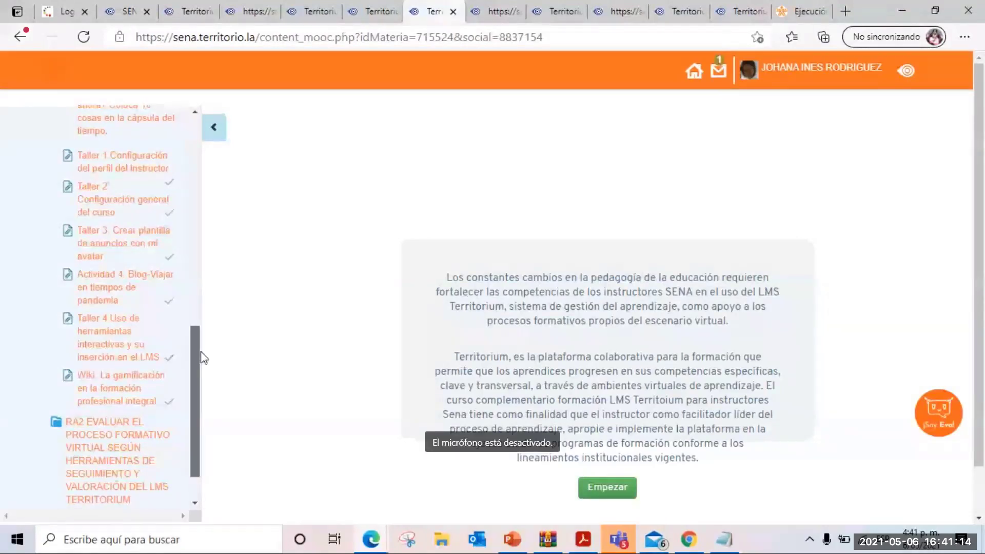
# - Open Taller 4 on interactive tools in the RA1 folder and highlight the instruction about sharing the HTML code in a txt file
pyautogui.scroll(-1, 204, 358)
pyautogui.click(100, 296)
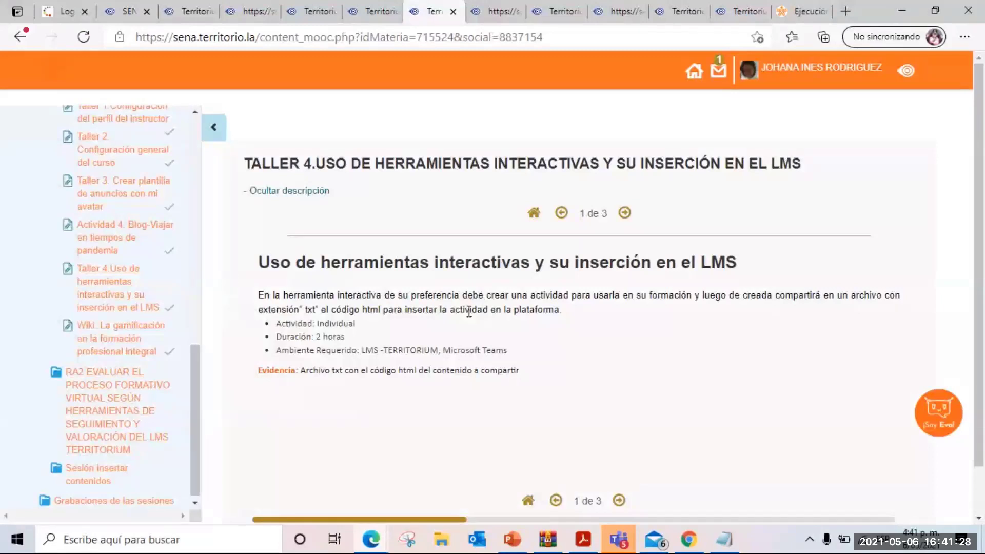
pyautogui.moveTo(299, 310); pyautogui.dragTo(567, 322)
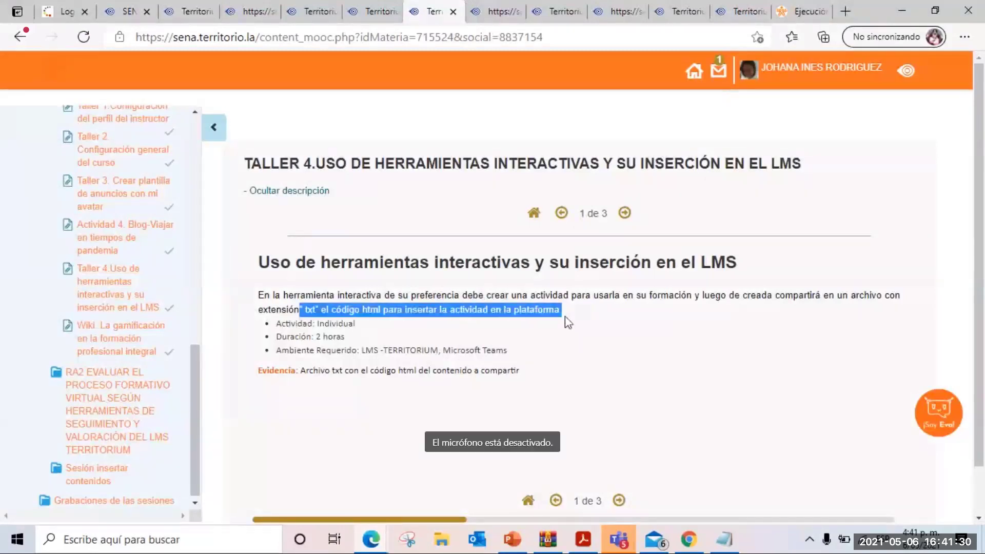
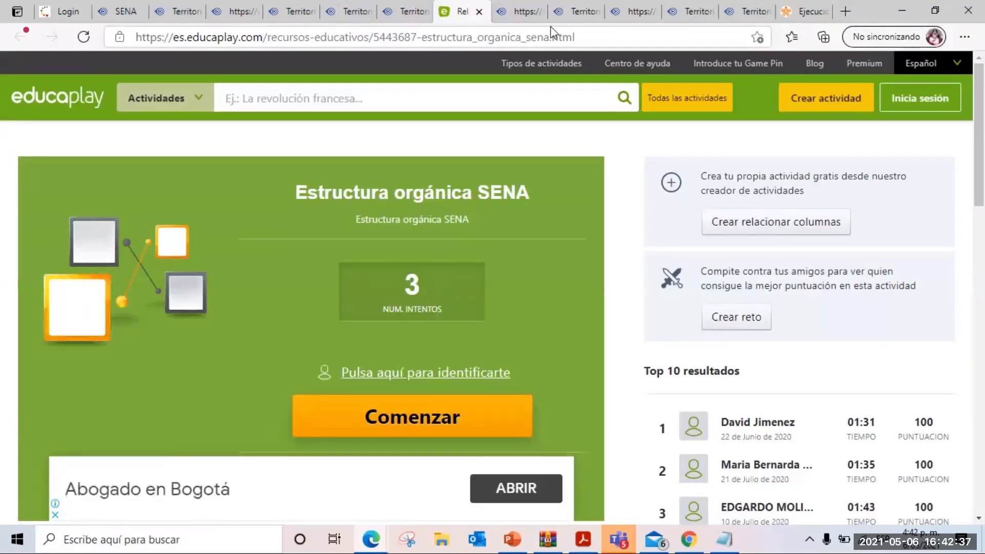
# - Open the sharing options of the Educaplay activity "Estructura orgánica SENA" and copy its Insertar iframe code
pyautogui.scroll(-1, 527, 103)
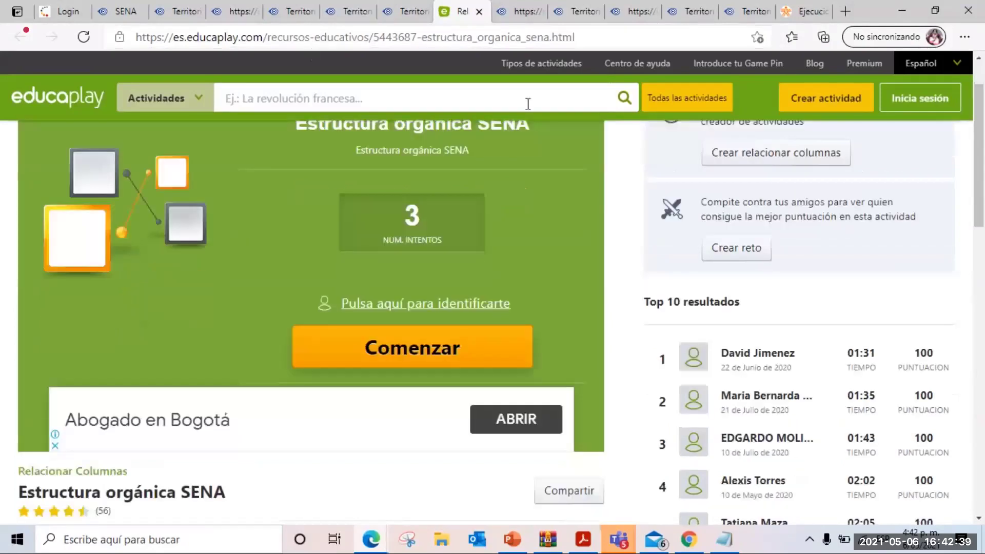
pyautogui.scroll(-2, 526, 152)
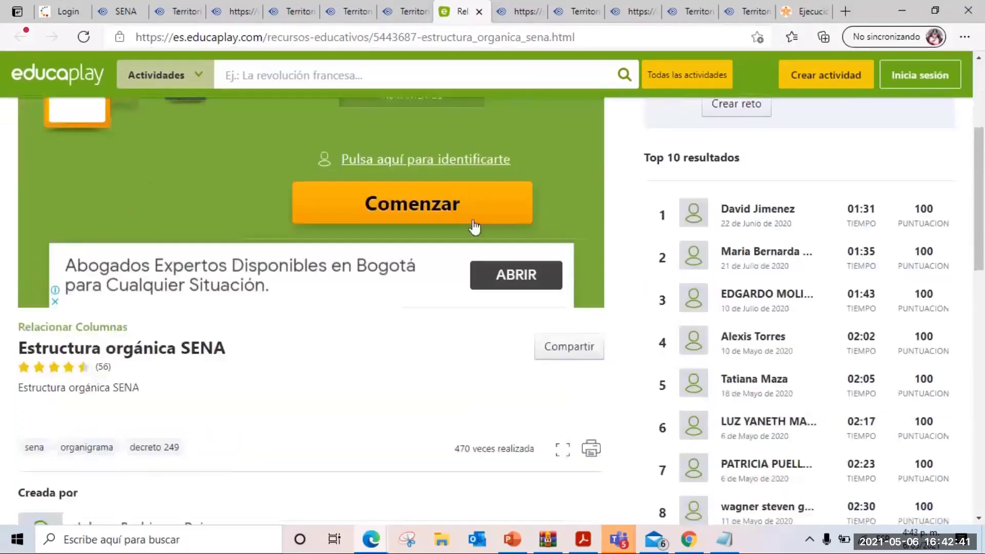
pyautogui.scroll(2, 638, 220)
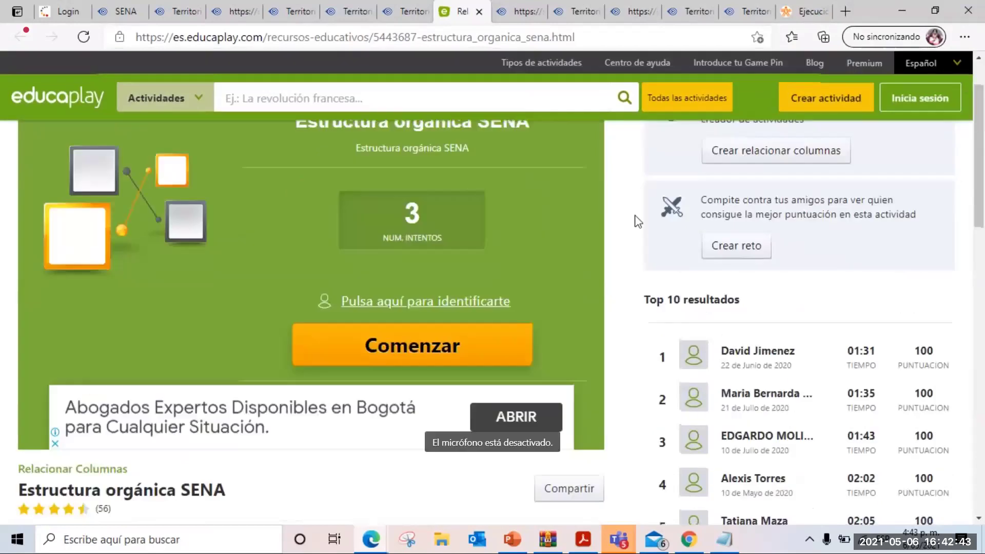
pyautogui.scroll(-3, 638, 221)
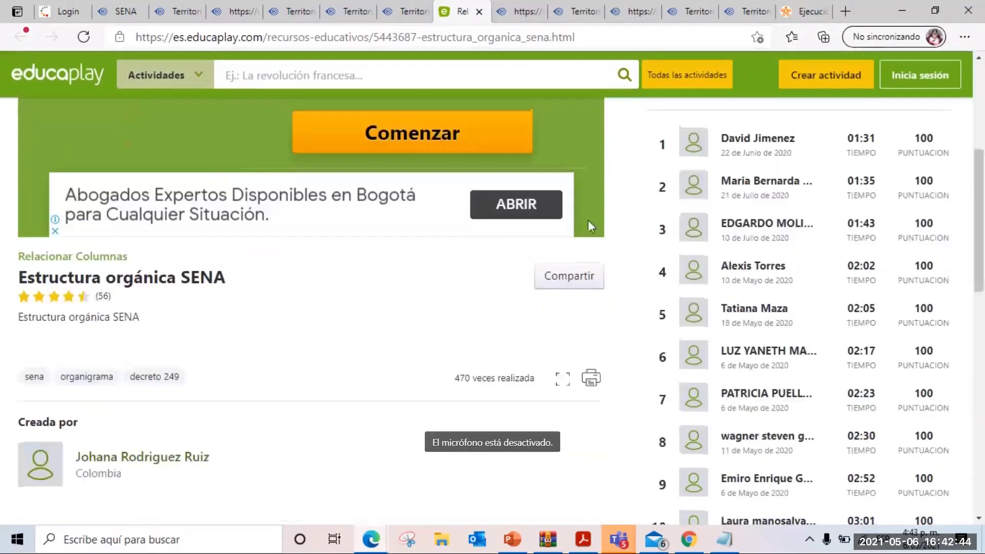
pyautogui.click(569, 277)
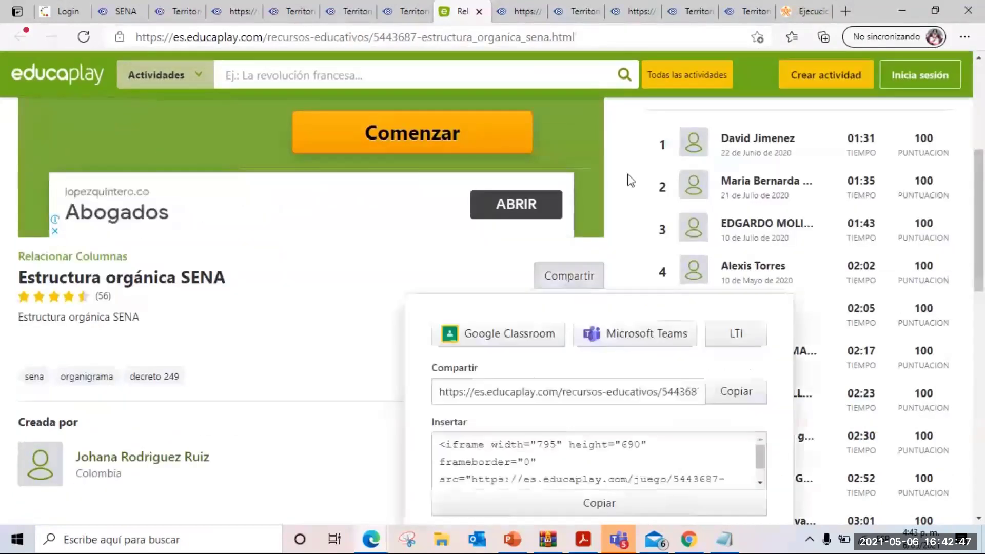
pyautogui.scroll(-1, 630, 180)
pyautogui.scroll(-1, 463, 241)
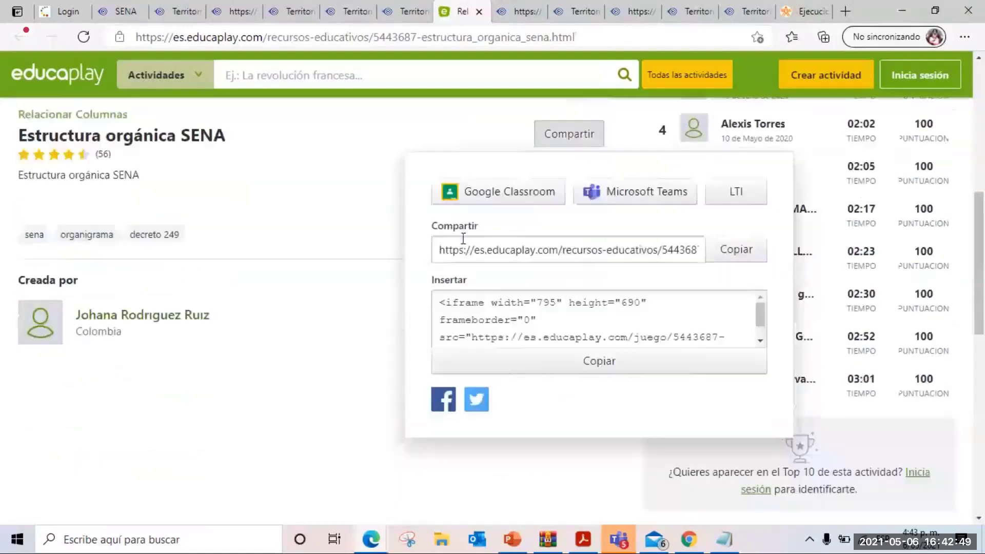
pyautogui.click(673, 319)
pyautogui.moveTo(440, 303); pyautogui.dragTo(713, 335)
pyautogui.hotkey('ctrl', 'c')
pyautogui.click(619, 363)
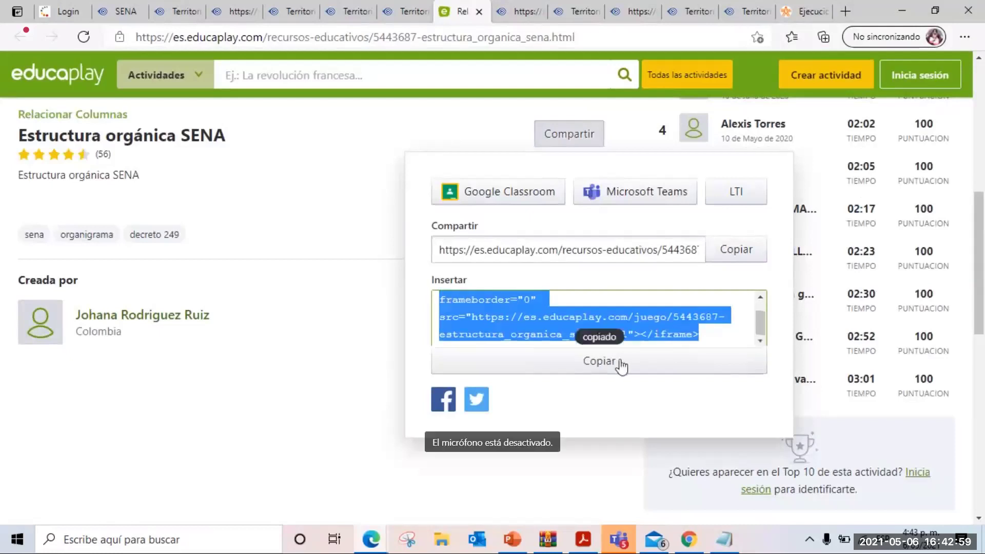
# - Paste the copied iframe code into a new Bloc de notas document
pyautogui.click(724, 540)
pyautogui.click(63, 67)
pyautogui.click(81, 83)
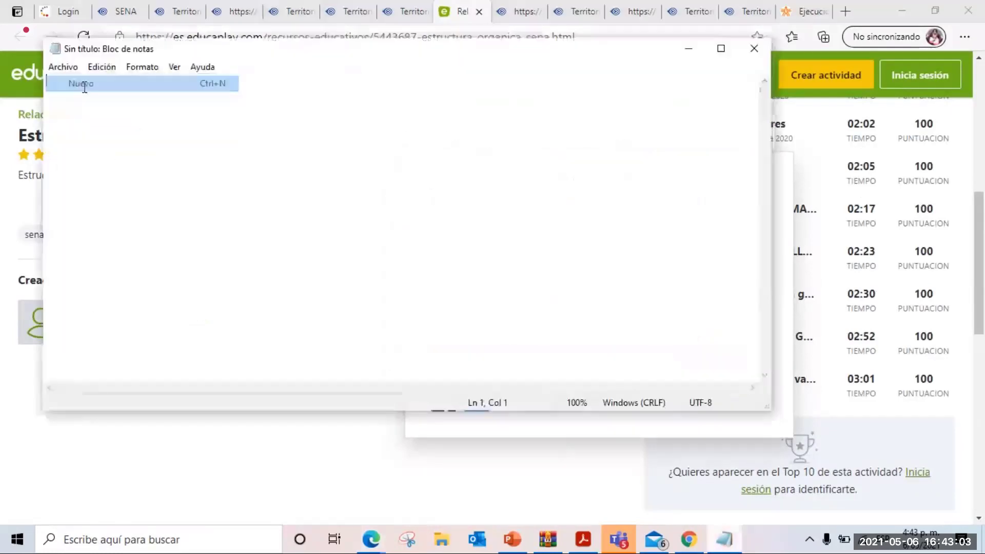
pyautogui.click(101, 66)
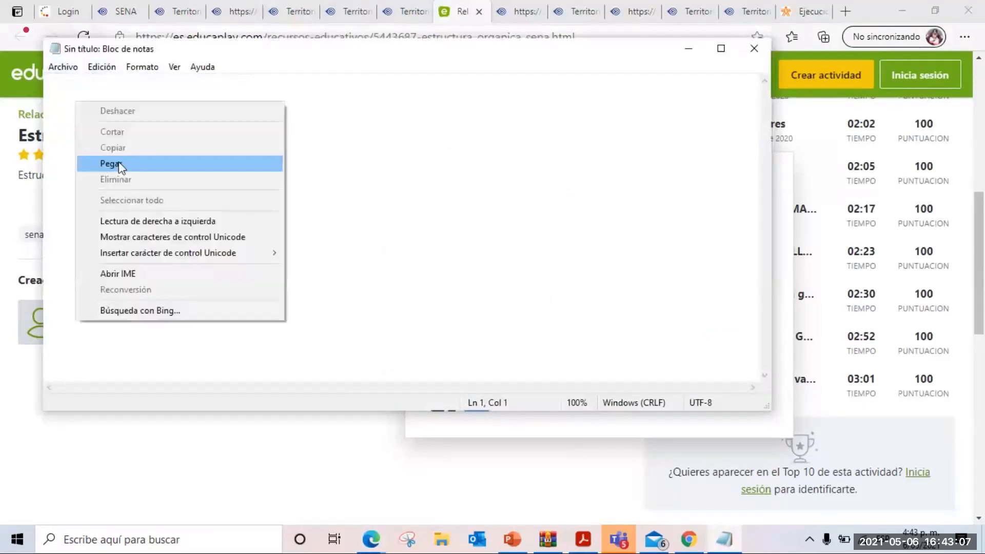
pyautogui.click(118, 162)
pyautogui.click(428, 203)
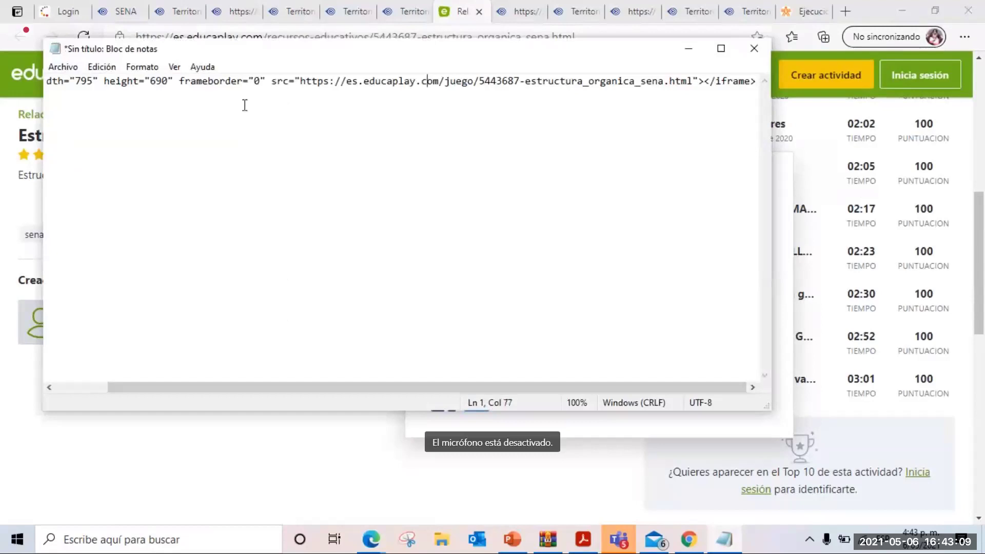
# - Look over the file commands for the iframe code document and minimize the Bloc de notas window
pyautogui.click(65, 66)
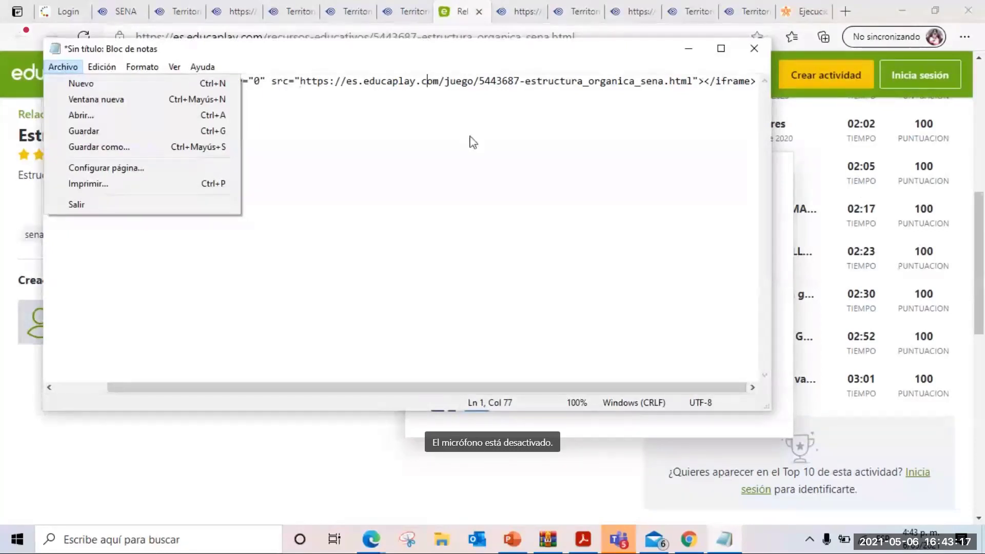
pyautogui.click(138, 205)
pyautogui.click(570, 267)
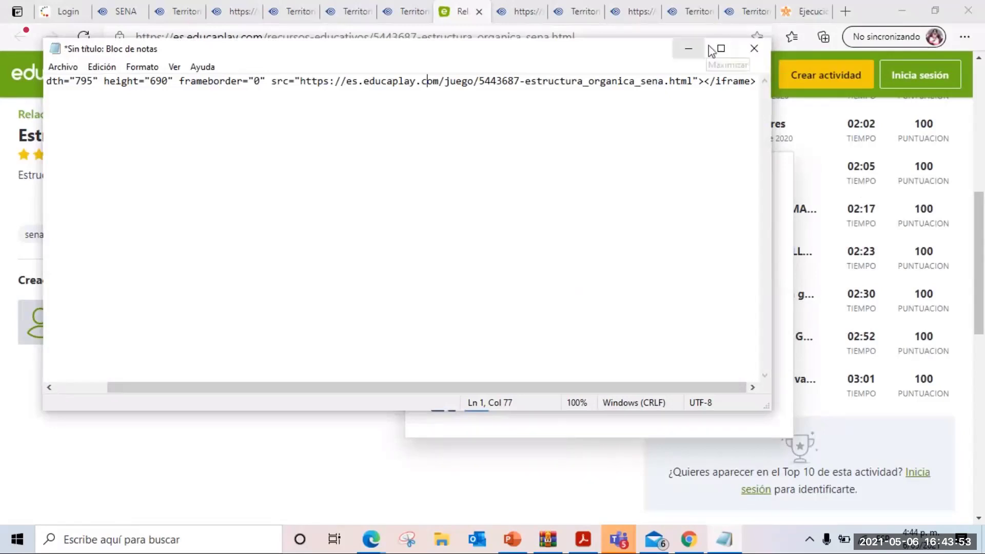
pyautogui.click(689, 49)
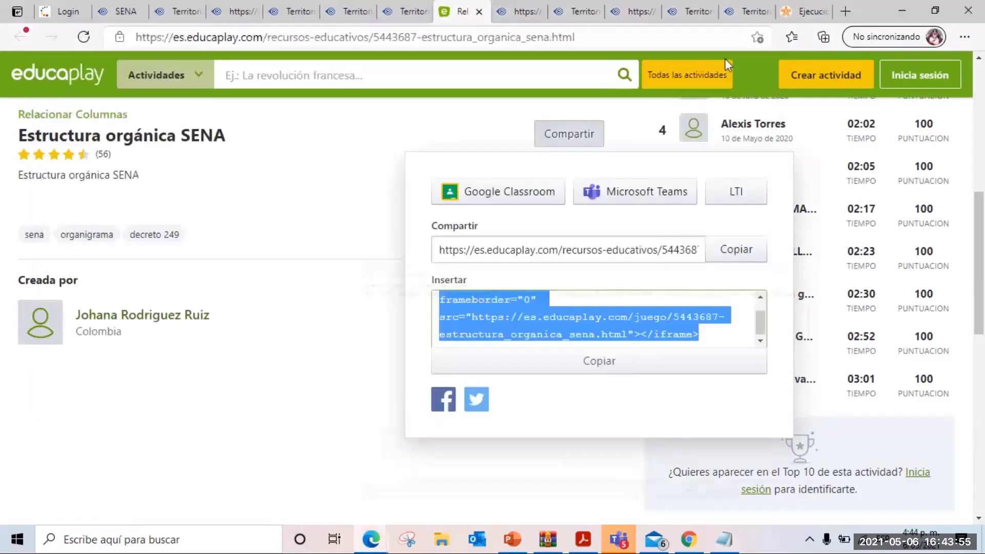
# - Close the activity's sharing options and go back to the start of the Educaplay page
pyautogui.click(405, 125)
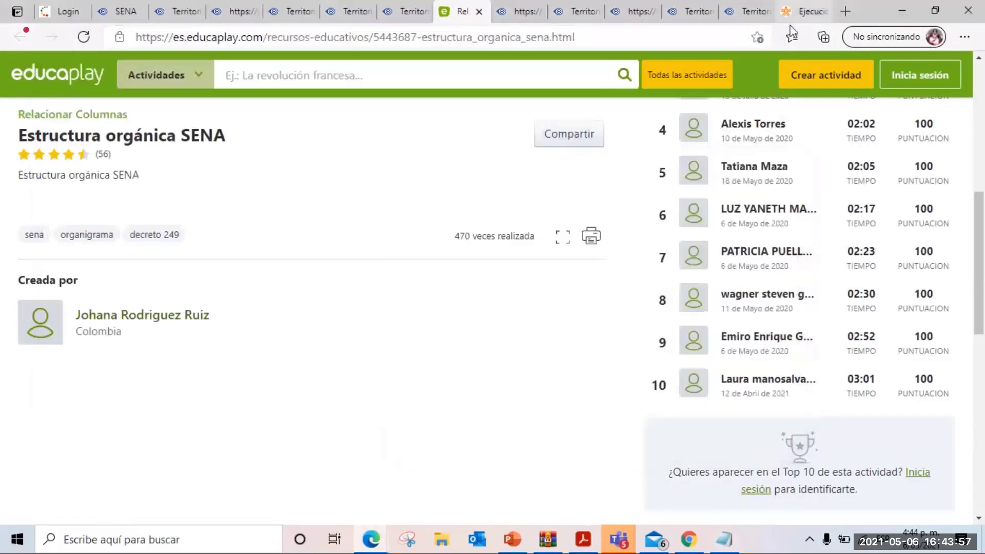
pyautogui.moveTo(982, 224); pyautogui.dragTo(982, 109)
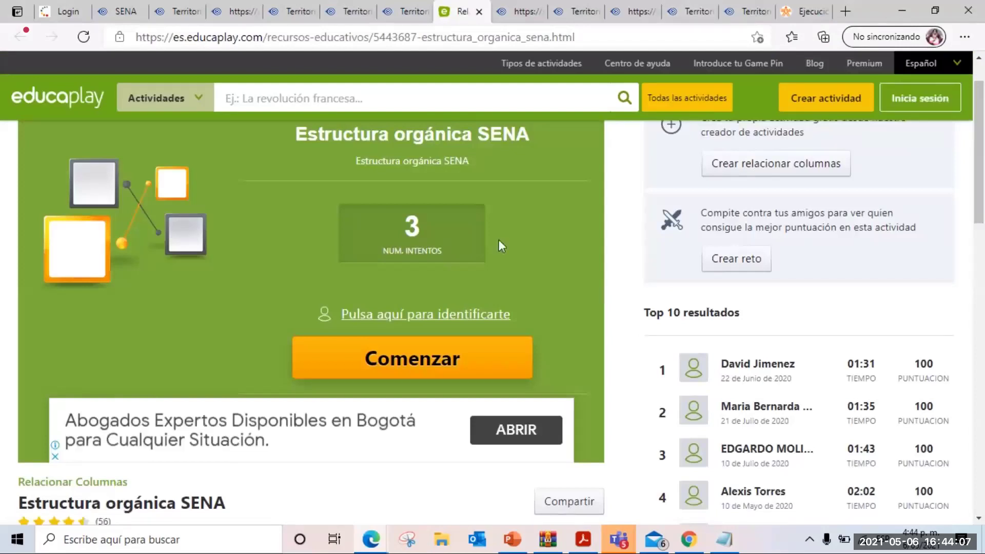
pyautogui.scroll(1, 499, 239)
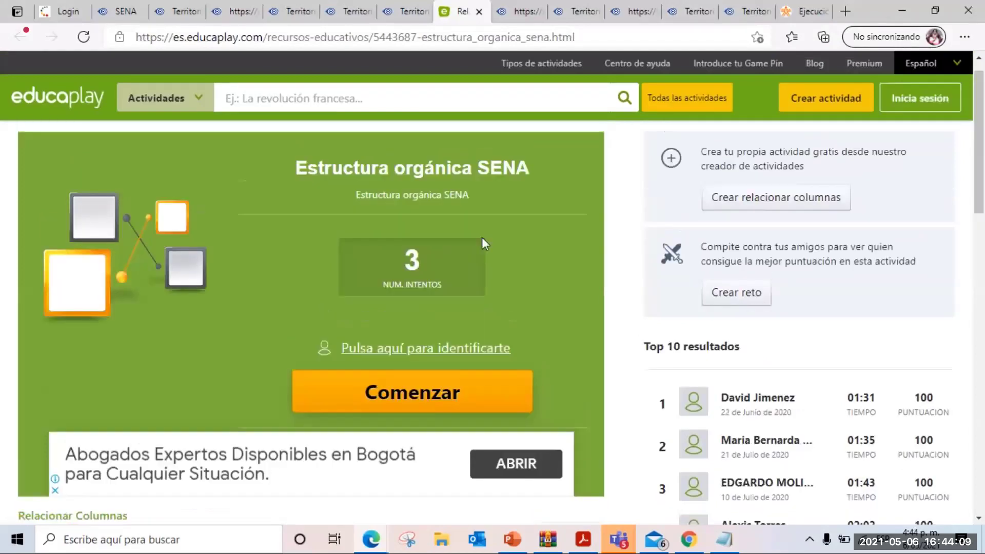
pyautogui.scroll(1, 482, 237)
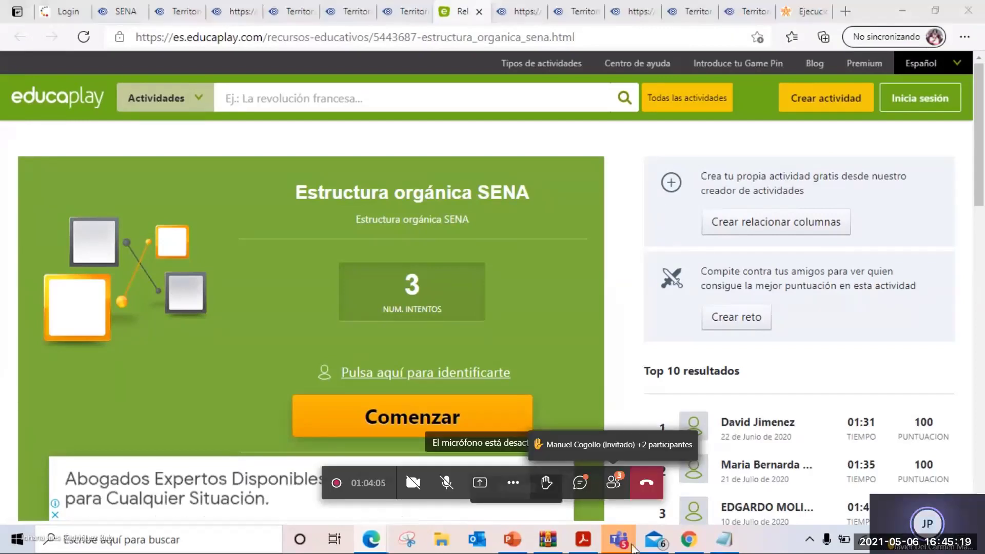
# - Close the Educaplay page and return to the grade center of the FORMACION LMS TERRITORIUM PARA INSTRUCTORES SENA course
pyautogui.moveTo(619, 539)
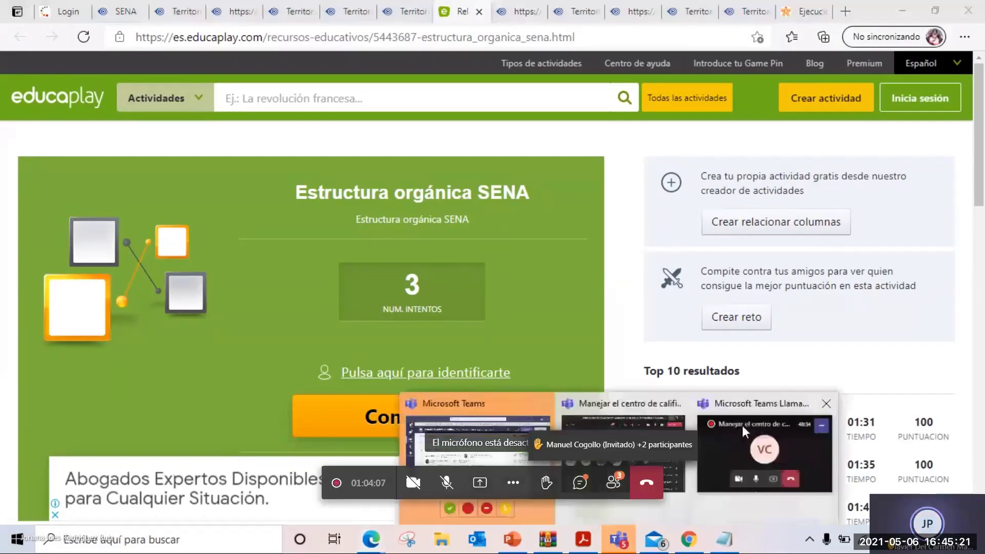
pyautogui.moveTo(742, 426)
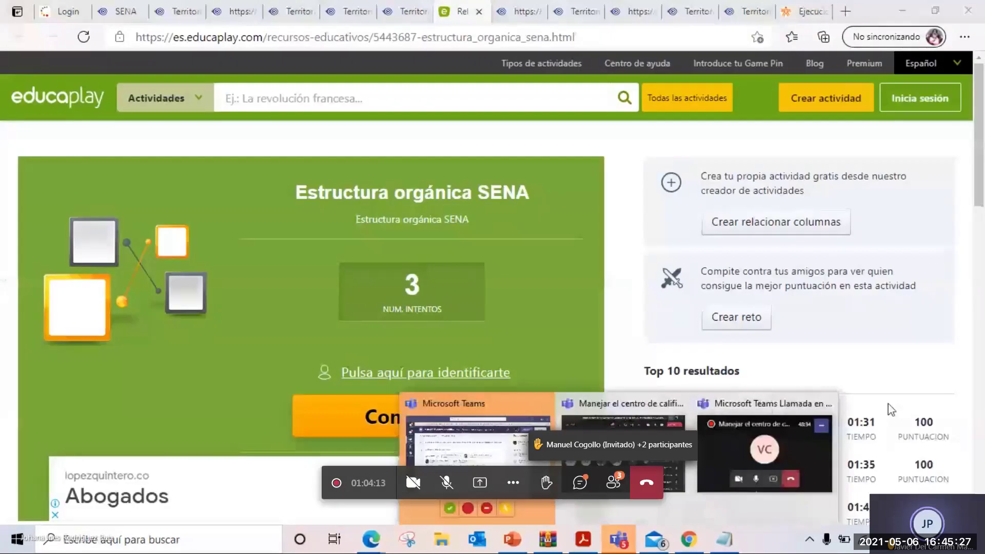
pyautogui.click(478, 12)
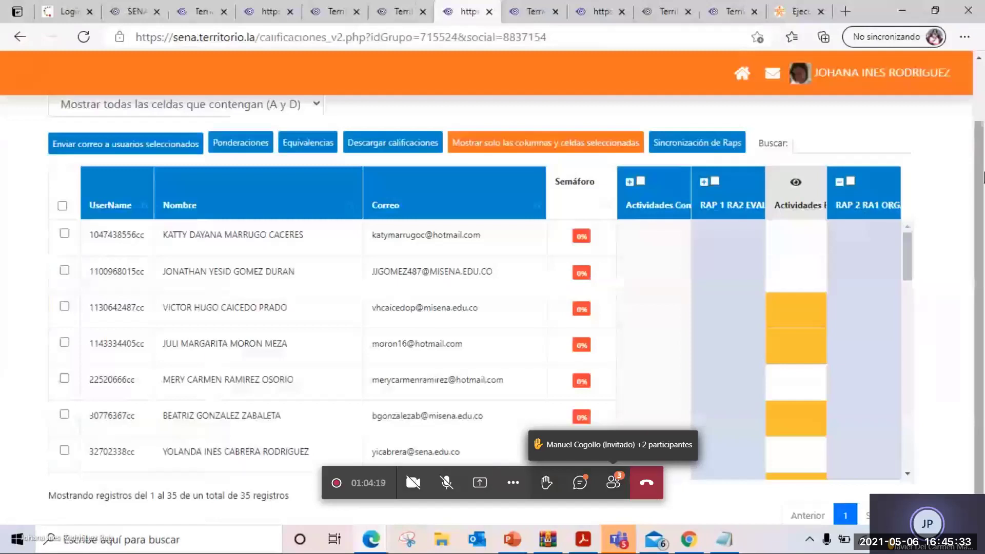
pyautogui.scroll(2, 833, 84)
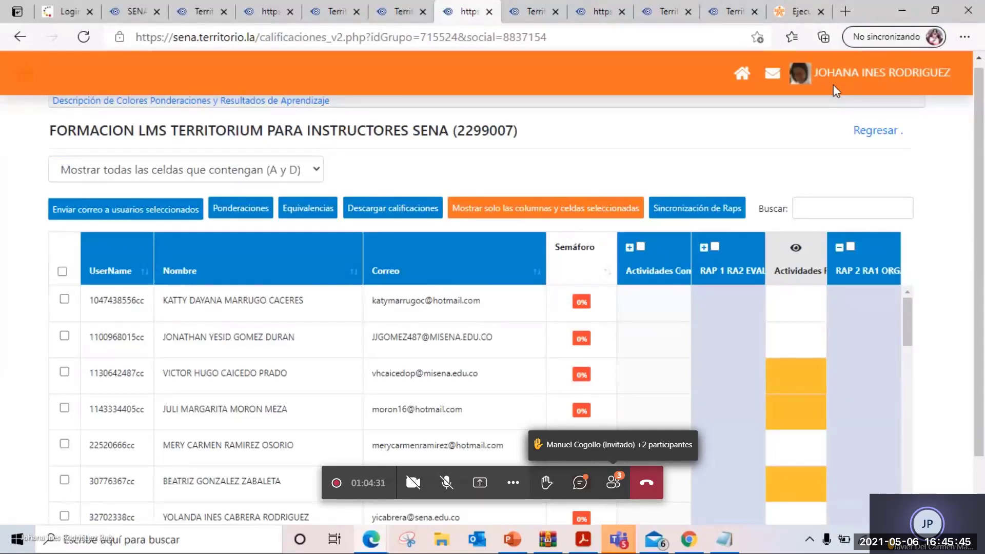
# - Examine the Equivalencias grade ranges for RAPS and PONDERACIONES, and close them without changes
pyautogui.moveTo(599, 1)
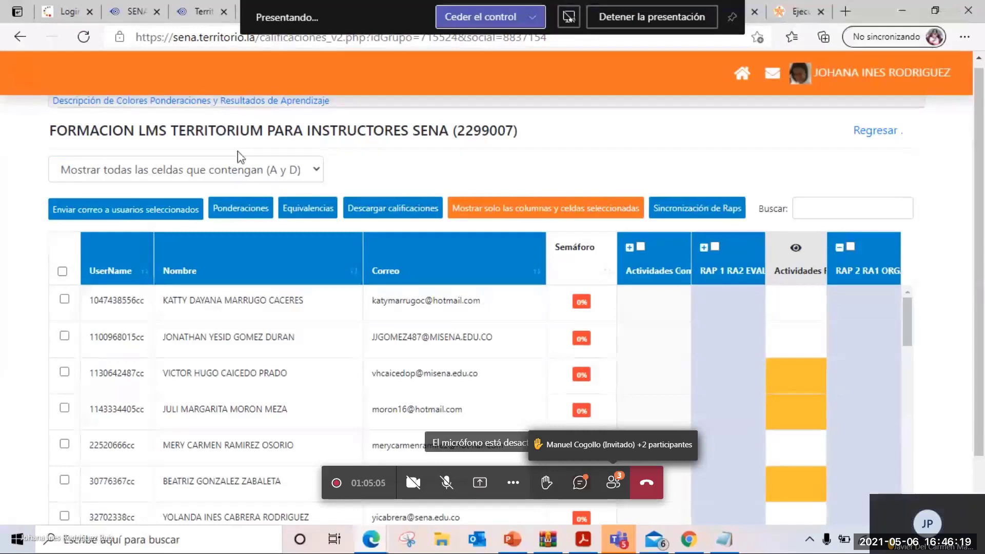
pyautogui.click(308, 208)
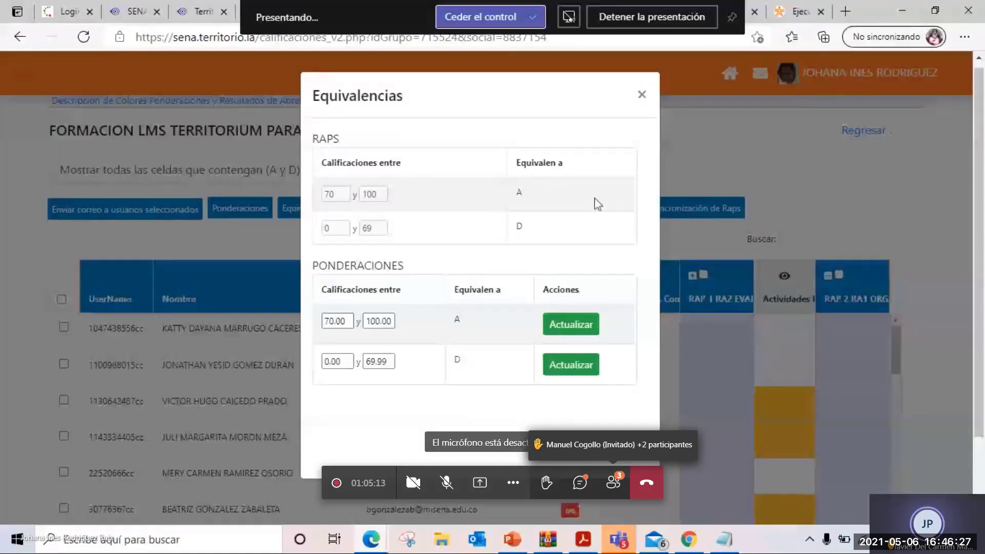
pyautogui.click(643, 97)
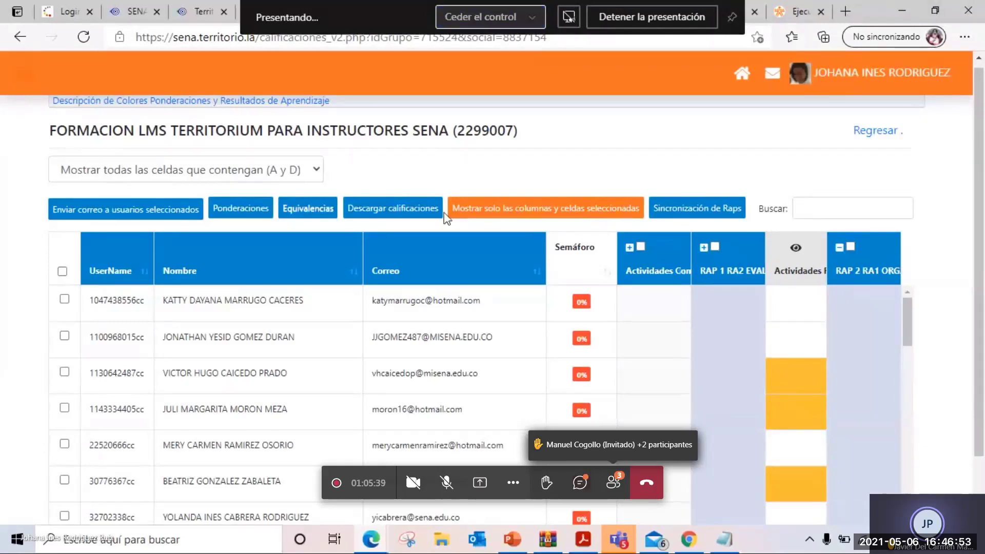
pyautogui.press('F11')
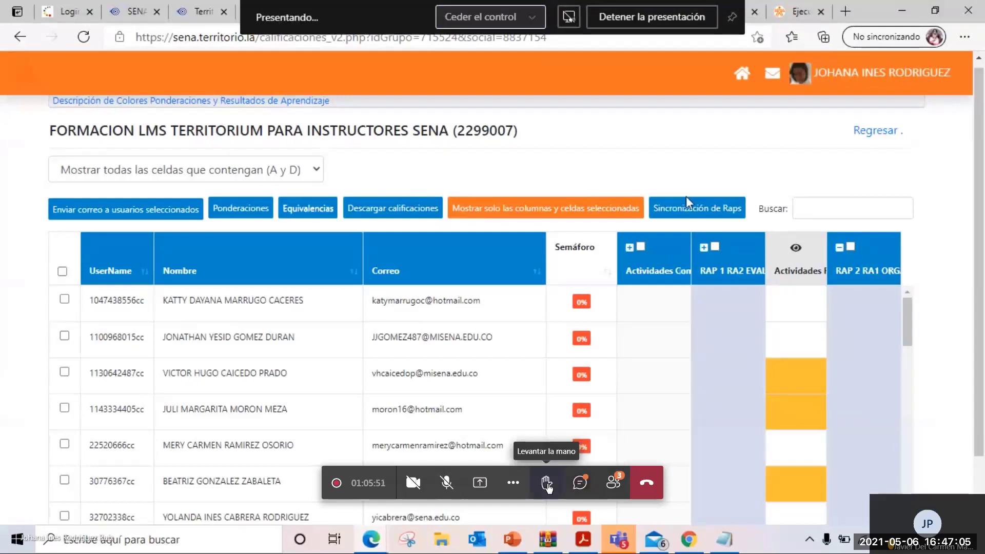
# - Raise a hand in the Teams meeting and turn on the microphone
pyautogui.click(547, 483)
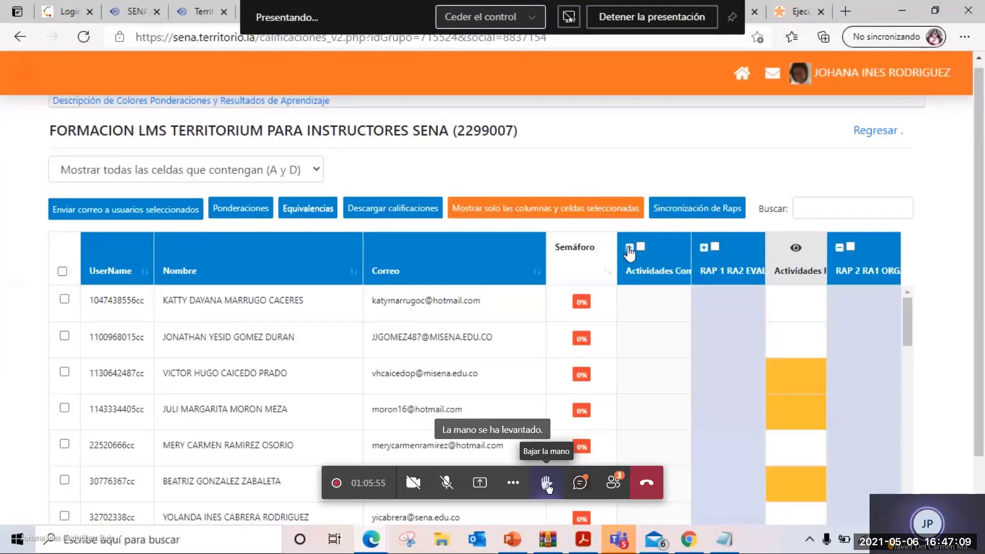
pyautogui.click(450, 493)
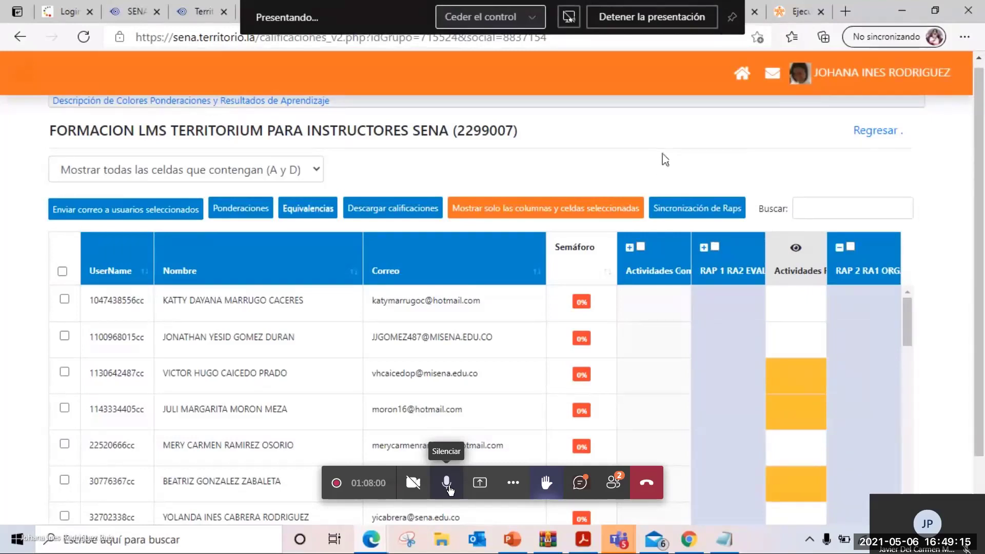
# - Expand the RAP 1 RA2 column in the grade center, review its learning activities including the Evidencias list, and close the list
pyautogui.click(703, 247)
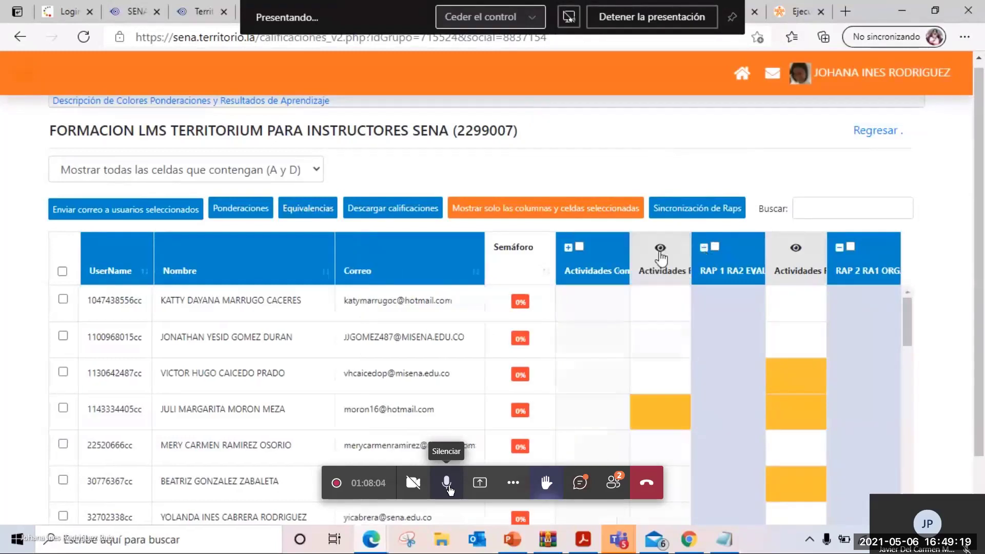
pyautogui.click(660, 249)
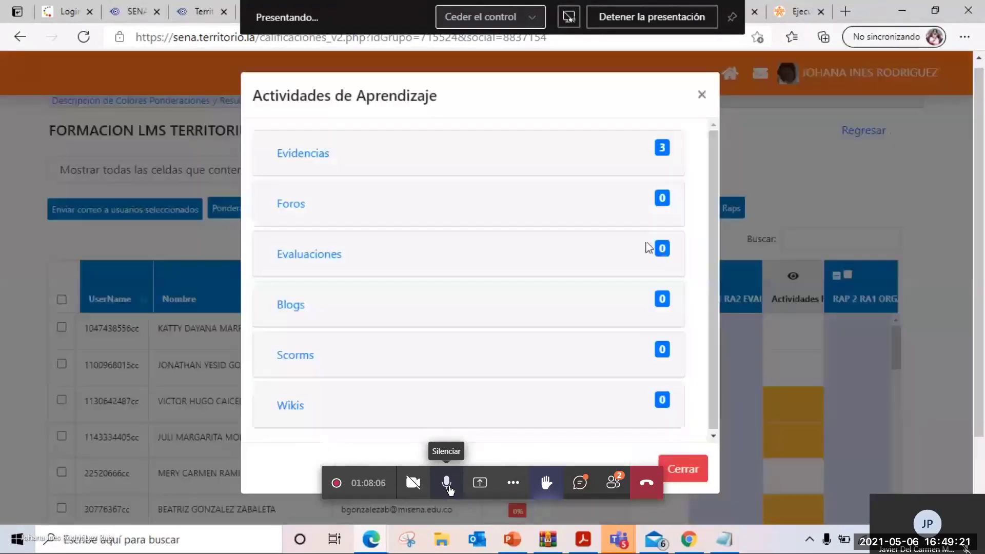
pyautogui.click(316, 155)
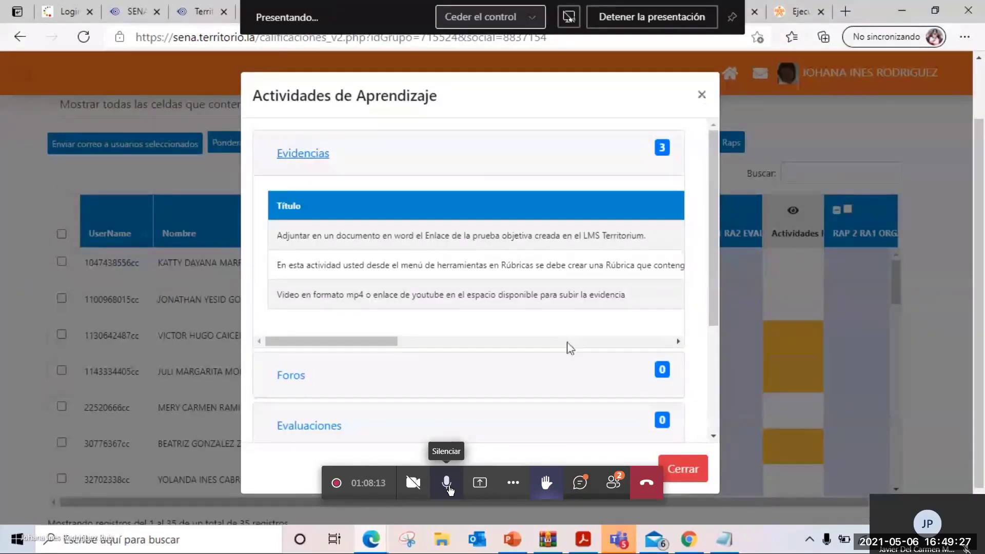
pyautogui.scroll(-3, 305, 239)
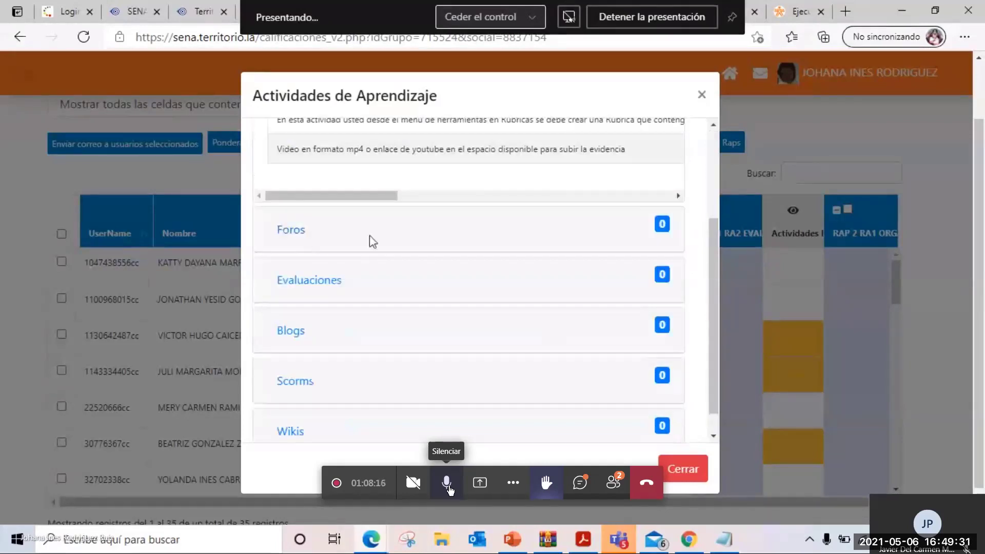
pyautogui.click(702, 95)
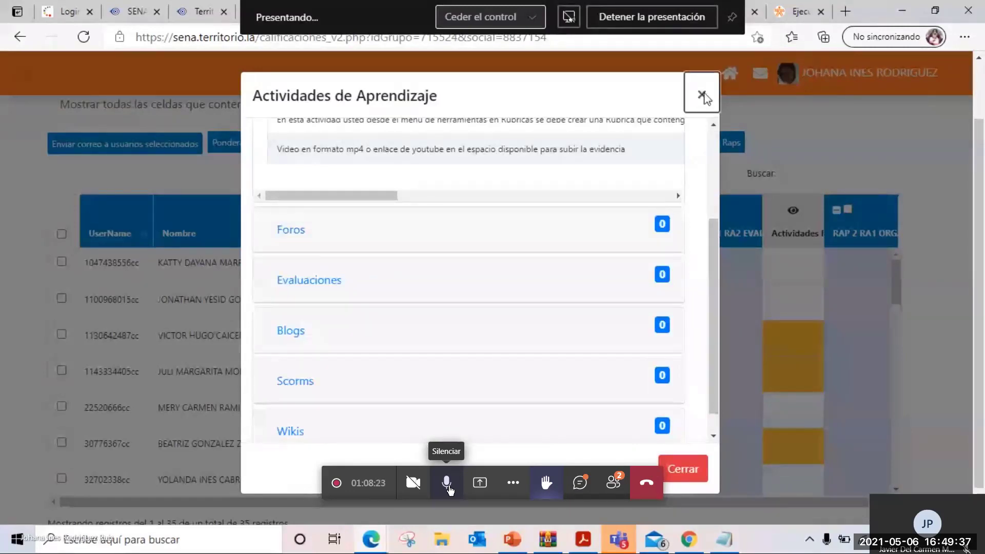
# - Close the Actividades de Aprendizaje list in the grade center and mute the microphone in the Teams meeting
pyautogui.click(702, 95)
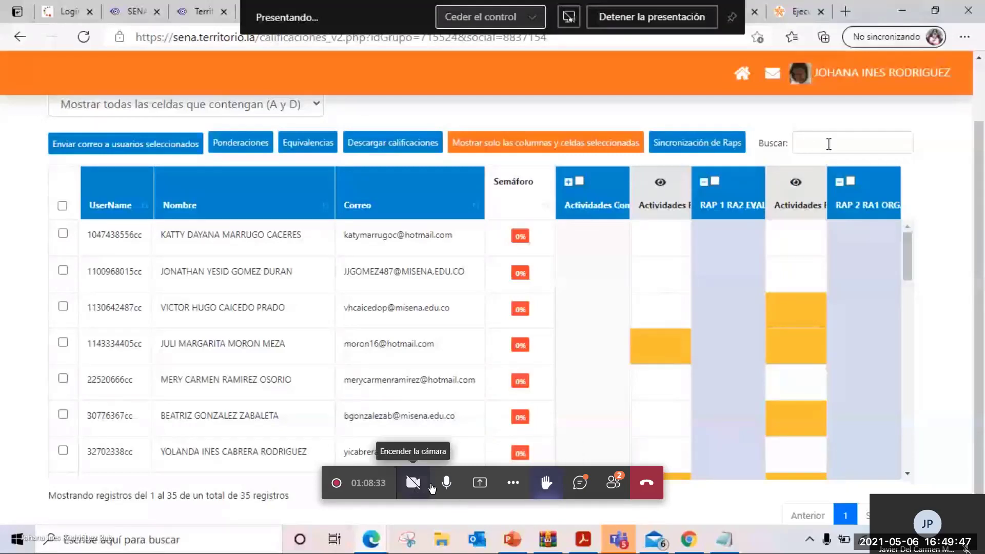
pyautogui.hotkey('ctrl', 'shift', 'm')
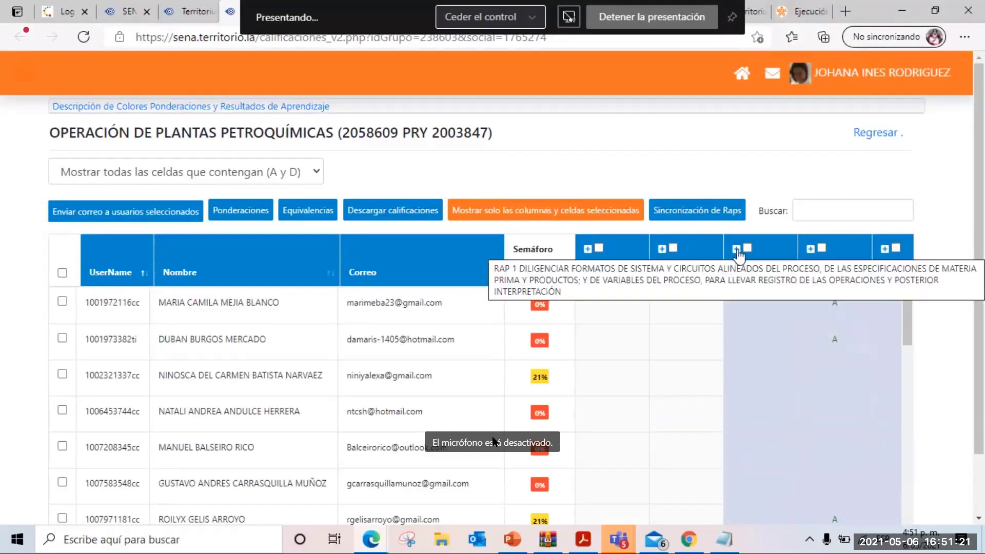
# - Expand the project activities column in the OPERACIÓN DE PLANTAS PETROQUÍMICAS grade center and review its cells down to the last learner
pyautogui.click(661, 250)
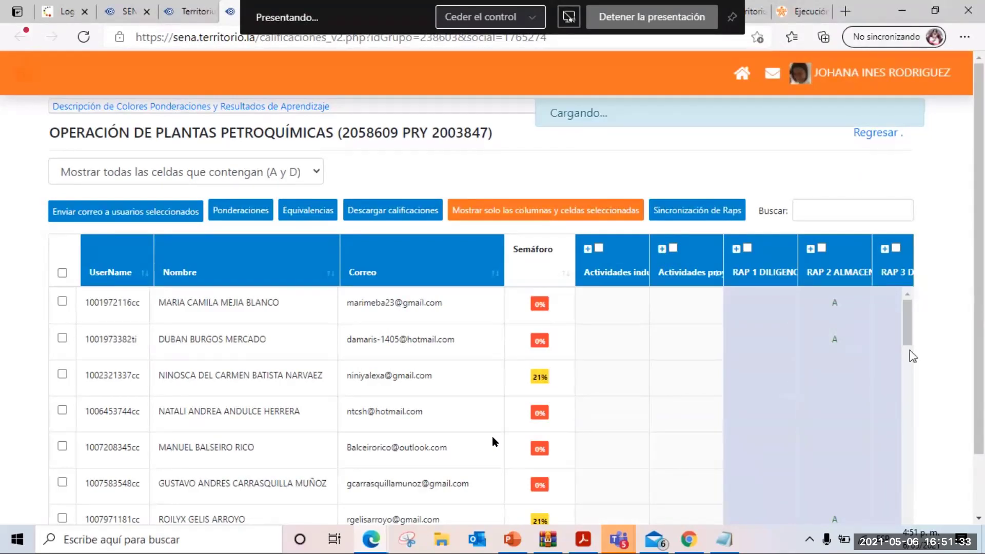
pyautogui.scroll(-1, 912, 356)
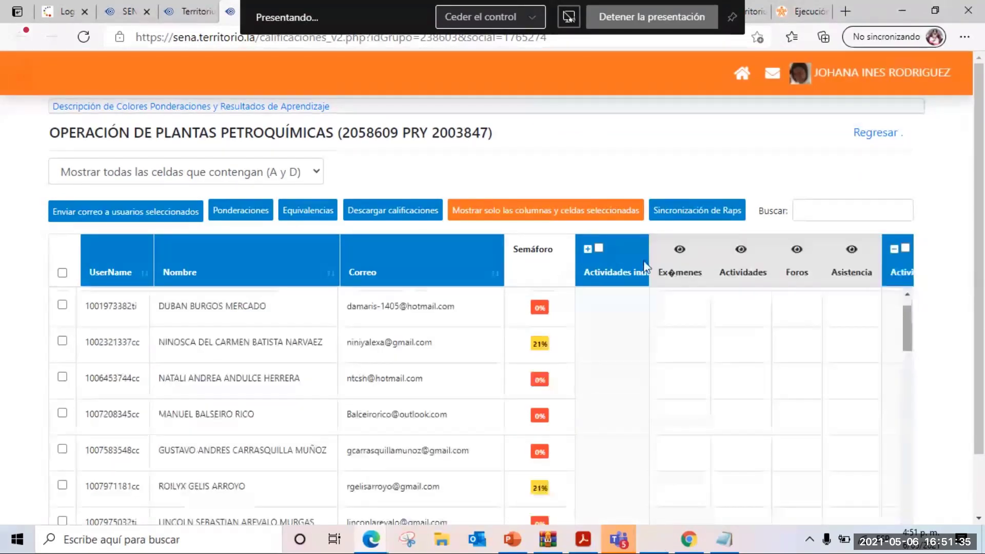
pyautogui.scroll(-2, 645, 307)
pyautogui.scroll(-8, 881, 410)
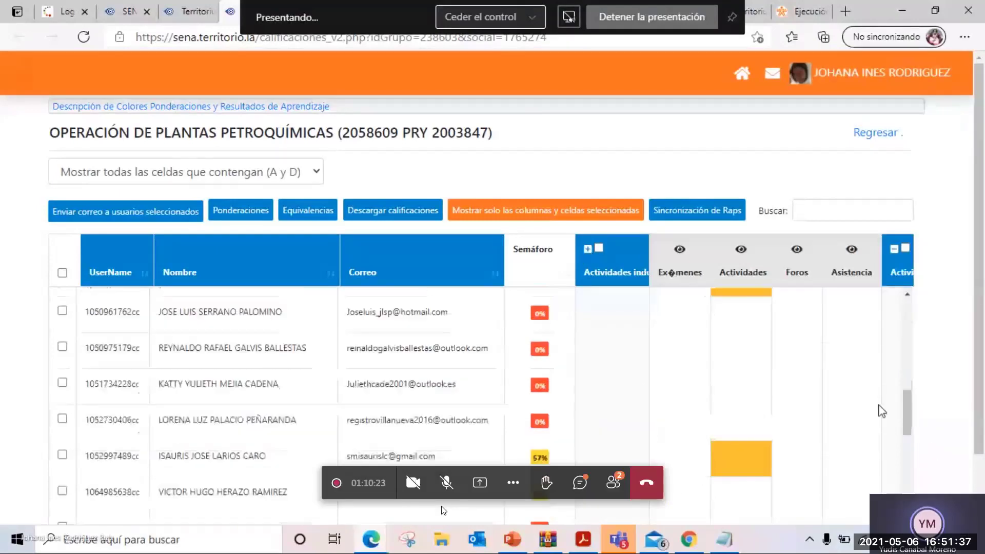
pyautogui.scroll(-5, 881, 410)
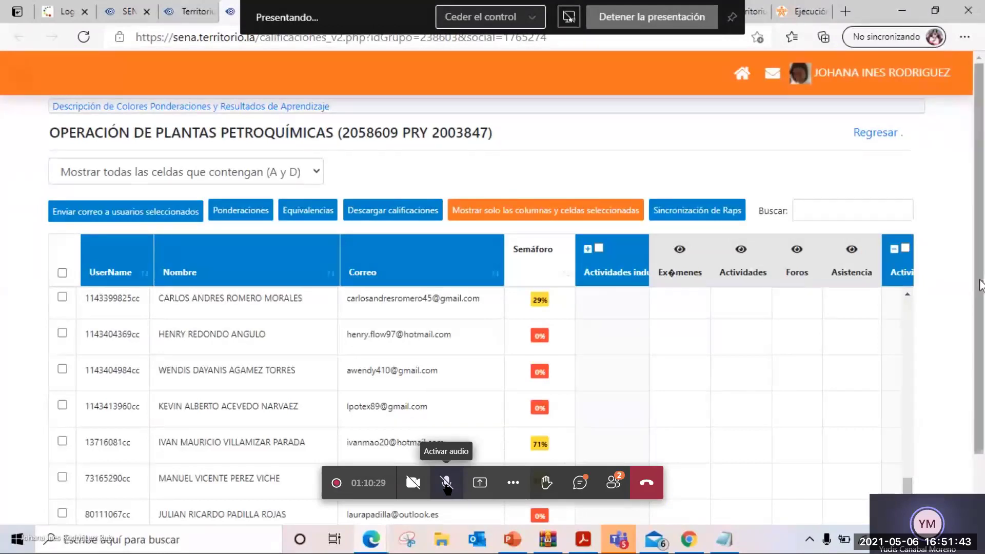
pyautogui.scroll(-2, 980, 373)
# - Turn on the microphone and raise a hand in the Teams meeting
pyautogui.click(446, 482)
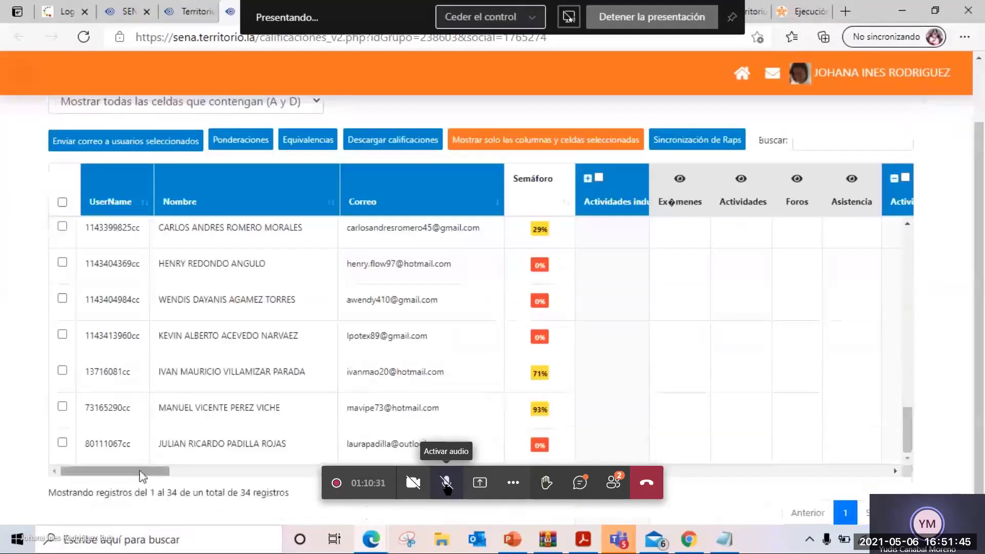
pyautogui.moveTo(143, 472); pyautogui.dragTo(371, 475)
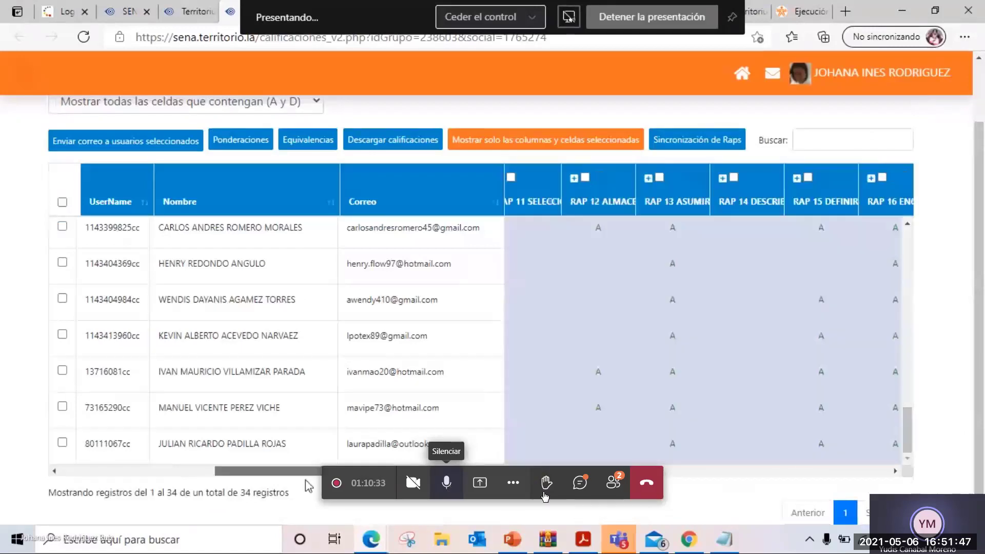
pyautogui.click(546, 482)
# - Expand the RAP 20 column in the grade center and mute the microphone in the meeting
pyautogui.click(717, 177)
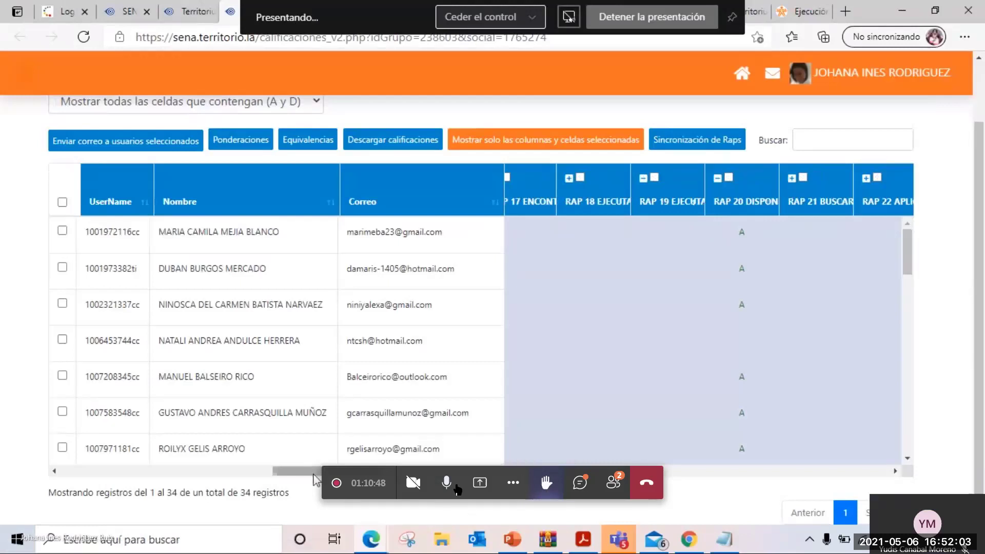
pyautogui.hotkey('ctrl', 'shift', 'm')
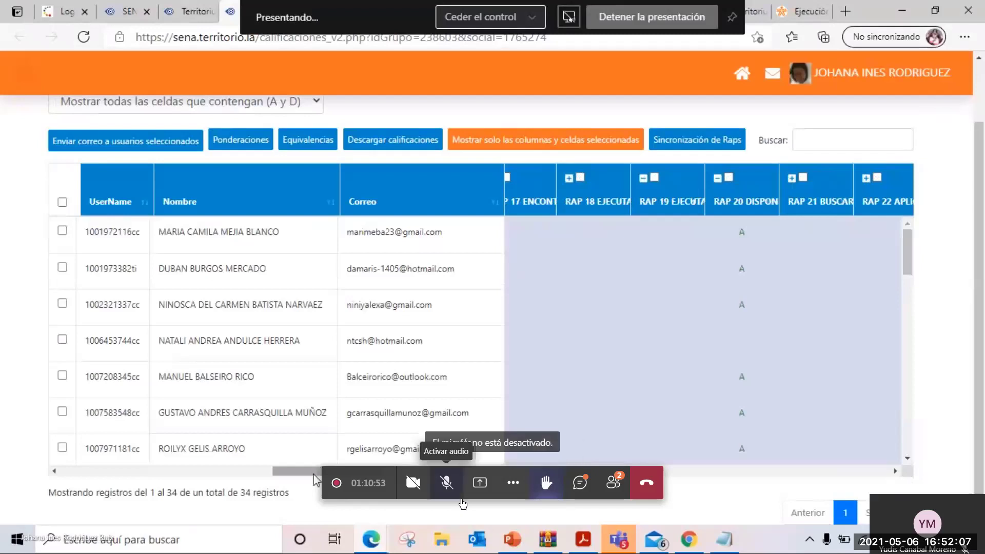
# - Collapse the expanded project activities column in the OPERACIÓN DE PLANTAS PETROQUÍMICAS grade center
pyautogui.moveTo(315, 473); pyautogui.dragTo(92, 487)
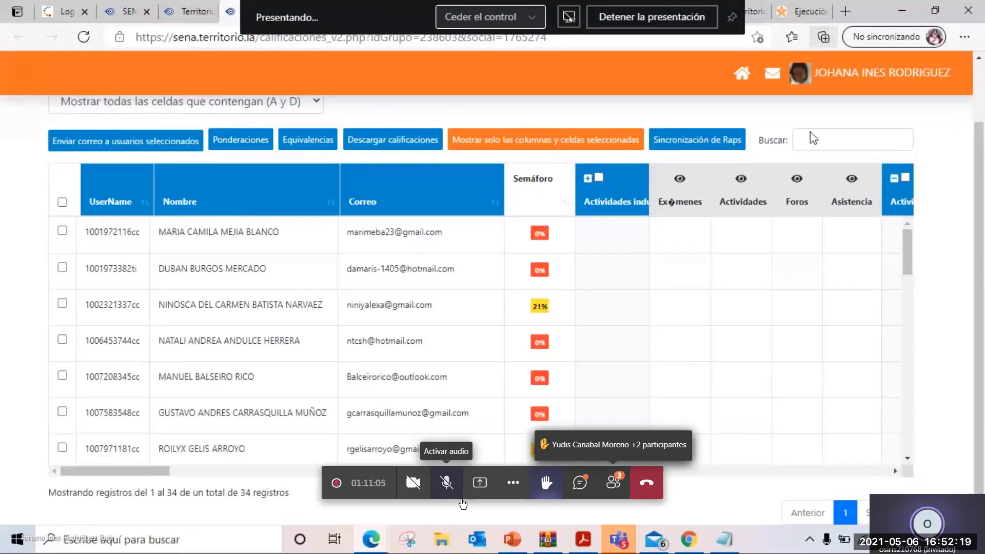
pyautogui.moveTo(981, 182); pyautogui.dragTo(980, 117)
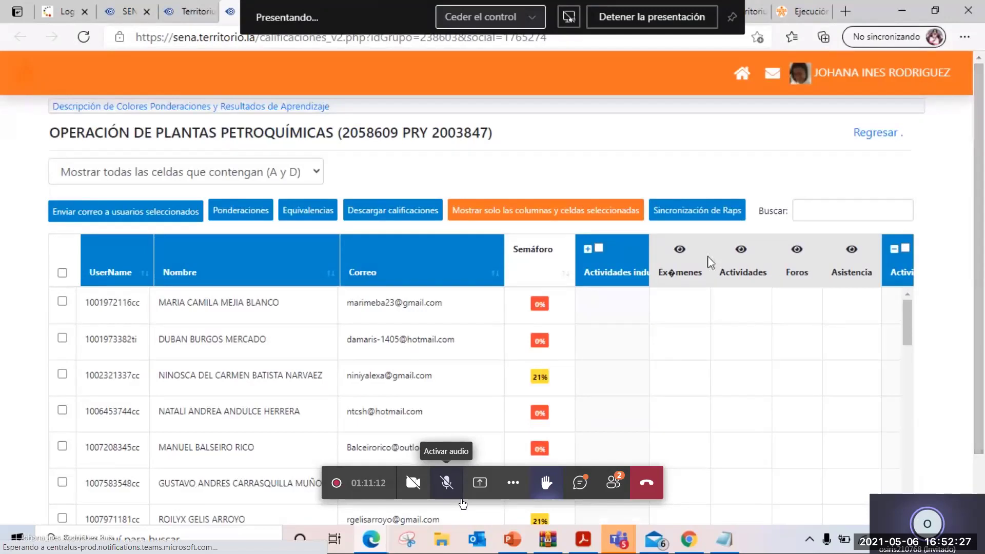
pyautogui.click(894, 252)
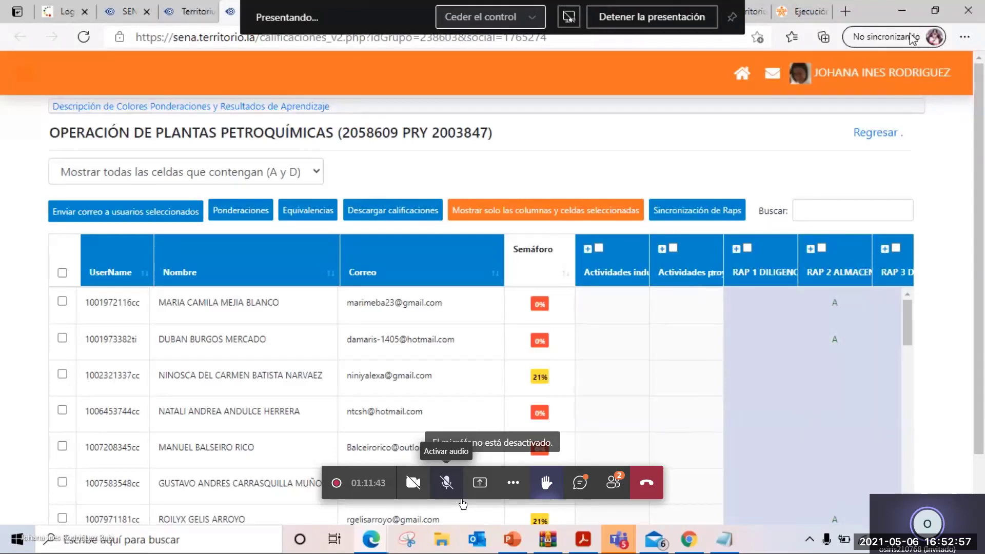
# - Leave the grade center for Mis Grupos, dismissing the LinkedIn Learning notice, and open the FORMACION LMS TERRITORIUM course with ficha 2299009
pyautogui.click(879, 134)
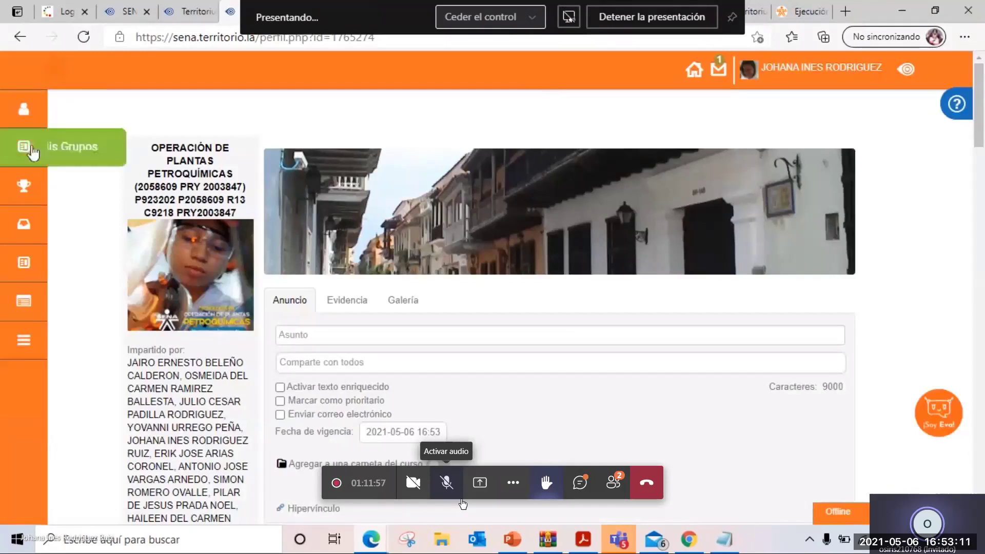
pyautogui.click(81, 149)
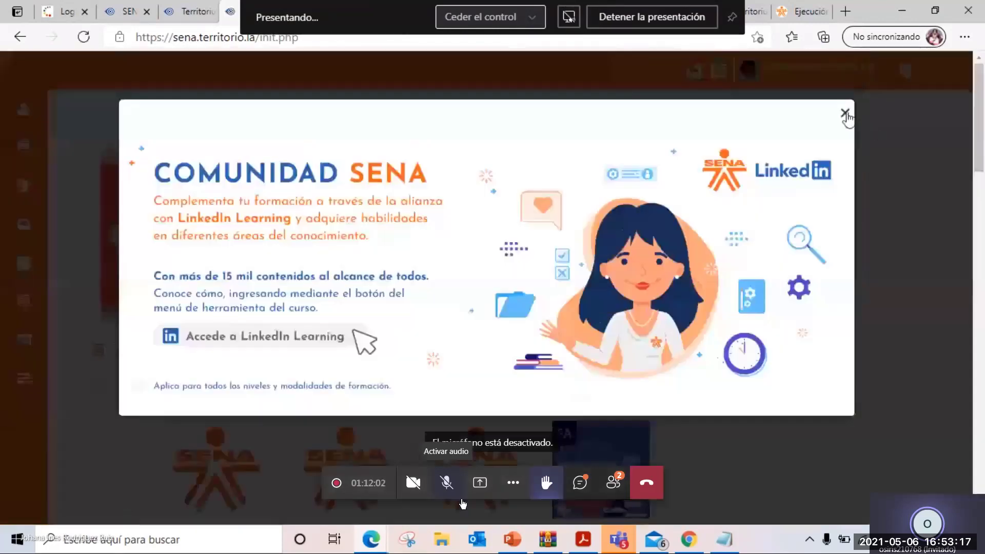
pyautogui.click(845, 114)
pyautogui.scroll(-6, 695, 296)
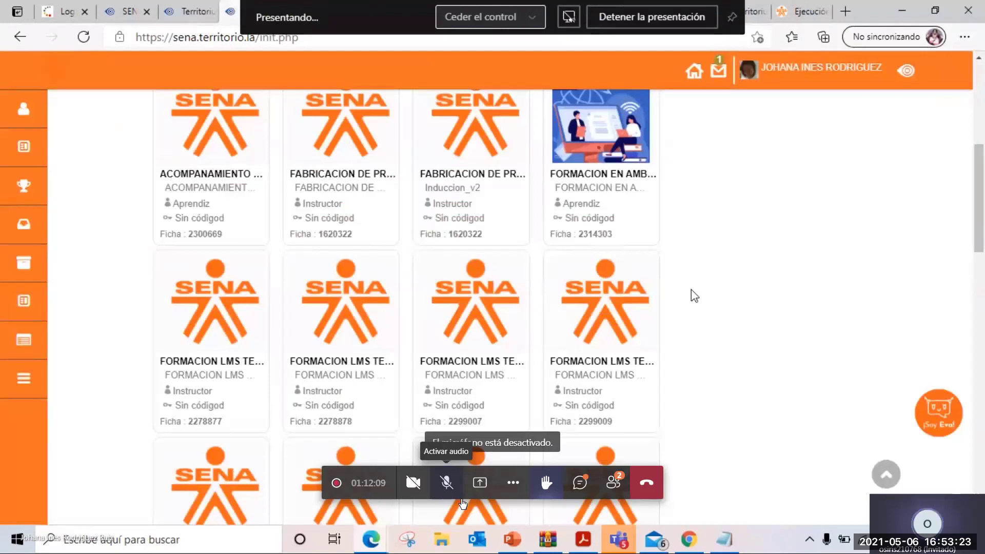
pyautogui.click(603, 361)
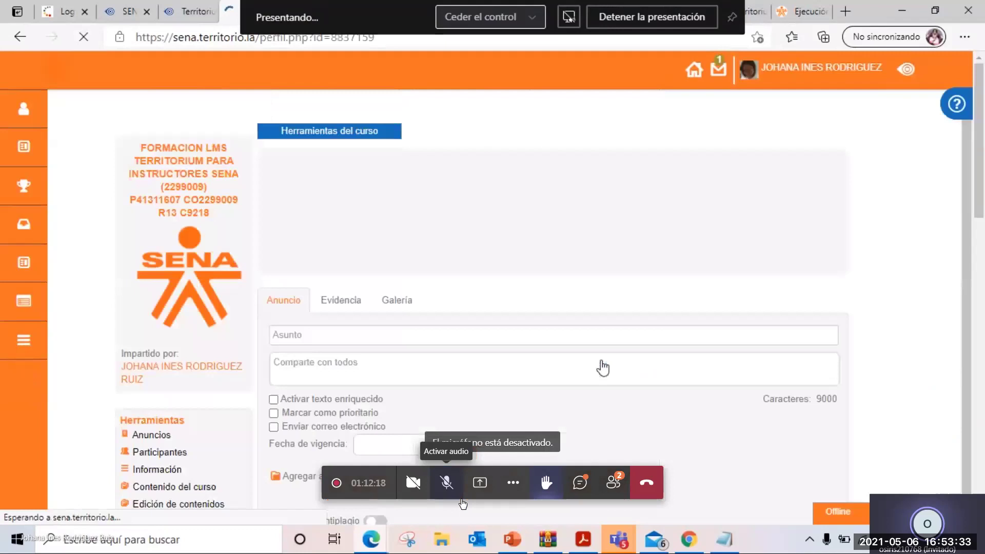
# - Look through the Herramientas list and the Anuncios area on the FORMACION LMS TERRITORIUM course page
pyautogui.scroll(-4, 602, 368)
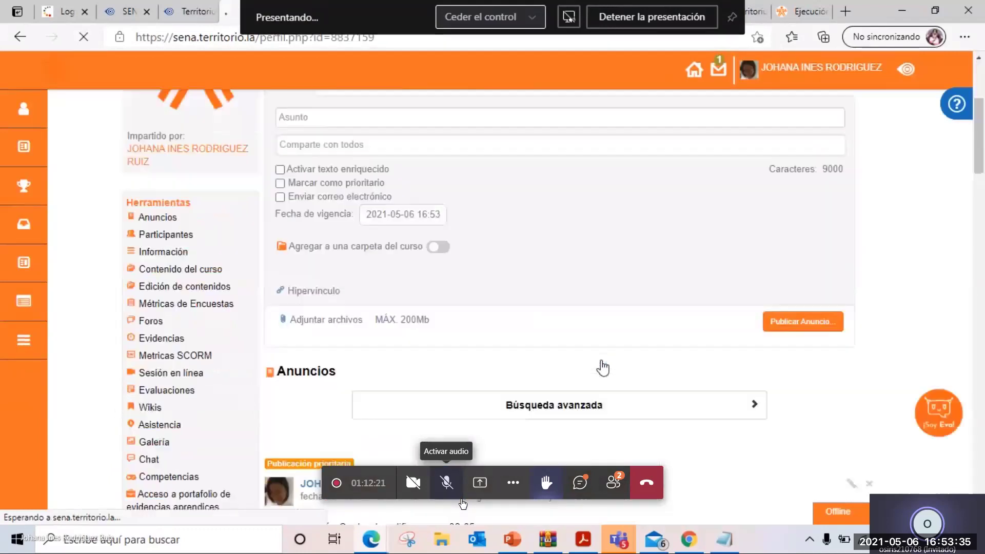
pyautogui.scroll(-1, 603, 368)
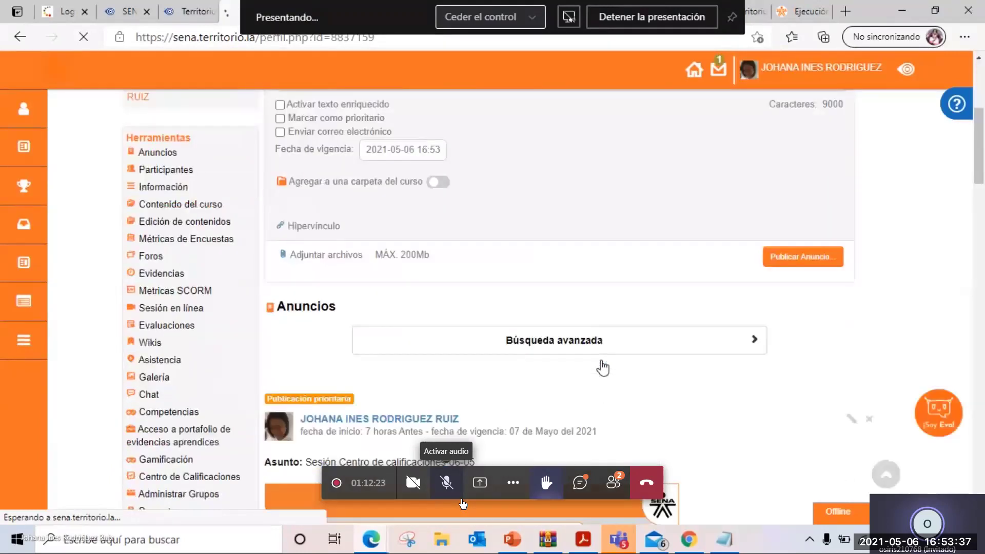
pyautogui.scroll(3, 174, 277)
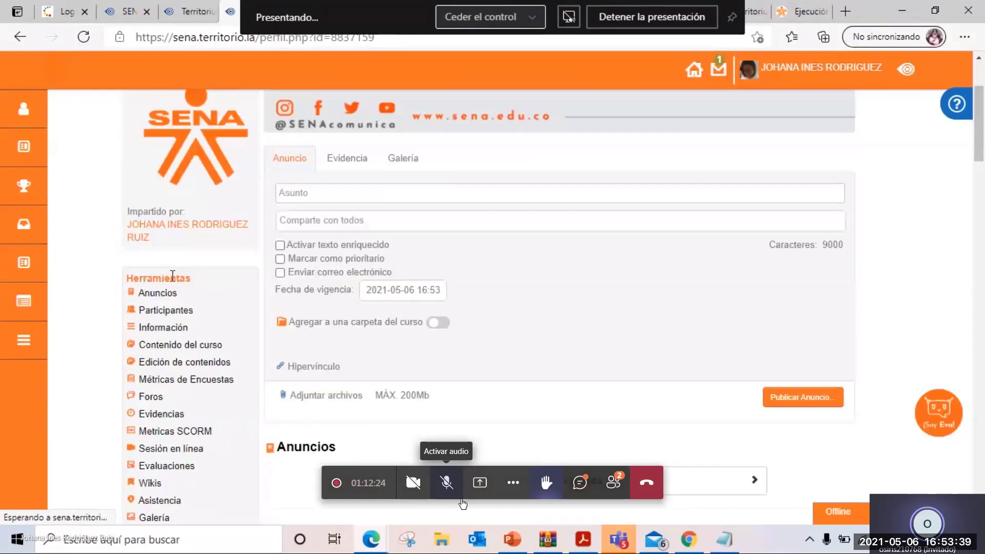
pyautogui.scroll(-5, 172, 276)
pyautogui.scroll(6, 175, 421)
pyautogui.scroll(1, 175, 421)
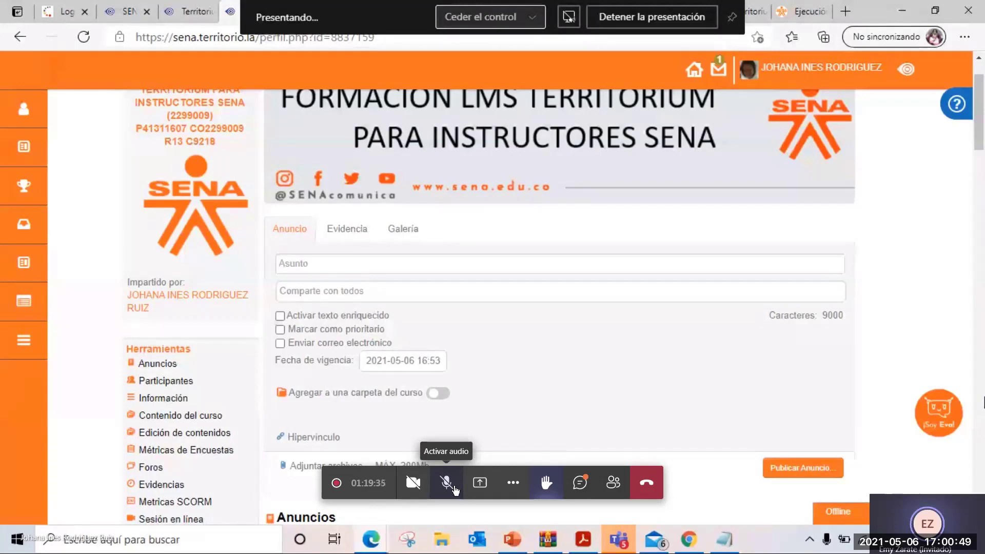
# - Turn on the microphone and switch to the ongoing Microsoft Teams meeting window
pyautogui.click(455, 488)
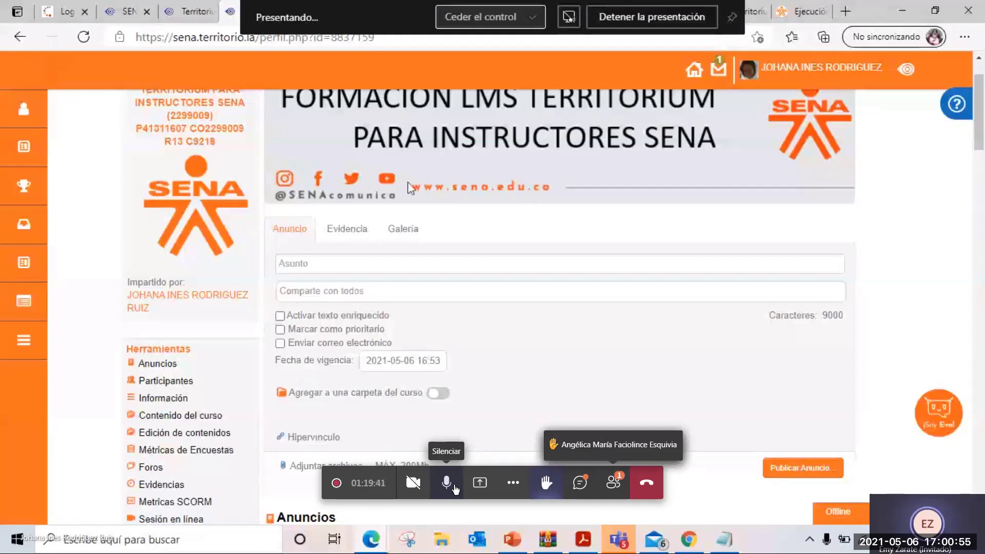
pyautogui.moveTo(618, 538)
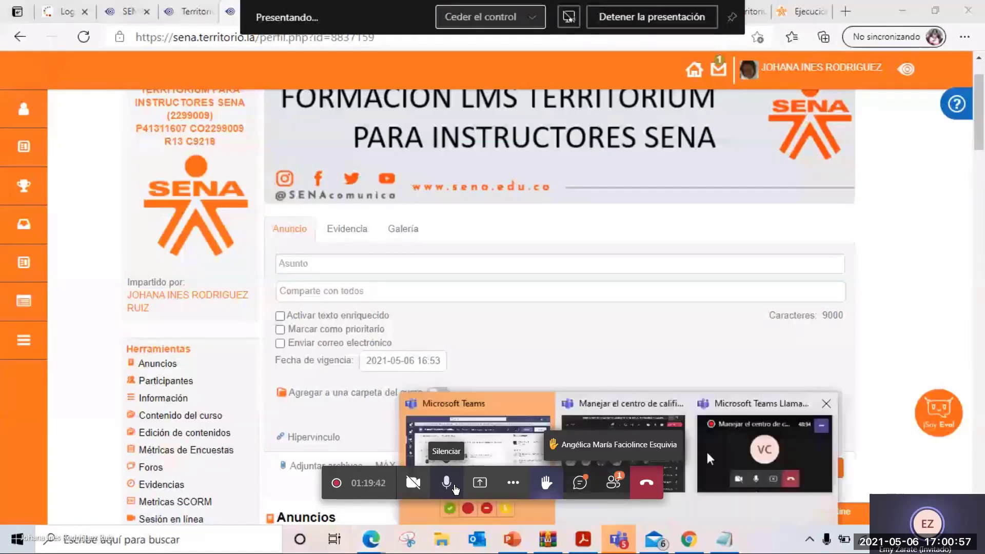
pyautogui.click(705, 450)
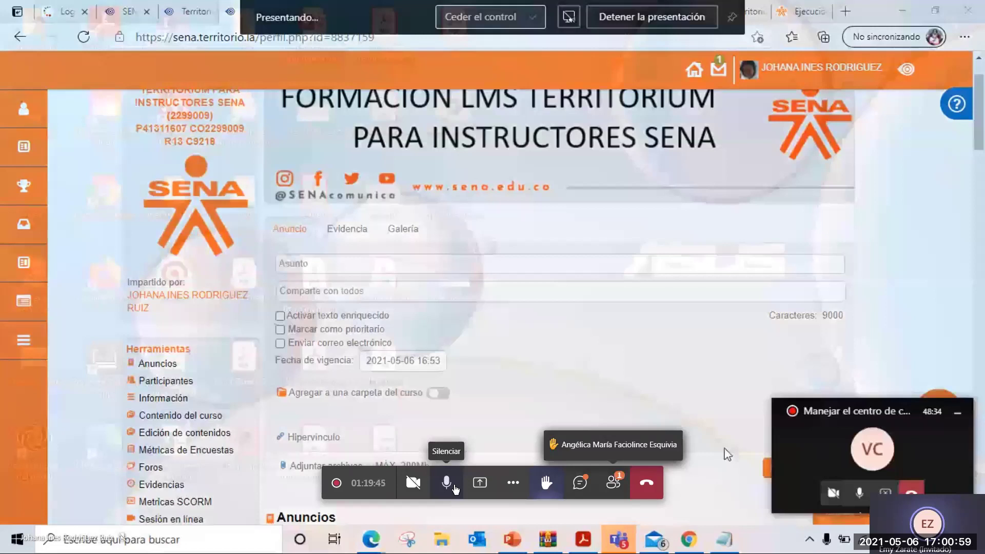
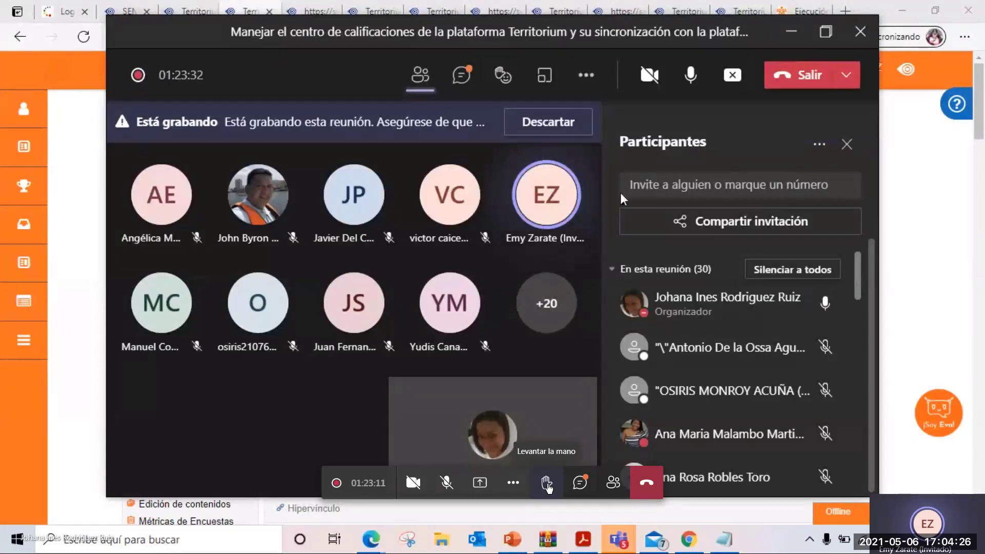
# - Check the options for a meeting participant, dismiss them without choosing any, and switch back to the course page in the browser
pyautogui.click(578, 238)
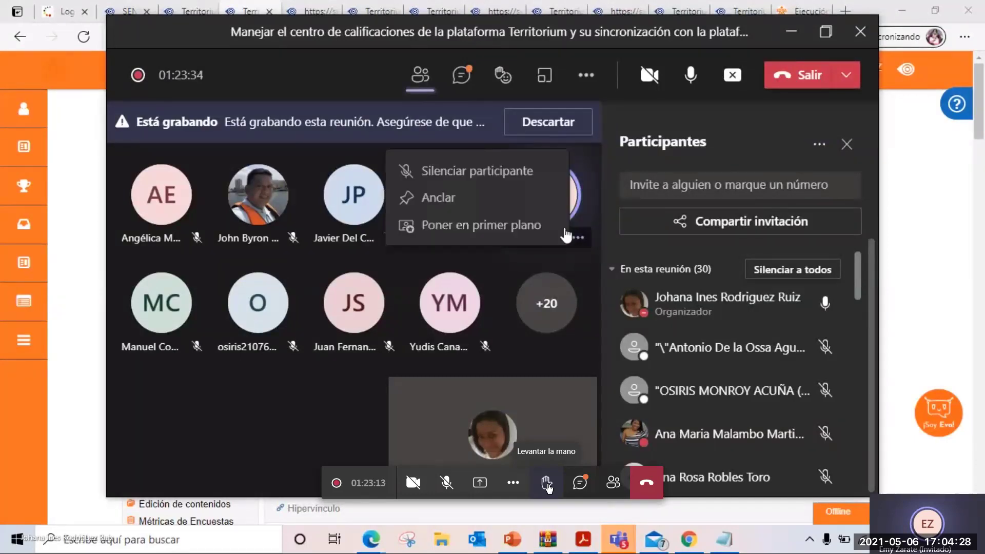
pyautogui.click(700, 138)
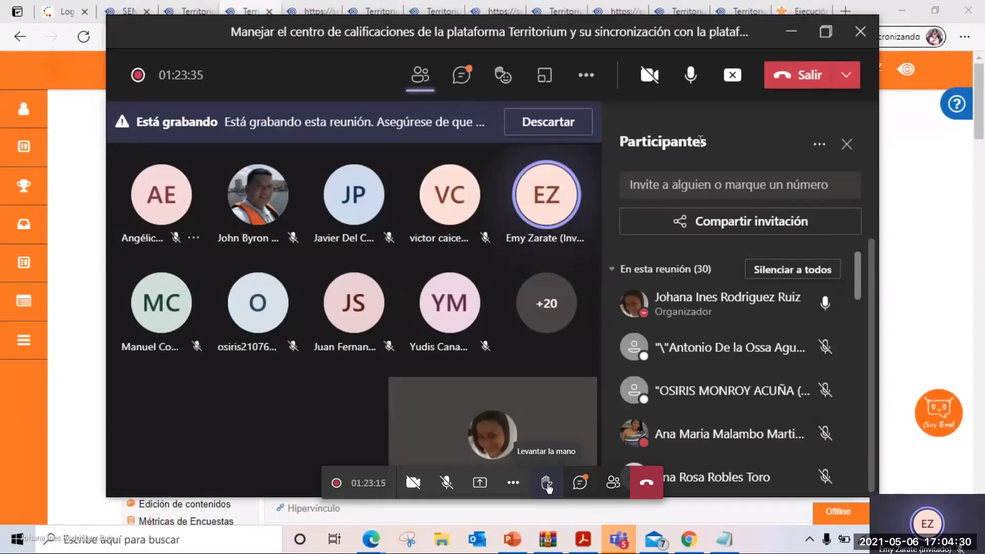
pyautogui.hotkey('alt', 'Tab')
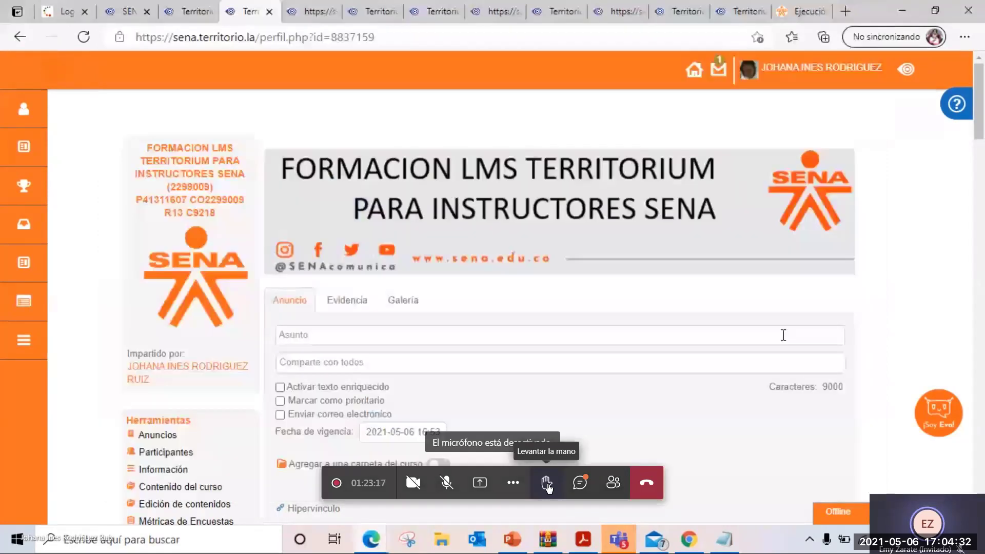
# - Open the Seguimiento tool of the FORMACION LMS TERRITORIUM course
pyautogui.scroll(-7, 226, 277)
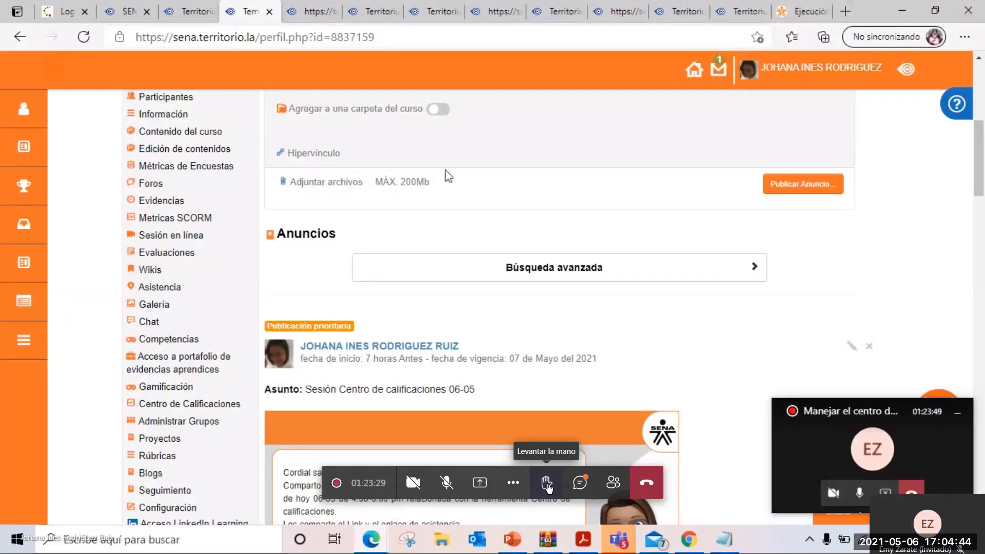
pyautogui.scroll(-1, 277, 306)
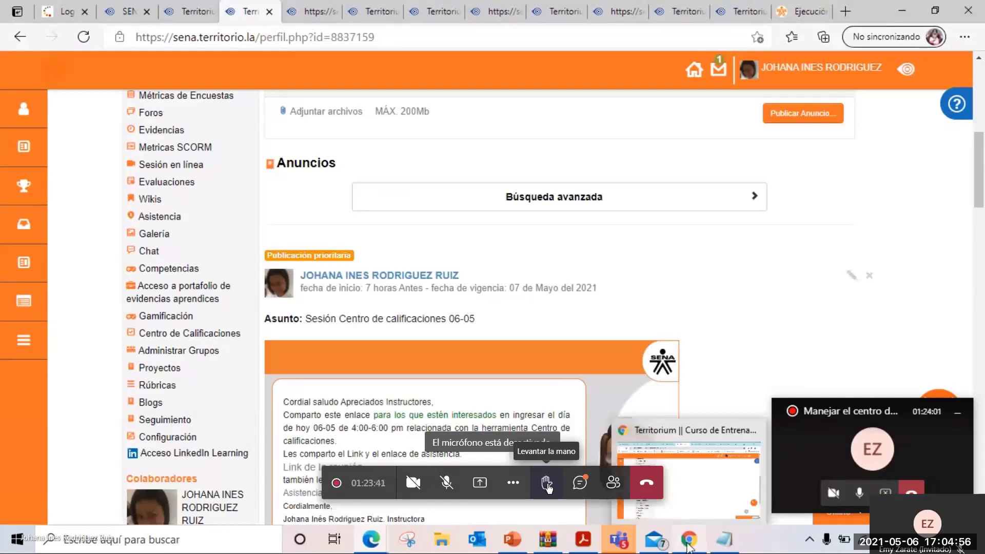
pyautogui.click(172, 423)
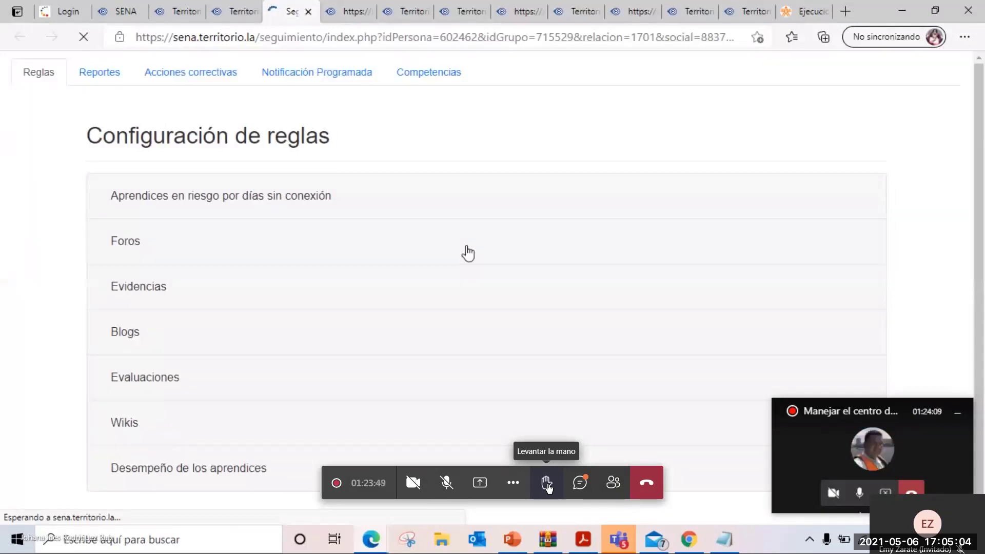
# - Return to the FORMACION LMS TERRITORIUM course page and look over its tools and announcements
pyautogui.click(238, 15)
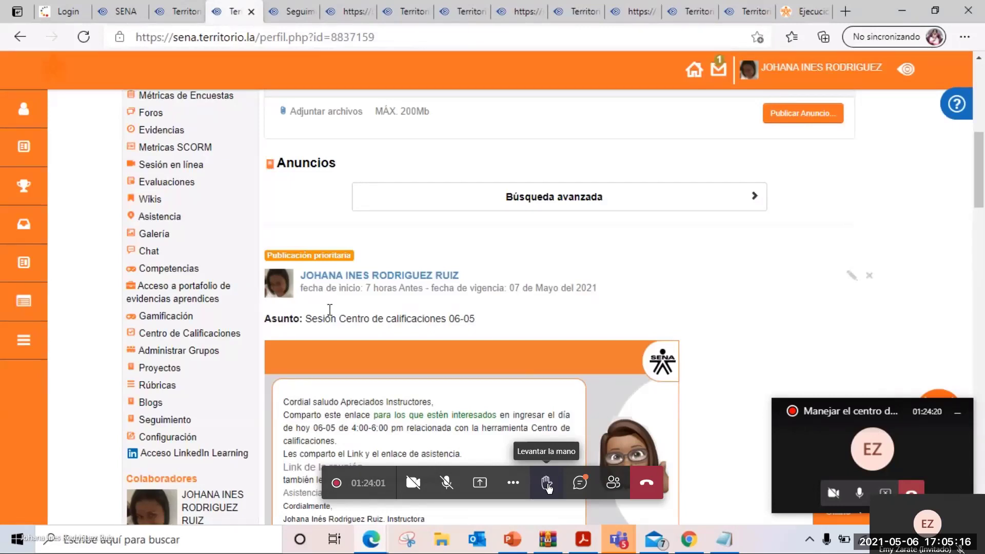
pyautogui.scroll(4, 205, 231)
pyautogui.scroll(-2, 186, 212)
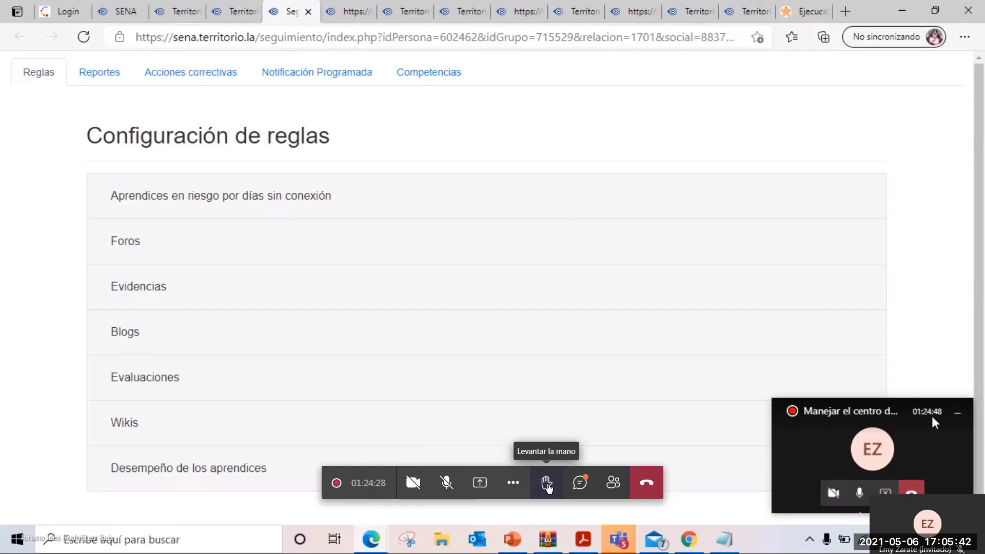
# - Minimize the floating meeting window and expand the Aprendices en riesgo por días sin conexión rule in Seguimiento
pyautogui.click(955, 413)
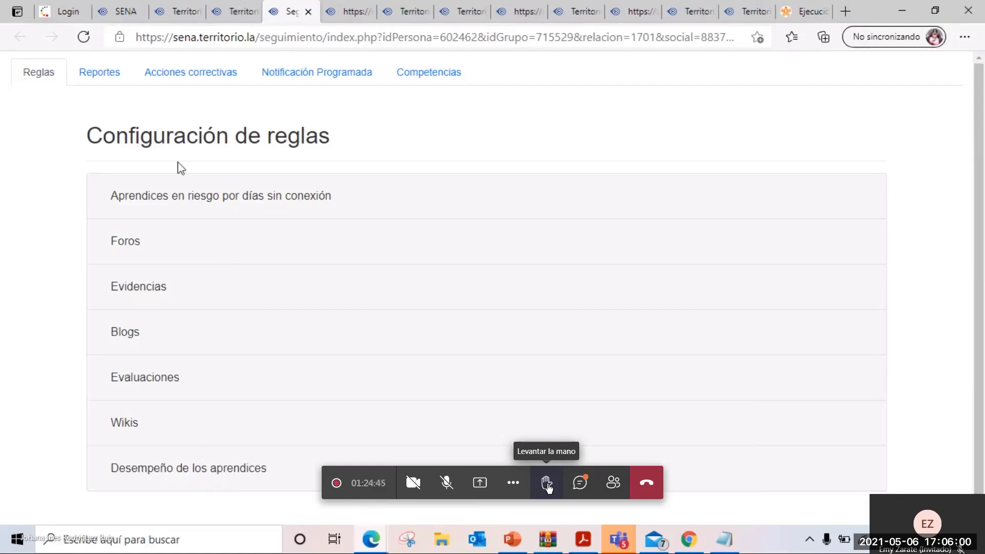
pyautogui.click(212, 203)
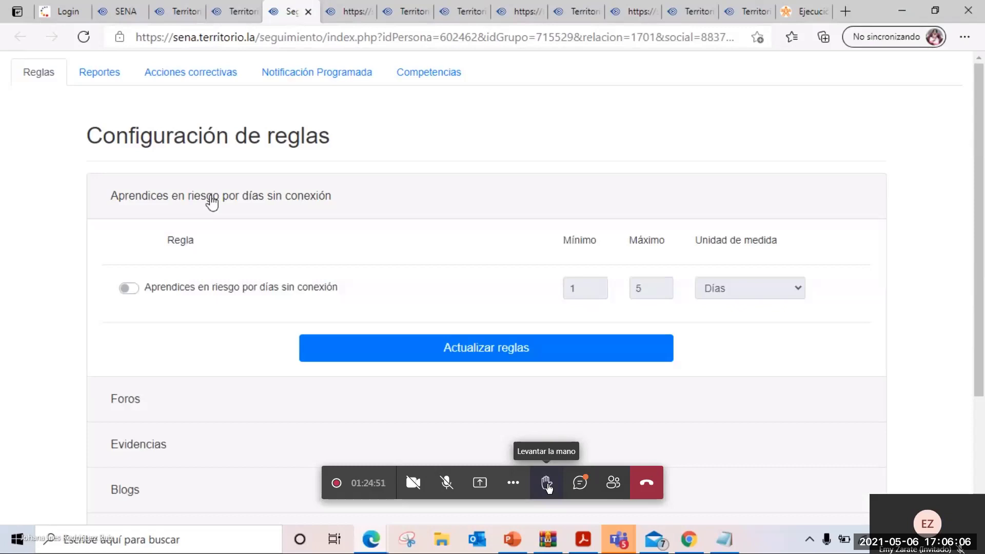
# - Enable the Aprendices en riesgo por días sin conexión rule and try to update it with minimum 0, maximum 3 and unit Días
pyautogui.click(136, 293)
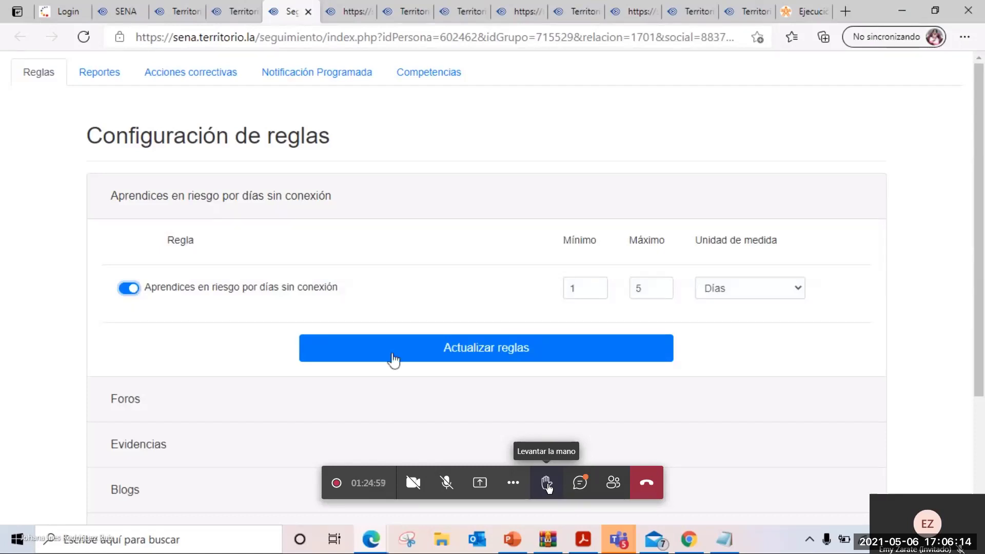
pyautogui.click(597, 293)
pyautogui.click(596, 294)
pyautogui.click(614, 268)
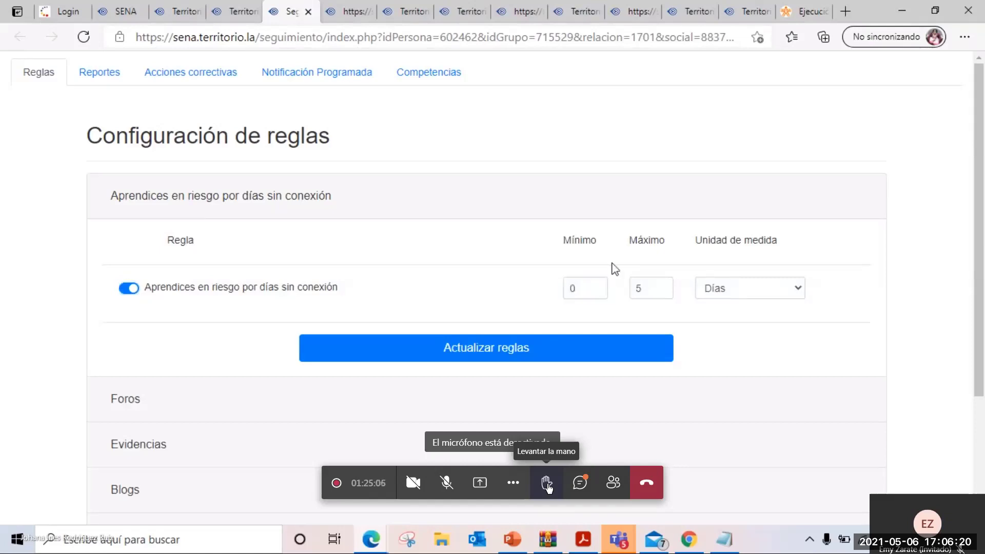
pyautogui.doubleClick(662, 292)
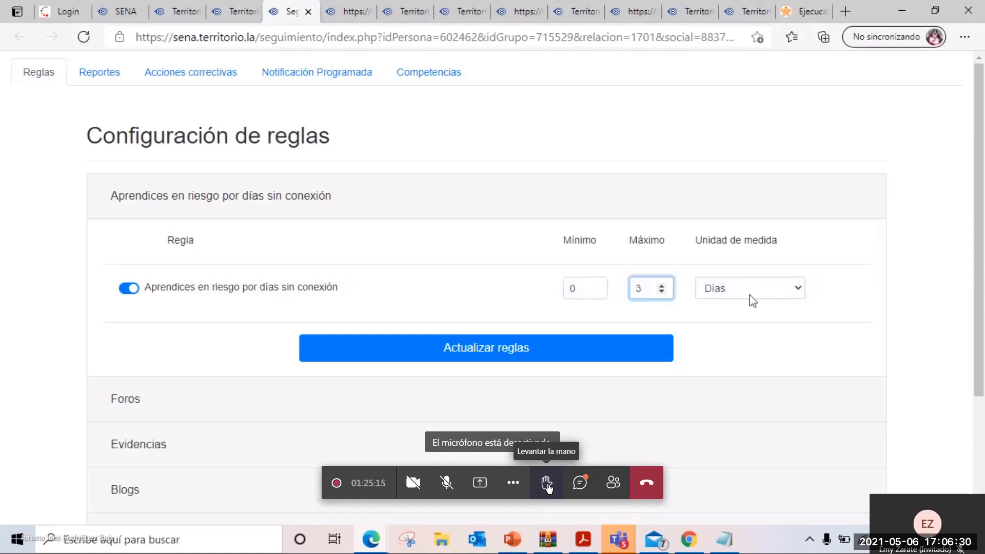
pyautogui.click(749, 295)
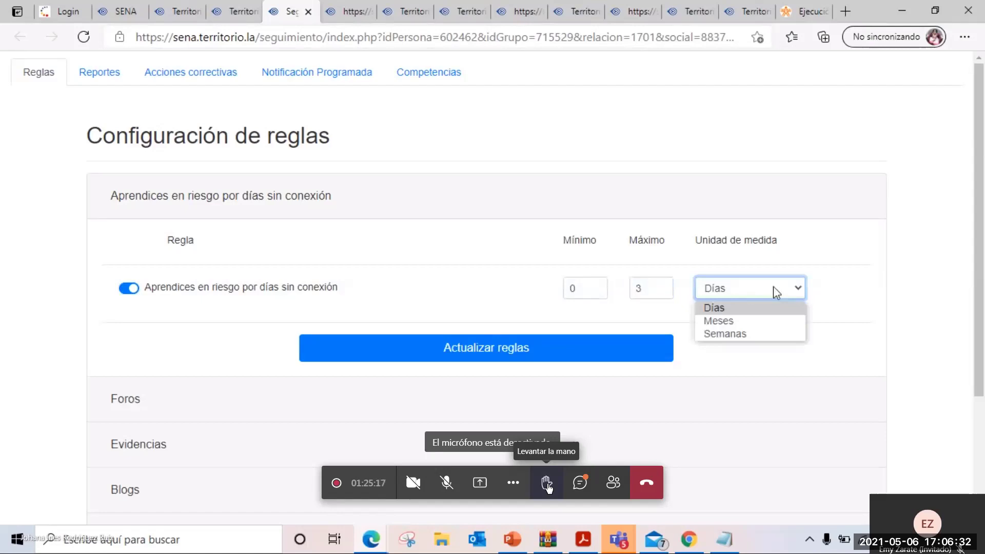
pyautogui.click(773, 287)
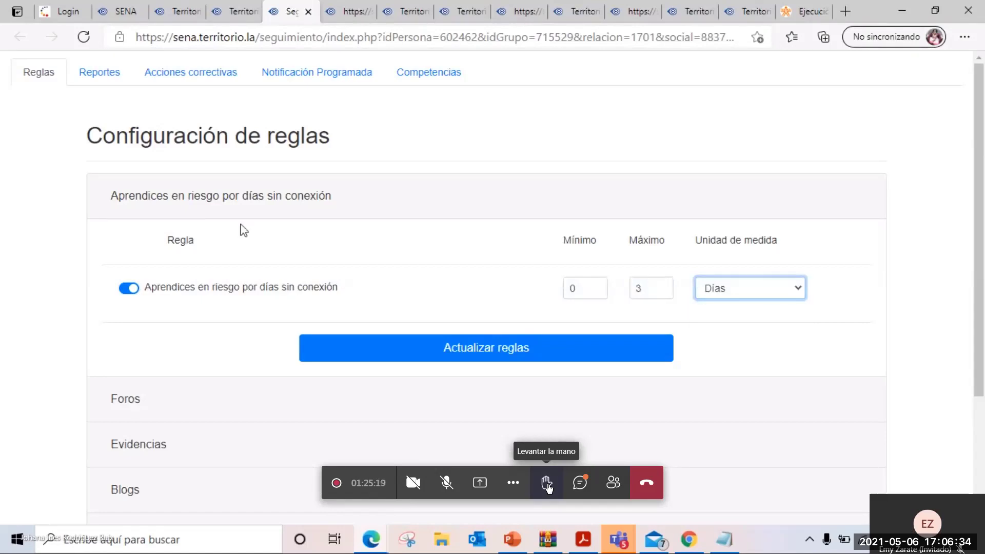
pyautogui.click(500, 351)
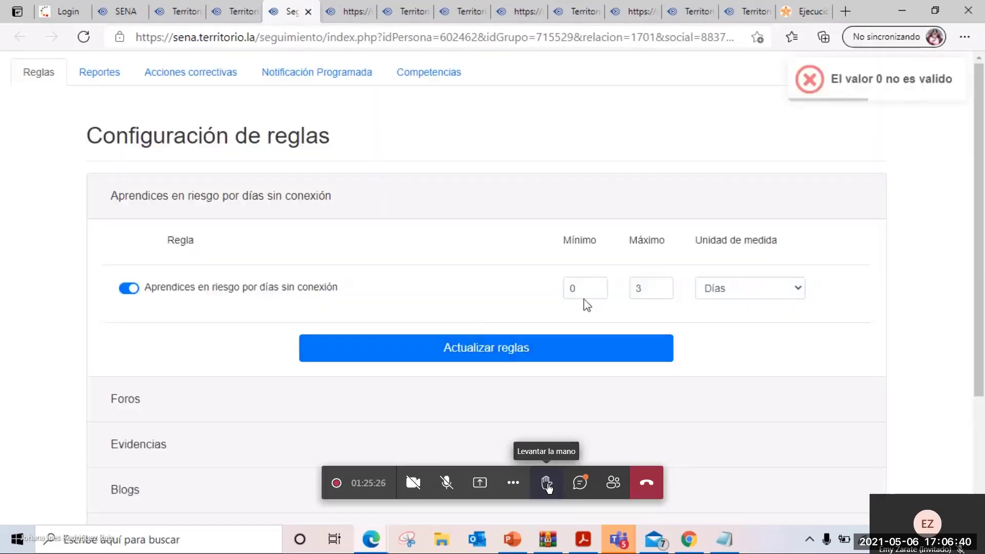
# - Set the minimum of the days-without-connection rule to 1 and update the rules
pyautogui.click(596, 285)
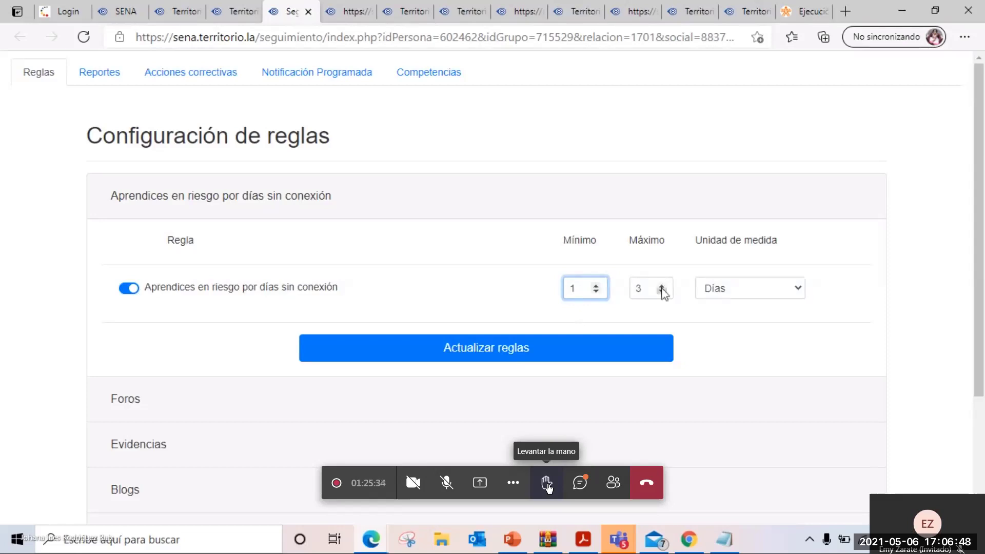
pyautogui.click(537, 350)
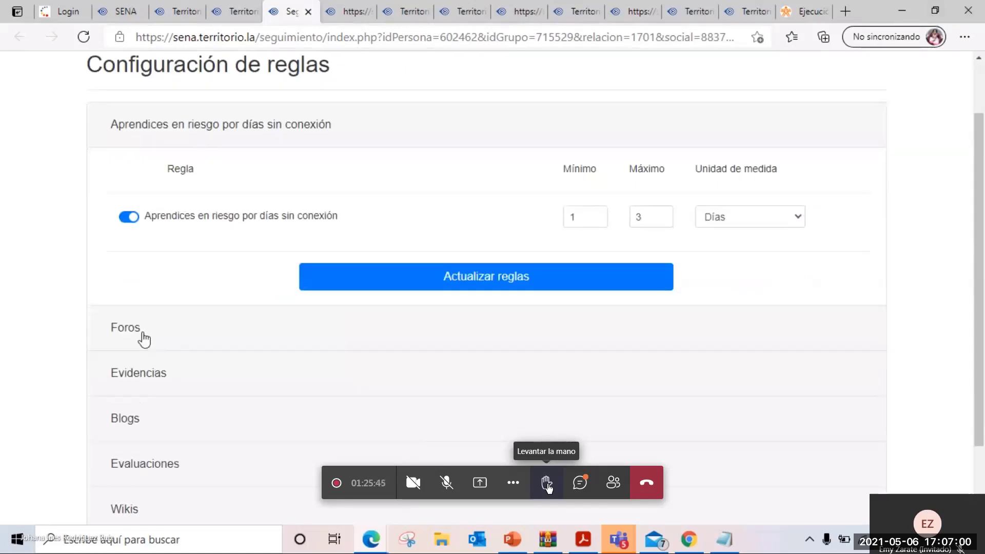
# - Enable the Participación mínima de aprendices en foros rule in the Foros section and update the rules
pyautogui.click(144, 337)
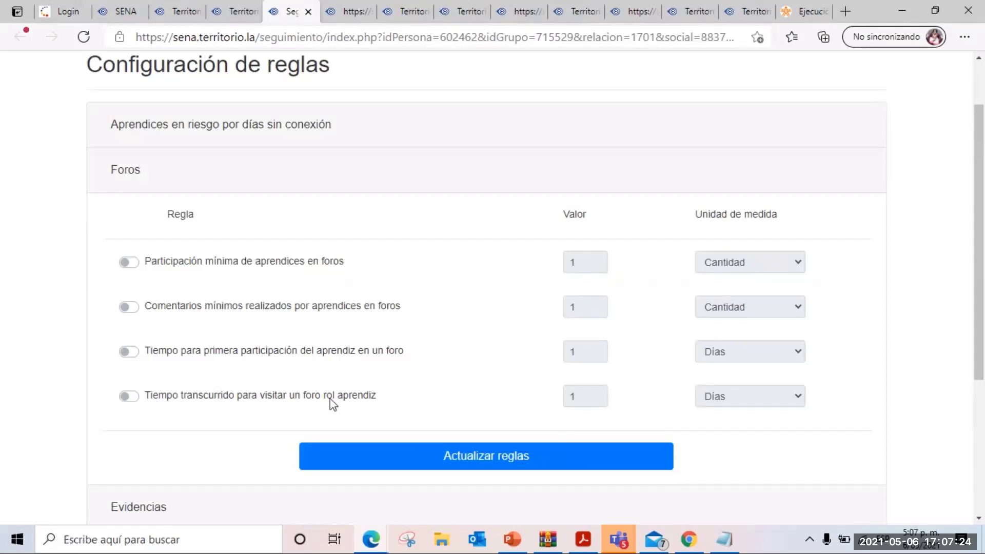
pyautogui.click(137, 264)
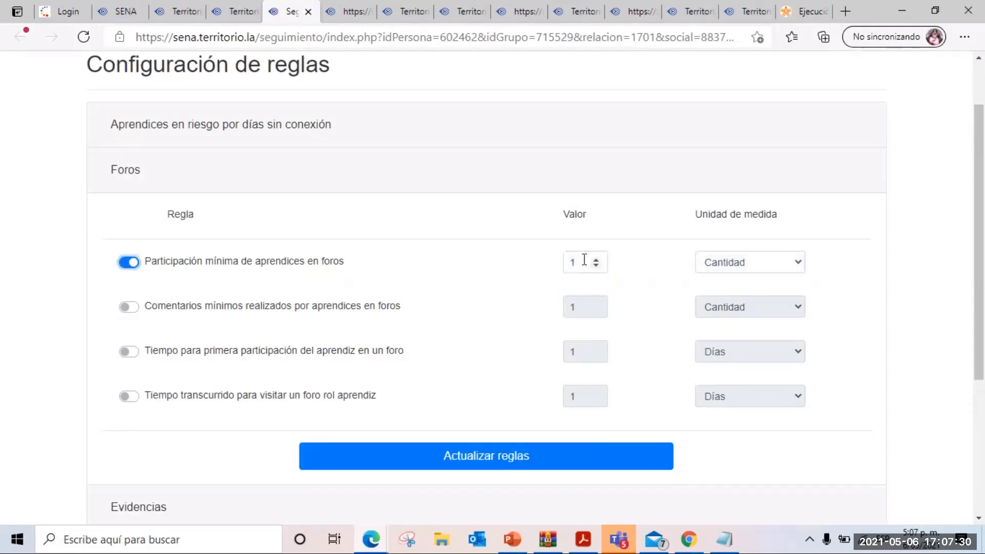
pyautogui.click(504, 457)
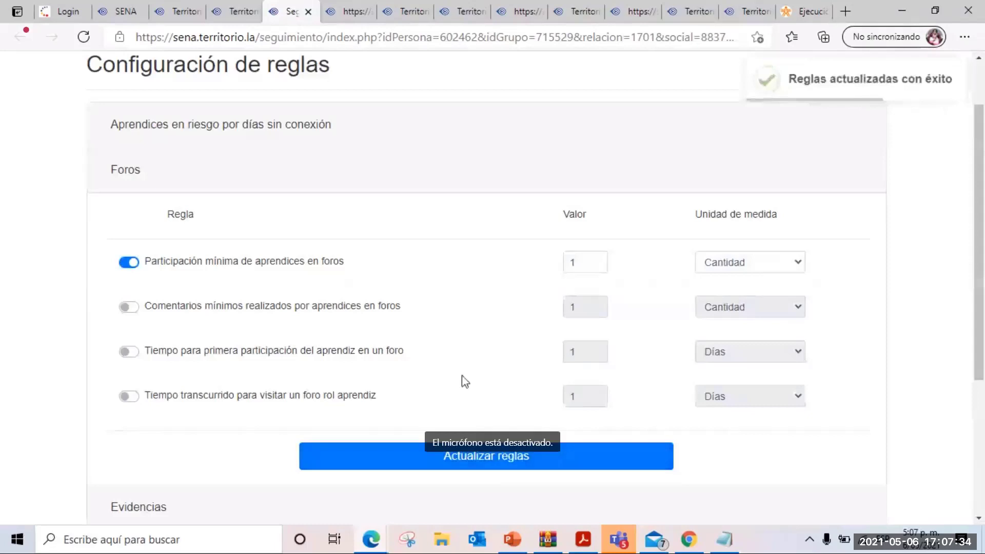
# - Expand the Evidencias section and enable the Cantidad de evidencias entregadas rule
pyautogui.scroll(-4, 162, 301)
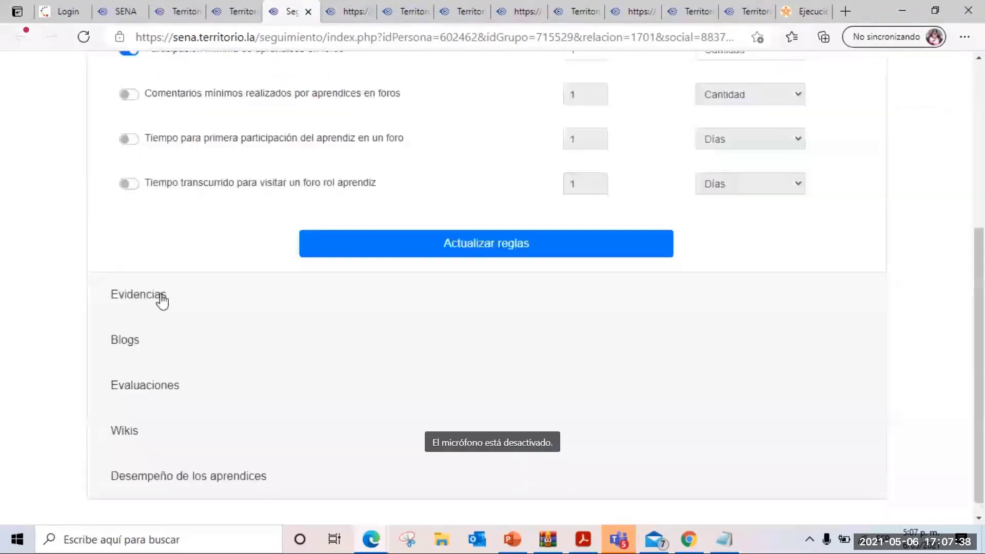
pyautogui.click(162, 301)
pyautogui.scroll(1, 226, 221)
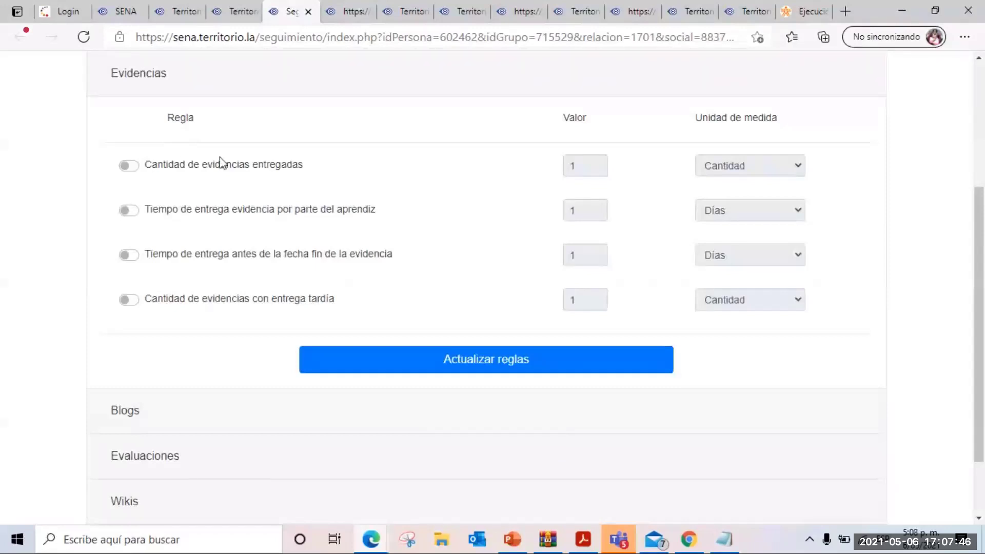
pyautogui.click(138, 170)
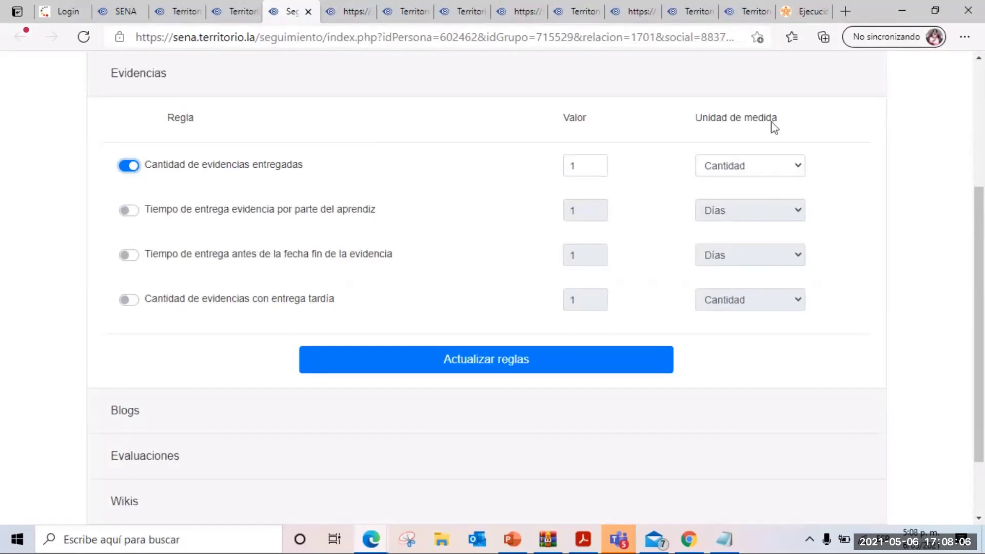
pyautogui.press('XF86AudioMicMute')
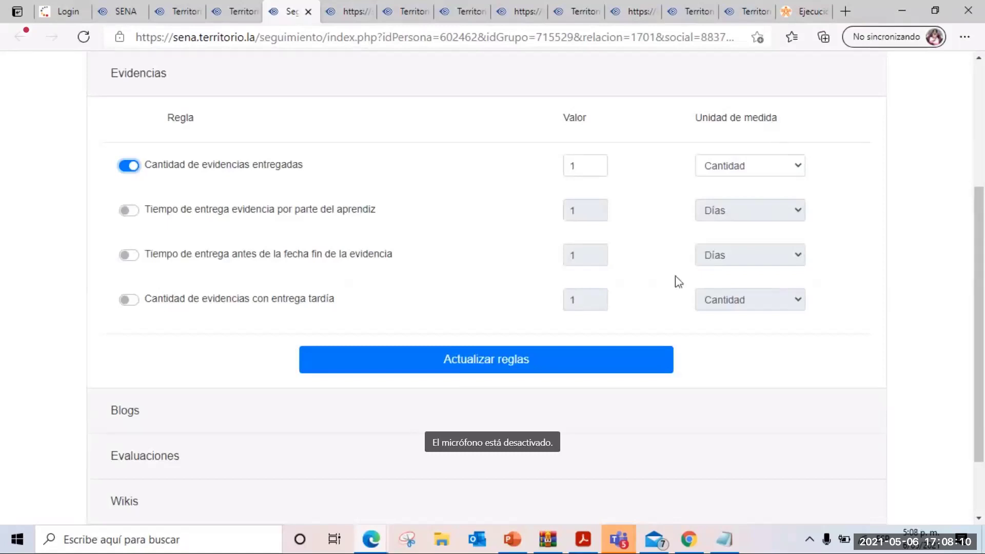
pyautogui.scroll(-2, 359, 308)
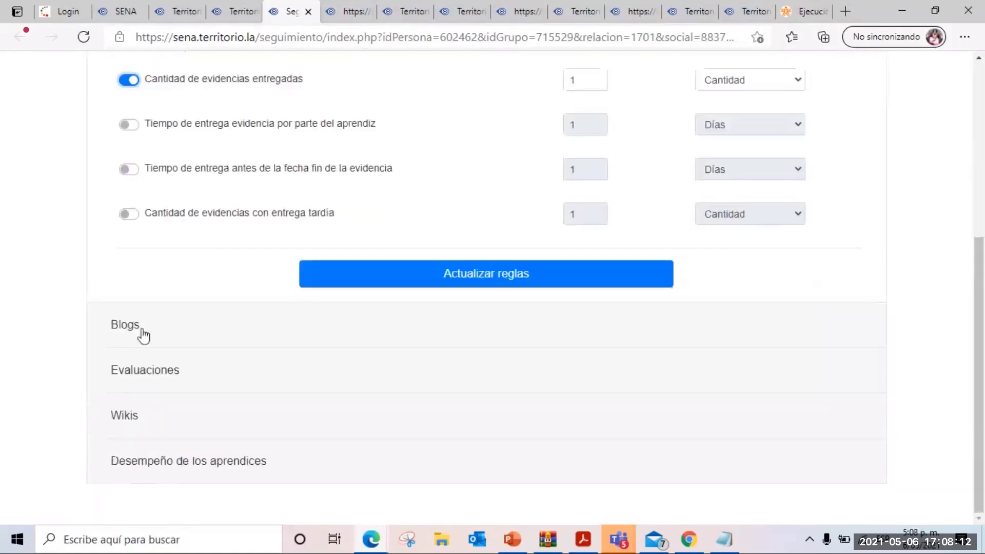
# - Enable the quantity rules for entries published in Blogs and for learner entries in Wikis, and update the rules
pyautogui.click(140, 331)
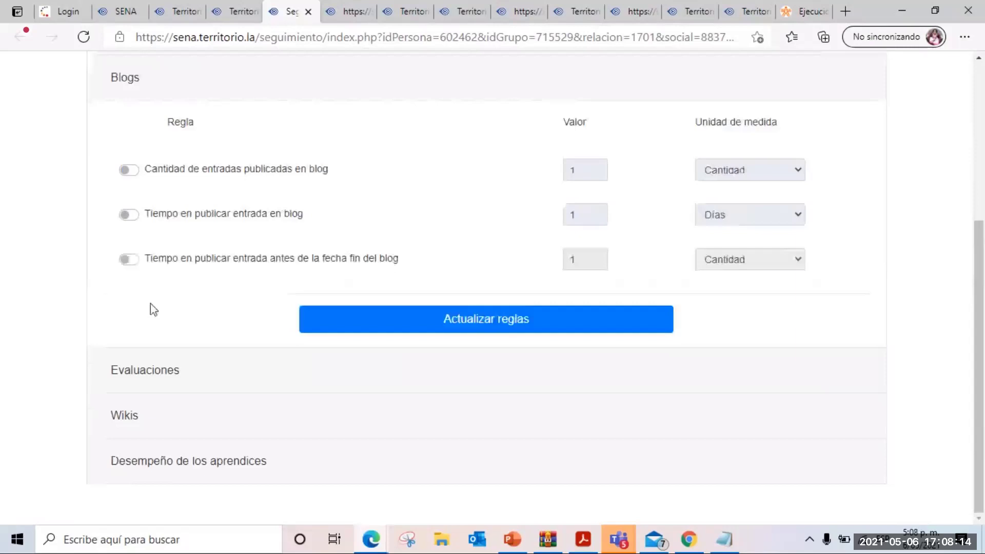
pyautogui.click(129, 170)
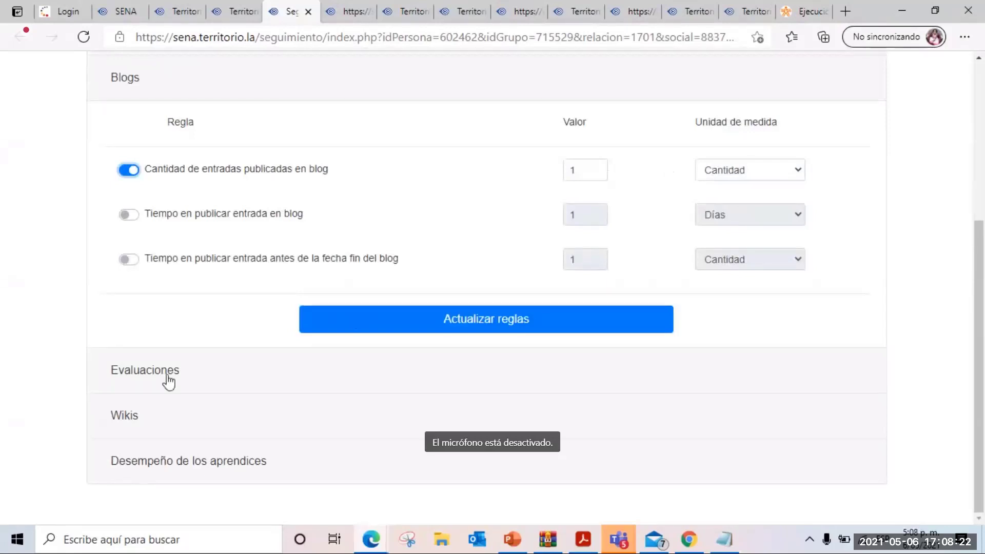
pyautogui.click(135, 425)
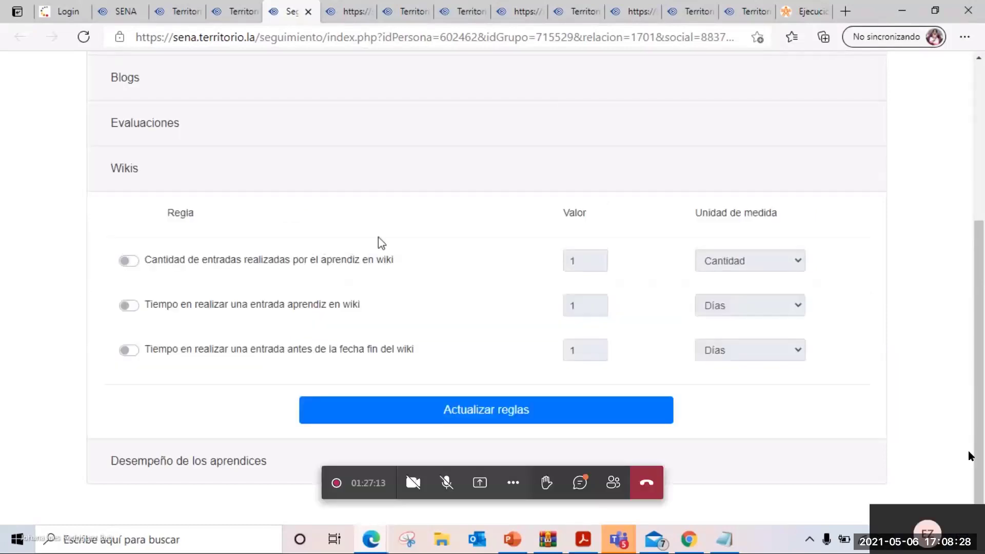
pyautogui.click(128, 261)
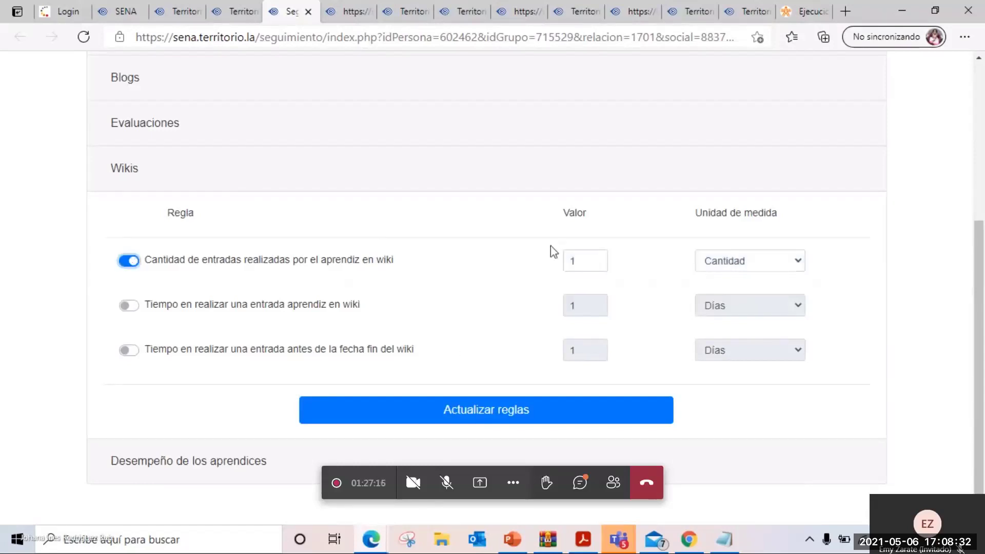
pyautogui.click(485, 415)
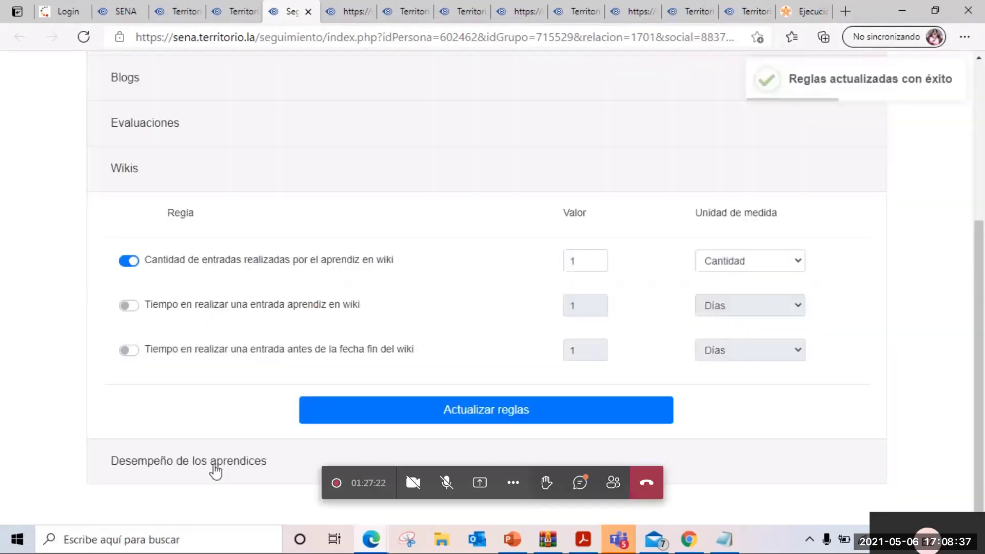
# - Show the rule offered under Desempeño de los aprendices
pyautogui.click(214, 464)
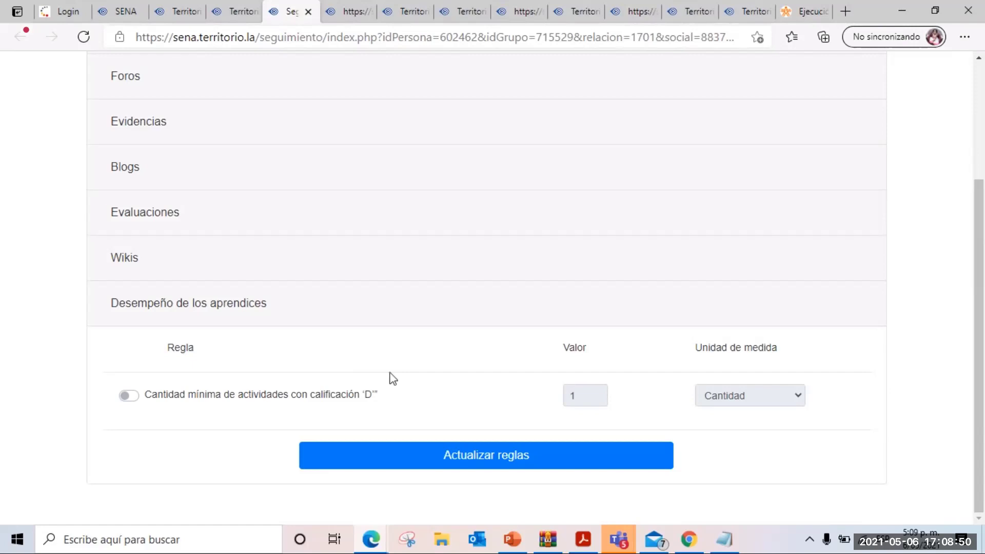
pyautogui.scroll(1, 391, 375)
pyautogui.scroll(2, 482, 387)
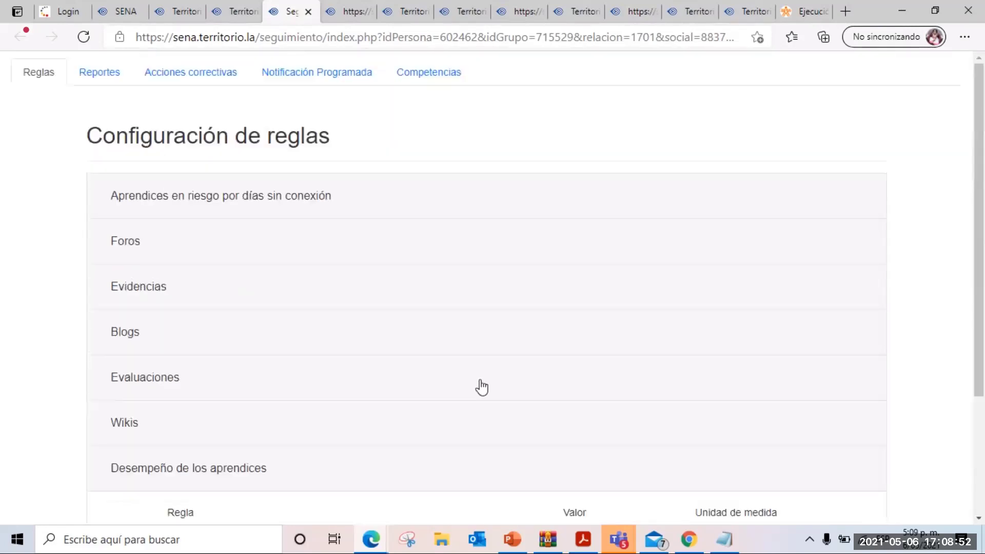
# - Open the Reportes section, check the send-frequency scheduling option, and look over the report dashboard
pyautogui.click(101, 78)
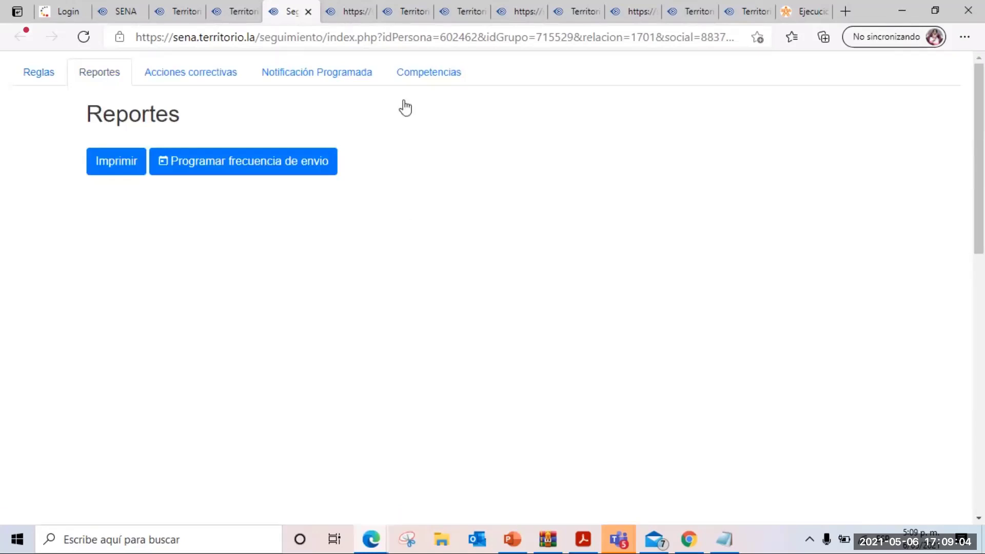
pyautogui.click(269, 169)
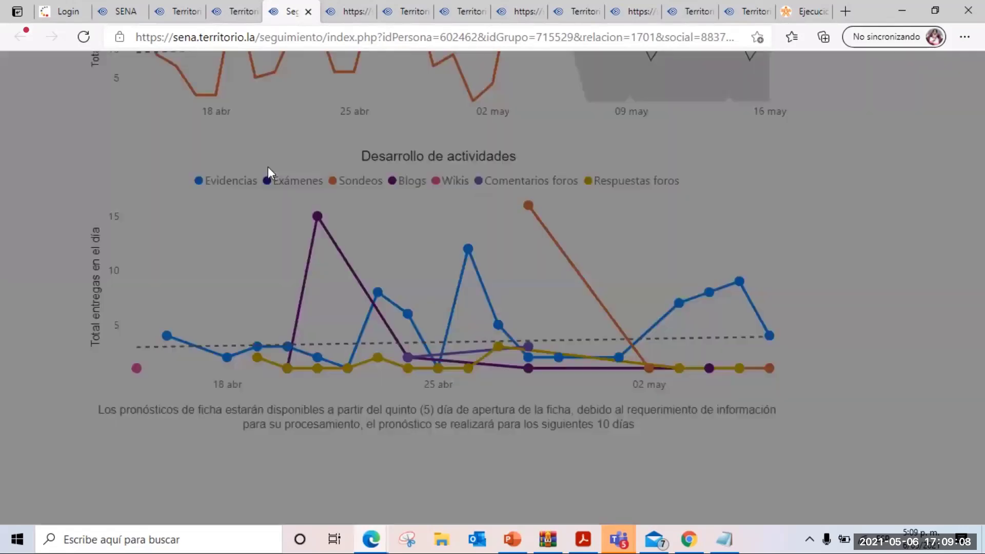
pyautogui.scroll(1, 575, 273)
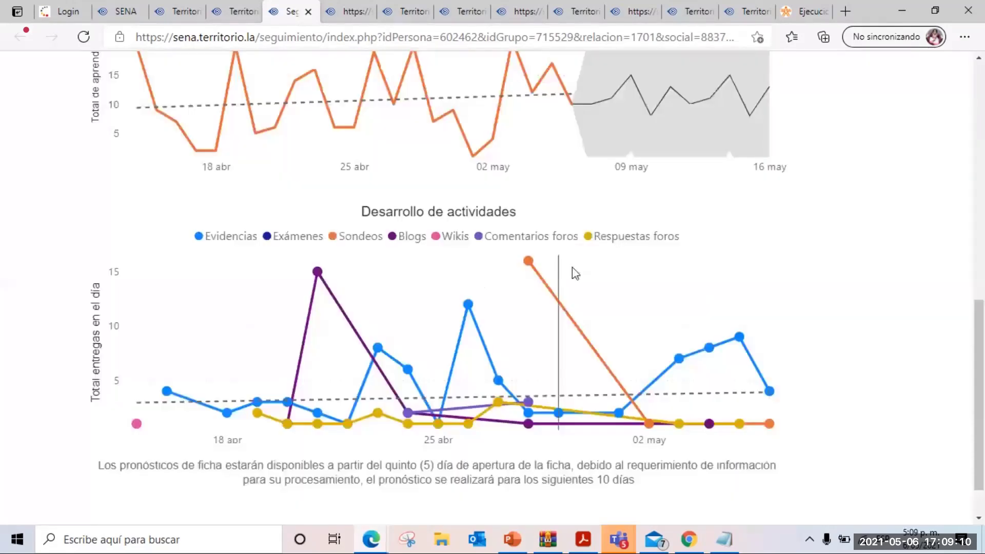
pyautogui.scroll(5, 576, 273)
pyautogui.scroll(3, 576, 270)
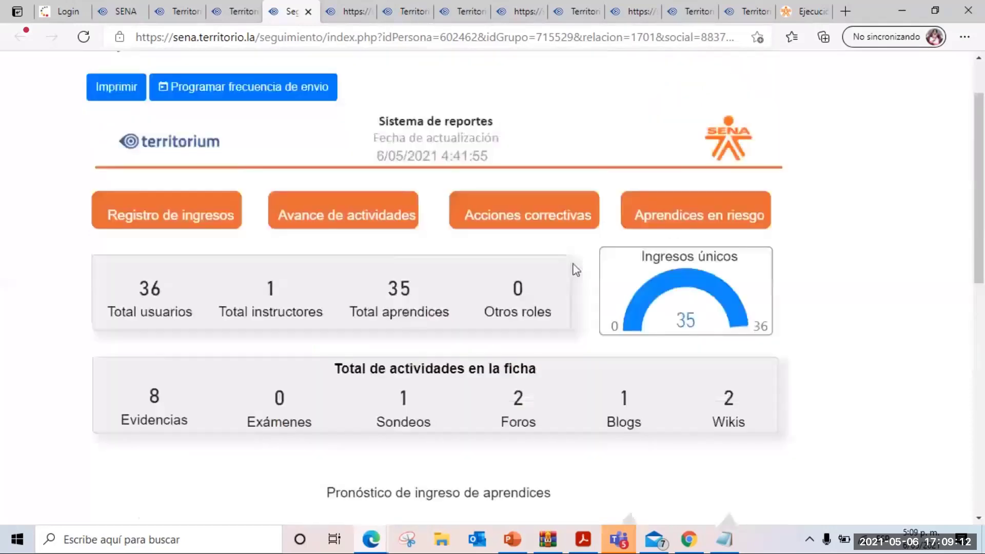
pyautogui.scroll(2, 575, 270)
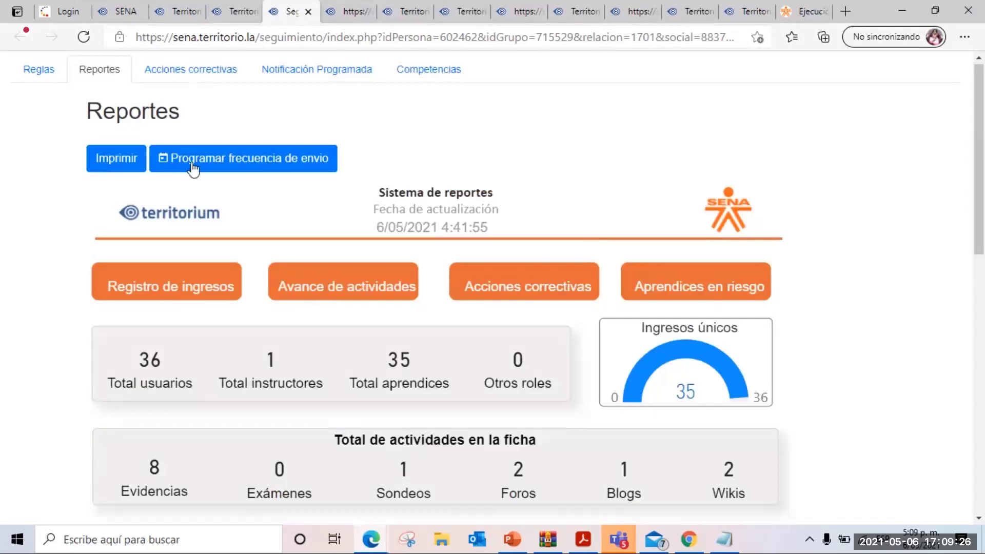
# - Print the report with Microsoft Print to PDF, saving it in Documentos as "reporte territorium"
pyautogui.click(124, 164)
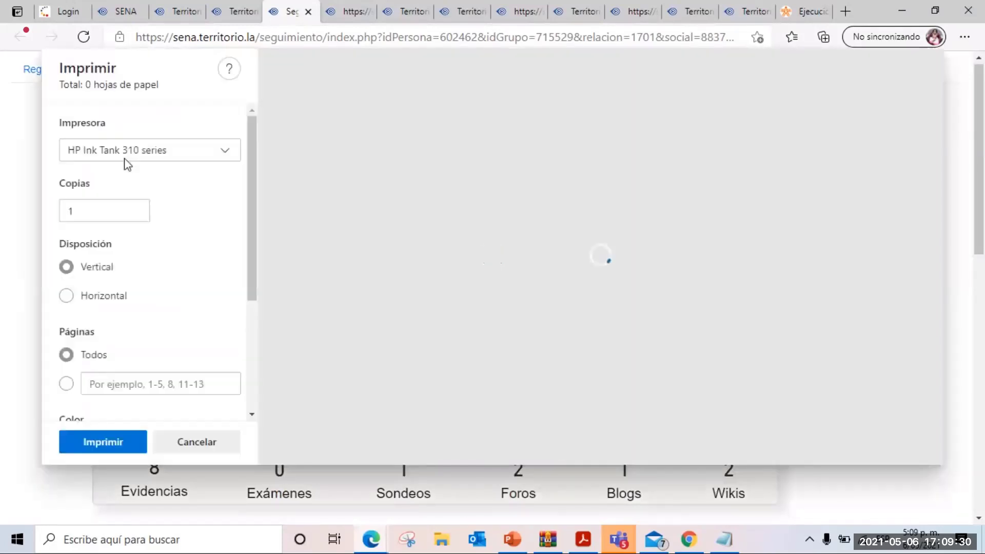
pyautogui.click(204, 151)
pyautogui.click(127, 203)
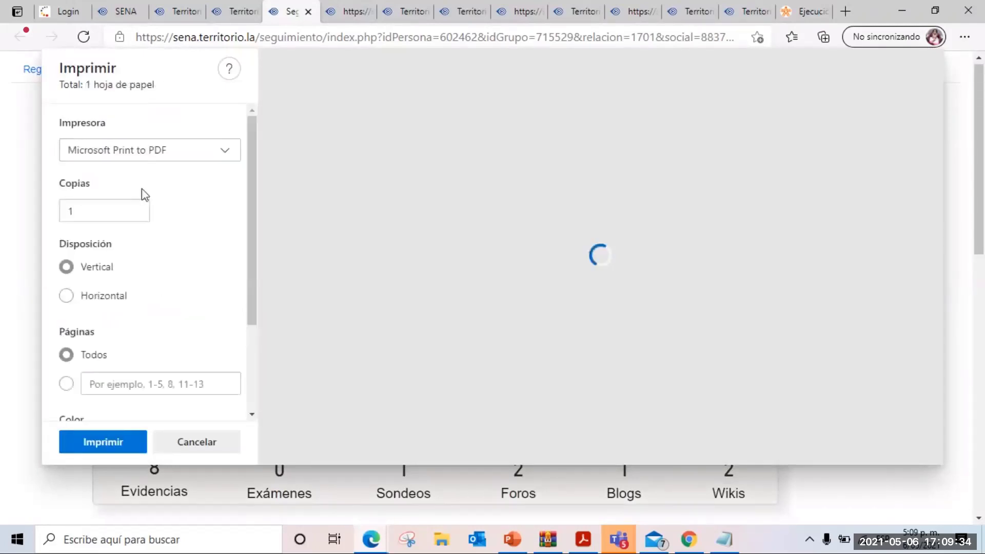
pyautogui.click(105, 442)
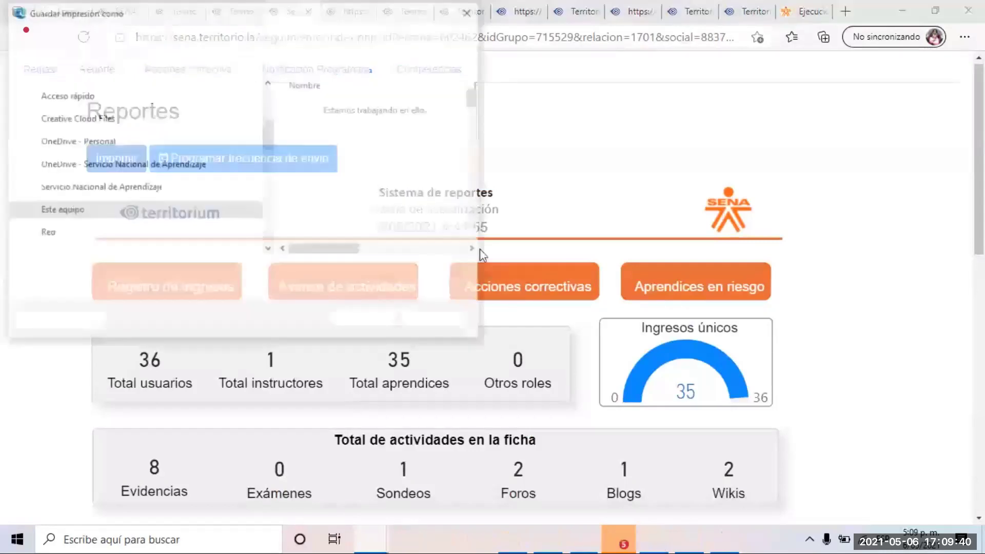
pyautogui.write('reporte ')
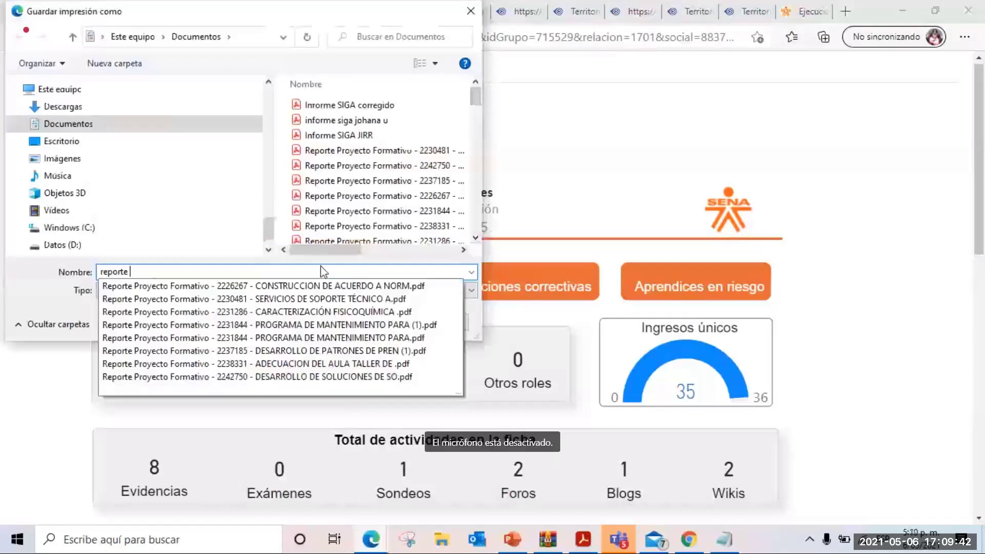
pyautogui.write('terri')
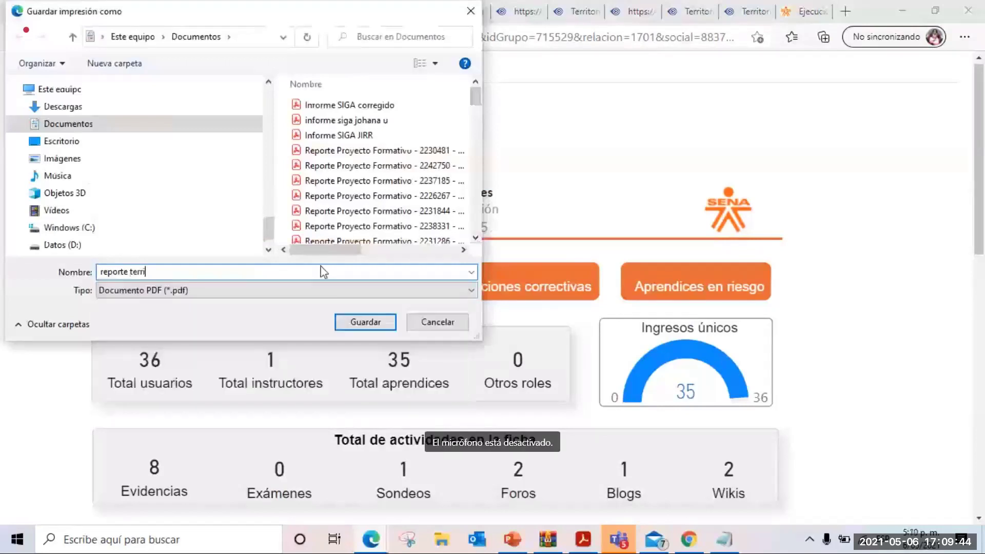
pyautogui.write('torium')
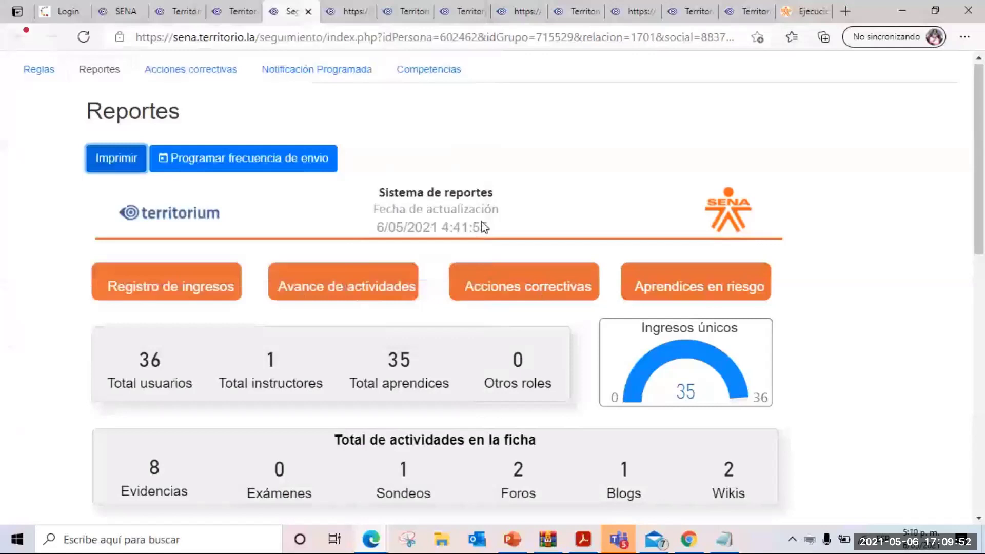
# - Examine the dashboard's user and activity totals, the Pronóstico de ingreso de aprendices chart, and the Desarrollo de actividades chart
pyautogui.scroll(-3, 481, 221)
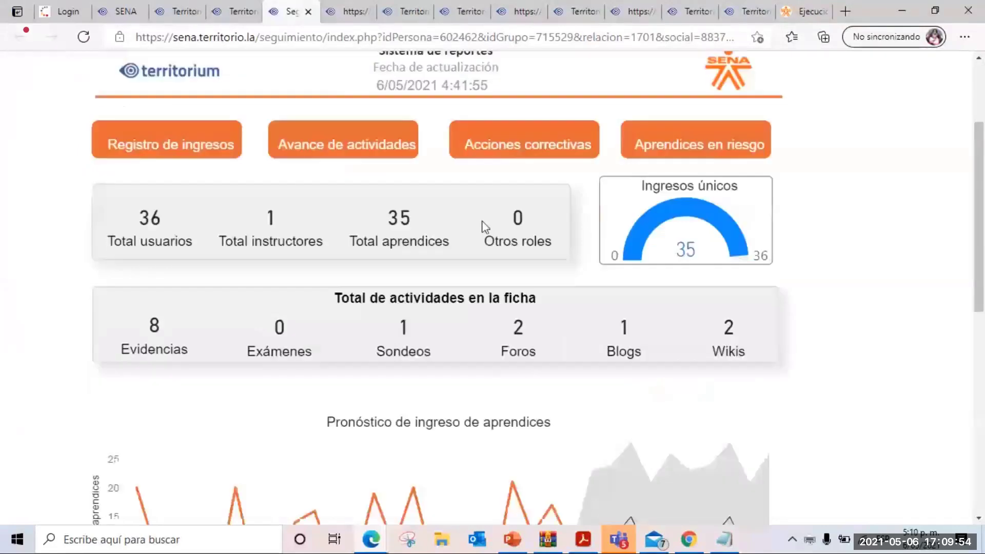
pyautogui.scroll(1, 552, 378)
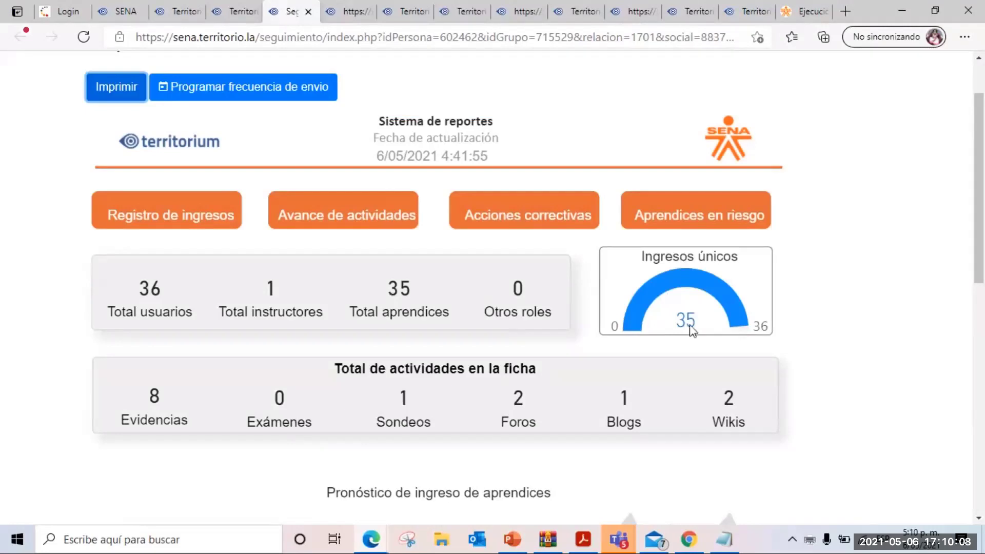
pyautogui.scroll(-2, 977, 235)
pyautogui.moveTo(977, 235); pyautogui.dragTo(982, 260)
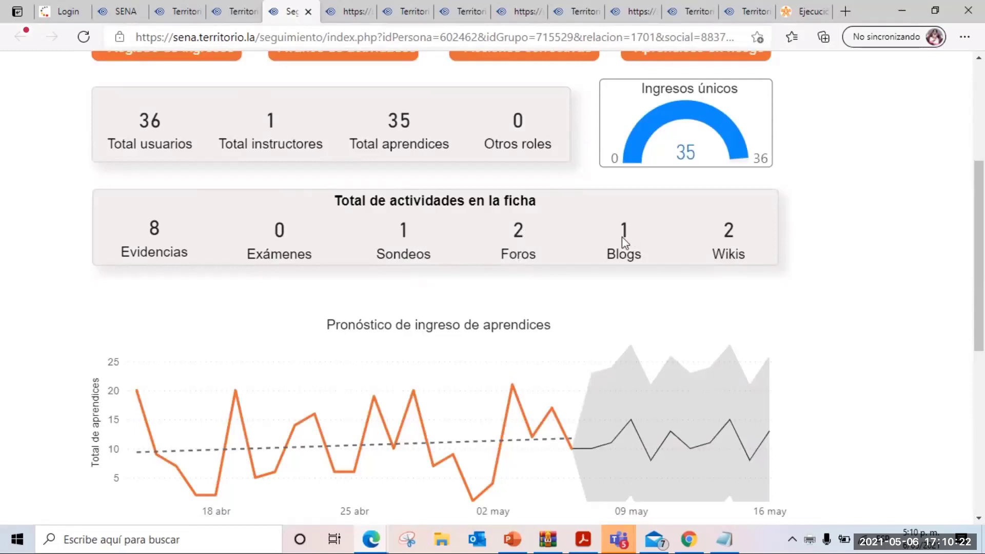
pyautogui.scroll(-1, 725, 242)
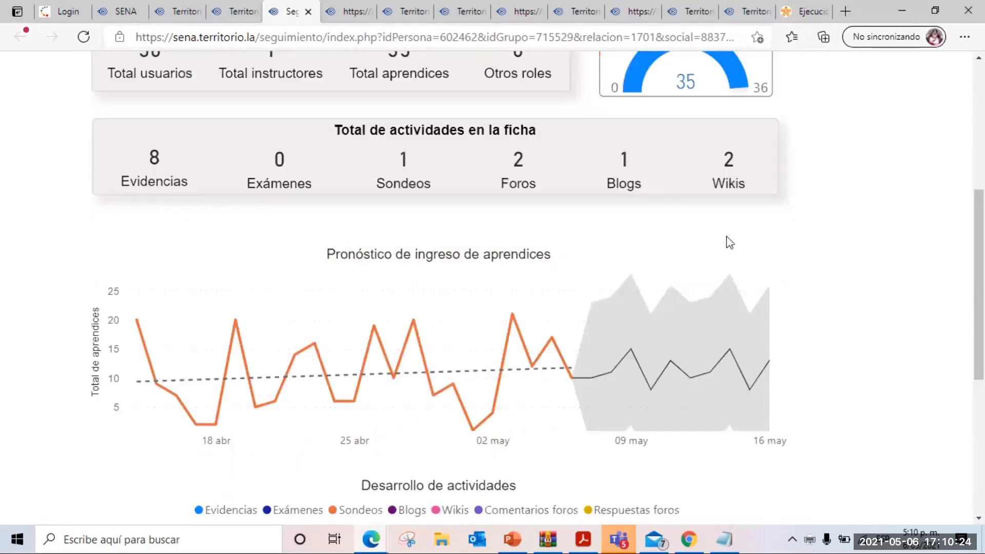
pyautogui.scroll(-1, 726, 241)
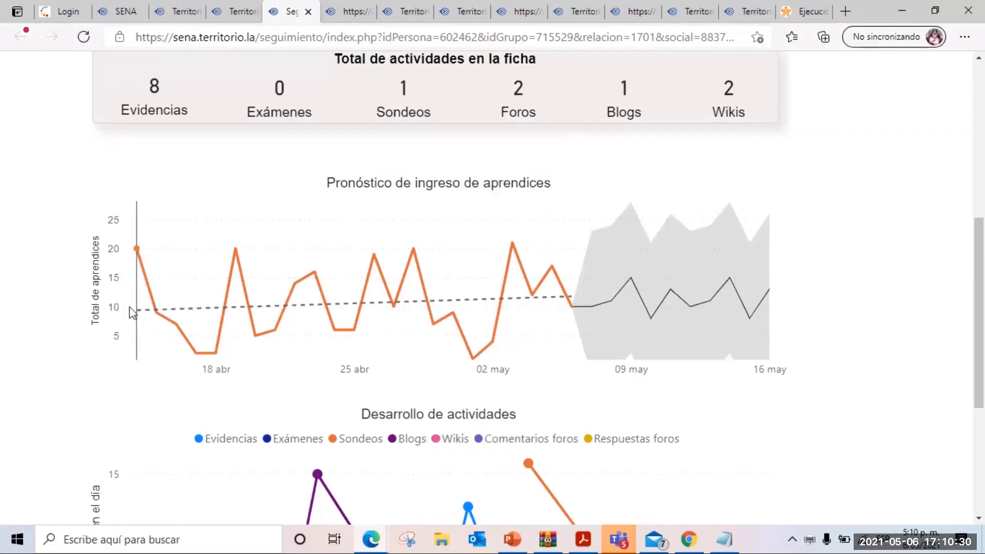
pyautogui.moveTo(130, 306)
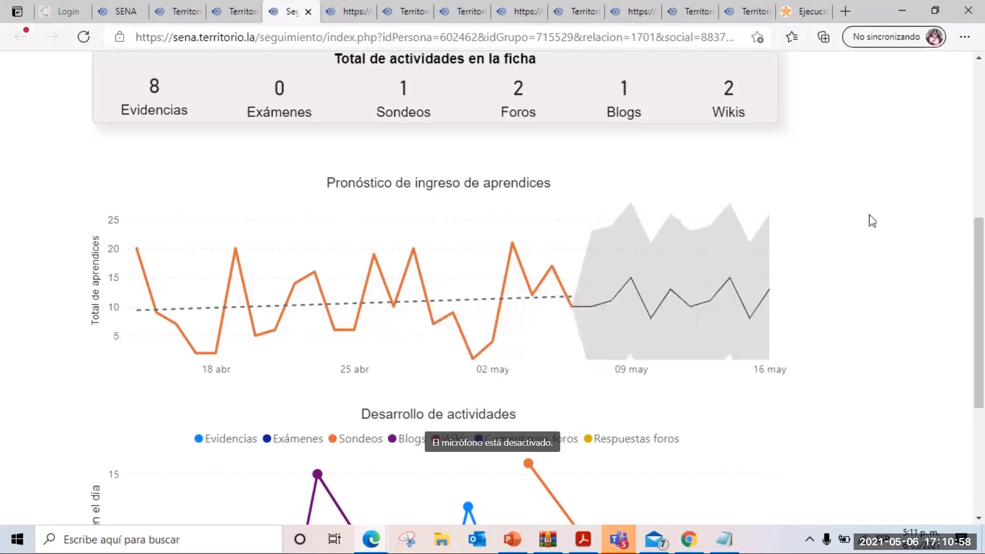
pyautogui.scroll(-1, 872, 221)
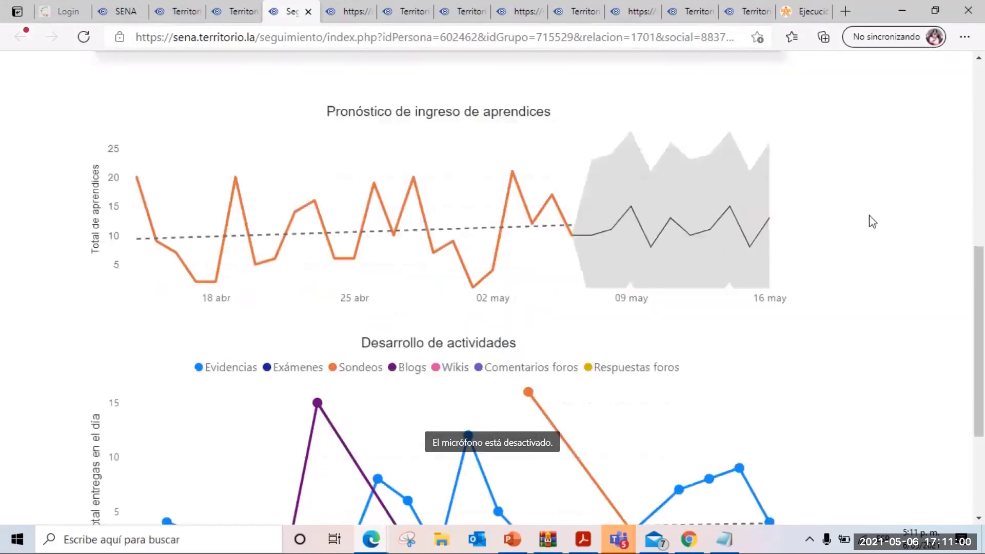
pyautogui.scroll(-2, 873, 222)
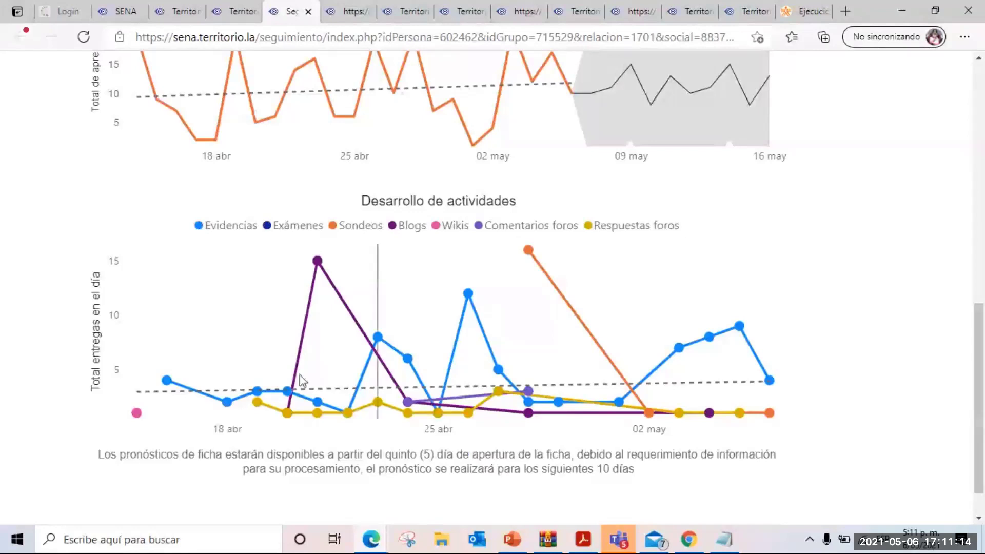
pyautogui.moveTo(173, 396)
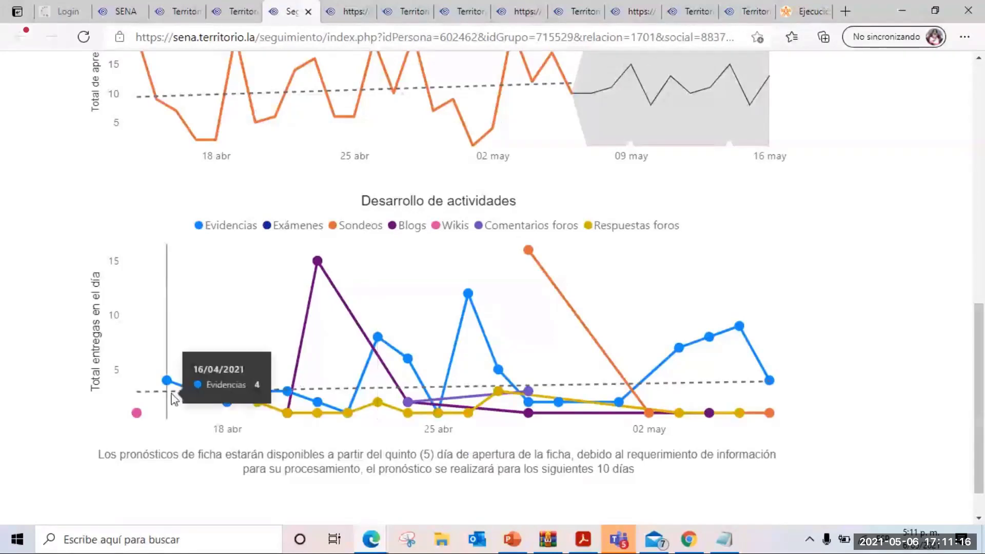
pyautogui.press('XF86AudioMicMute')
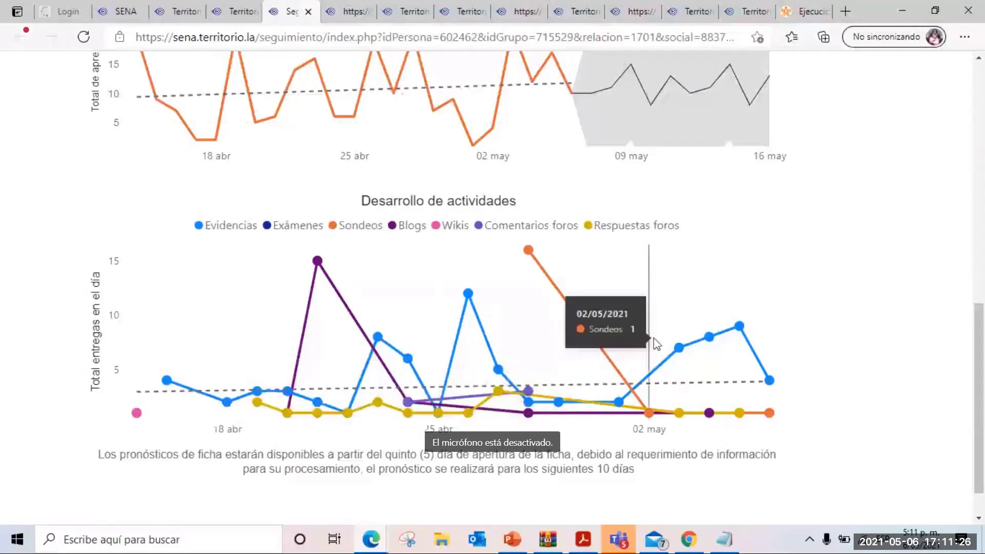
pyautogui.scroll(-1, 655, 343)
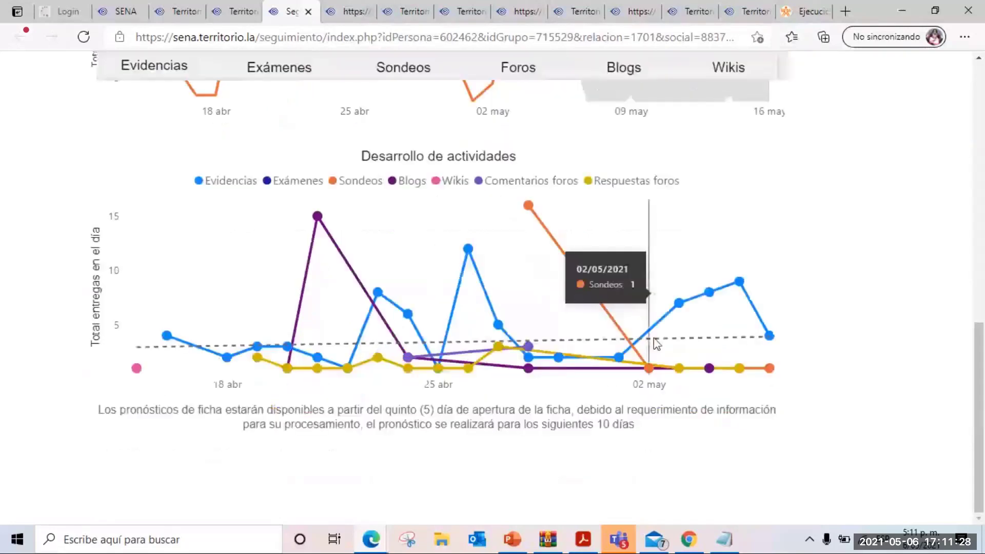
pyautogui.scroll(4, 655, 343)
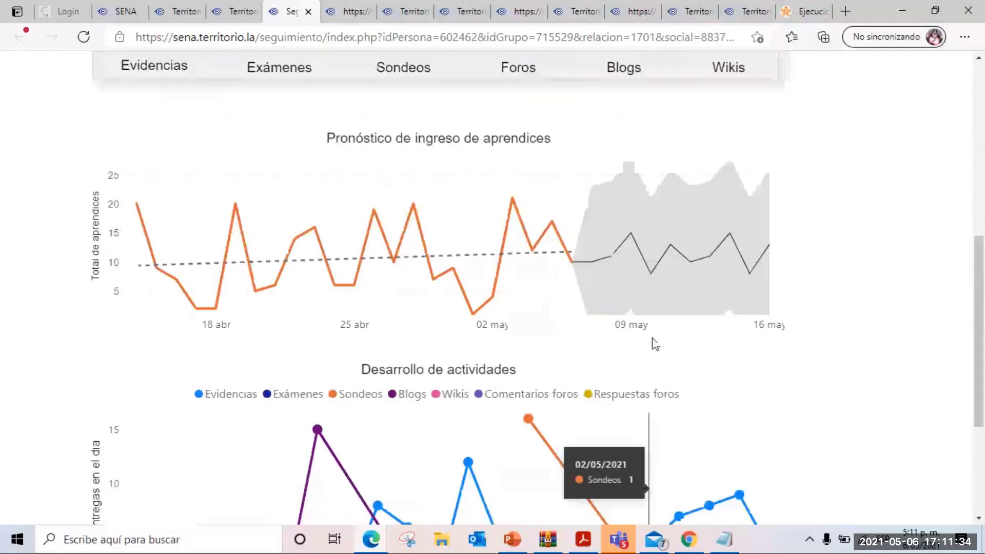
# - Open the Registro de ingresos report and review each user's total login days and last login date
pyautogui.scroll(7, 175, 217)
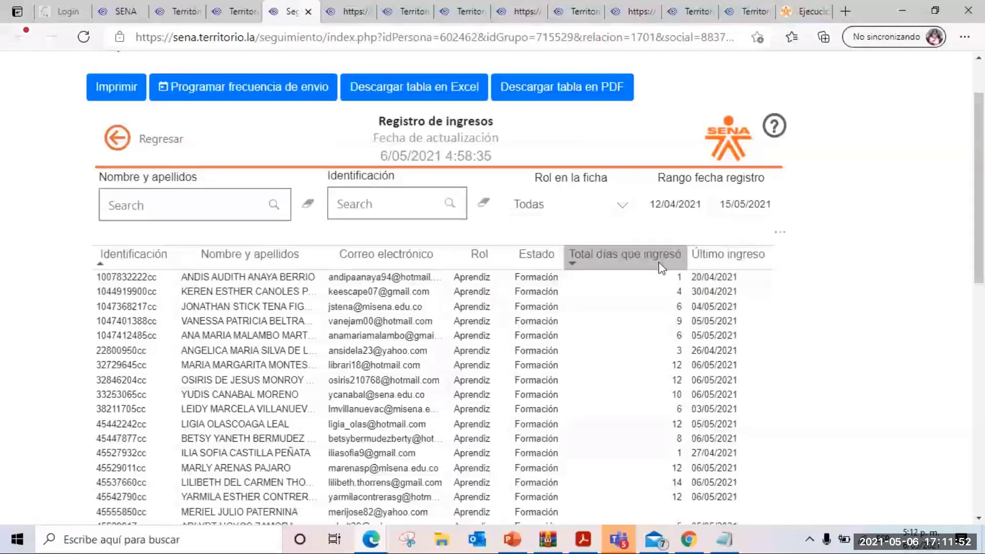
pyautogui.scroll(-7, 675, 343)
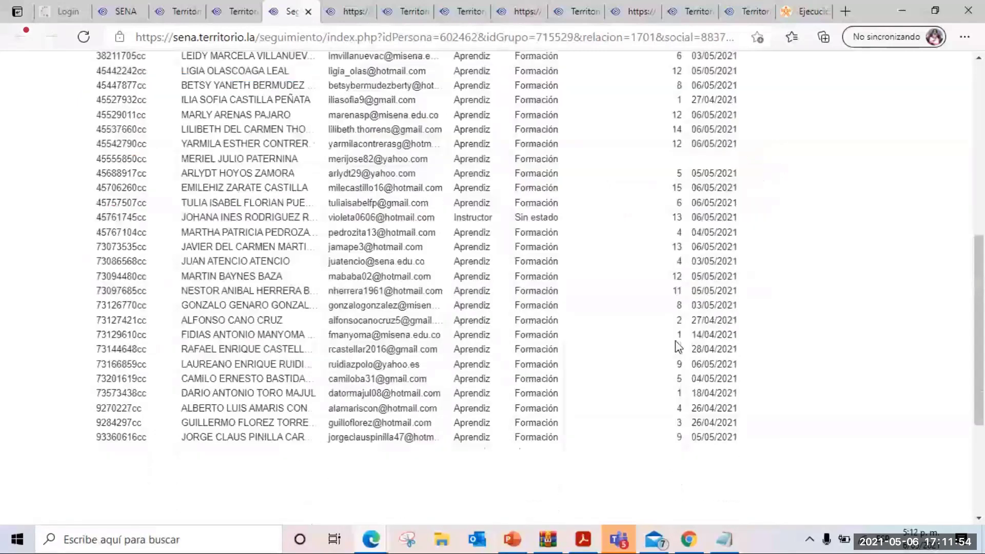
pyautogui.scroll(-2, 675, 344)
pyautogui.scroll(6, 676, 346)
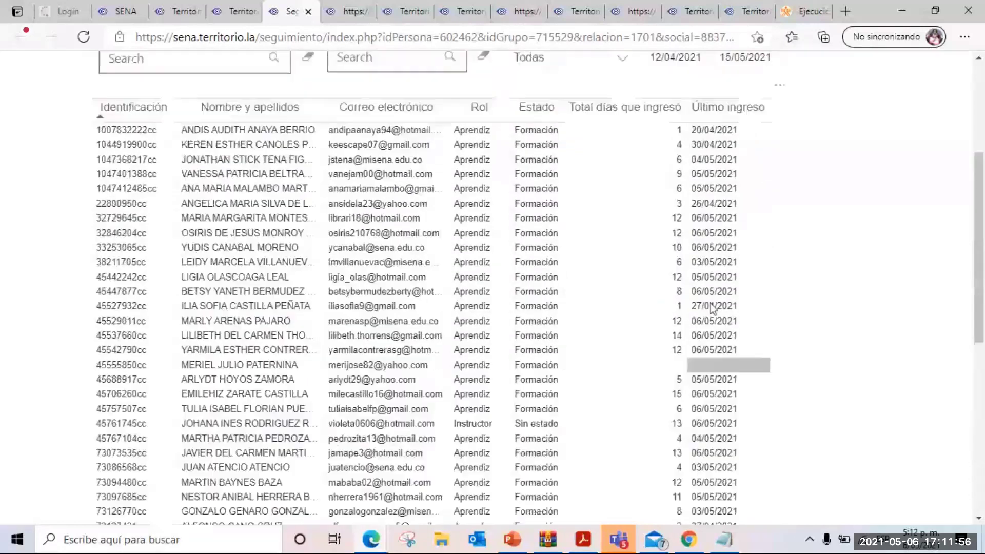
pyautogui.scroll(2, 646, 188)
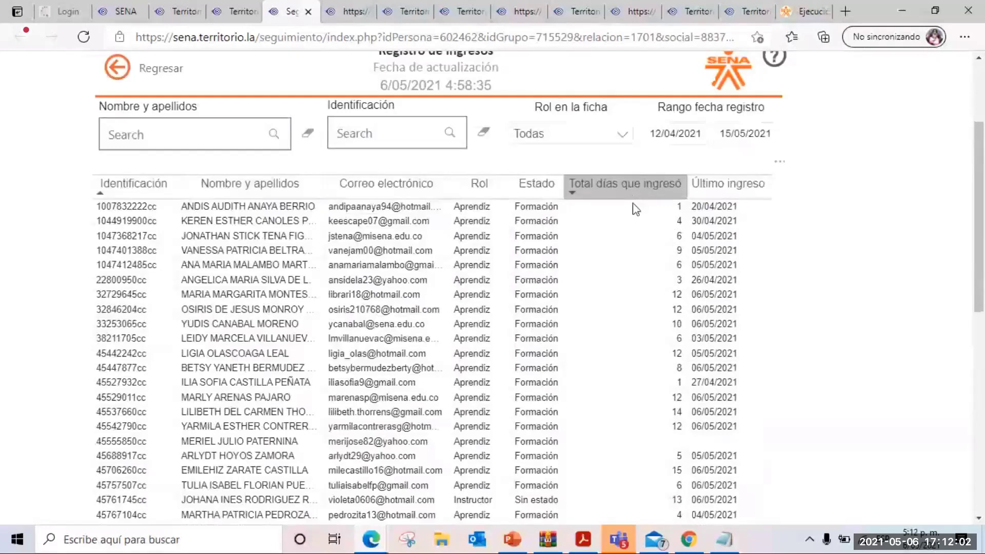
pyautogui.scroll(3, 123, 212)
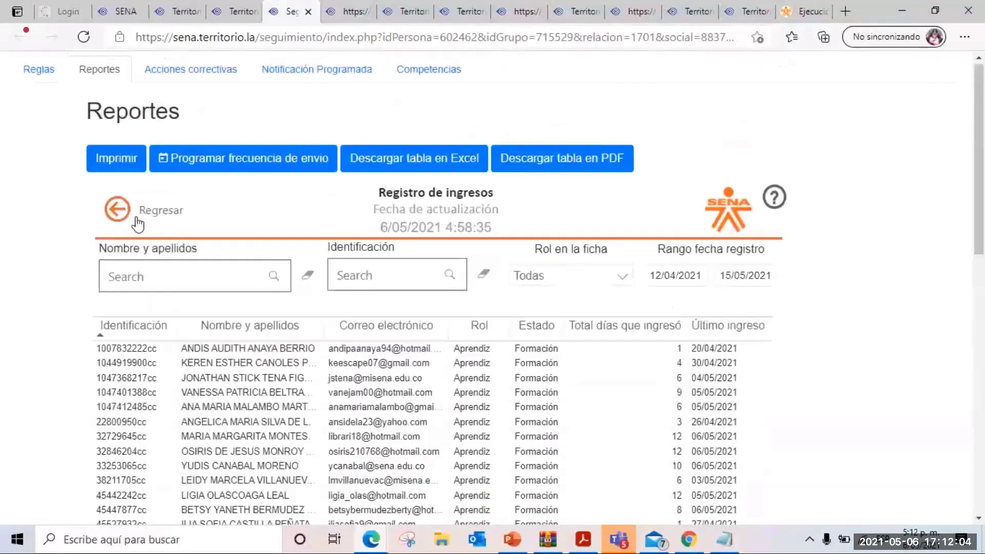
# - Return to the report dashboard, open Avance de actividades, and review each user's counts of evidences, forums, exams, blogs, polls and wikis
pyautogui.click(122, 212)
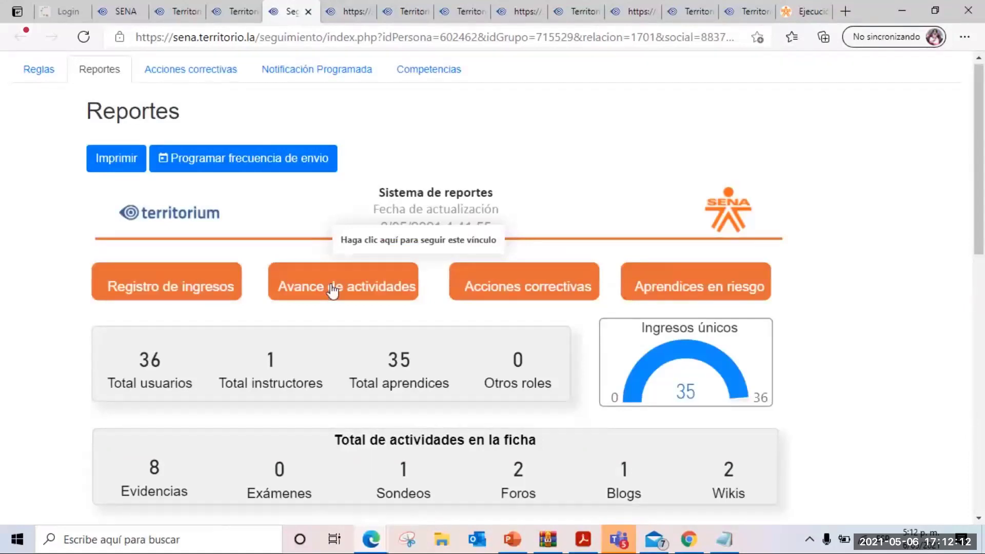
pyautogui.click(332, 290)
pyautogui.scroll(-1, 319, 289)
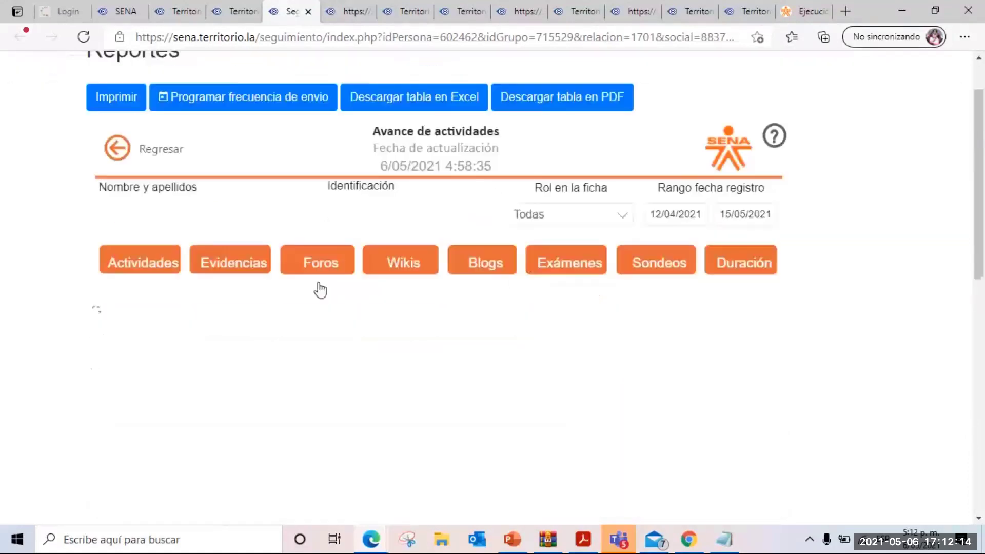
pyautogui.scroll(-2, 320, 290)
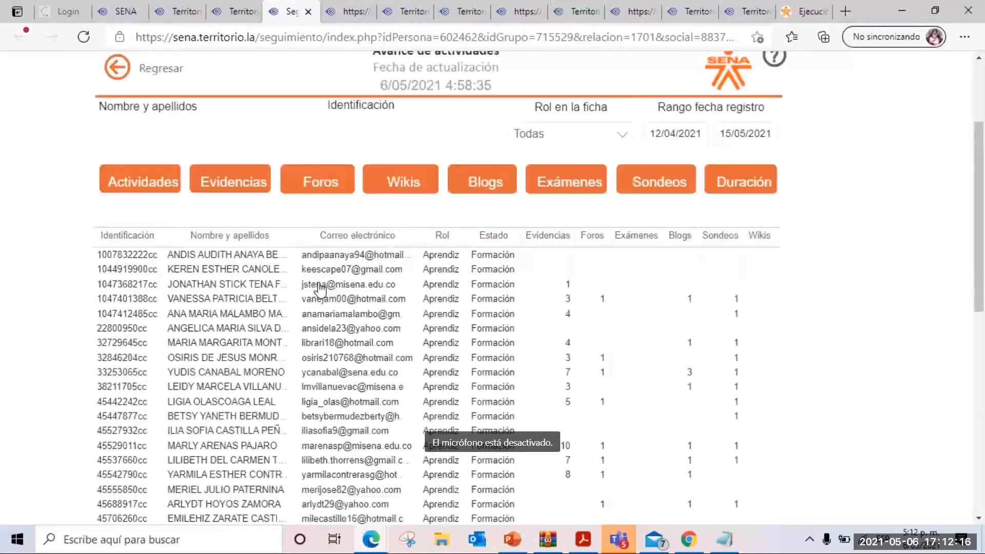
pyautogui.scroll(1, 439, 283)
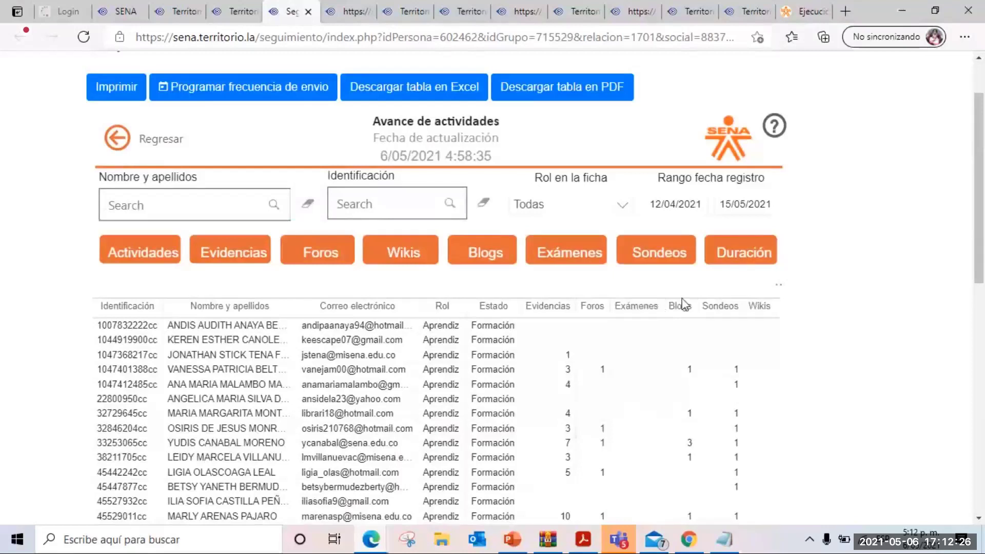
pyautogui.scroll(-2, 772, 322)
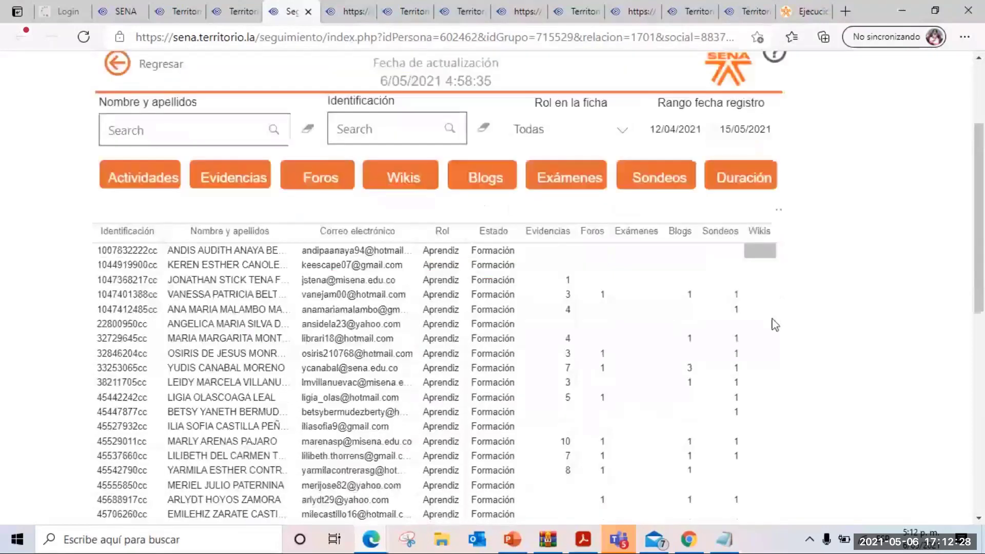
pyautogui.scroll(-4, 775, 324)
pyautogui.scroll(-4, 777, 339)
pyautogui.scroll(1, 783, 359)
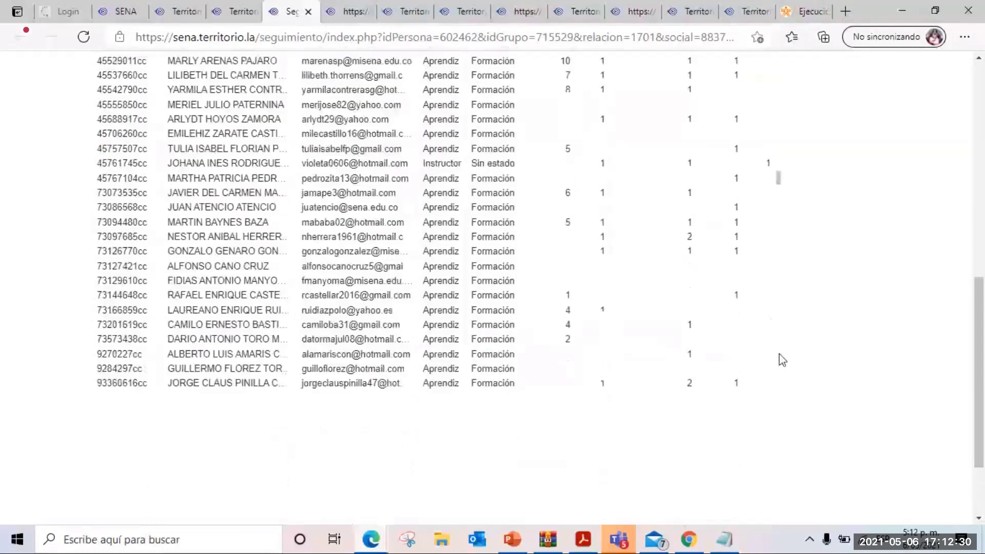
pyautogui.scroll(9, 780, 357)
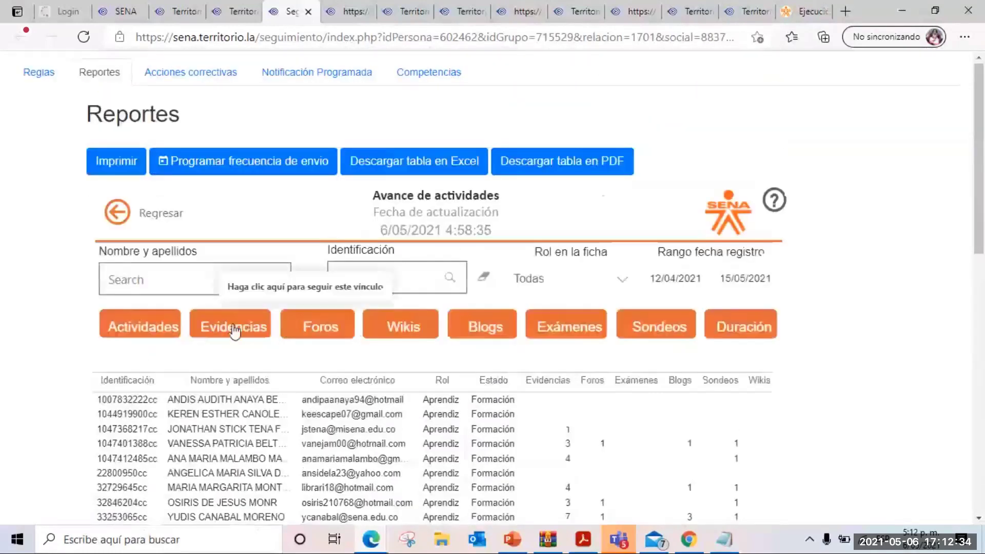
# - Open the Evidencias breakdown and review each learner's submitted evidences and extra attempts
pyautogui.click(384, 328)
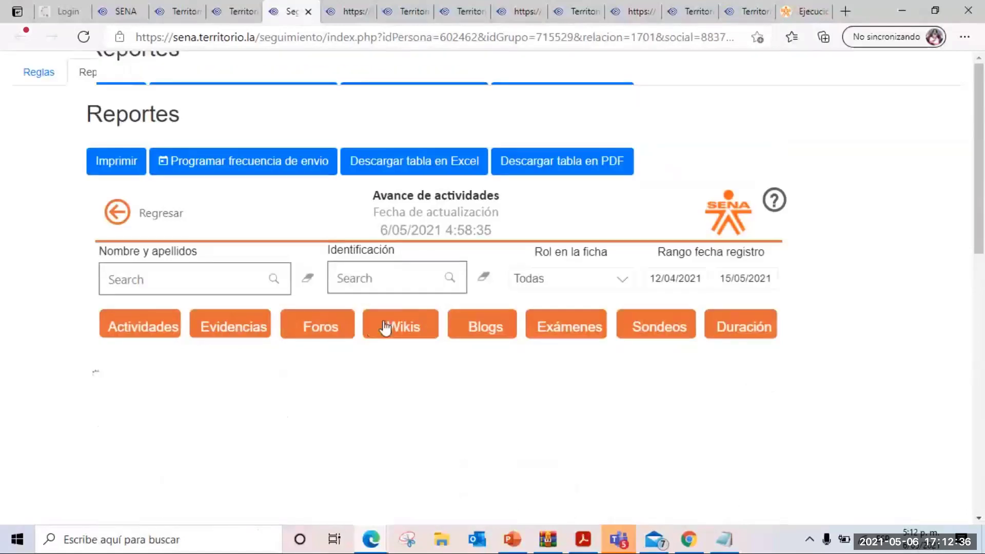
pyautogui.scroll(-4, 384, 327)
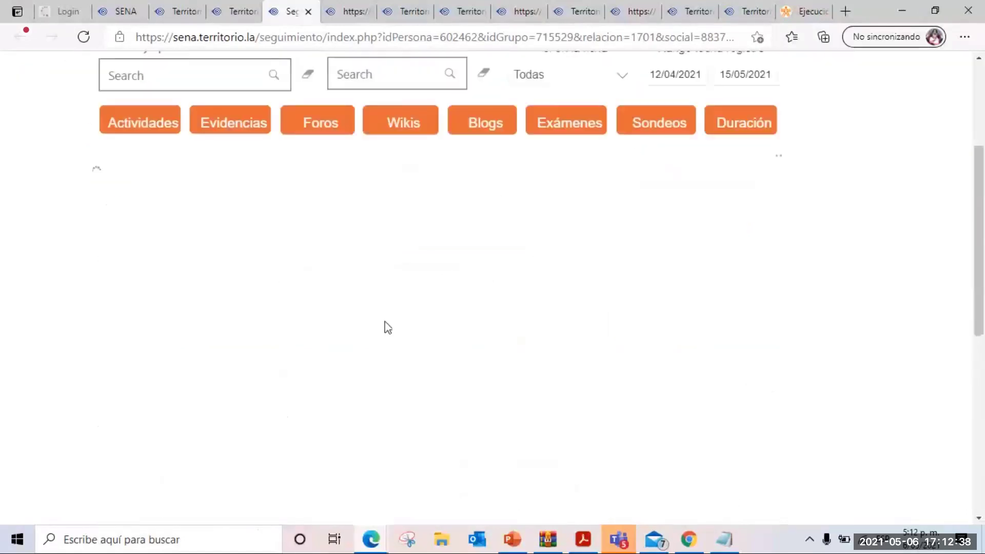
pyautogui.scroll(1, 385, 326)
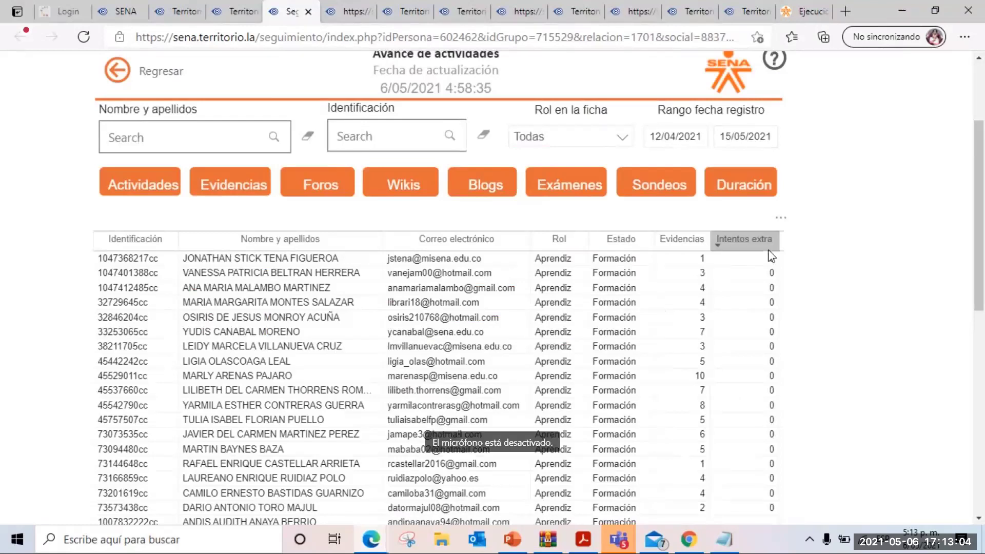
pyautogui.scroll(-4, 771, 256)
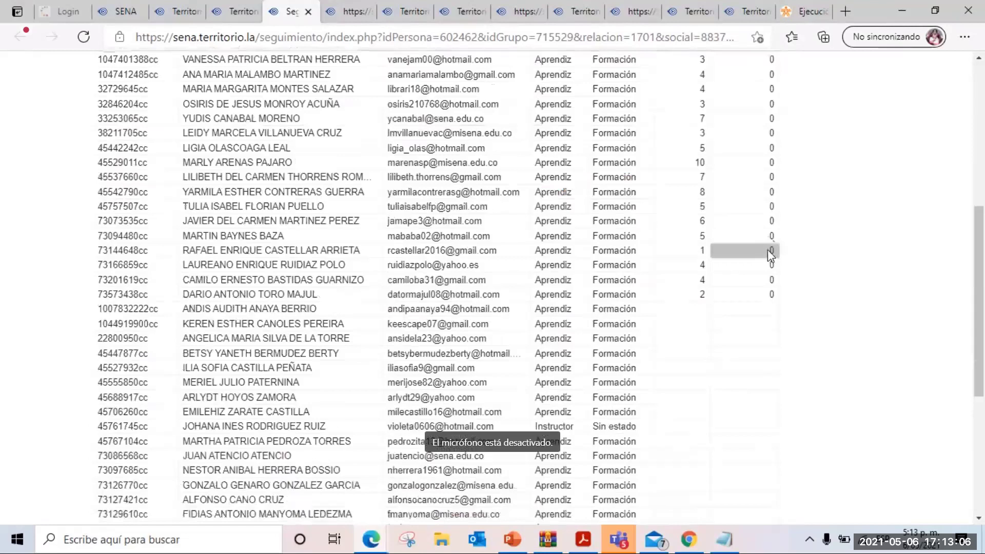
pyautogui.scroll(4, 333, 306)
# - Open the Foros breakdown and review each user's forum participation, replies and comments
pyautogui.click(319, 329)
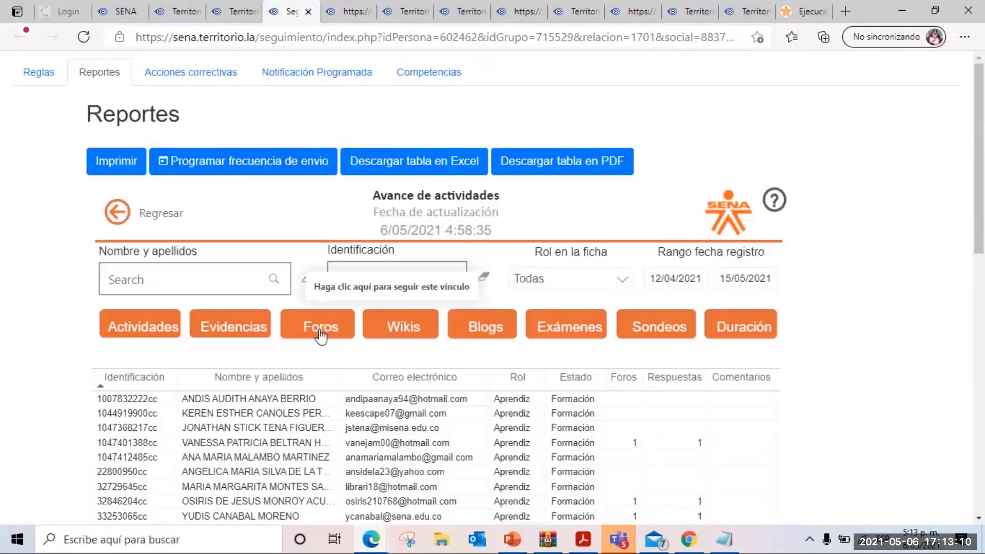
pyautogui.scroll(-1, 688, 358)
pyautogui.scroll(-3, 688, 358)
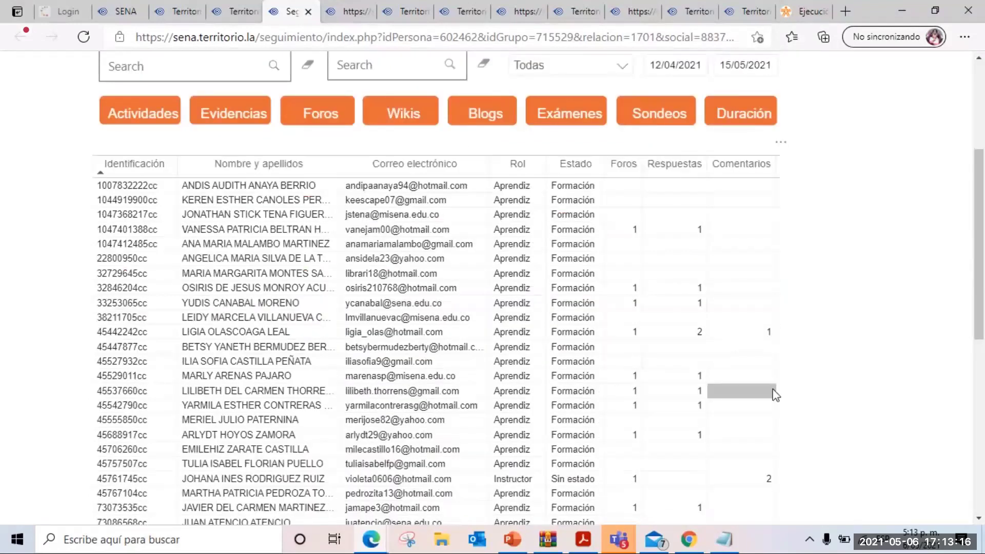
pyautogui.scroll(3, 759, 370)
pyautogui.scroll(2, 407, 329)
# - Open the Wikis breakdown and review wiki participation for every user in the group
pyautogui.click(407, 330)
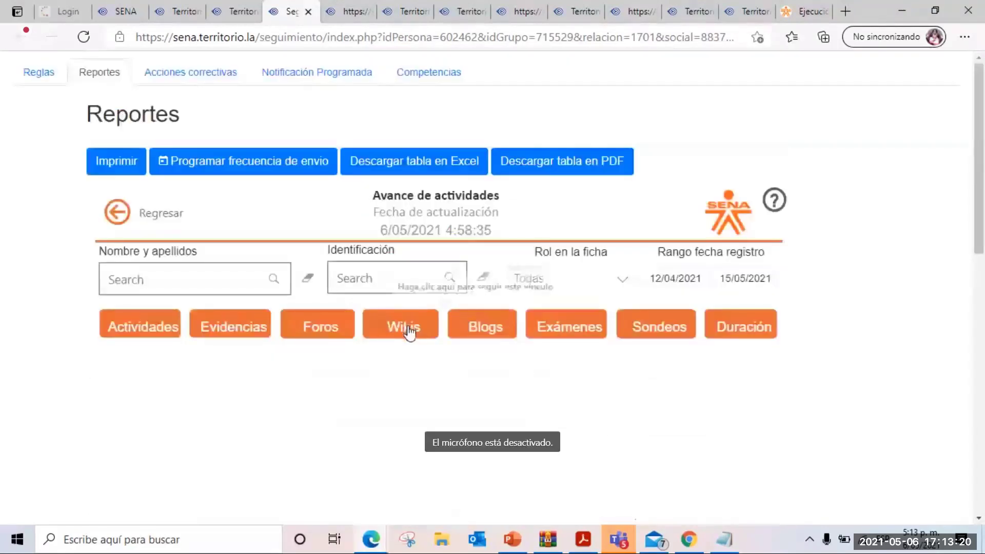
pyautogui.scroll(-5, 717, 418)
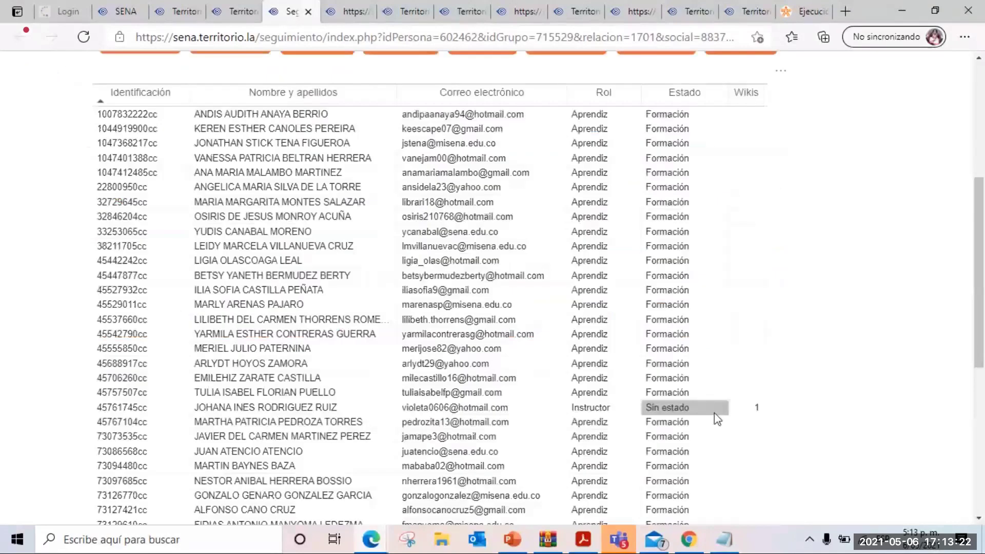
pyautogui.scroll(-5, 736, 407)
pyautogui.scroll(5, 732, 401)
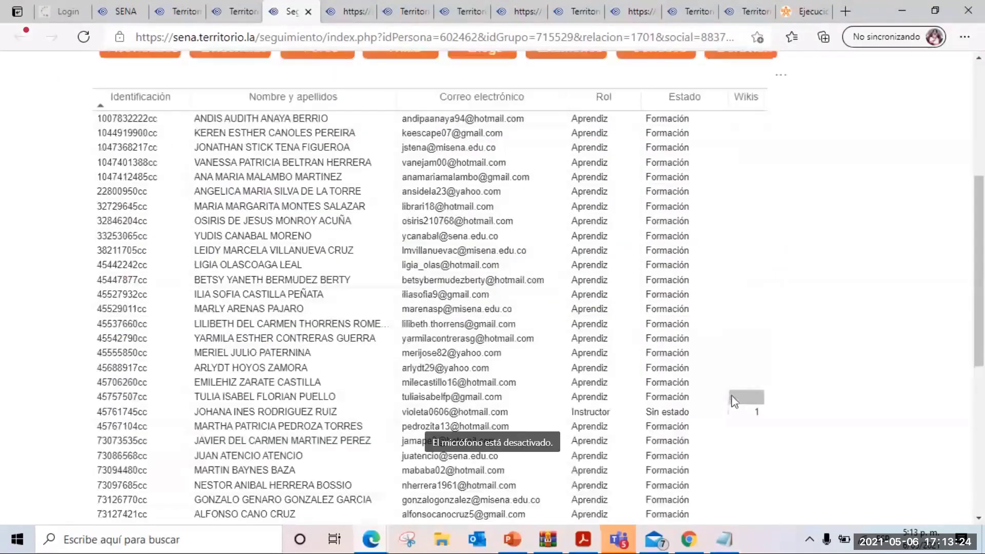
pyautogui.scroll(5, 733, 402)
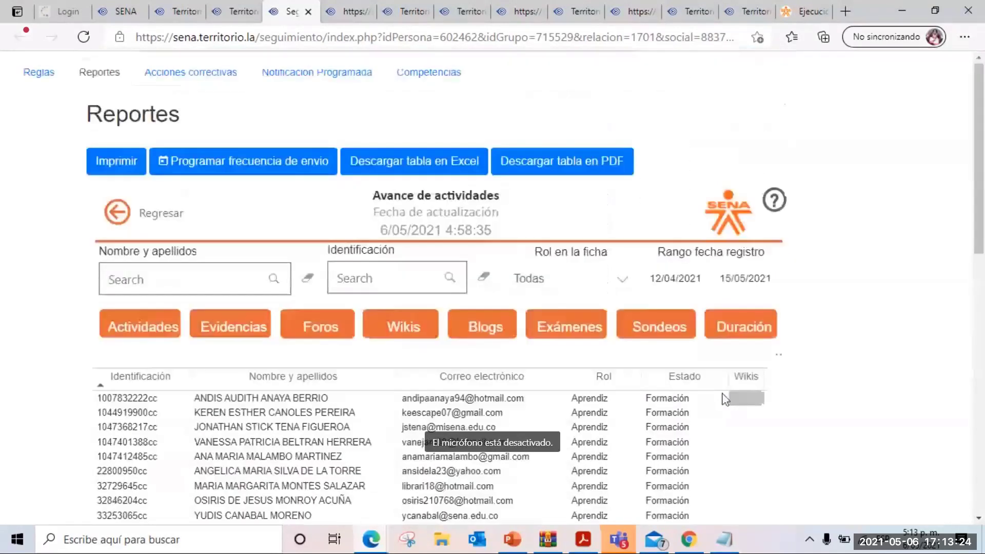
# - Open the Blogs breakdown and review the number of blog entries per user
pyautogui.click(494, 334)
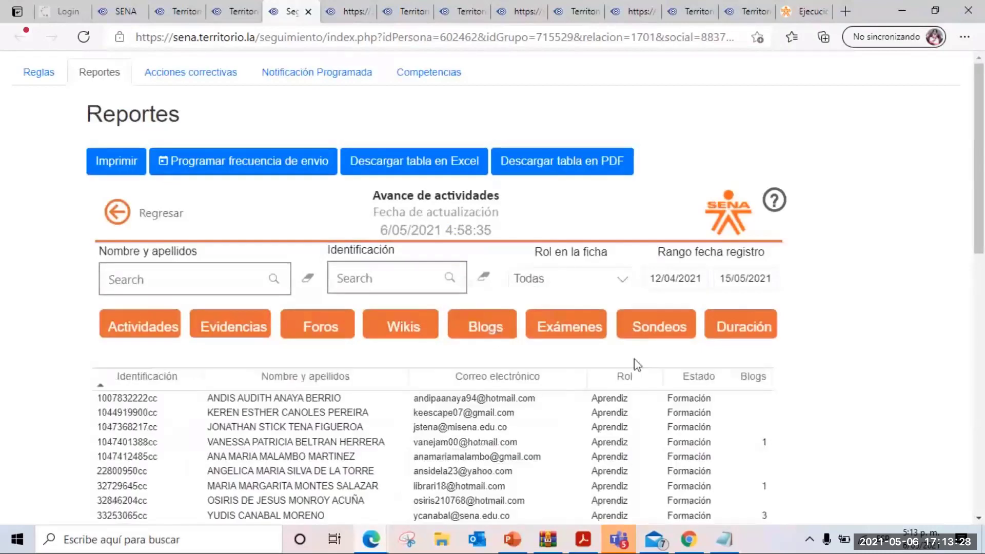
pyautogui.scroll(-3, 635, 359)
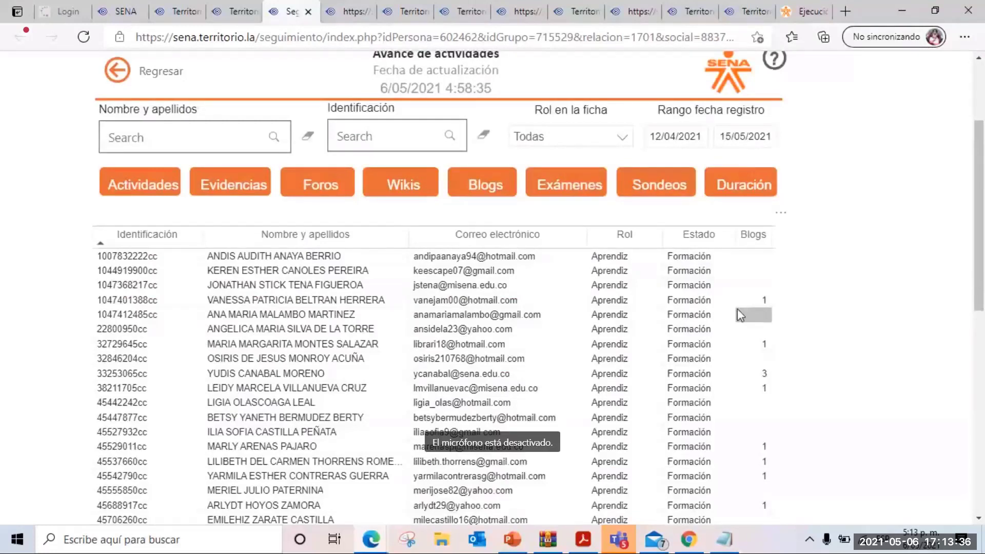
pyautogui.scroll(1, 739, 314)
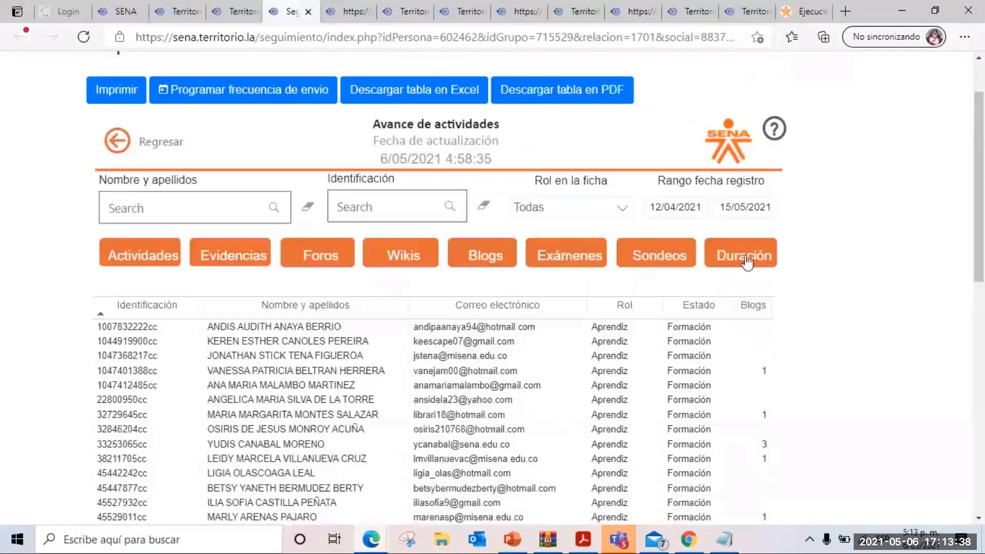
# - Open the Duración breakdown and review each user's maximum times for blogs, evidences and forums
pyautogui.click(746, 262)
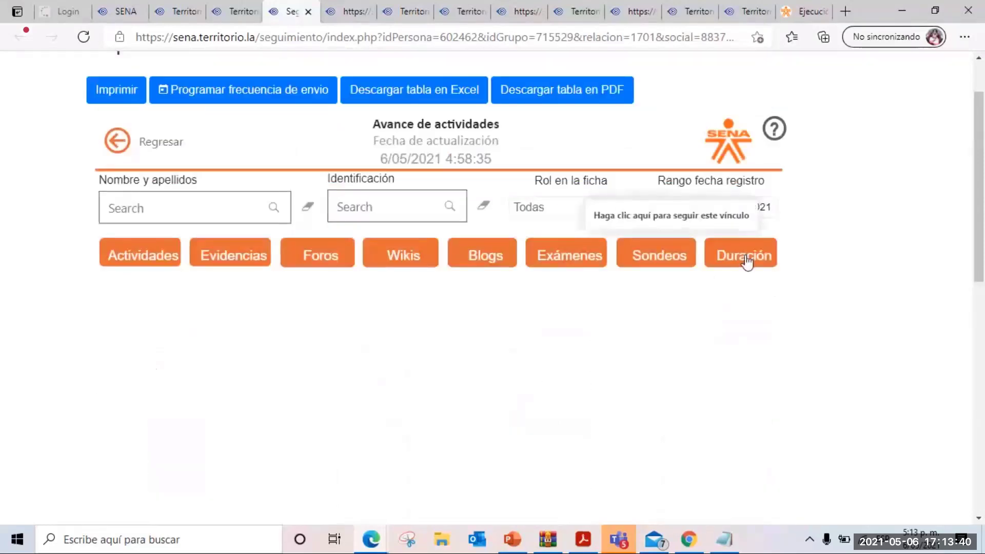
pyautogui.scroll(-4, 836, 190)
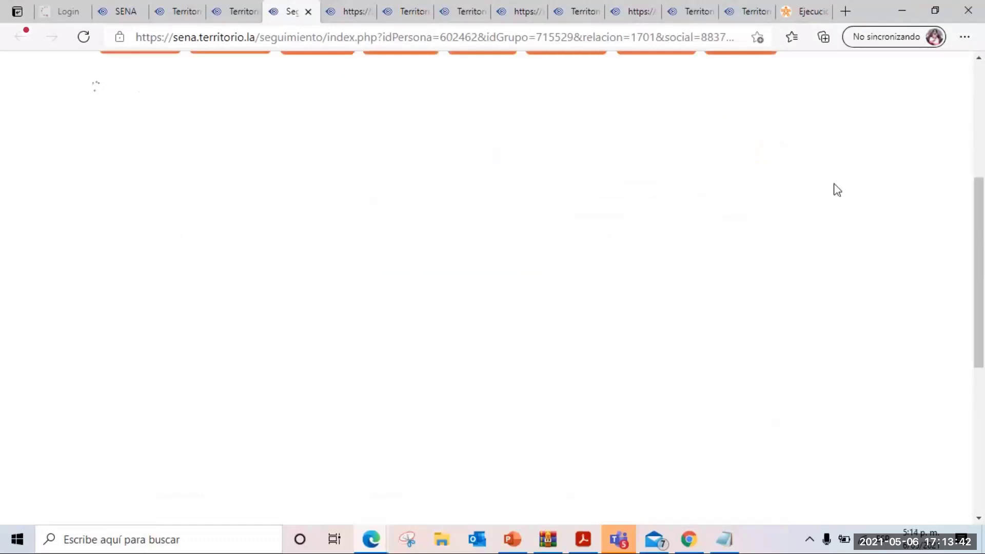
pyautogui.scroll(3, 805, 195)
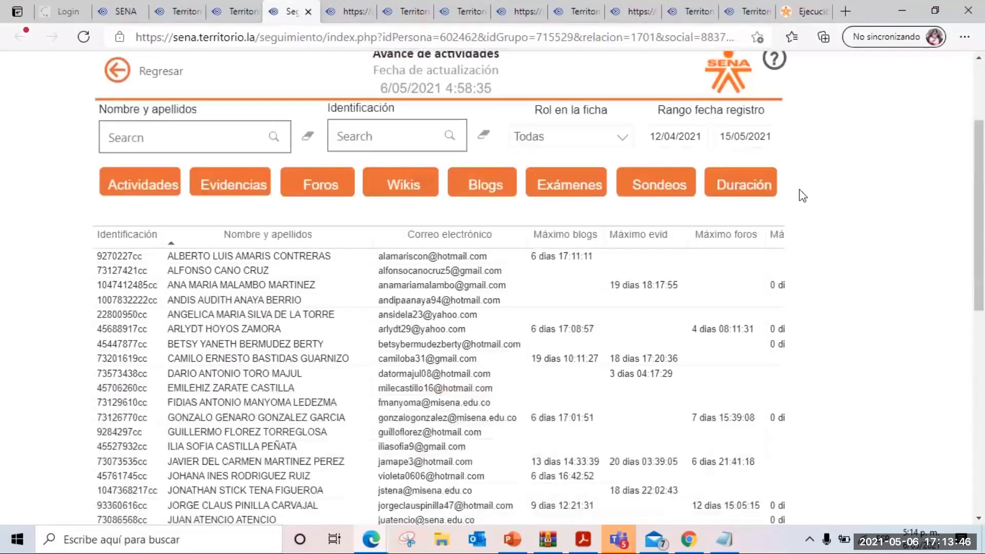
pyautogui.scroll(-1, 802, 195)
pyautogui.scroll(-1, 802, 196)
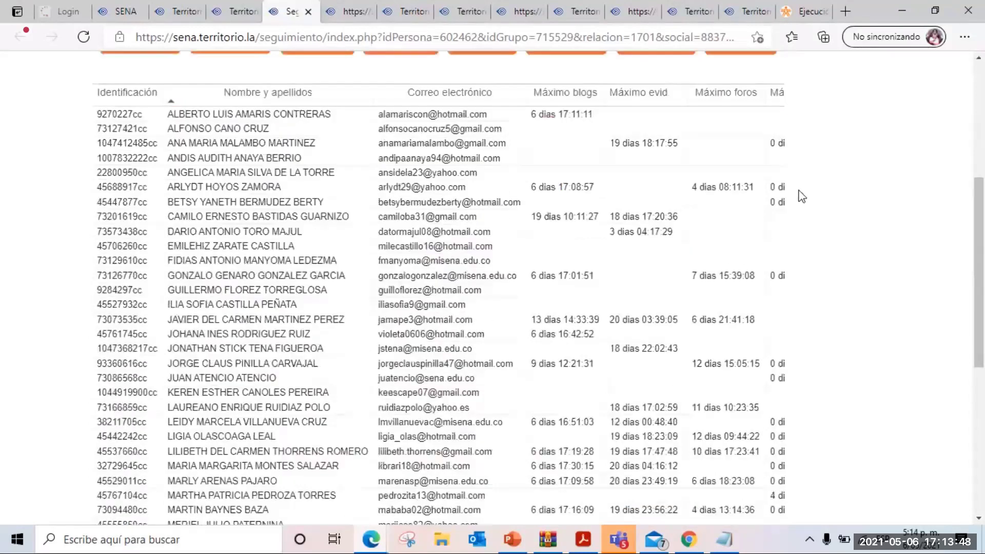
pyautogui.scroll(-3, 800, 197)
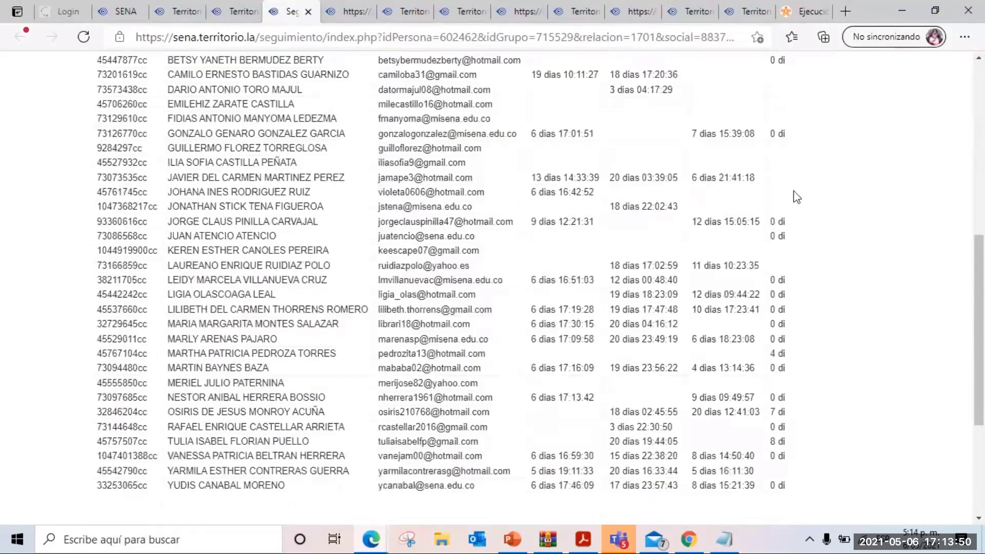
pyautogui.scroll(3, 788, 164)
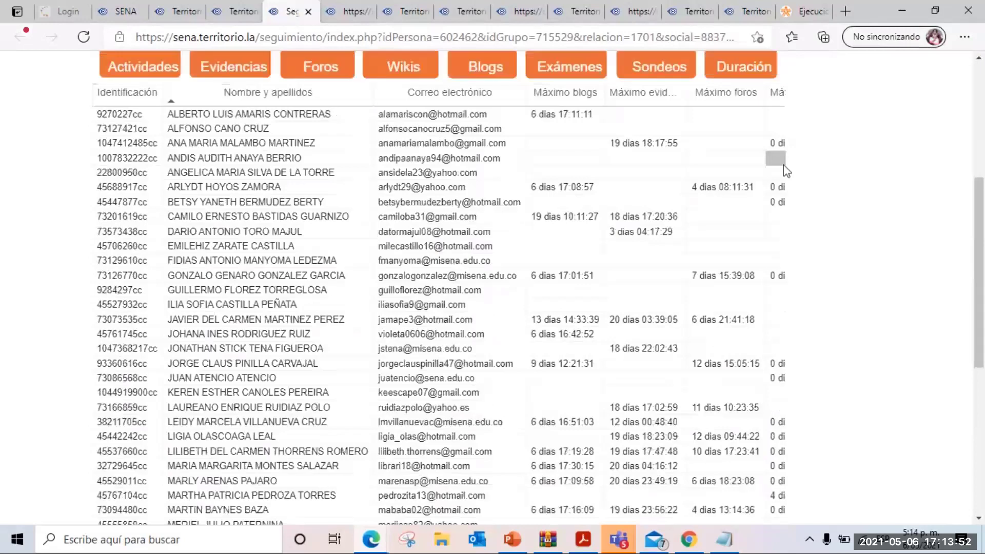
pyautogui.scroll(3, 784, 164)
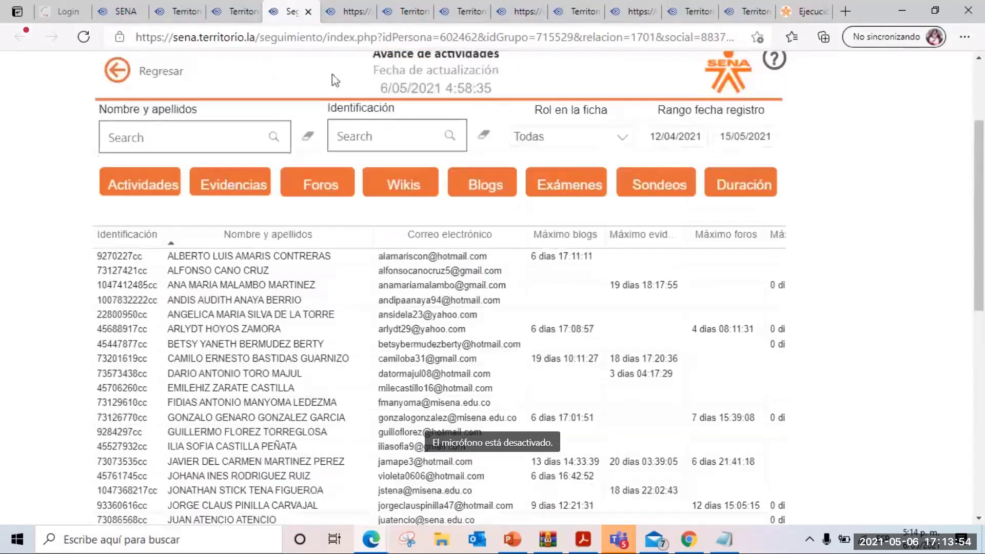
pyautogui.scroll(3, 161, 172)
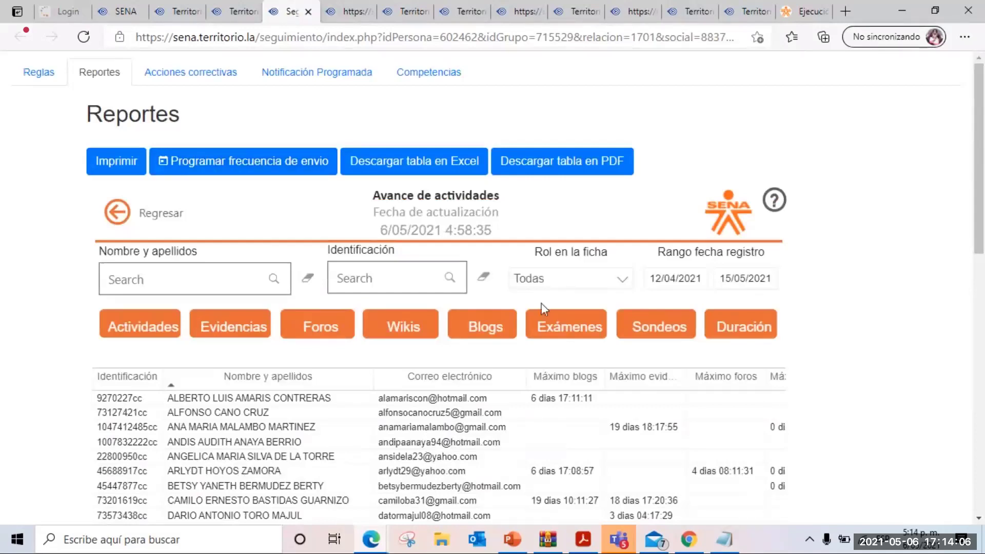
# - Reopen Avance de actividades from the report dashboard, download its tables in Excel format, and open reporte_seguimiento (6).xlsx
pyautogui.click(118, 224)
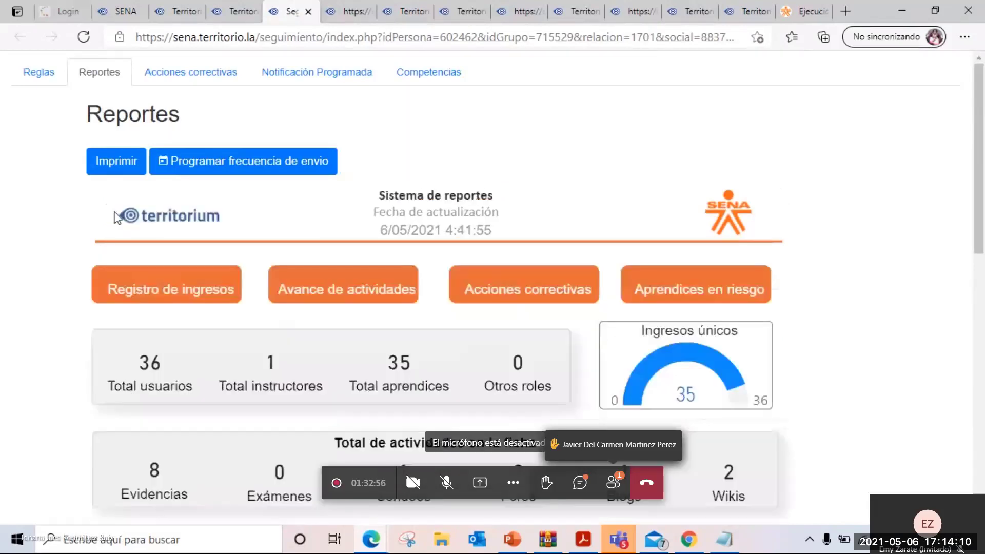
pyautogui.click(343, 289)
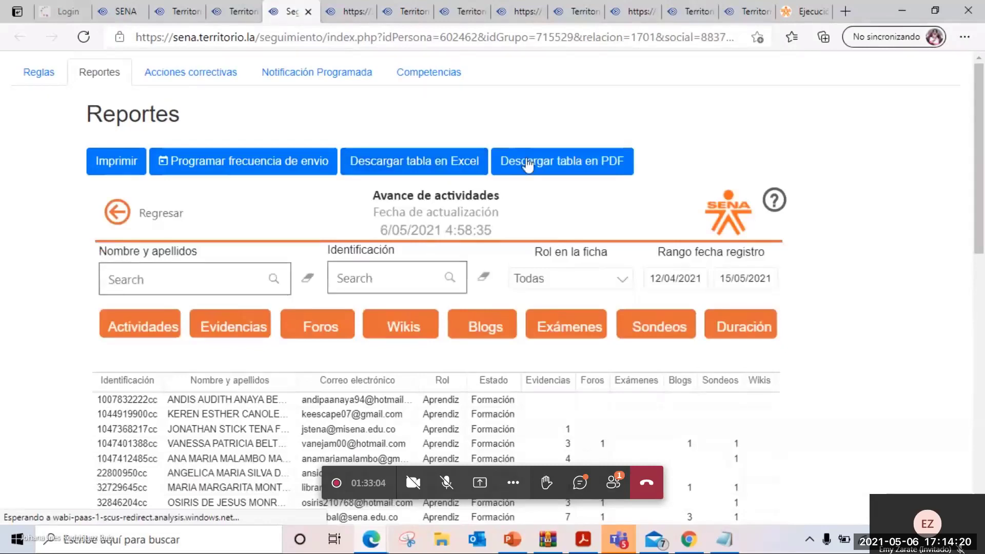
pyautogui.click(425, 160)
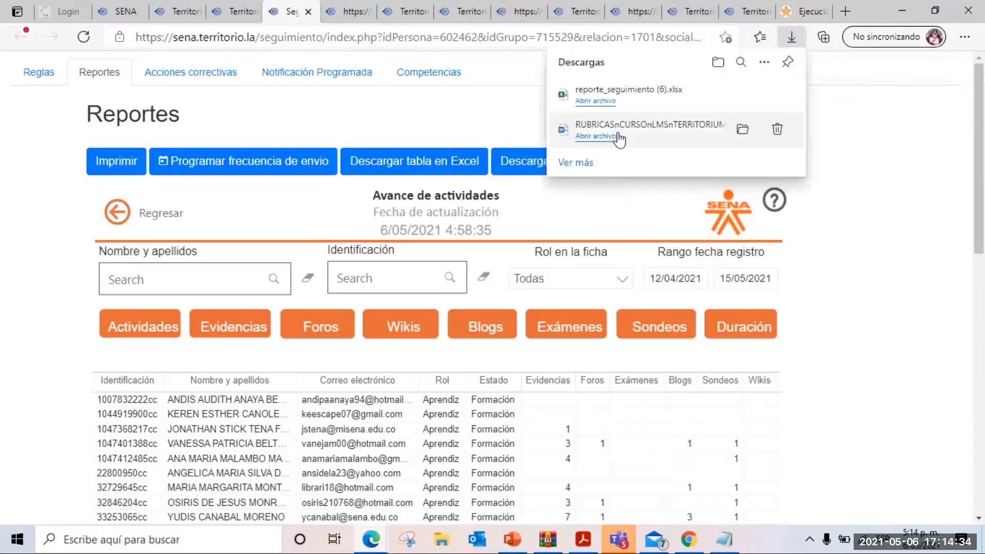
pyautogui.click(595, 101)
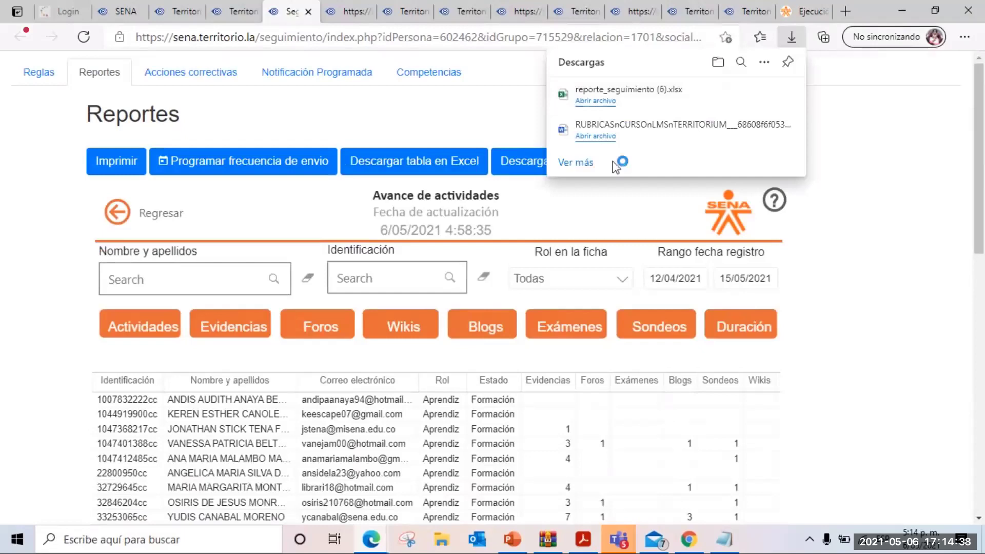
# - Request the PDF download of the Avance de actividades table and switch to the reporte_seguimiento (6) workbook in Excel
pyautogui.click(523, 167)
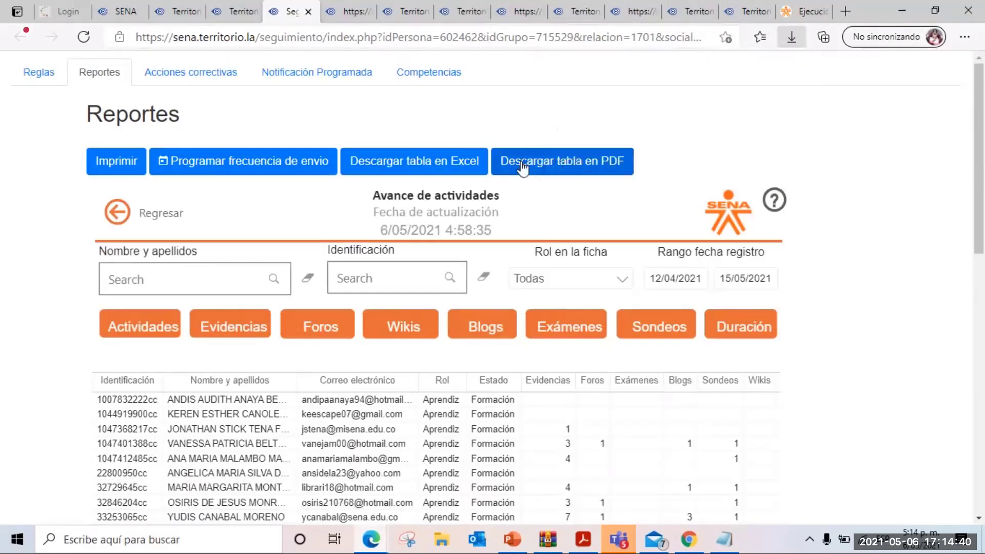
pyautogui.click(522, 167)
pyautogui.moveTo(764, 534)
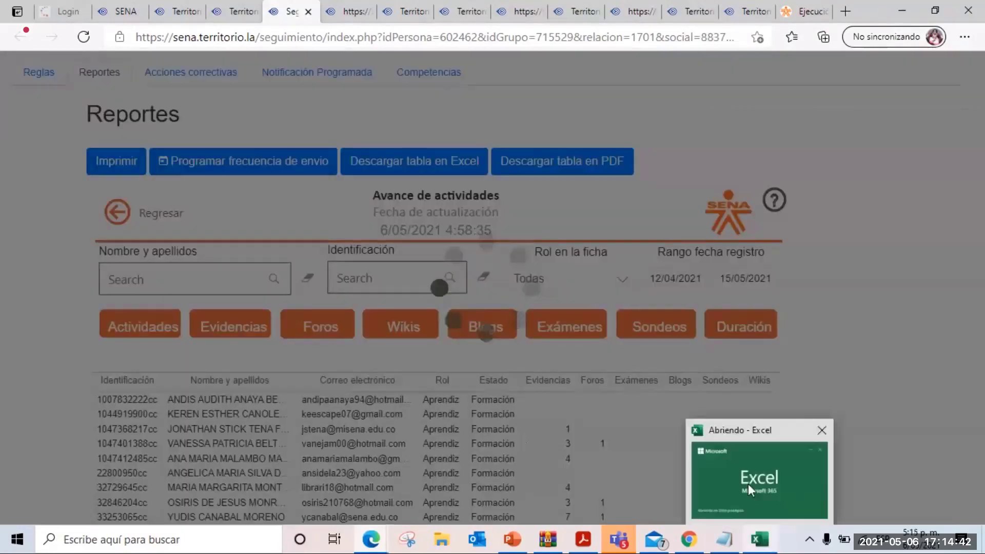
pyautogui.moveTo(748, 484)
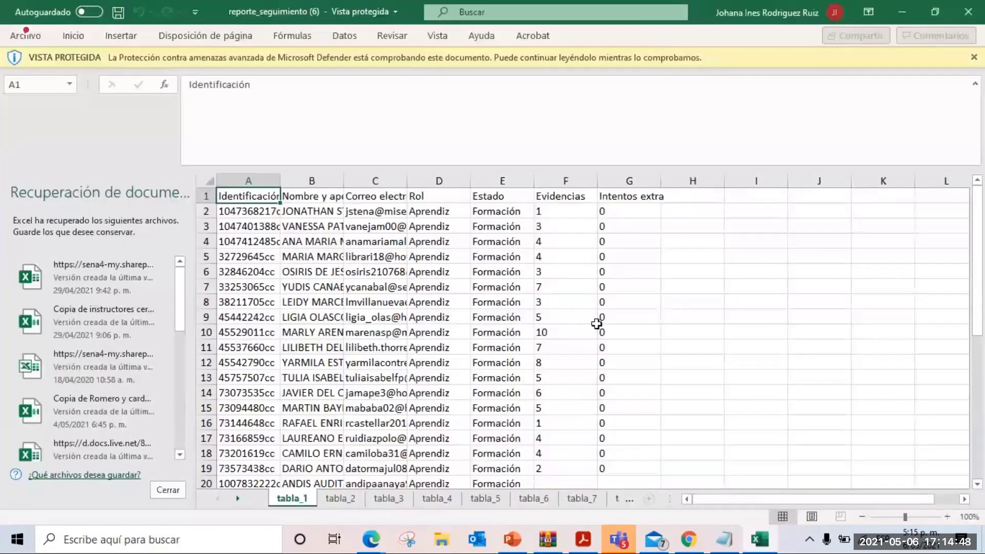
# - Look over the tabla_1 learner list and widen the Nombre y apellidos column to fit more of the names
pyautogui.scroll(-3, 596, 324)
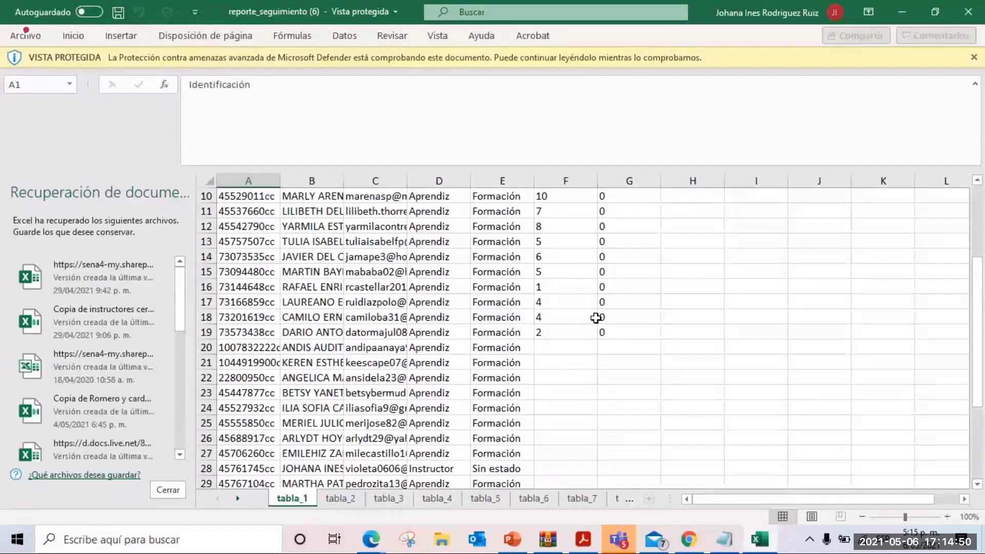
pyautogui.scroll(3, 596, 318)
pyautogui.moveTo(343, 181); pyautogui.dragTo(409, 174)
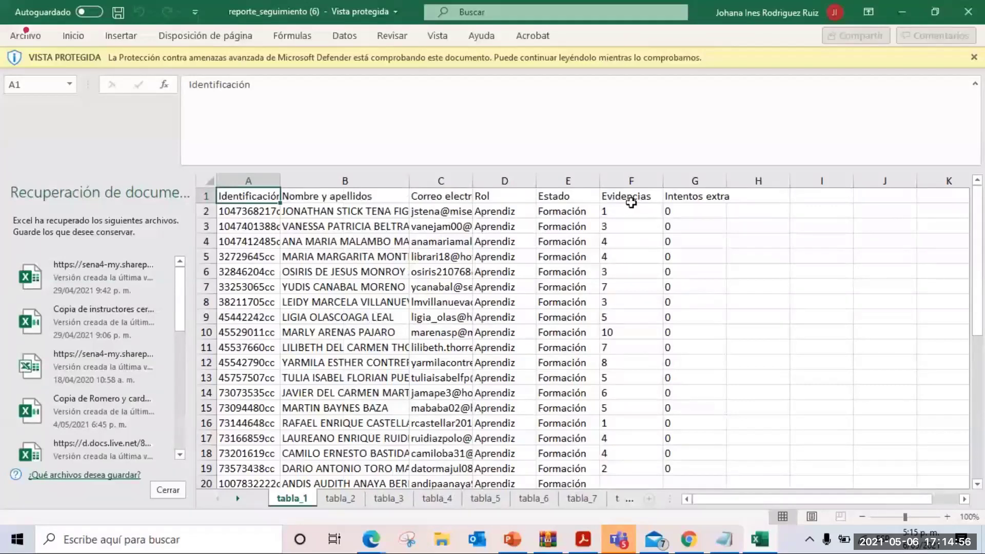
# - Review the sheets tabla_2 through tabla_7 of the tracking workbook, covering forums, wikis, exams and polls
pyautogui.click(359, 502)
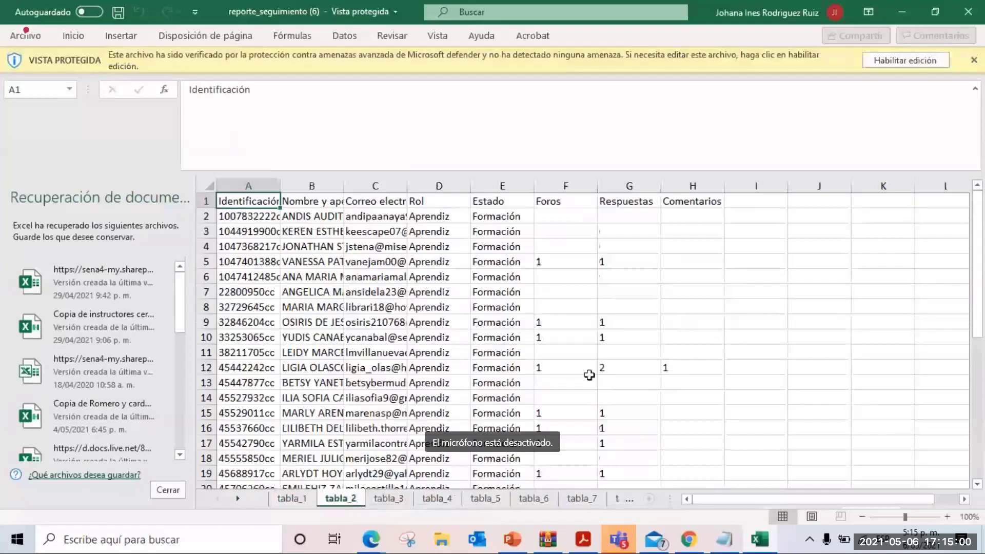
pyautogui.hotkey('ctrl', 'pagedown')
pyautogui.click(447, 500)
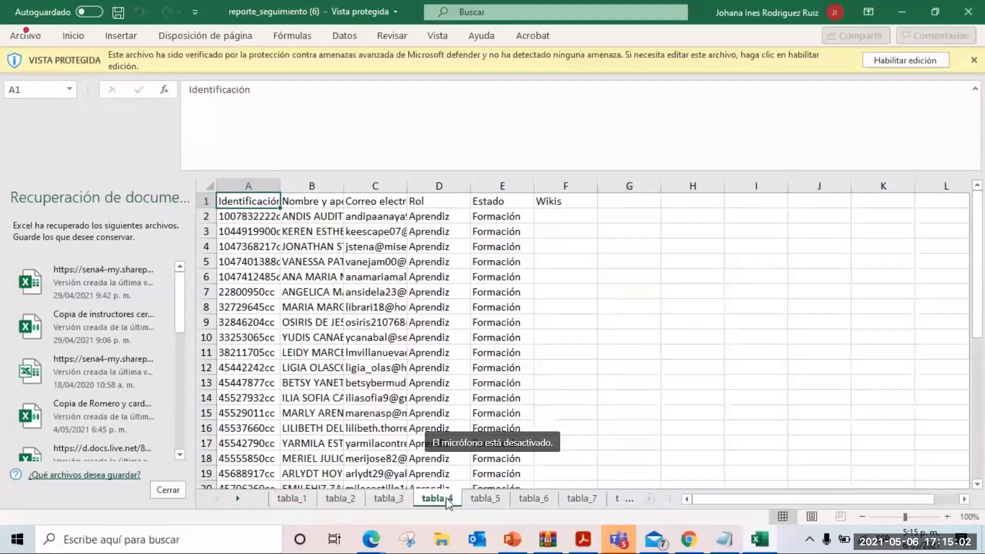
pyautogui.click(483, 500)
pyautogui.click(529, 500)
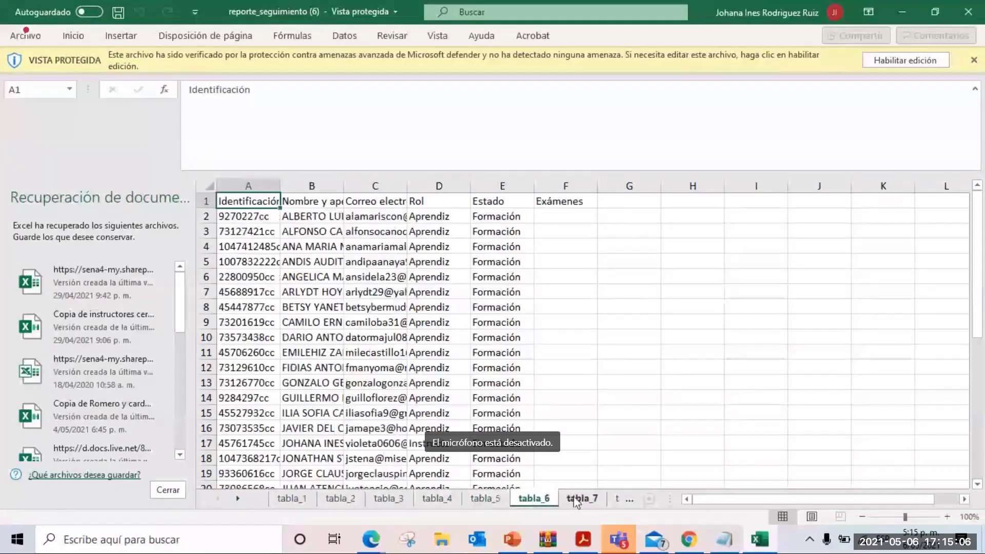
pyautogui.click(576, 502)
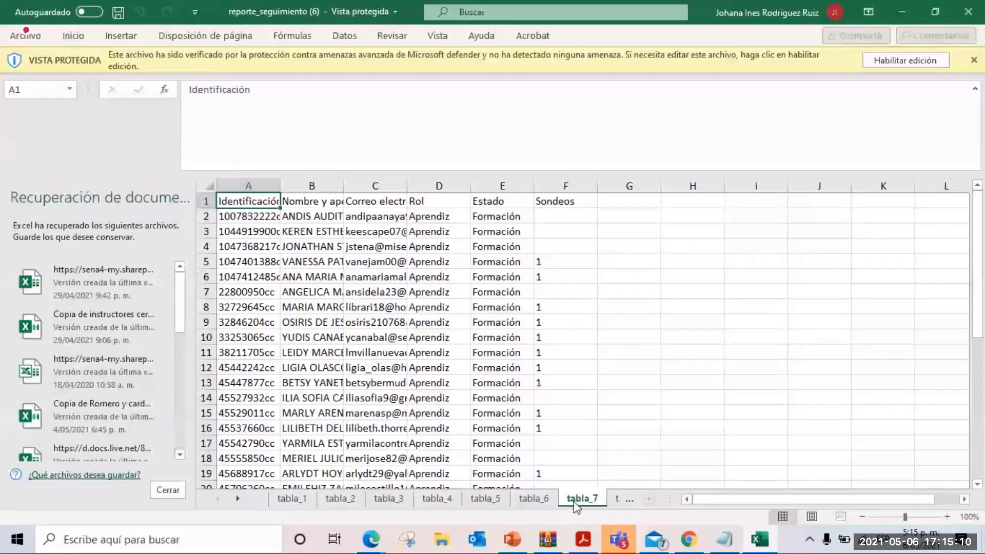
# - Switch back to the browser and search the scheduled notifications for the rule type Aprendices en riesgo por días sin conexión
pyautogui.hotkey('alt', 'Tab')
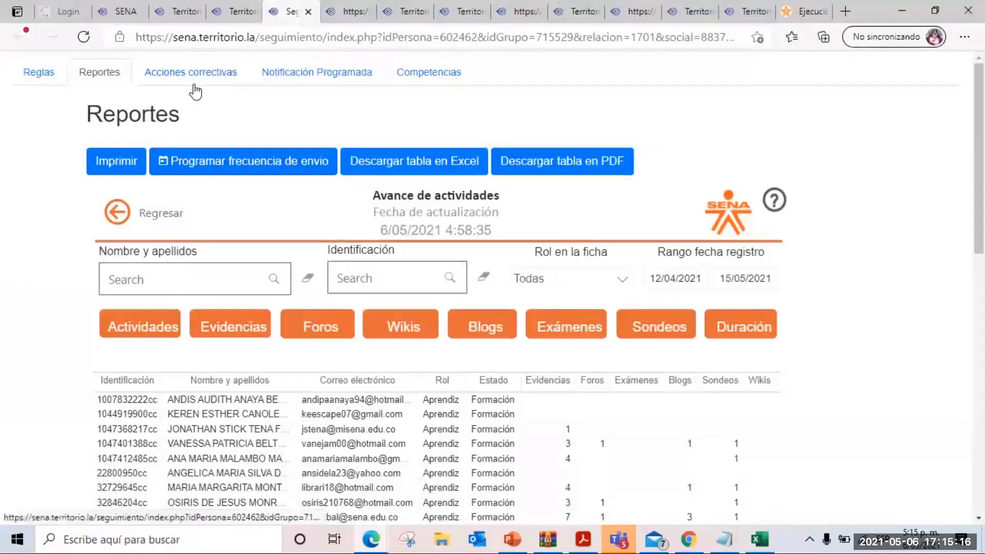
pyautogui.click(285, 74)
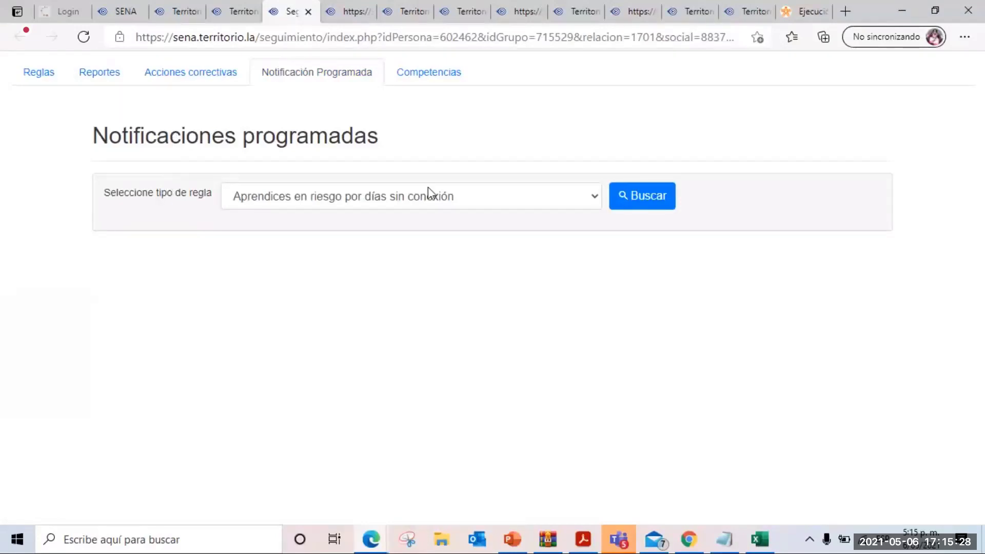
pyautogui.click(623, 201)
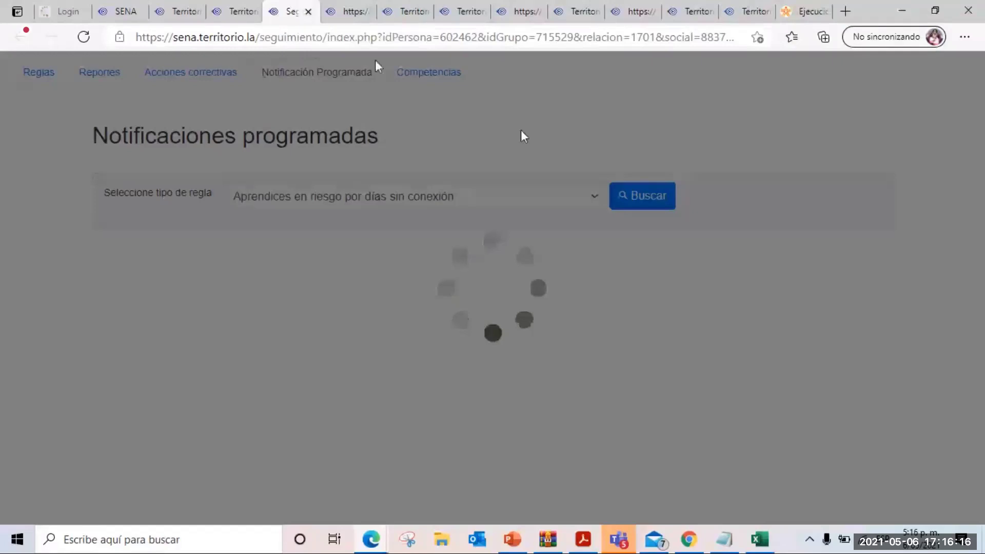
# - Close the stuck Seguimiento page, reopen Seguimiento from the course tools, and display its Reportes dashboard
pyautogui.click(309, 12)
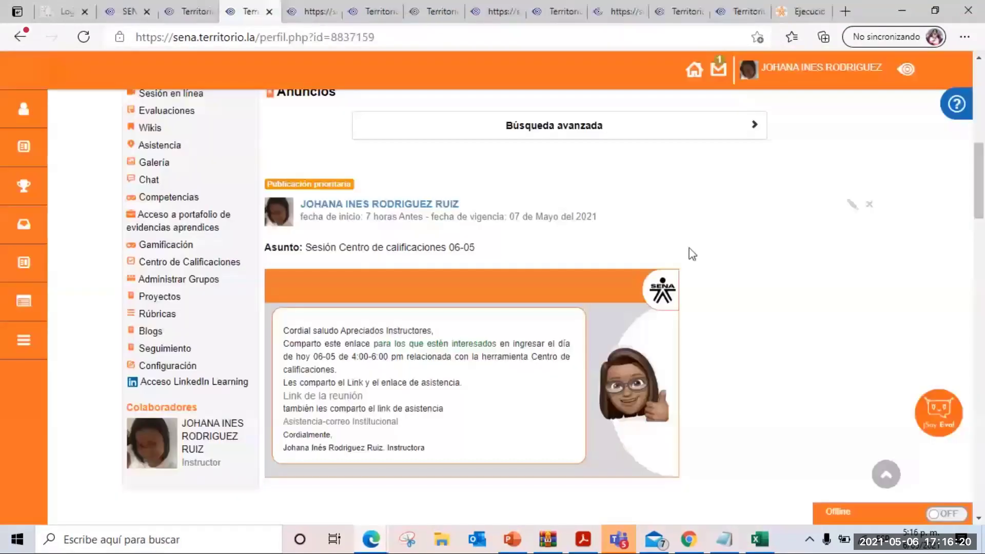
pyautogui.click(159, 348)
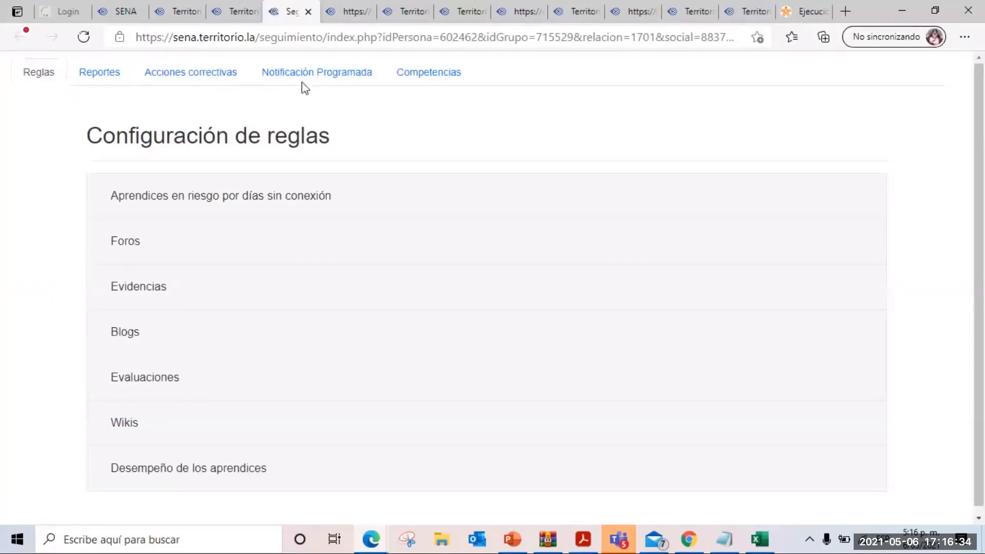
pyautogui.click(93, 80)
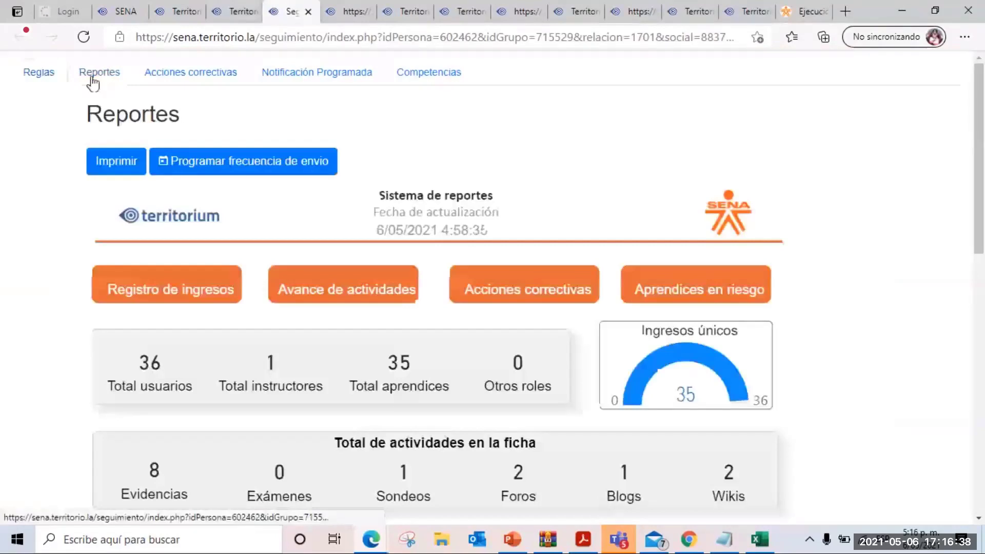
pyautogui.scroll(-1, 462, 285)
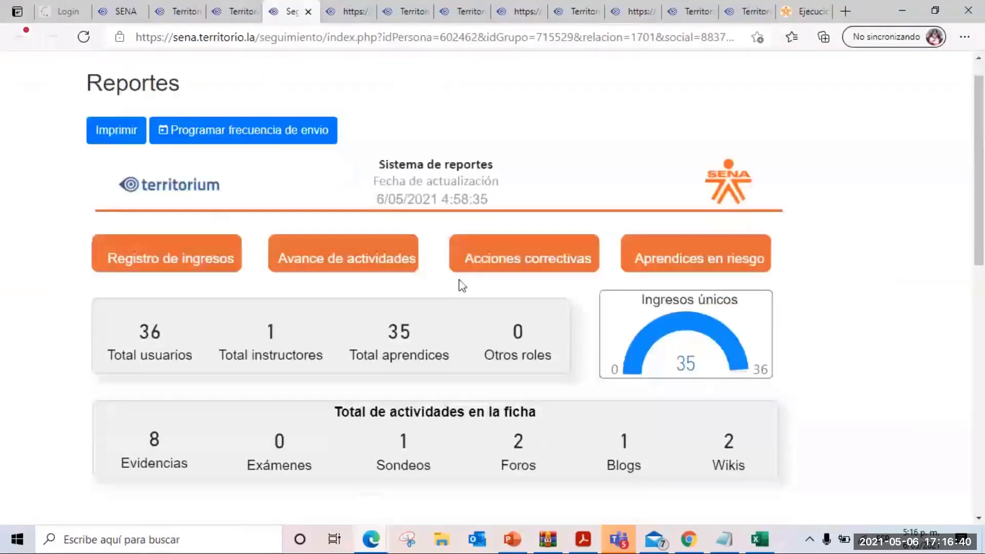
pyautogui.scroll(1, 457, 282)
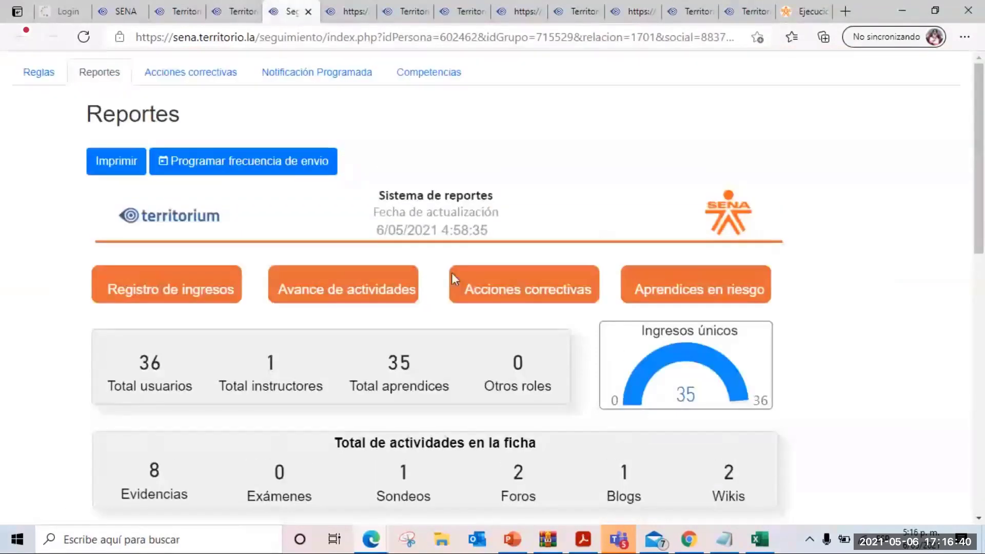
# - Return to the course page and open Contenido del curso from the Herramientas list
pyautogui.click(236, 14)
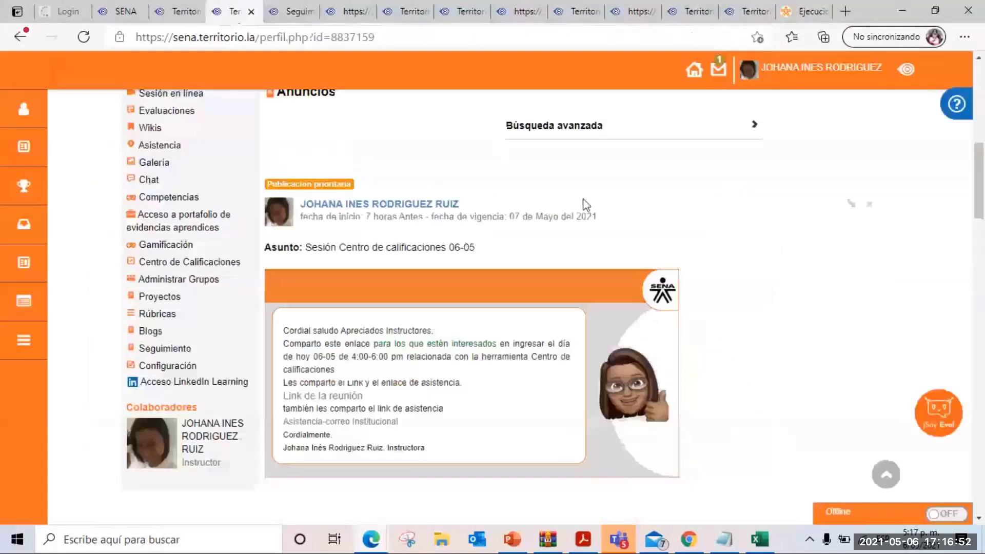
pyautogui.scroll(1, 33, 226)
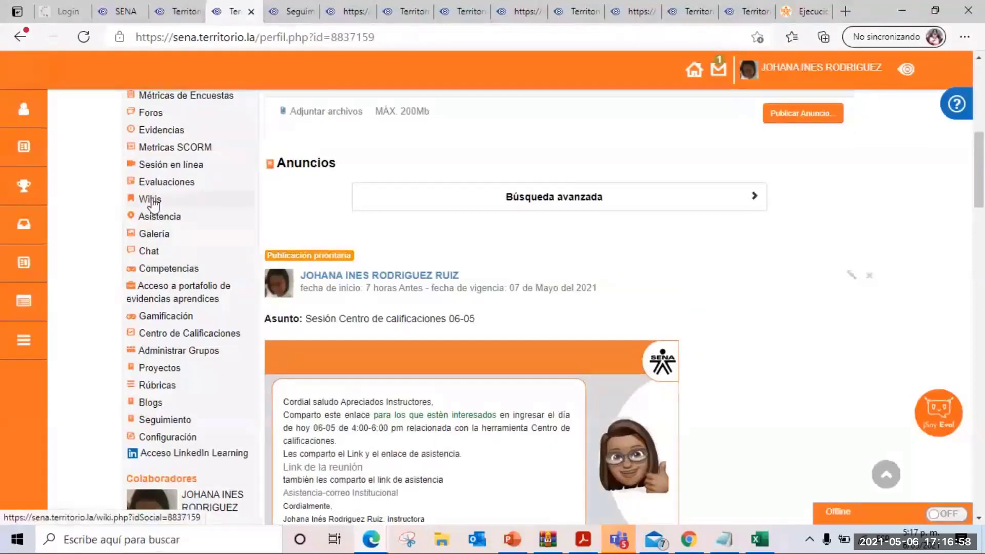
pyautogui.scroll(1, 154, 204)
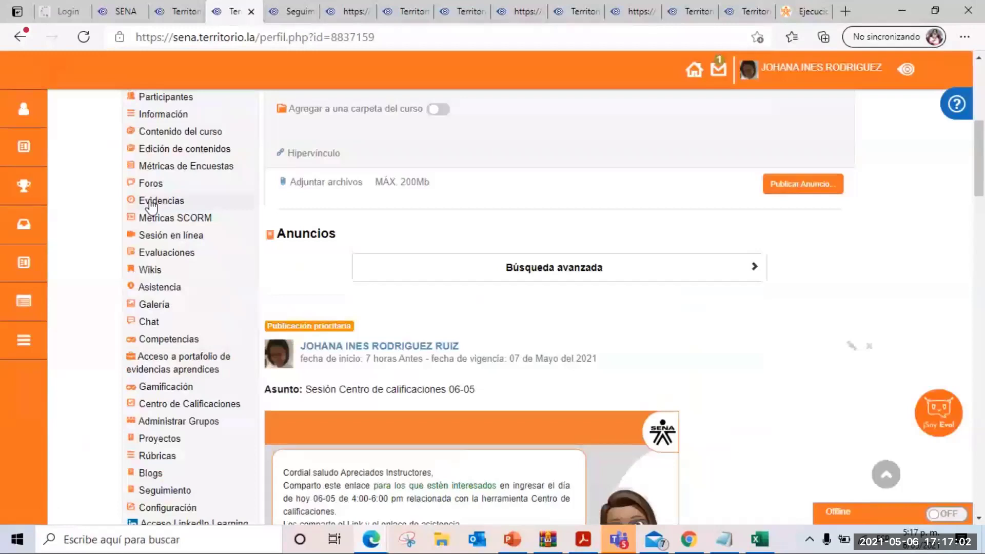
pyautogui.scroll(1, 151, 205)
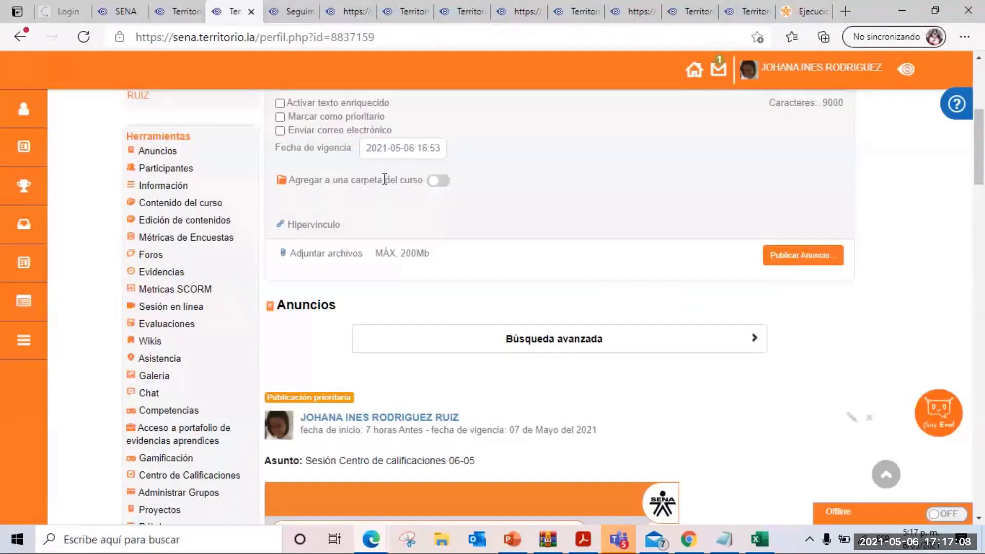
pyautogui.click(202, 208)
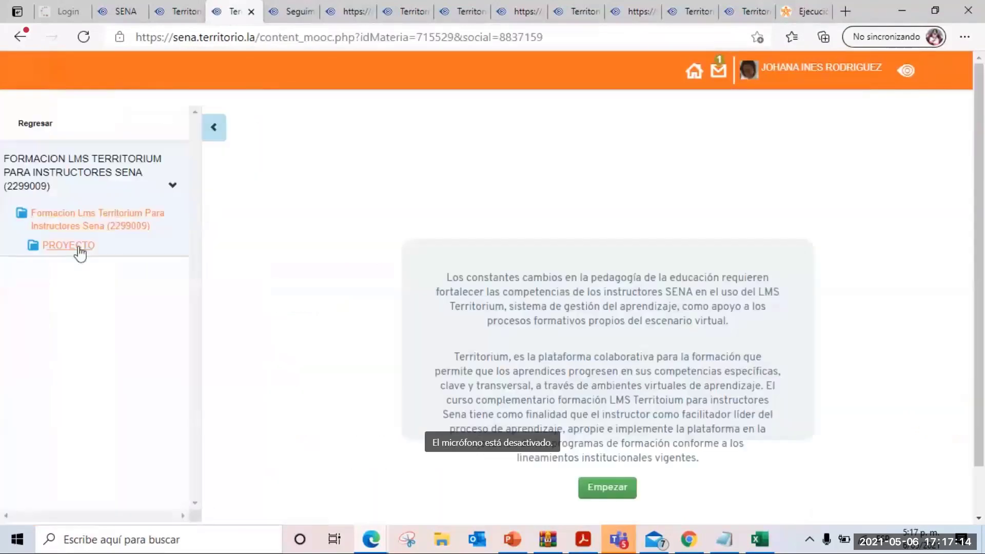
# - Expand PROYECTO, Actividades and the RA1 folder, and try to open the wiki activity on gamification
pyautogui.click(77, 247)
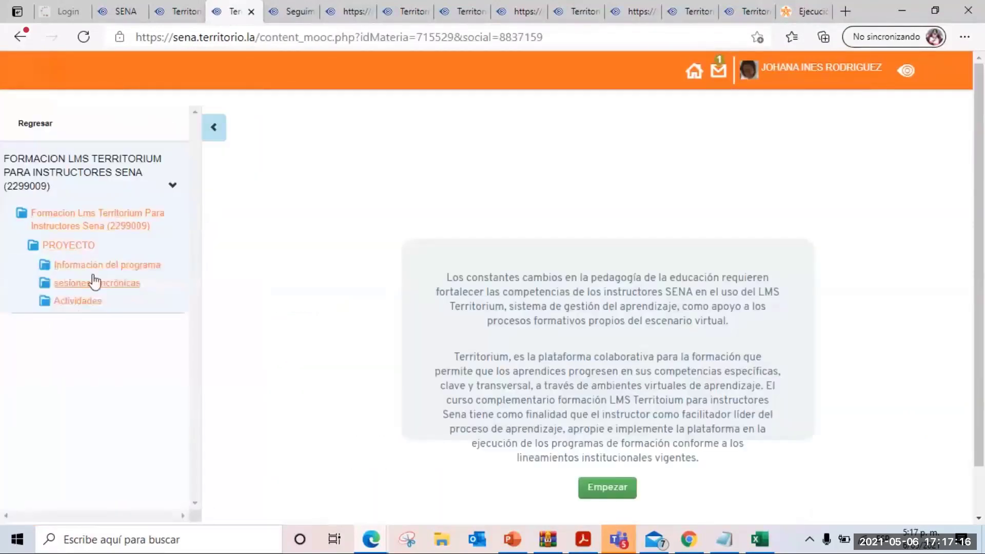
pyautogui.click(78, 302)
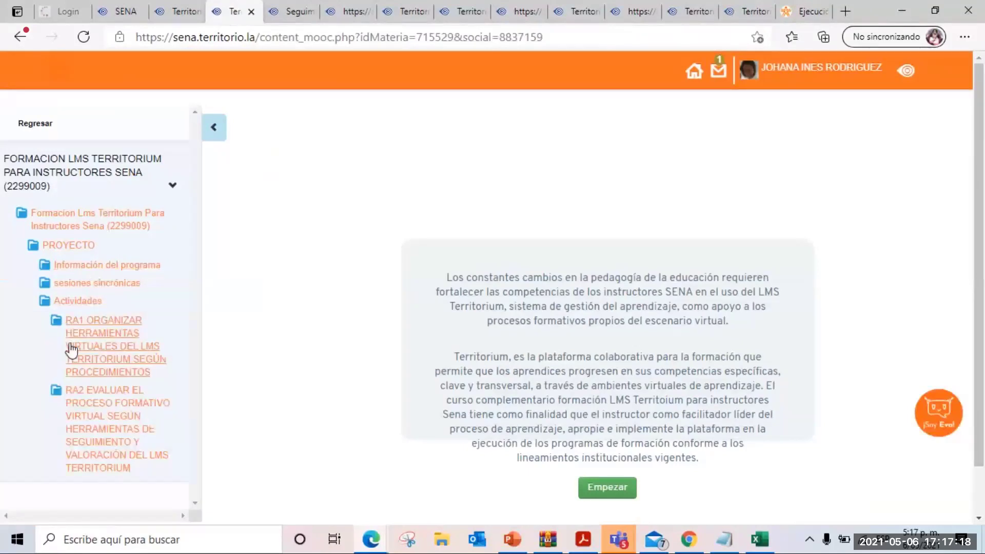
pyautogui.click(72, 351)
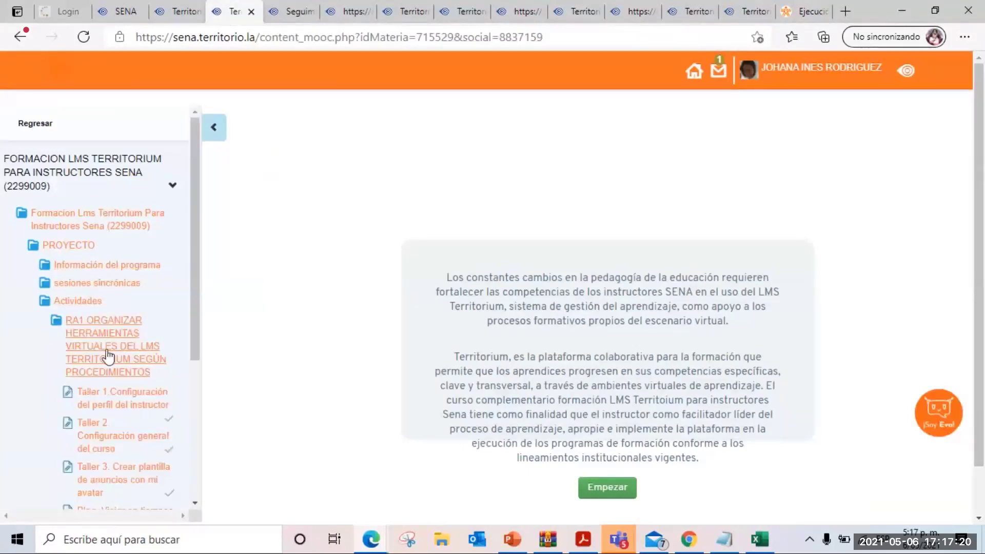
pyautogui.scroll(-3, 111, 349)
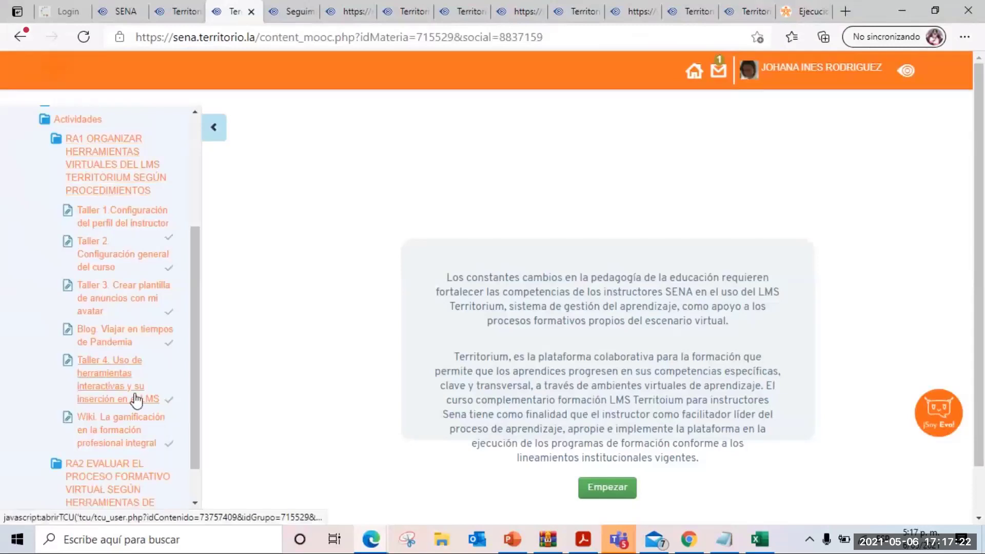
pyautogui.click(108, 430)
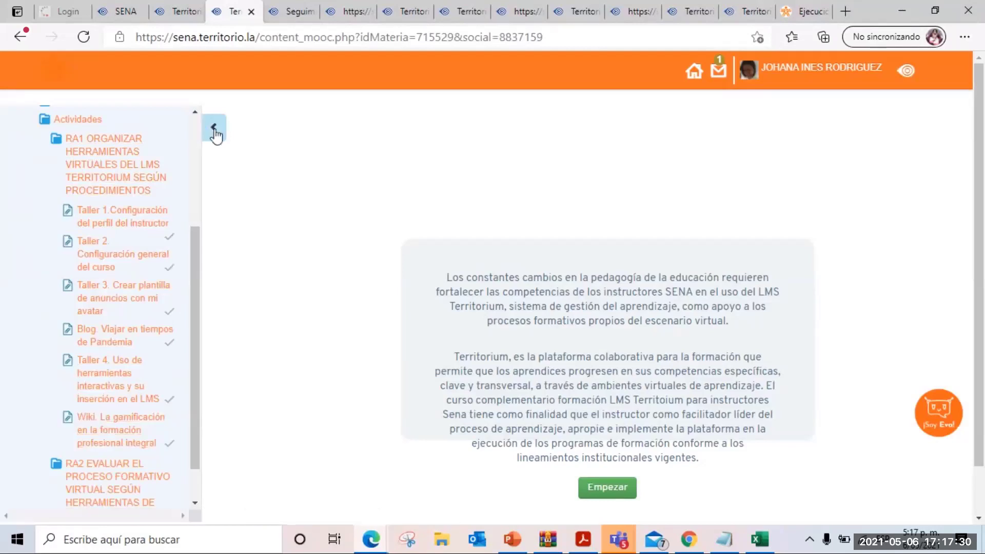
# - Leave the course content for the course main page and look through its Herramientas list
pyautogui.scroll(4, 171, 159)
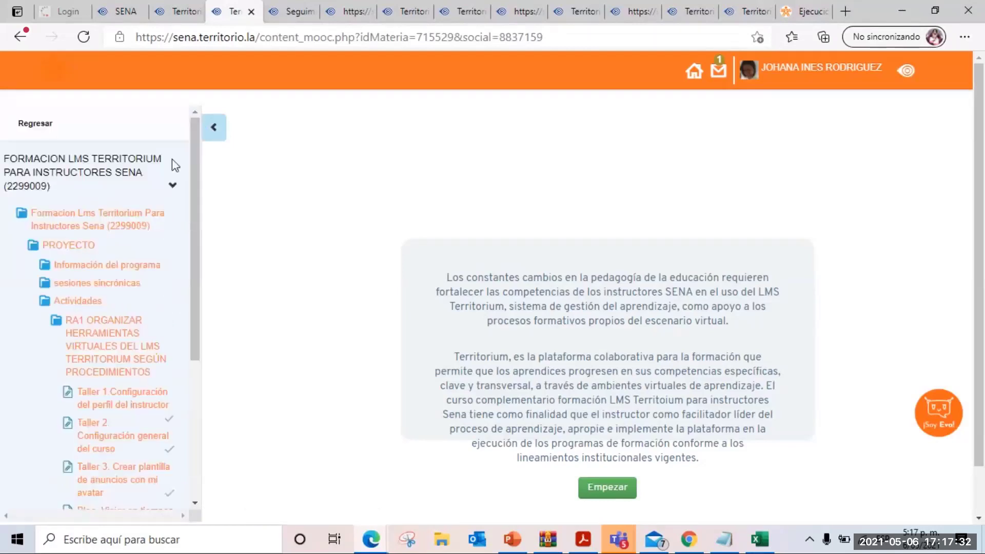
pyautogui.click(159, 160)
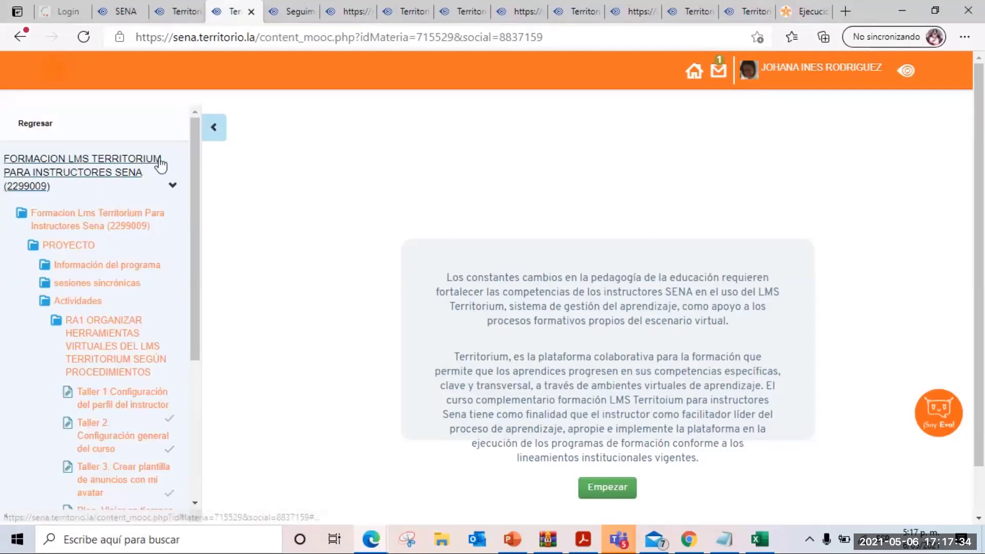
pyautogui.scroll(-2, 514, 240)
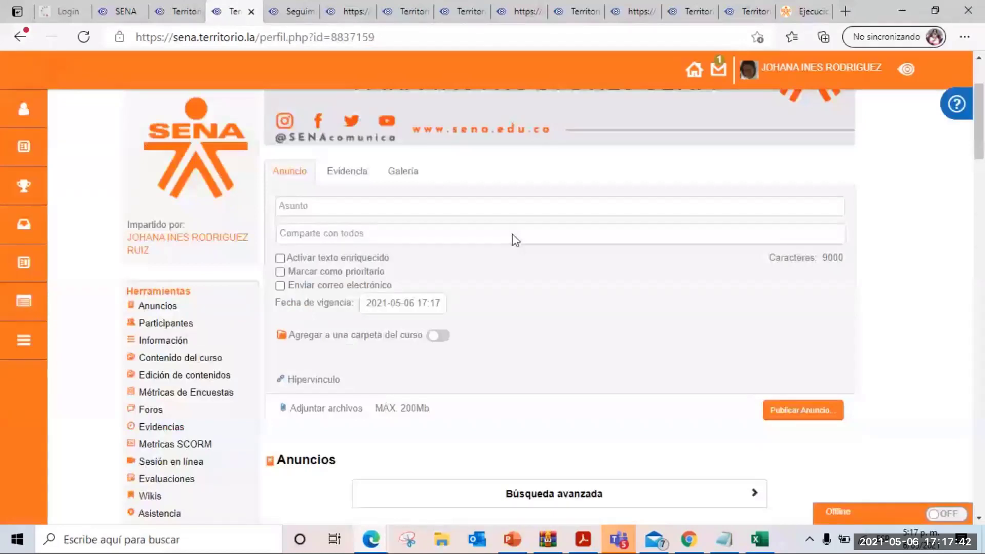
pyautogui.scroll(-7, 169, 257)
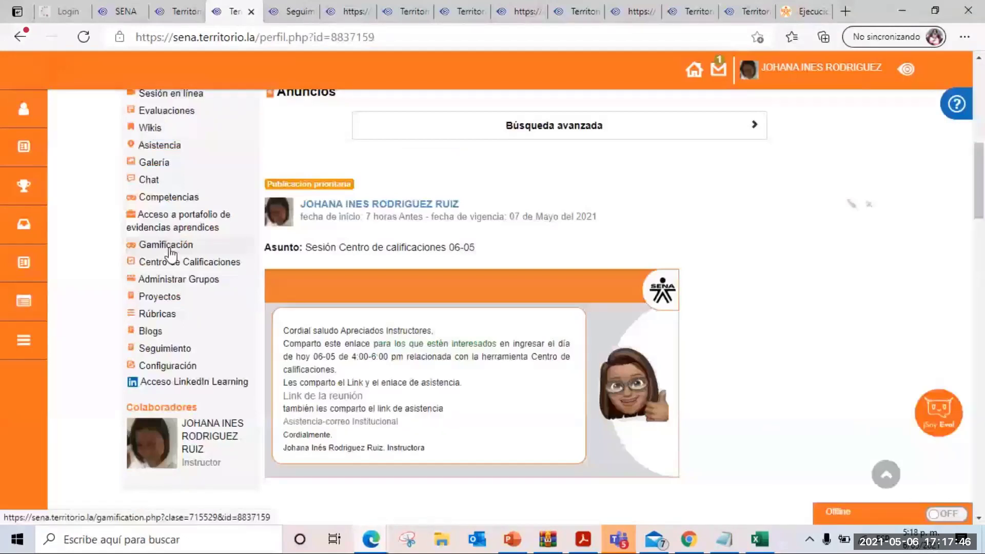
# - Reopen the course content, expand Actividades and RA1, and read the activity Wiki. La gamificación en la formación profesional integral
pyautogui.scroll(4, 171, 253)
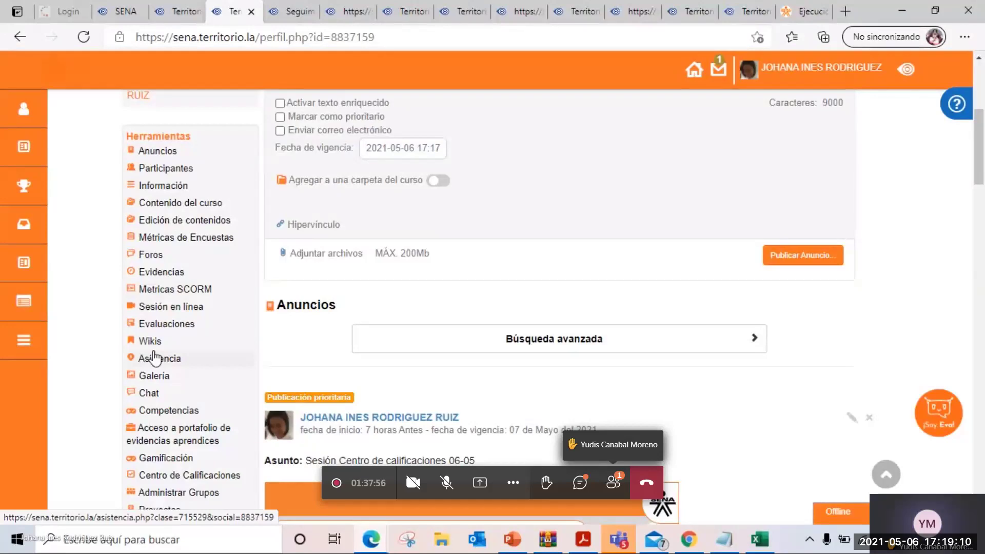
pyautogui.click(167, 250)
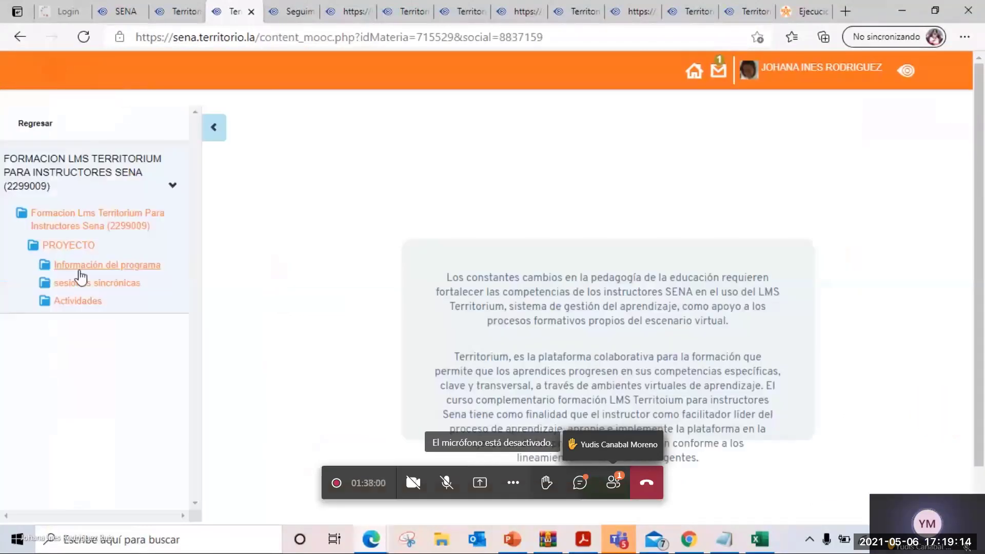
pyautogui.click(78, 301)
pyautogui.scroll(-1, 94, 303)
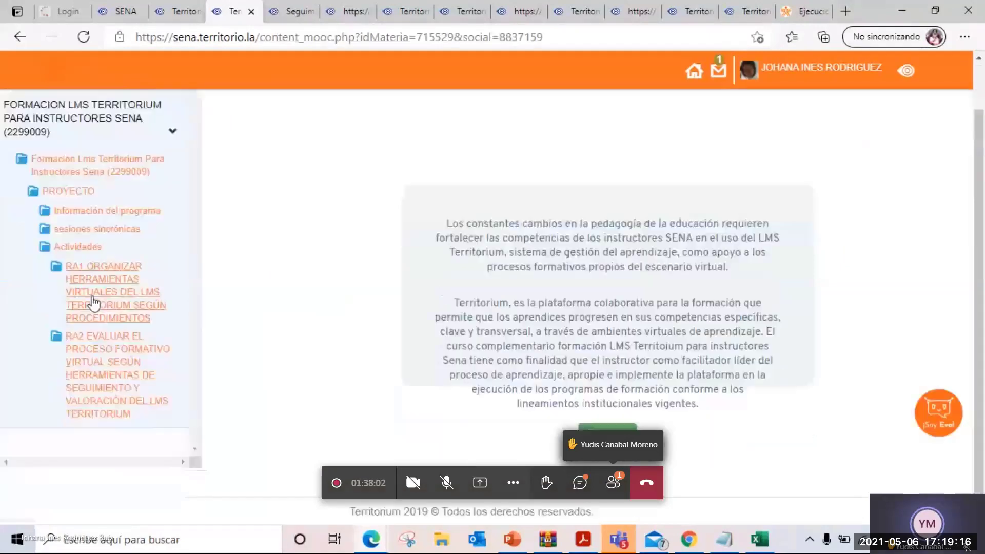
pyautogui.click(94, 303)
pyautogui.scroll(-5, 105, 323)
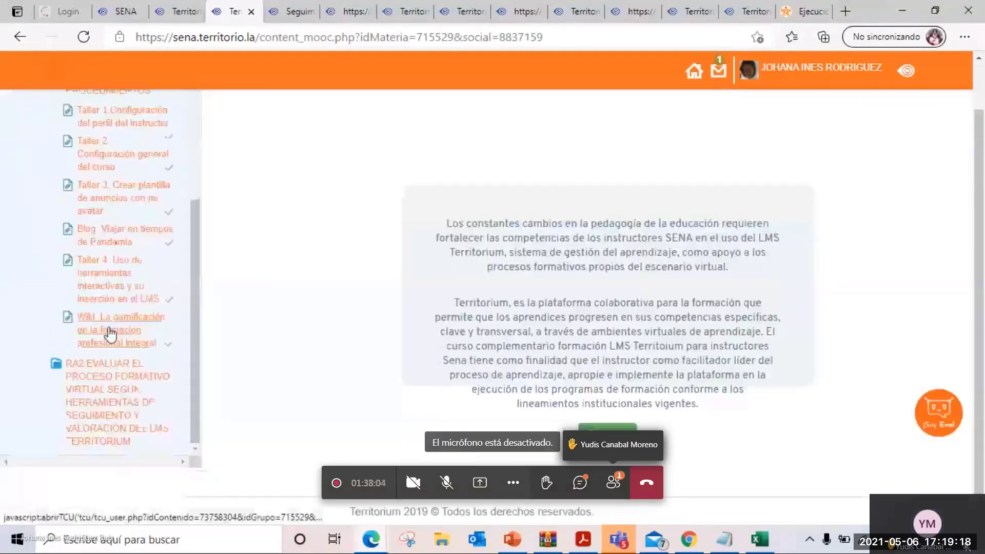
pyautogui.click(110, 334)
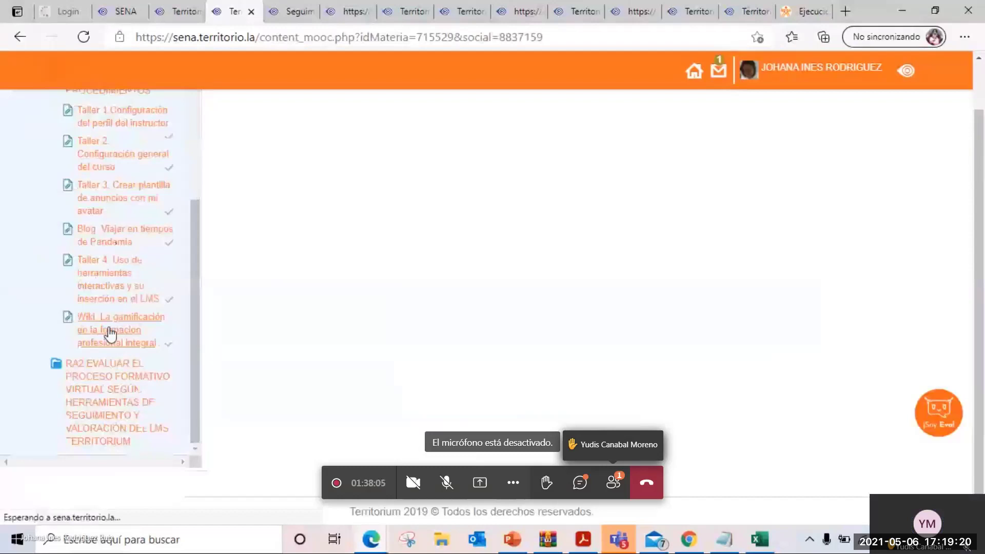
pyautogui.scroll(-1, 495, 253)
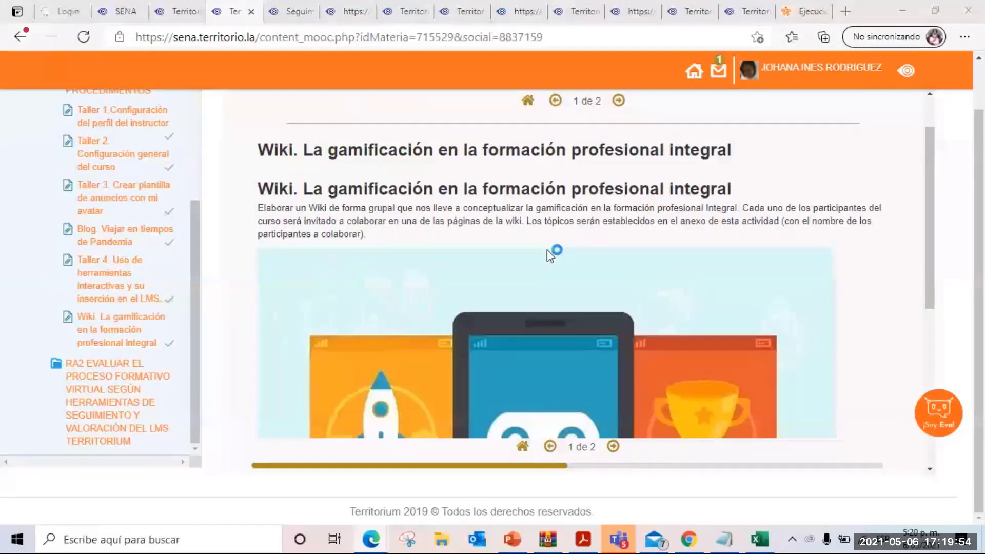
pyautogui.scroll(-3, 547, 250)
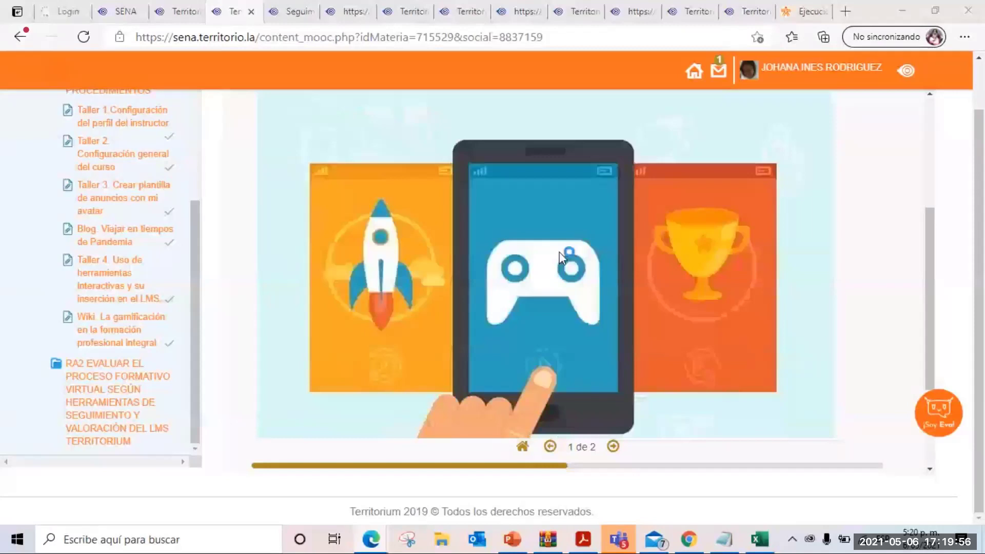
# - Advance to the second page of the gamification wiki activity and look through the support material and the Articulos gamificación files
pyautogui.scroll(-3, 572, 359)
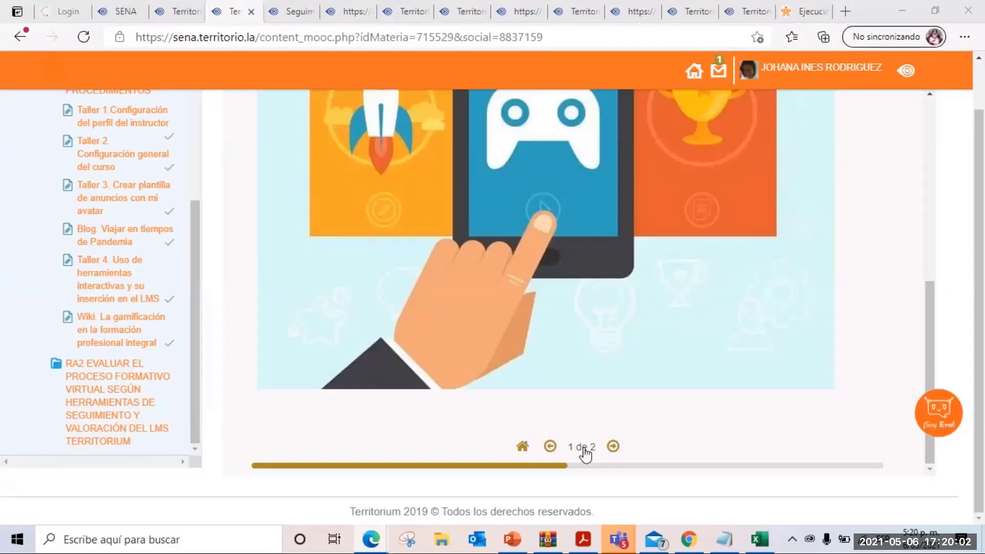
pyautogui.click(613, 446)
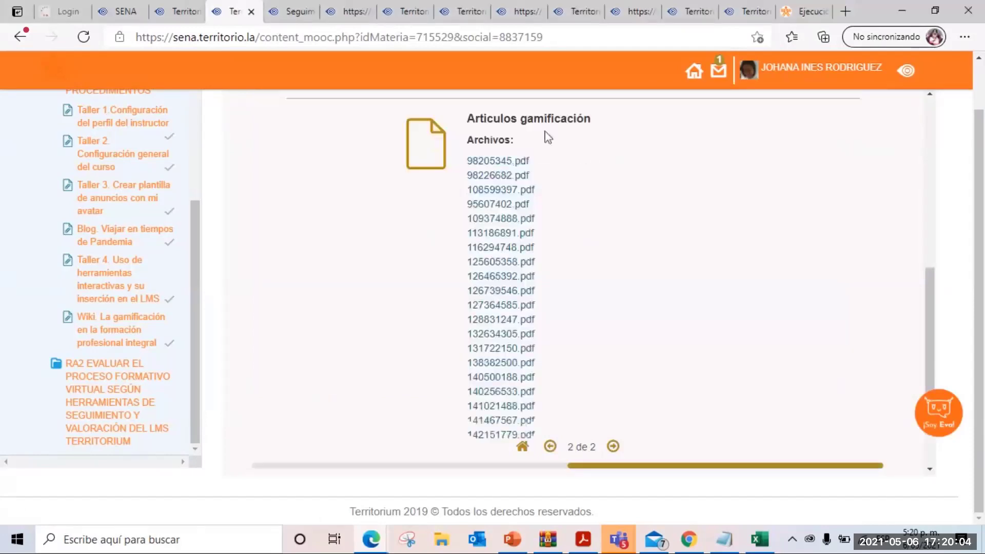
pyautogui.scroll(-3, 547, 136)
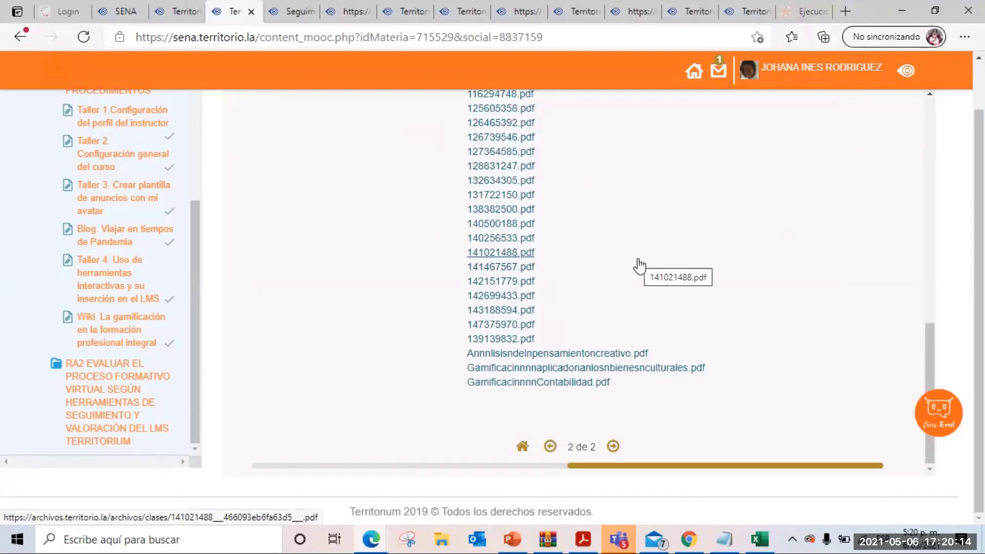
pyautogui.scroll(5, 638, 266)
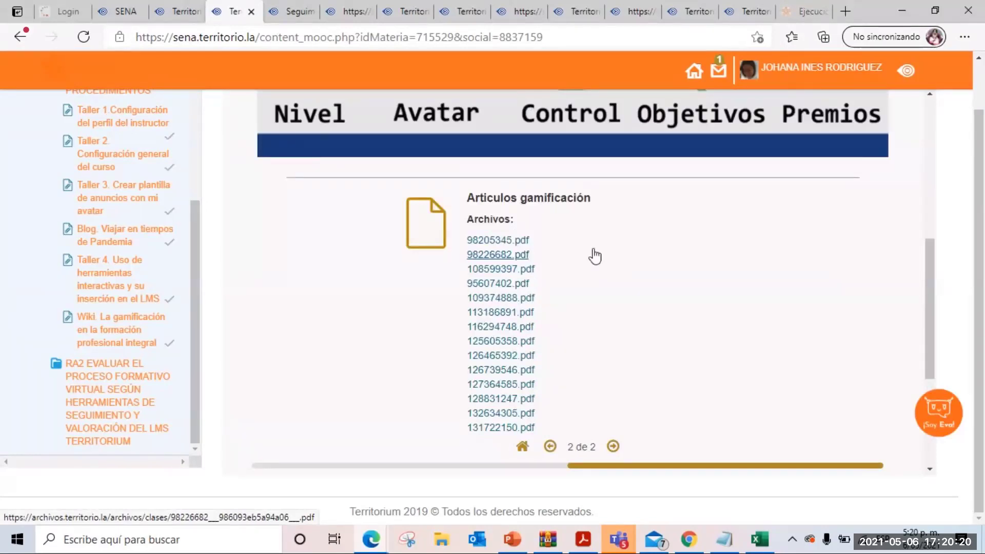
pyautogui.scroll(-3, 595, 257)
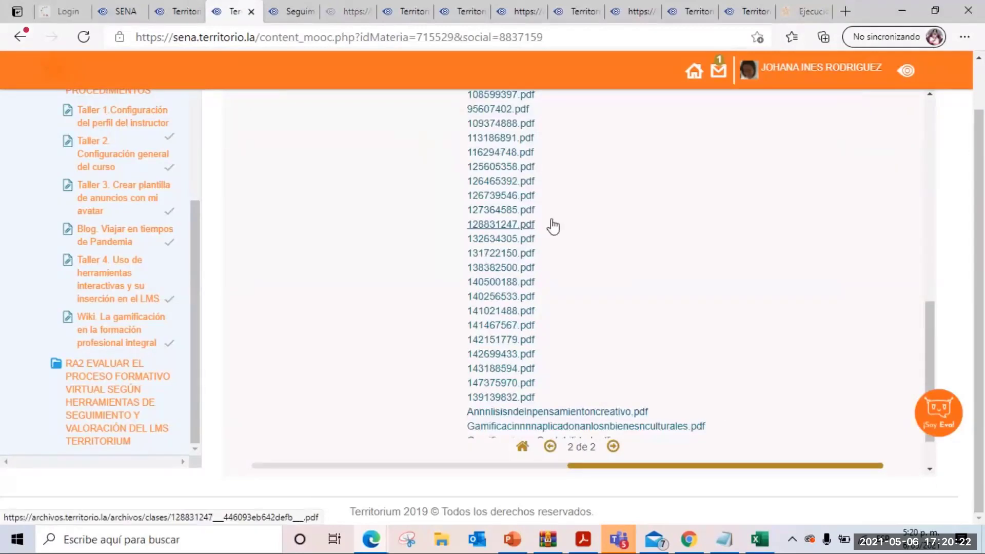
pyautogui.scroll(5, 559, 226)
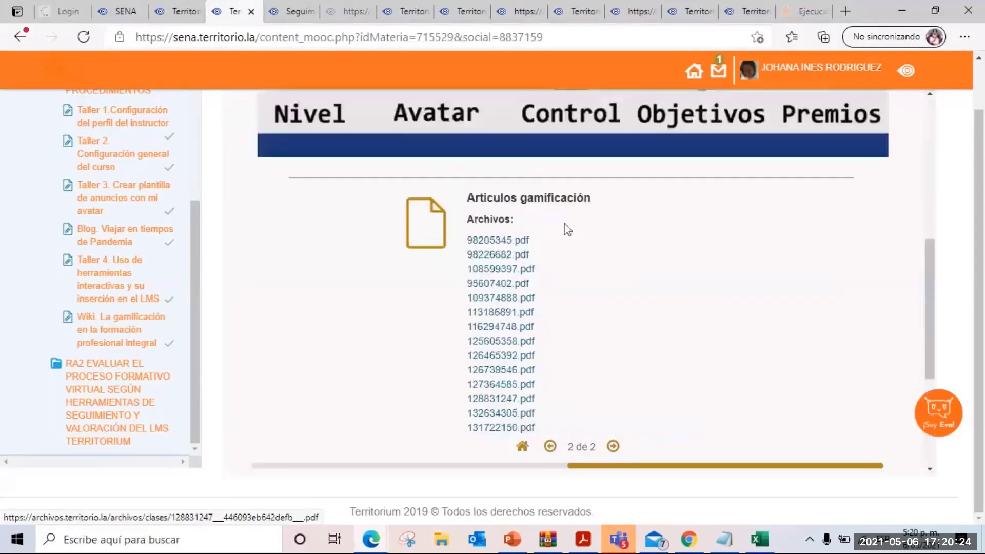
pyautogui.scroll(3, 565, 227)
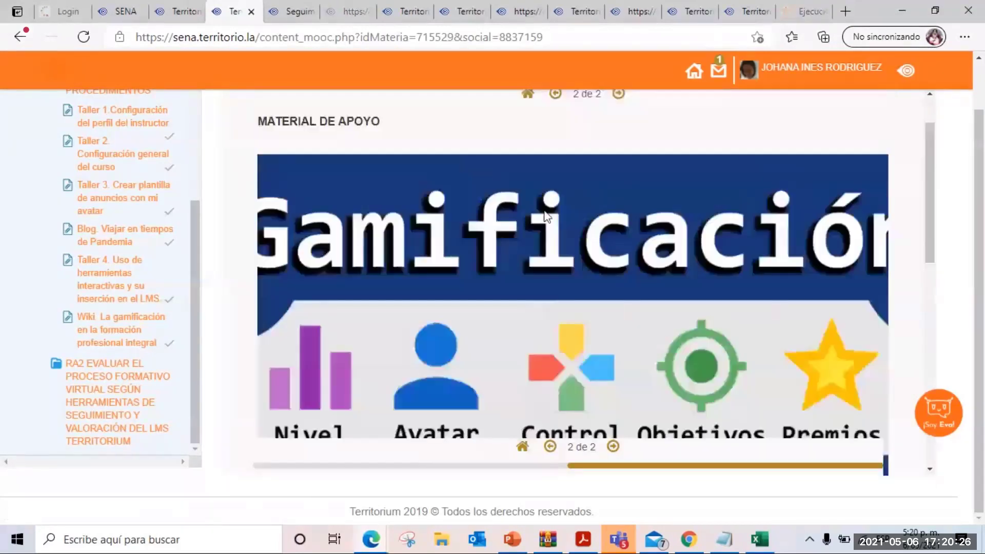
pyautogui.scroll(2, 303, 186)
pyautogui.scroll(1, 303, 187)
pyautogui.scroll(5, 109, 138)
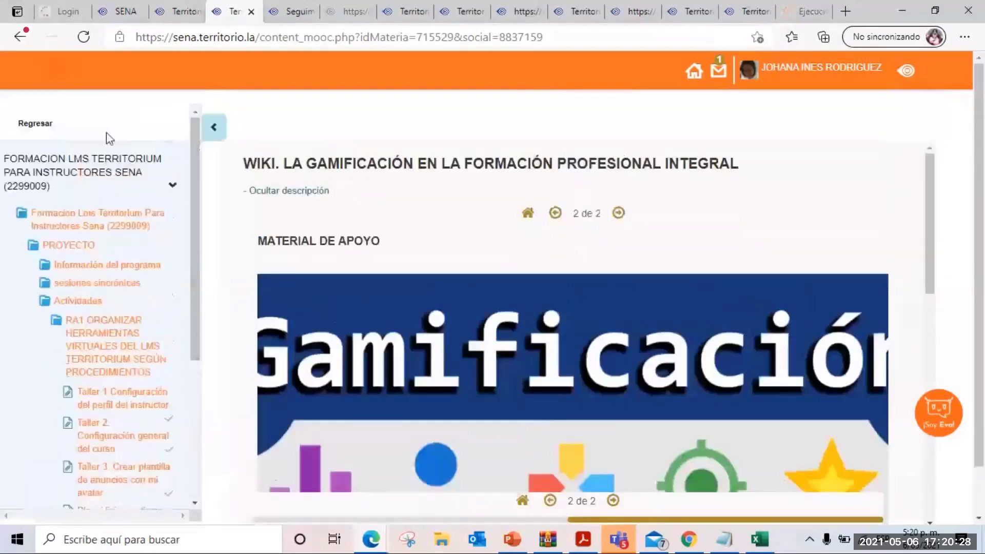
# - Return to the course page, open Wikis and read the instructions and entries of the wiki La gamificación en la formación profesional integral
pyautogui.click(24, 128)
pyautogui.scroll(-1, 144, 352)
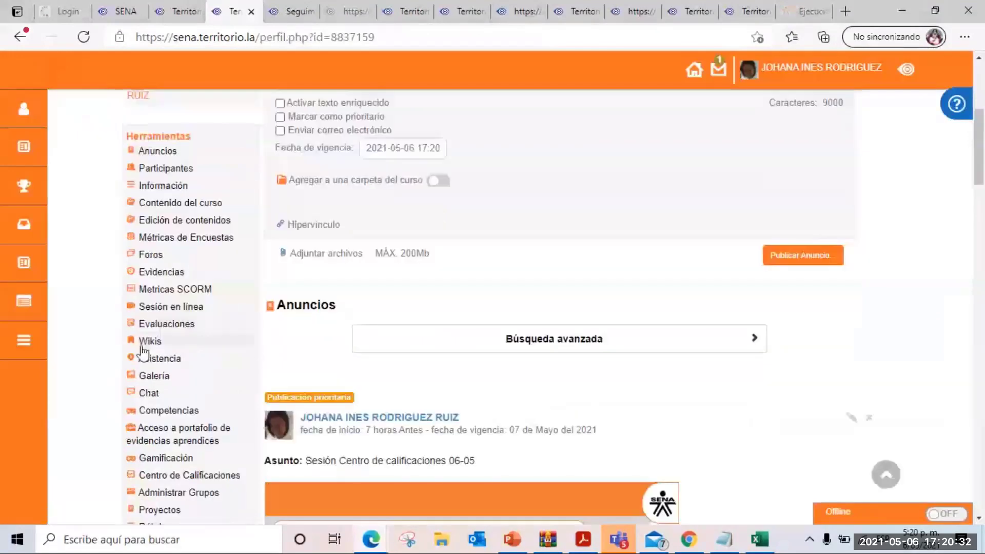
pyautogui.click(149, 350)
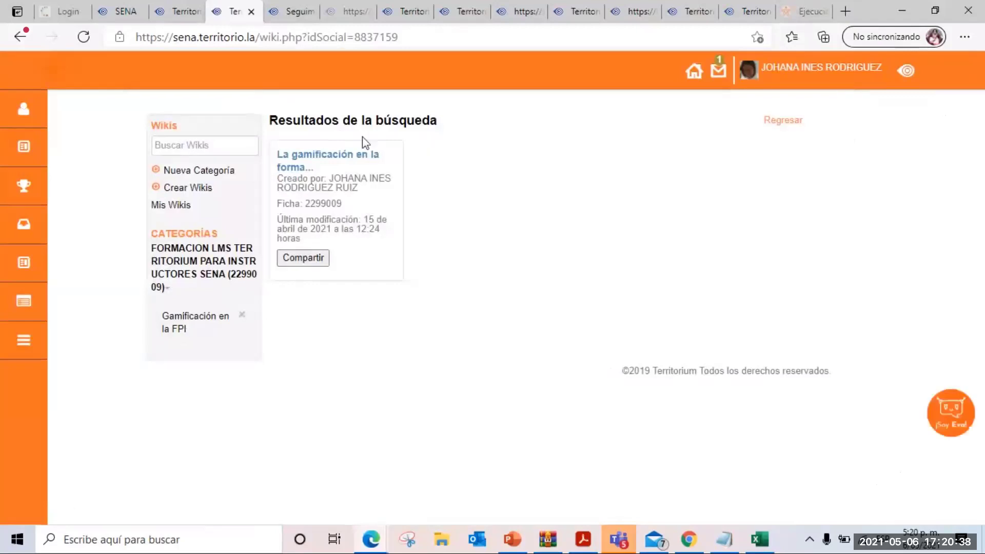
pyautogui.click(316, 160)
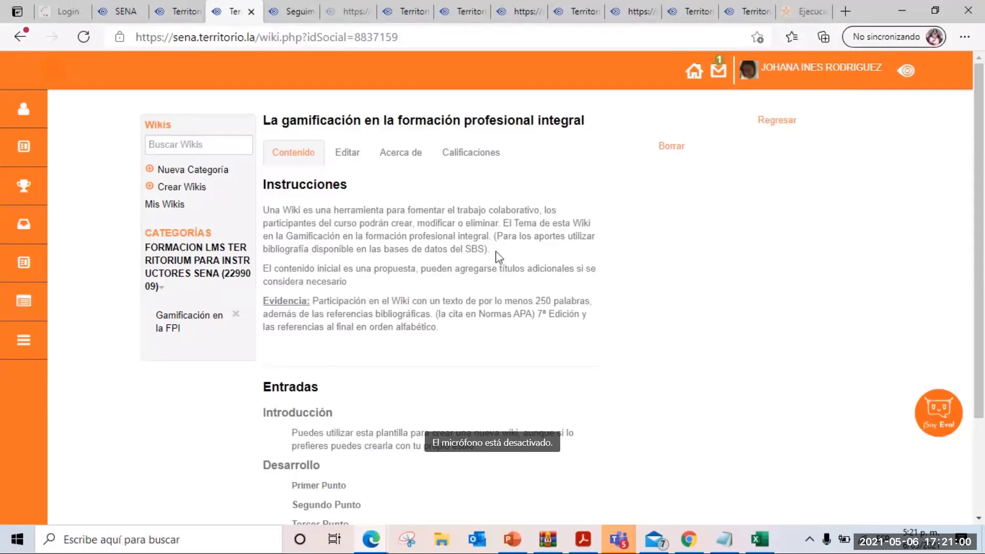
pyautogui.scroll(-1, 495, 251)
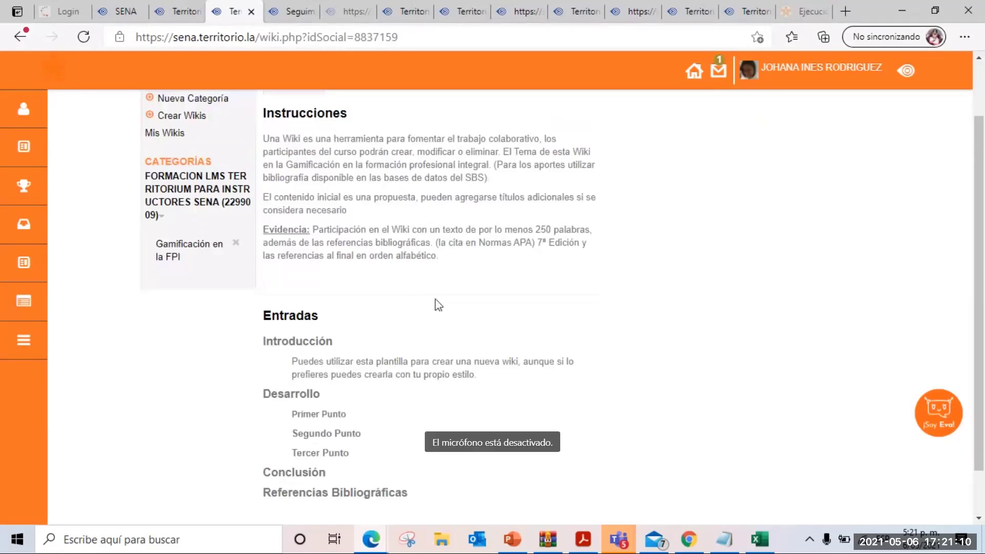
# - Open the gamification wiki for editing and review its Instrucciones, Entradas, change comment, availability, editing permission and date settings
pyautogui.scroll(2, 362, 158)
pyautogui.click(362, 159)
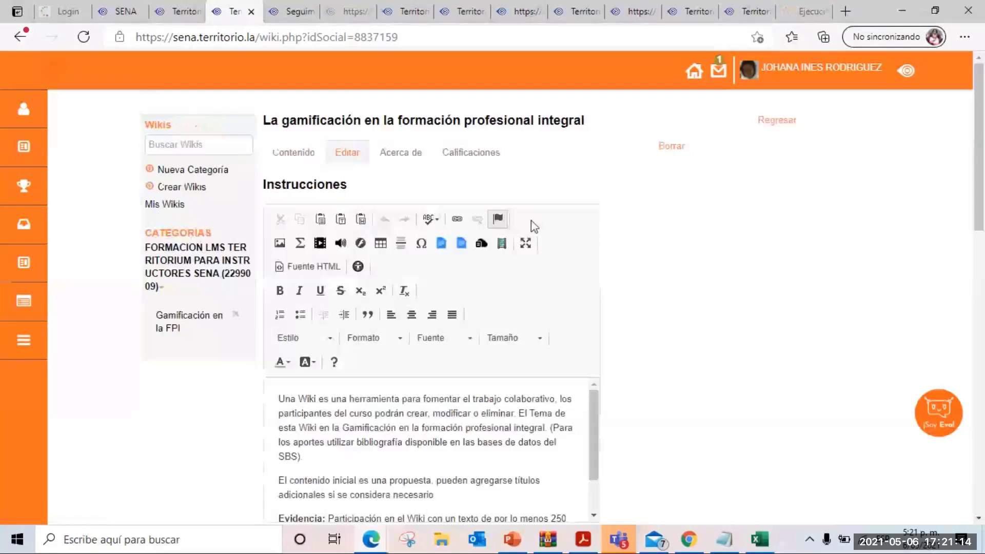
pyautogui.scroll(-10, 534, 223)
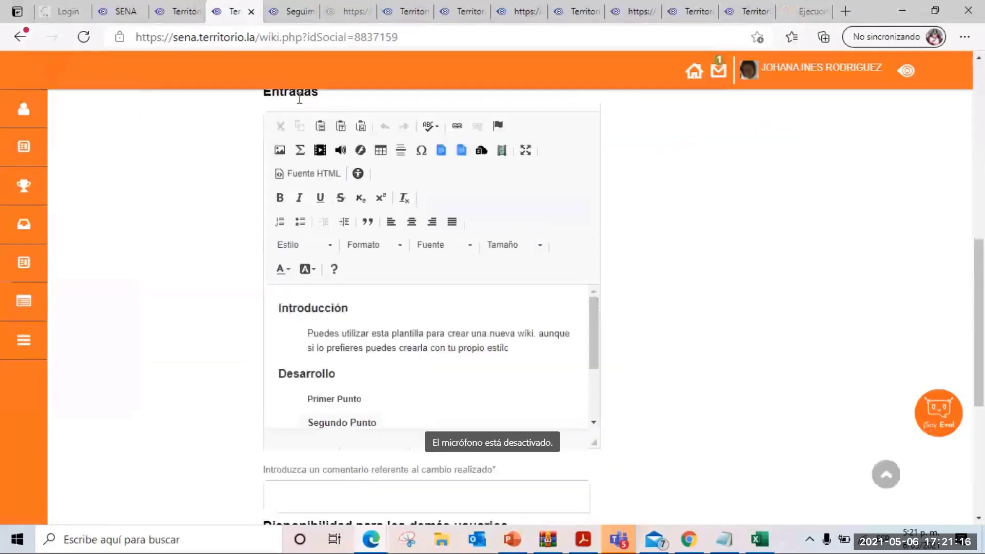
pyautogui.scroll(-4, 662, 226)
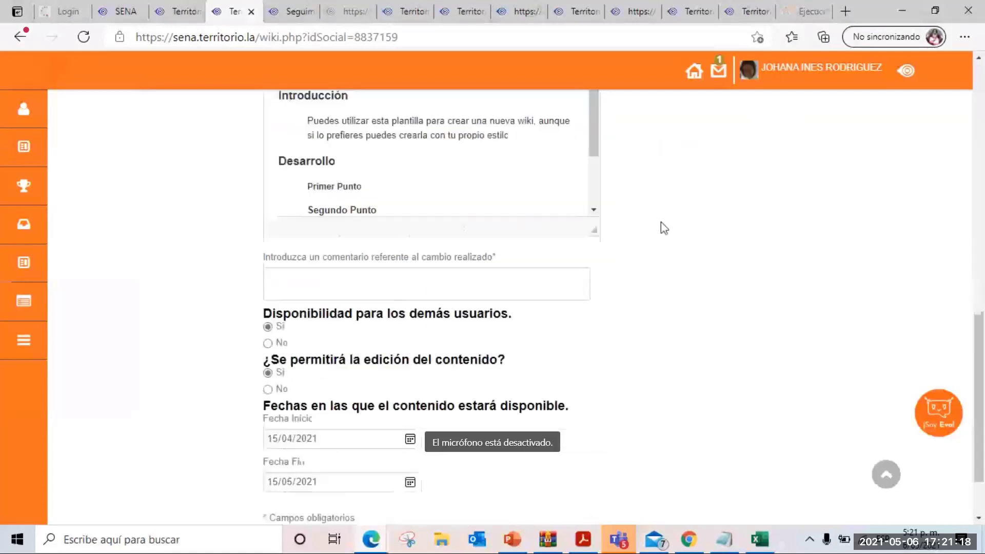
pyautogui.scroll(7, 661, 226)
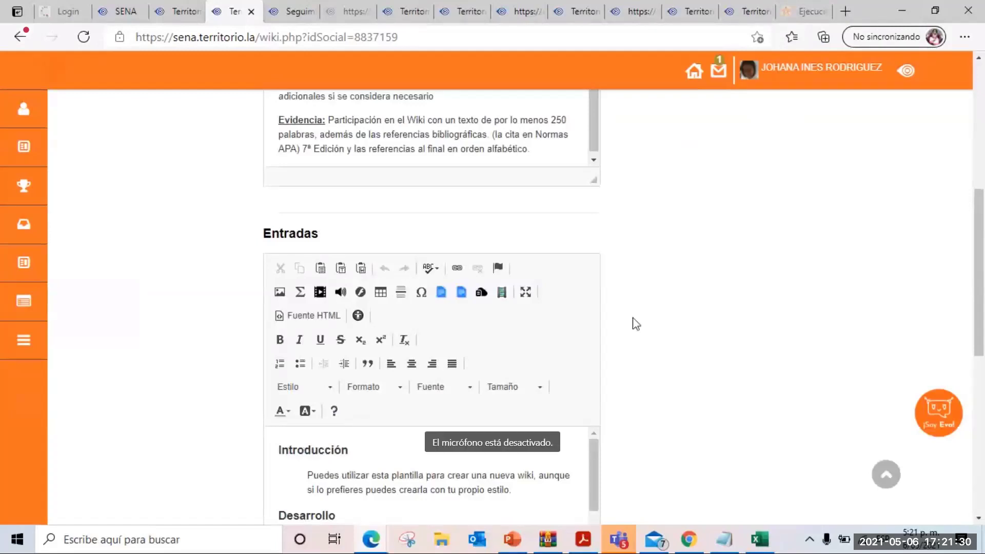
pyautogui.scroll(-3, 636, 324)
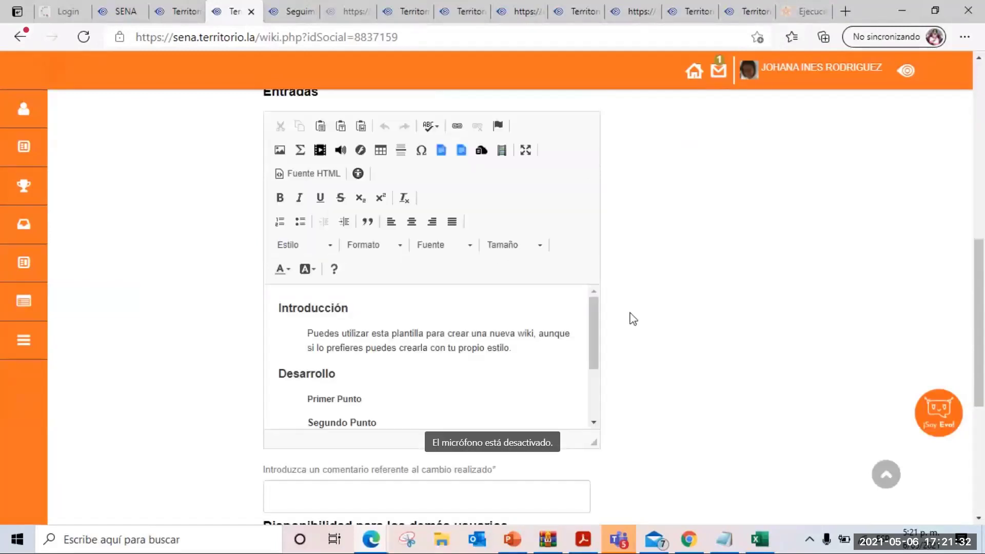
pyautogui.moveTo(594, 353); pyautogui.dragTo(604, 398)
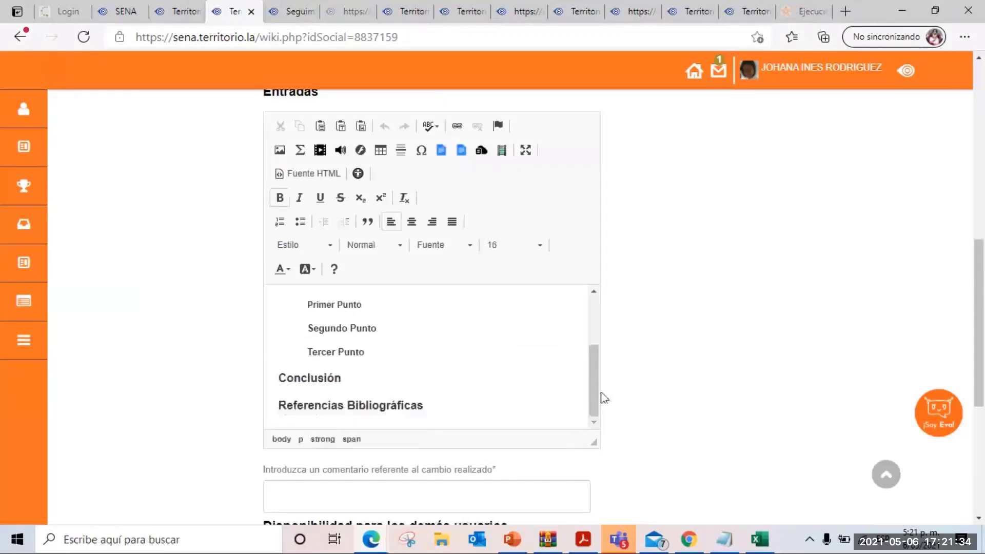
pyautogui.scroll(-3, 798, 323)
pyautogui.scroll(-3, 798, 322)
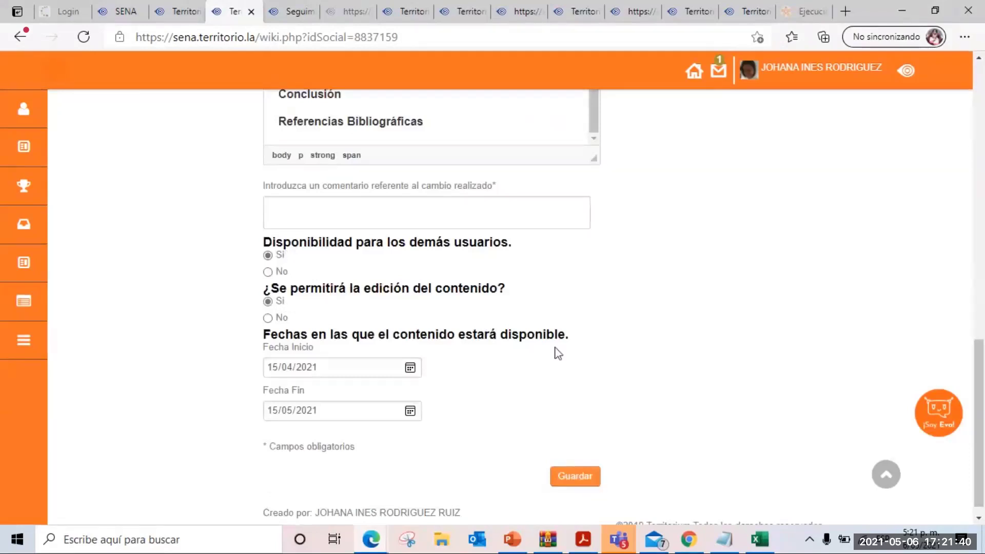
pyautogui.scroll(-1, 557, 353)
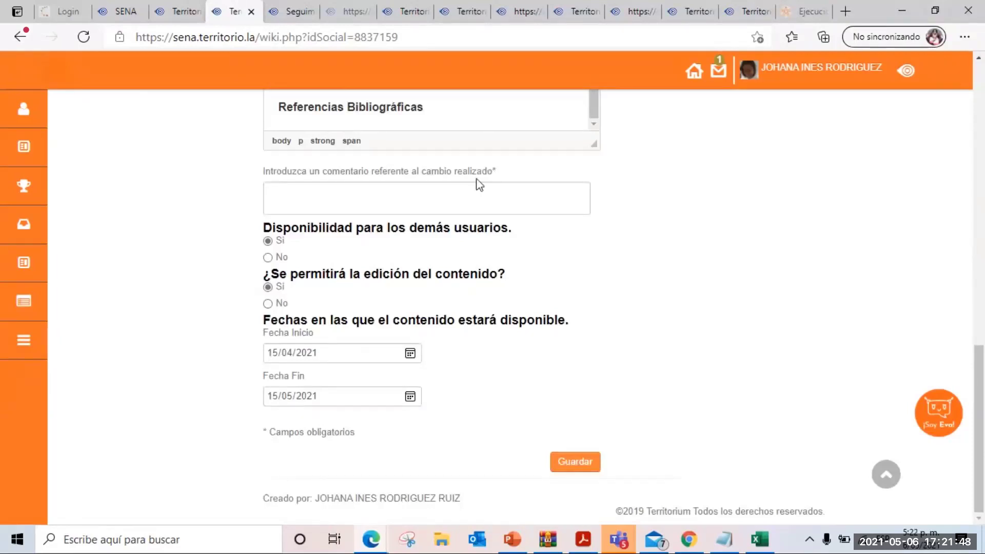
# - Point out the required change comment field, recheck the wiki's editing form and return to the wiki list without saving
pyautogui.click(322, 191)
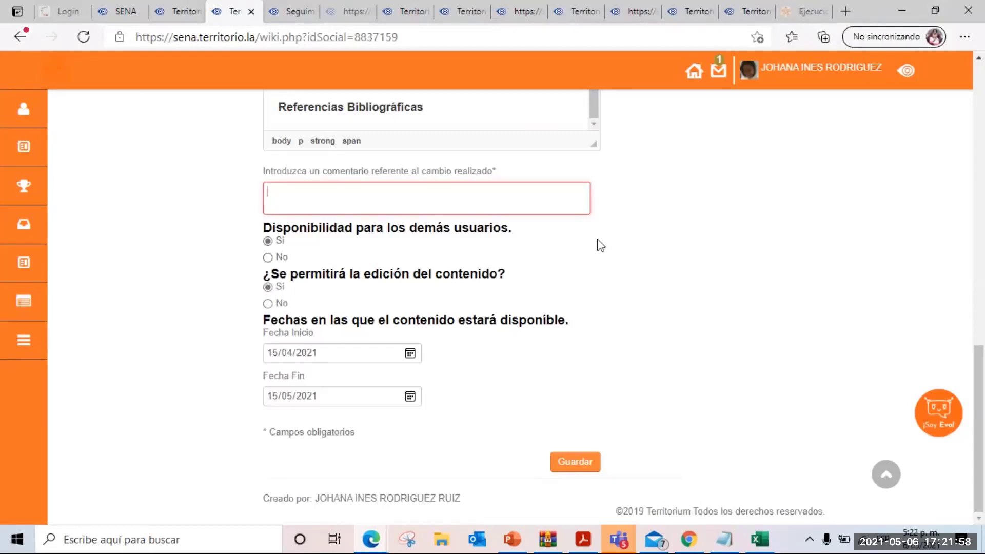
pyautogui.scroll(5, 598, 244)
pyautogui.scroll(5, 710, 197)
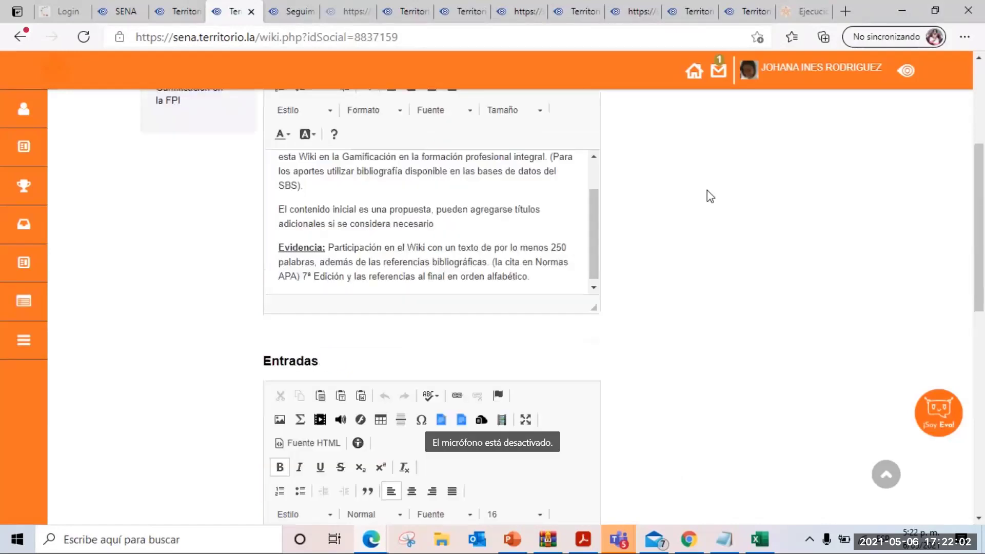
pyautogui.scroll(4, 708, 195)
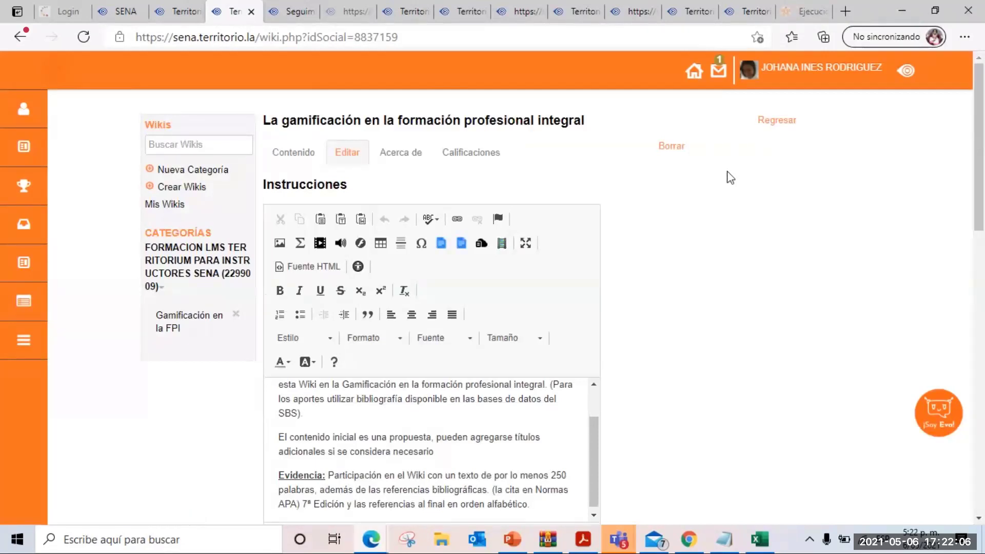
pyautogui.click(777, 123)
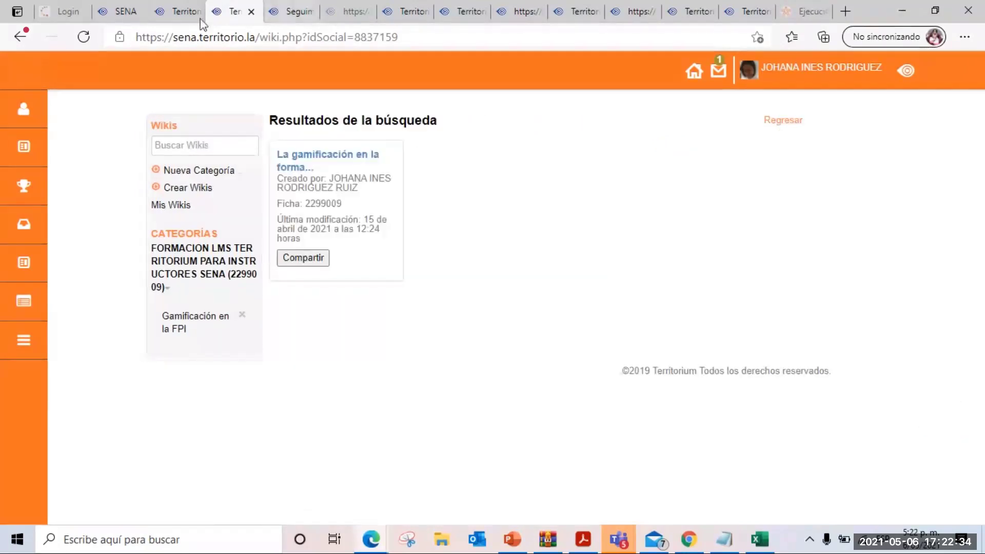
# - Look over the Reportes page of the course follow-up and switch to the other course's announcements page
pyautogui.click(290, 11)
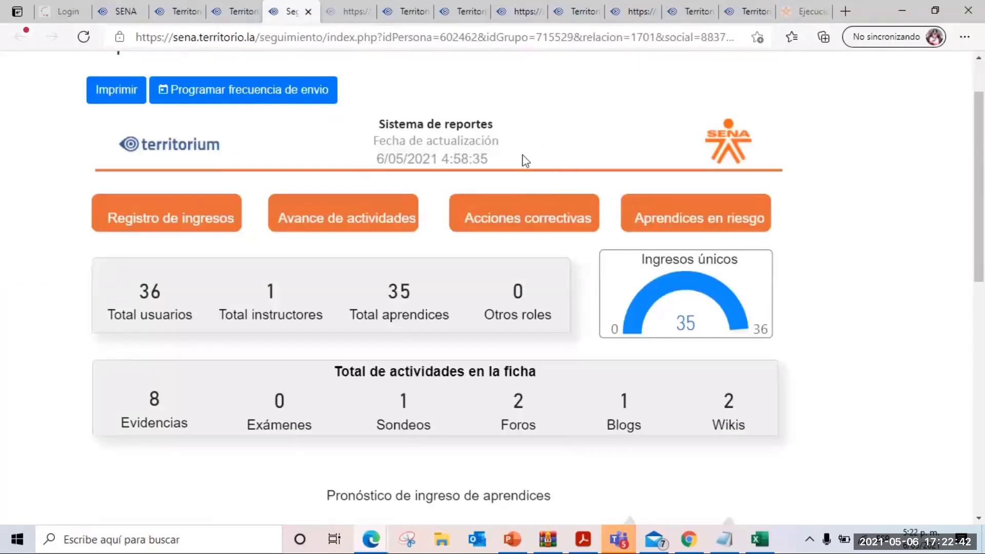
pyautogui.scroll(1, 546, 165)
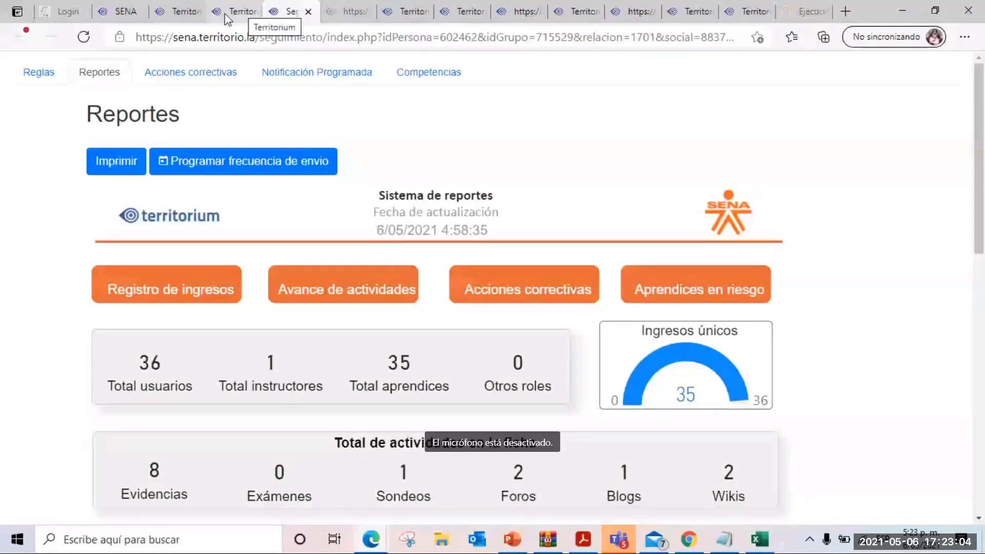
pyautogui.click(177, 12)
# - Switch to the Microsoft Teams meeting window and stop the meeting recording
pyautogui.moveTo(619, 540)
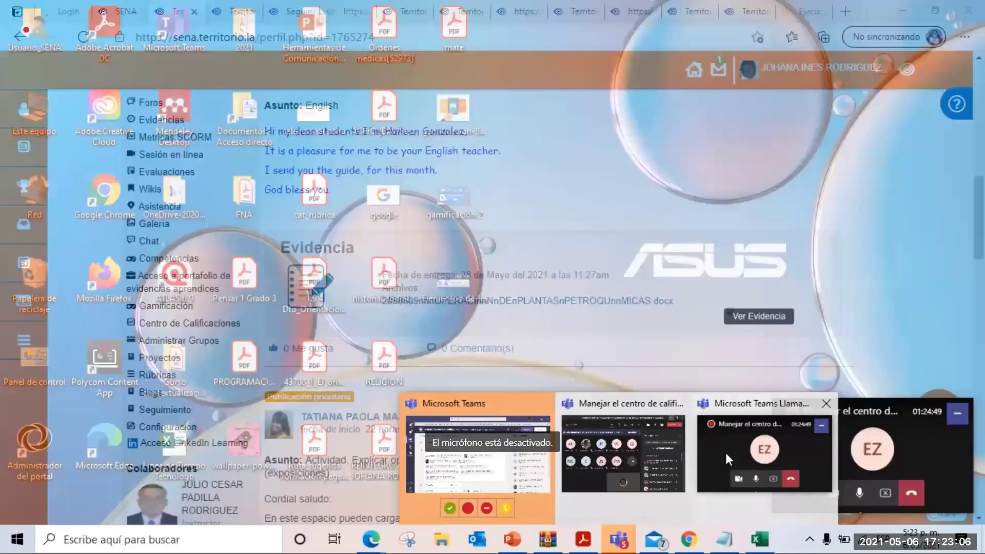
pyautogui.click(726, 452)
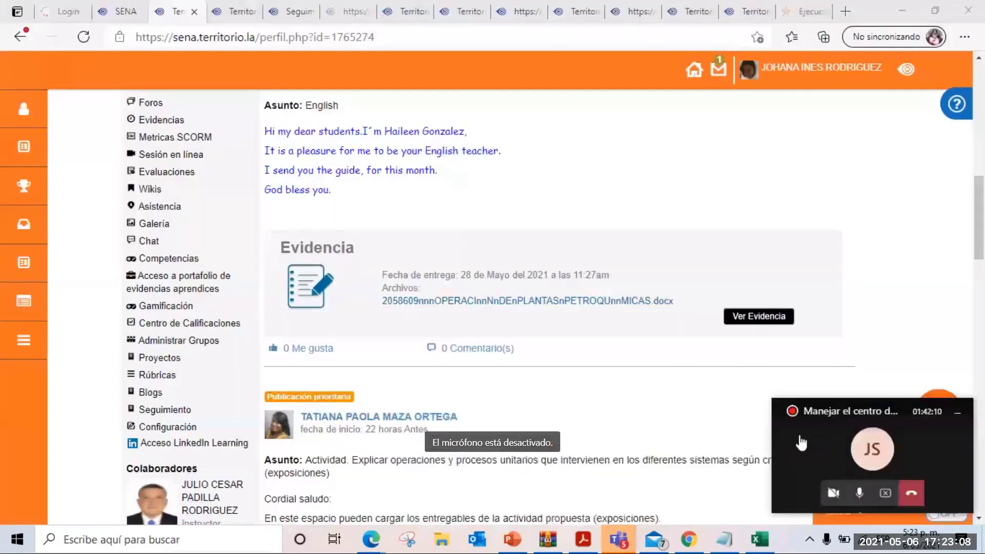
pyautogui.click(814, 424)
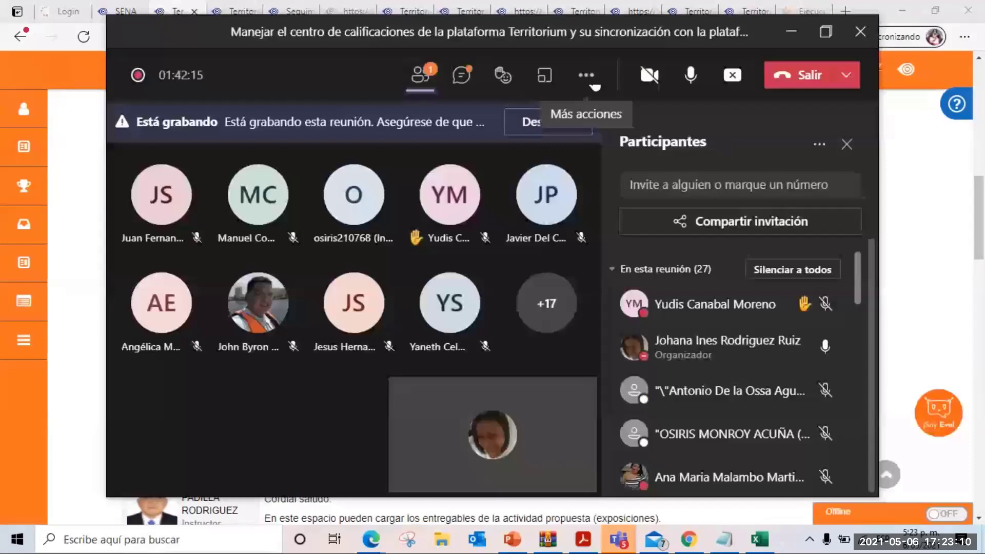
pyautogui.click(591, 82)
pyautogui.click(636, 491)
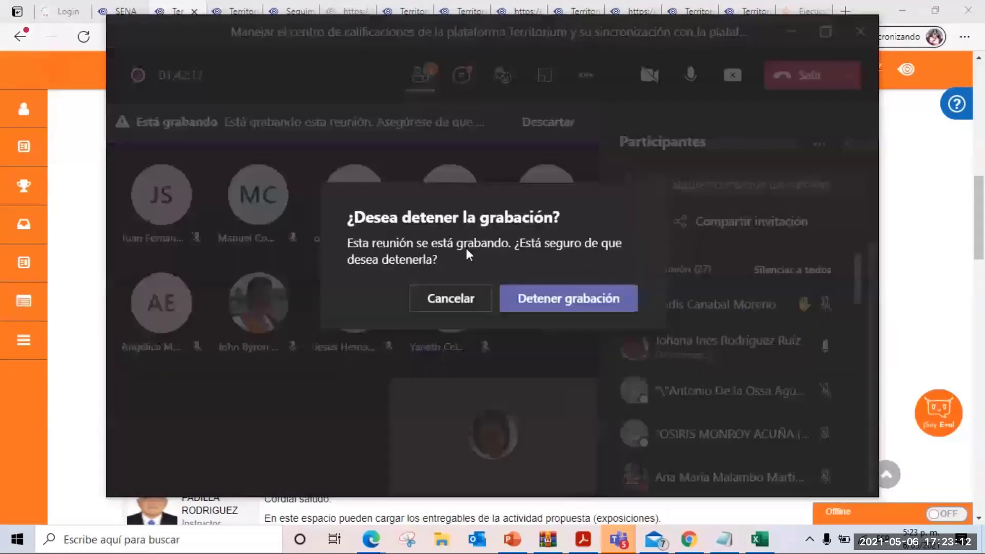
pyautogui.click(564, 302)
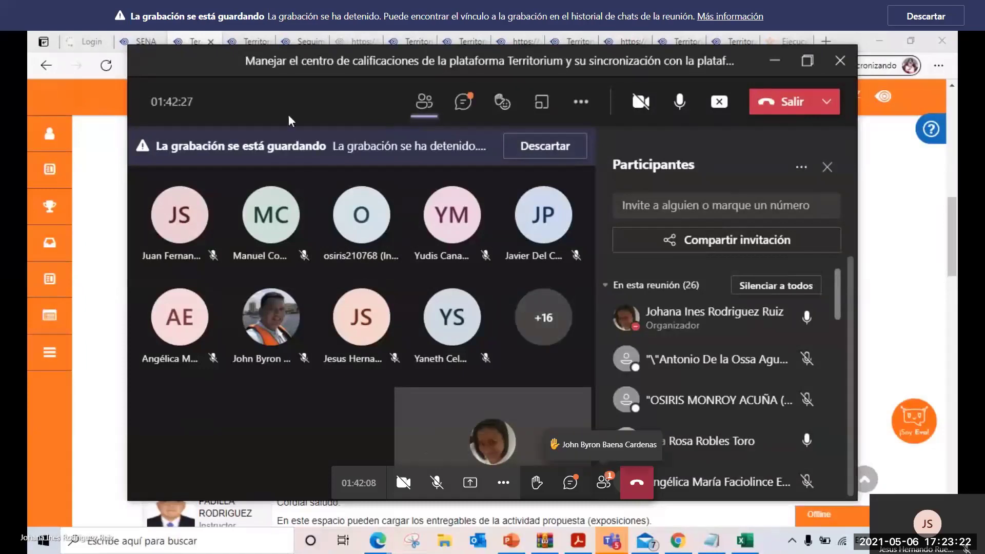
# - Open the meeting chat, read the participants' latest messages and minimize the meeting window
pyautogui.click(462, 103)
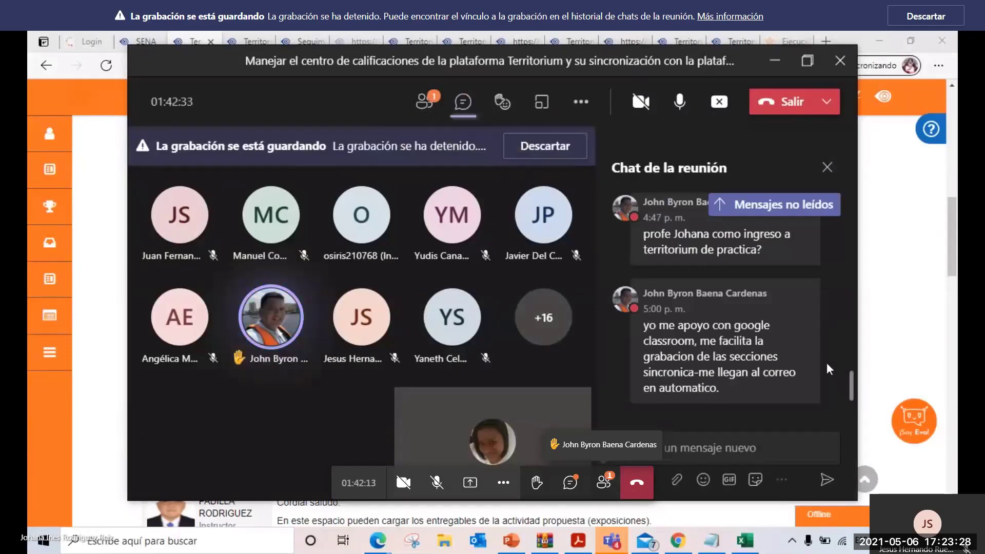
pyautogui.moveTo(819, 349)
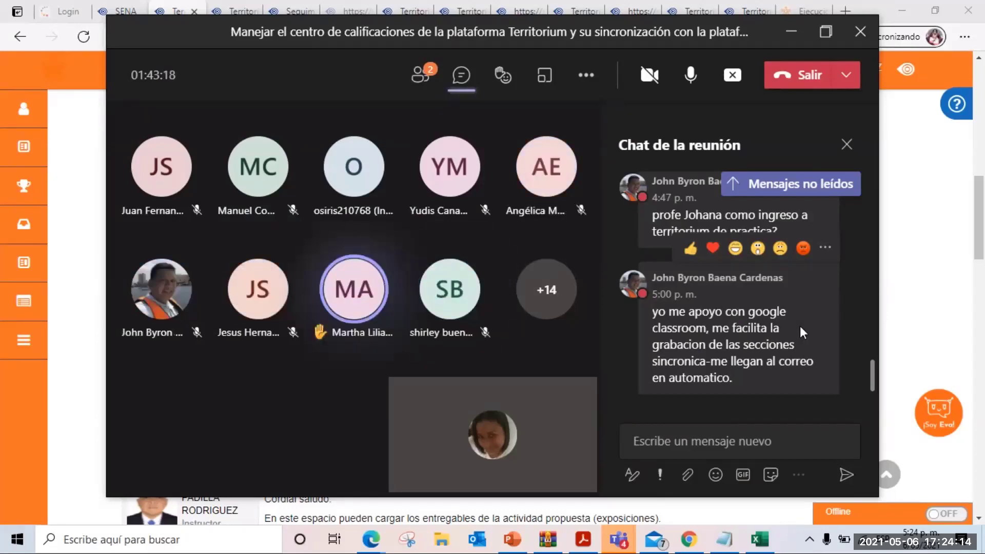
pyautogui.click(790, 36)
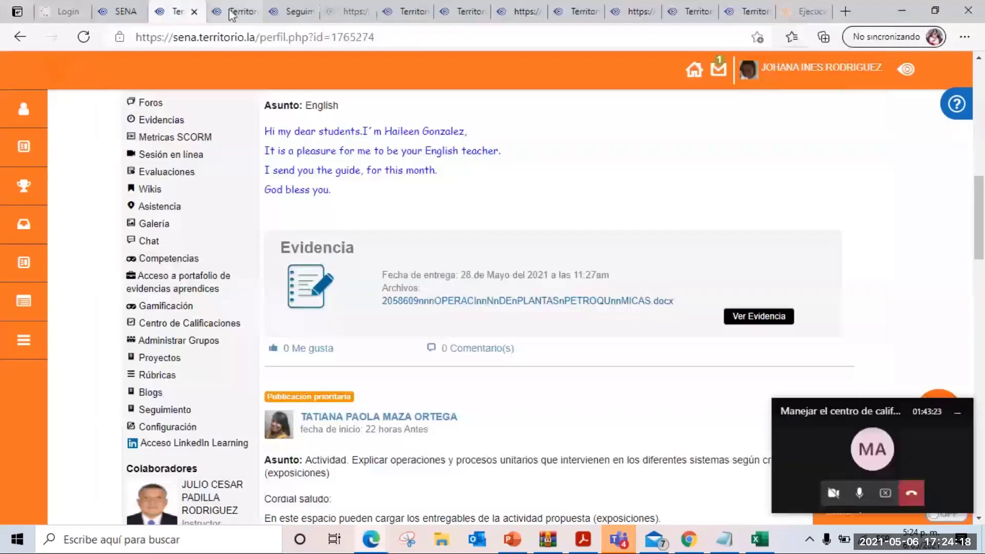
# - Go back to the Territorium wiki list and return from it to the course main page
pyautogui.click(232, 13)
pyautogui.click(785, 121)
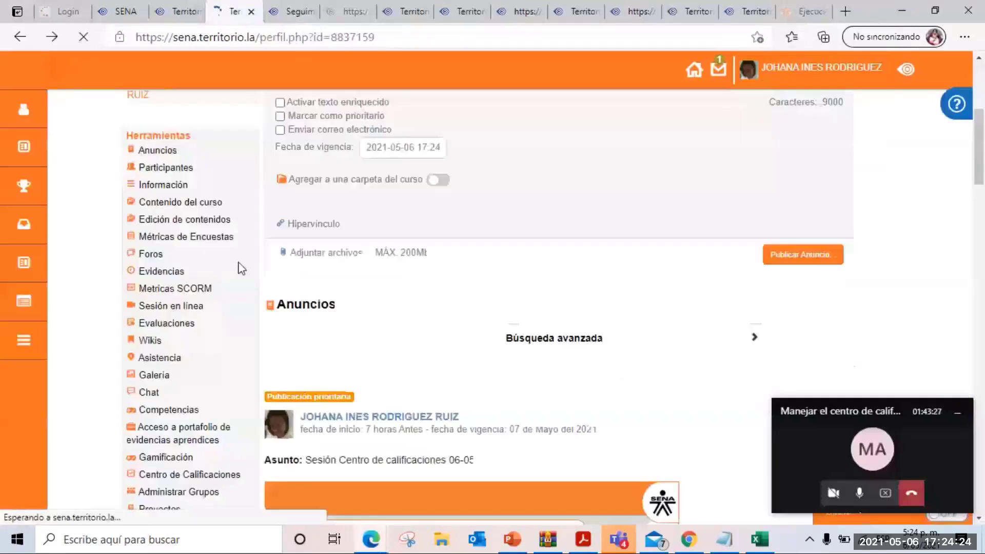
# - Open the course content and display the activity "Taller 3. Crear plantilla de anuncios con mi avatar" under RA1
pyautogui.click(175, 203)
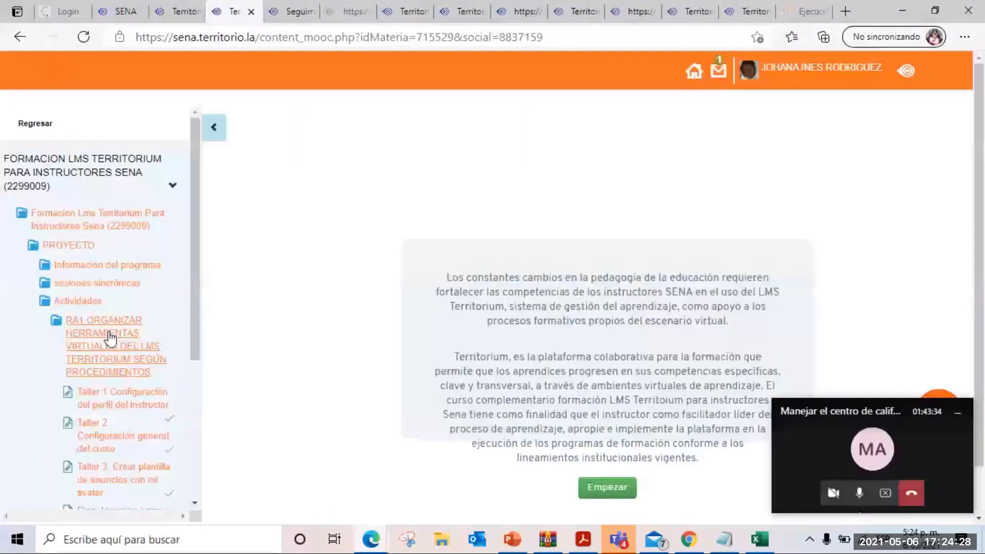
pyautogui.scroll(-3, 154, 329)
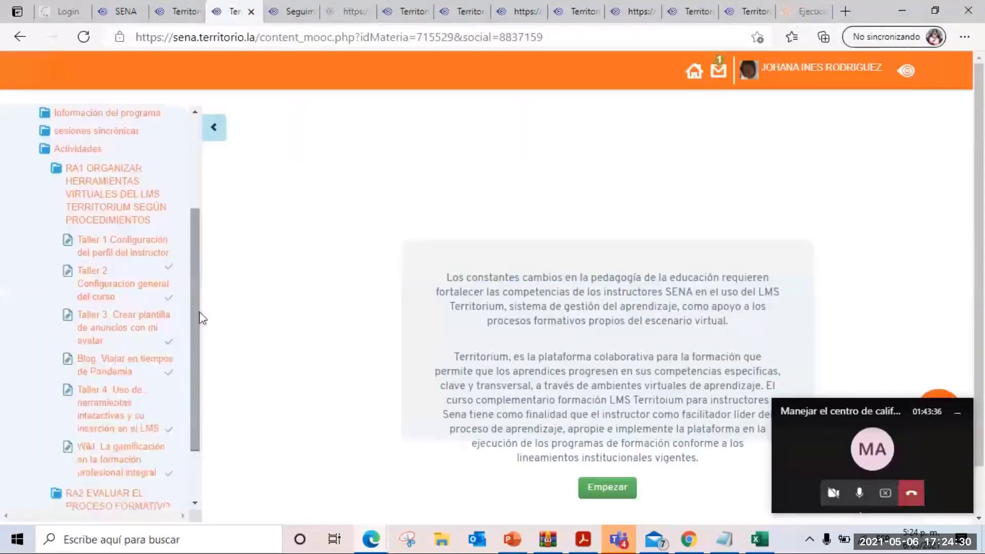
pyautogui.click(122, 328)
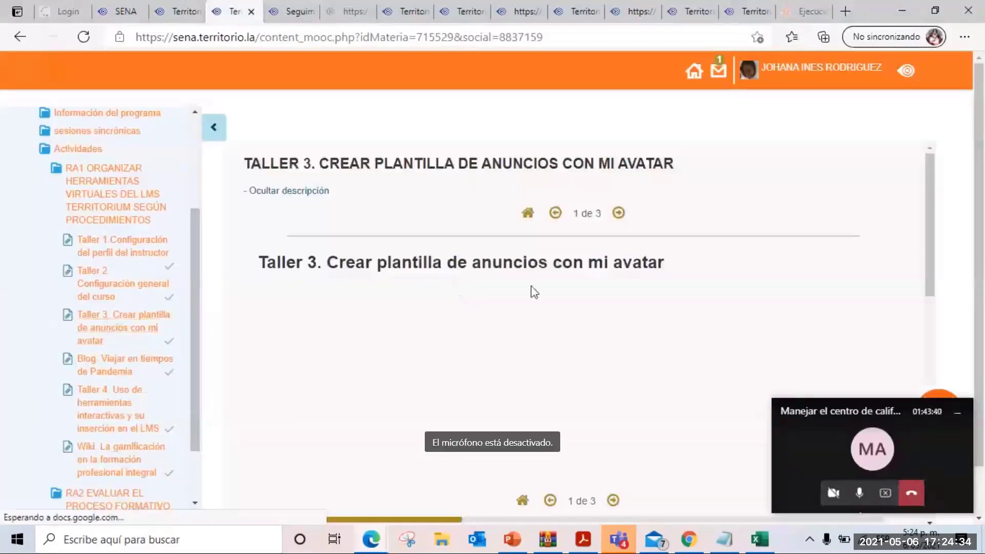
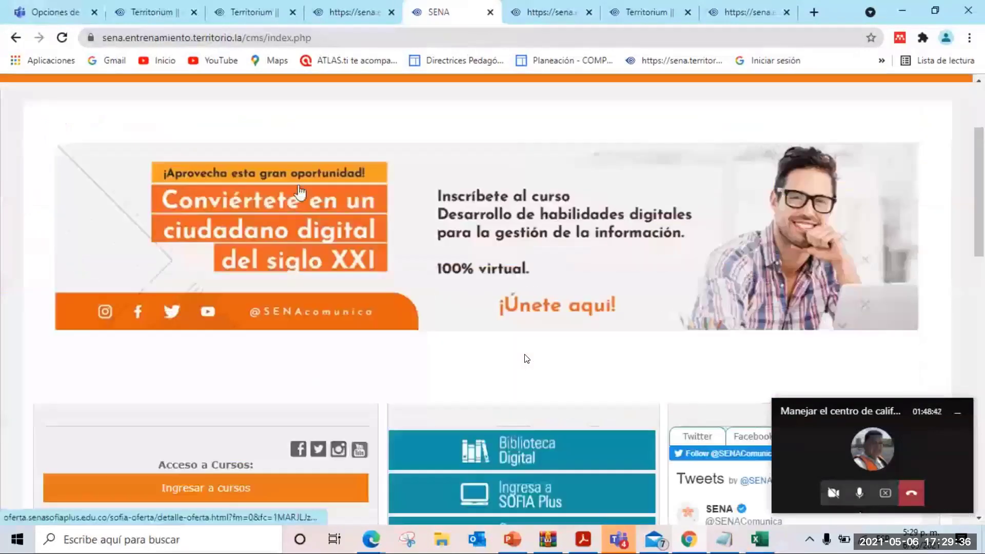
# - Go to the training platform's login page and open the "Iniciar sesión en LMS" form for administrator and support roles
pyautogui.scroll(3, 98, 198)
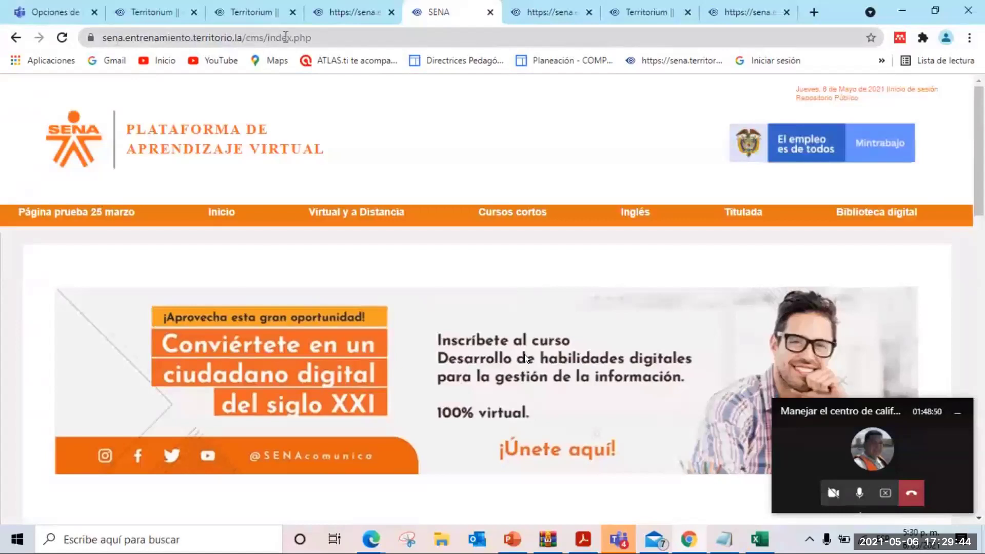
pyautogui.click(911, 91)
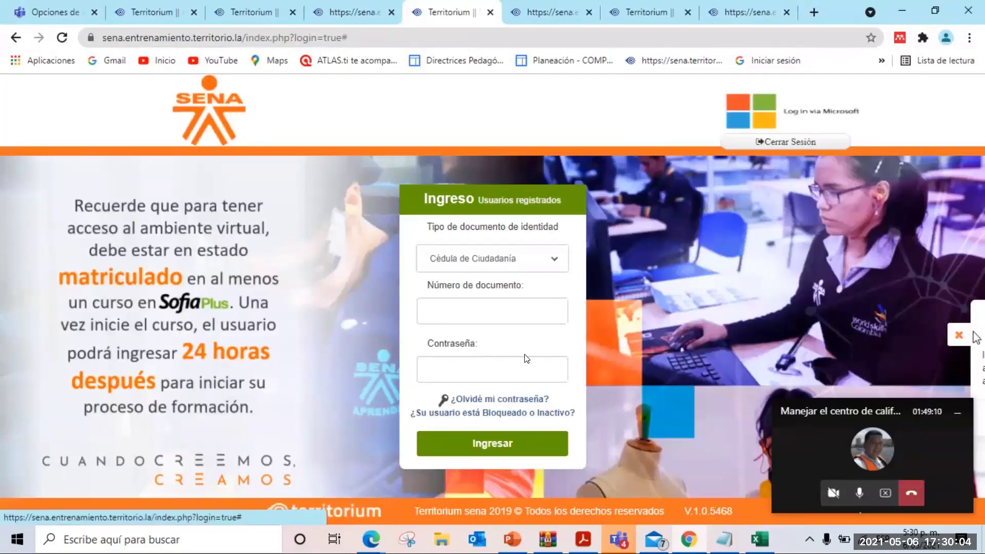
pyautogui.click(973, 338)
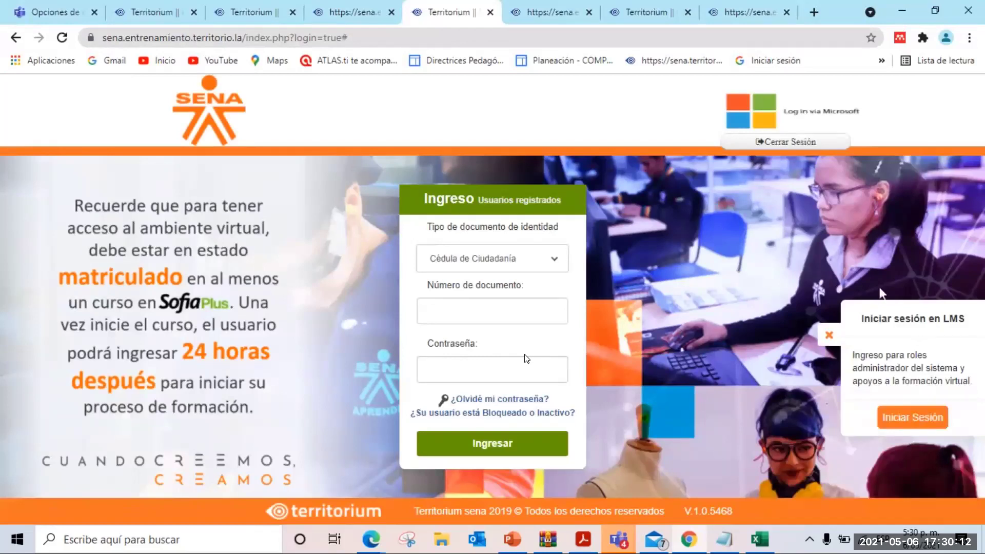
pyautogui.click(925, 426)
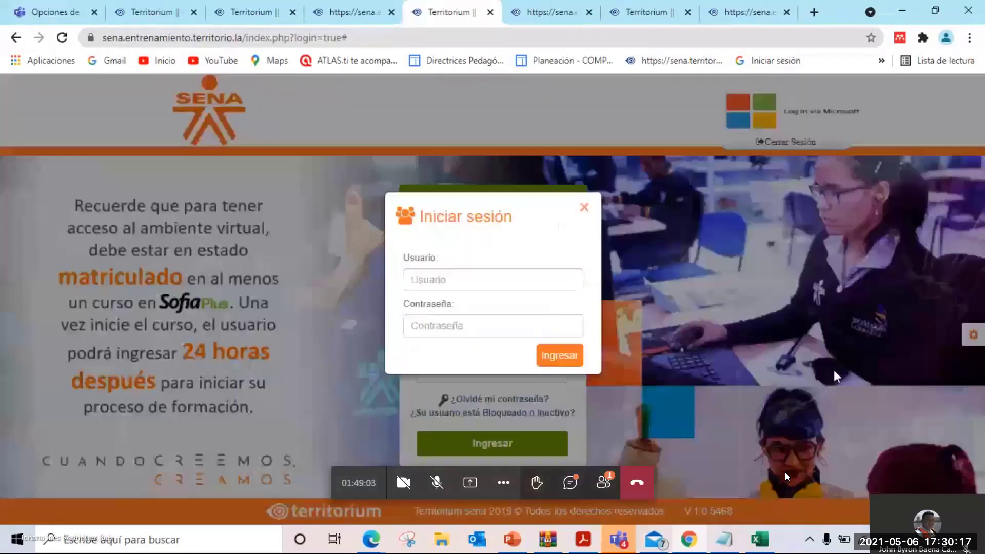
# - Try to sign in to the training platform with the account e-mail and password, and accept the session notice
pyautogui.click(449, 280)
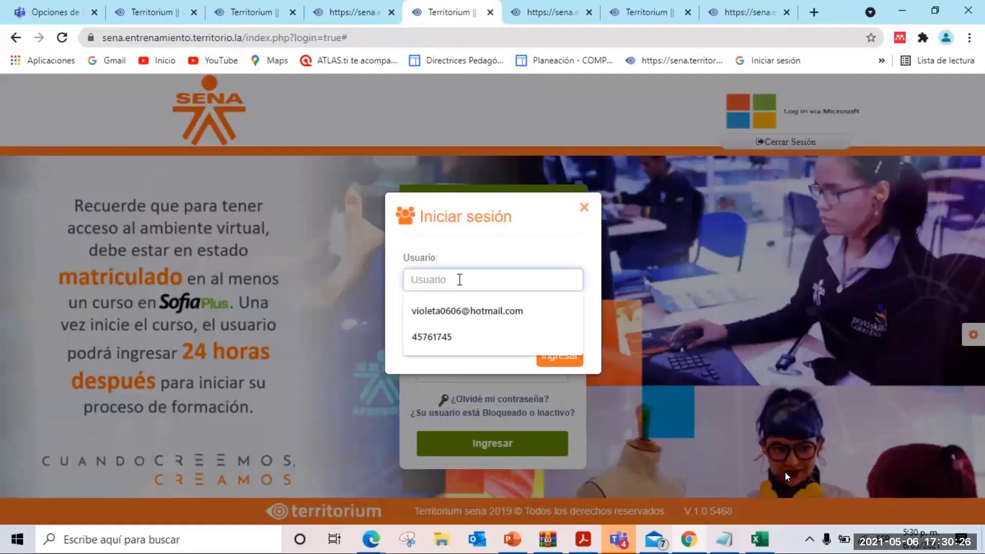
pyautogui.press('Down')
pyautogui.press('Return')
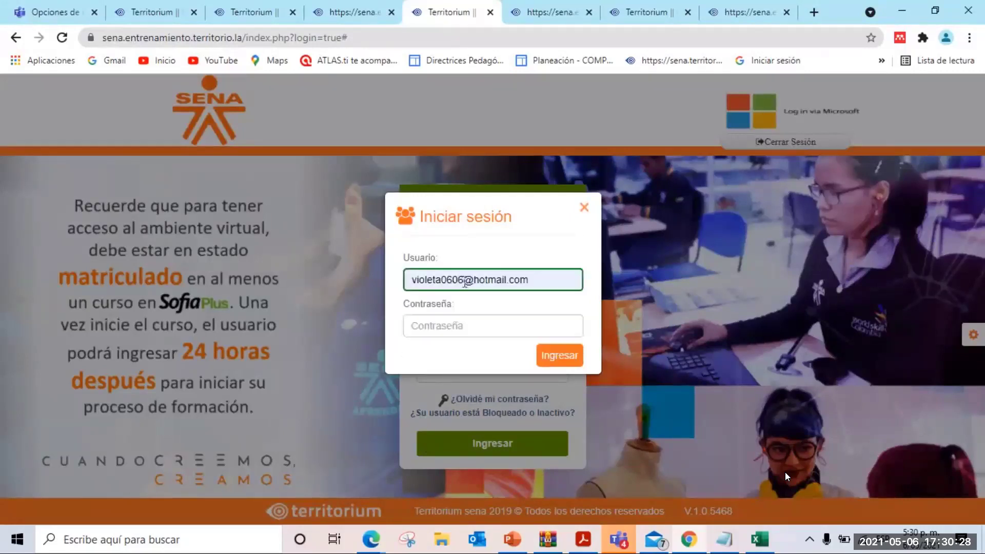
pyautogui.click(466, 328)
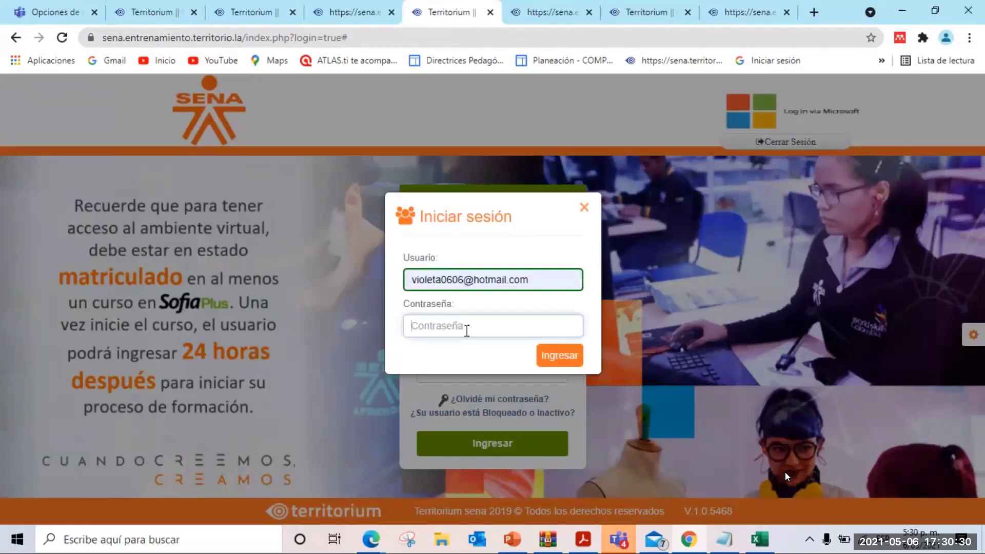
pyautogui.write('••')
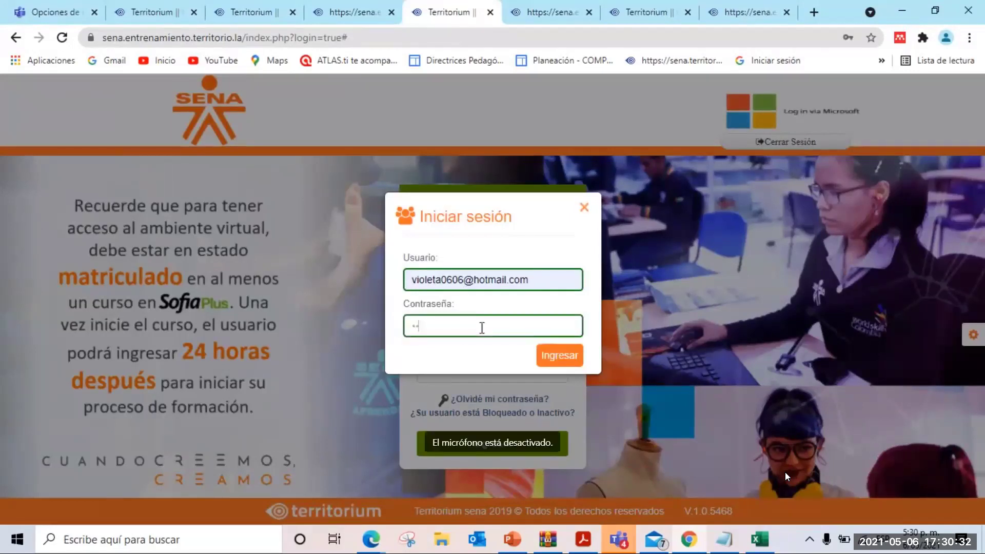
pyautogui.write('•••••••')
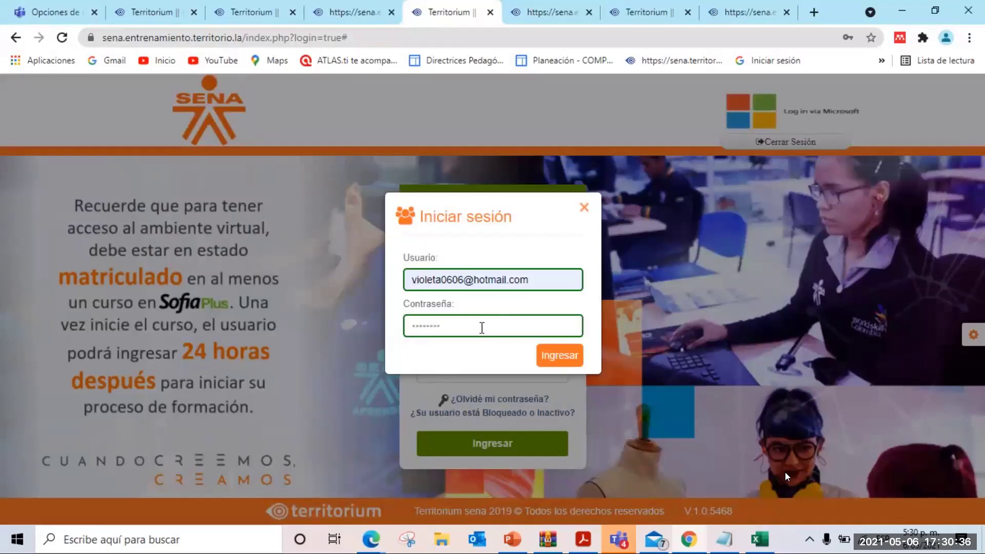
pyautogui.write('••')
pyautogui.click(559, 356)
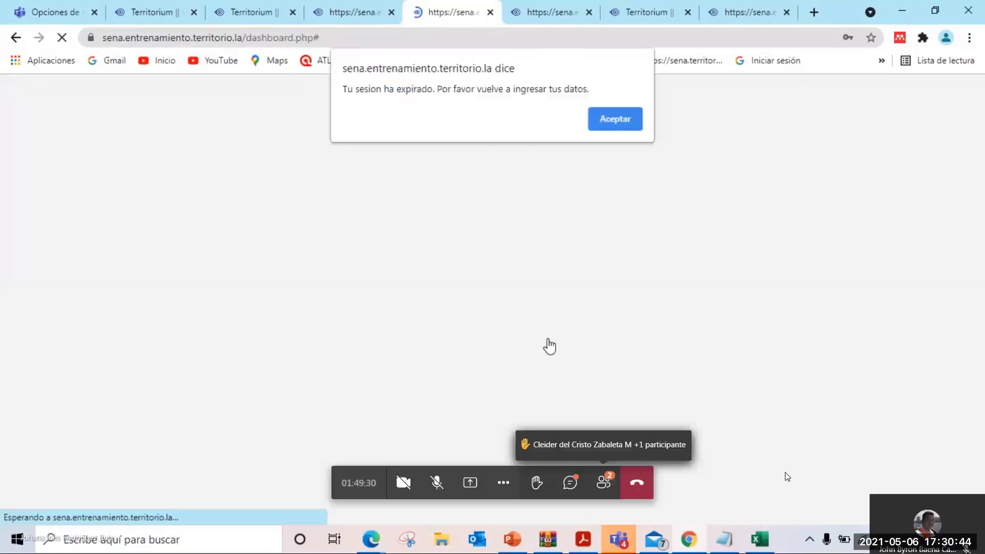
pyautogui.click(615, 119)
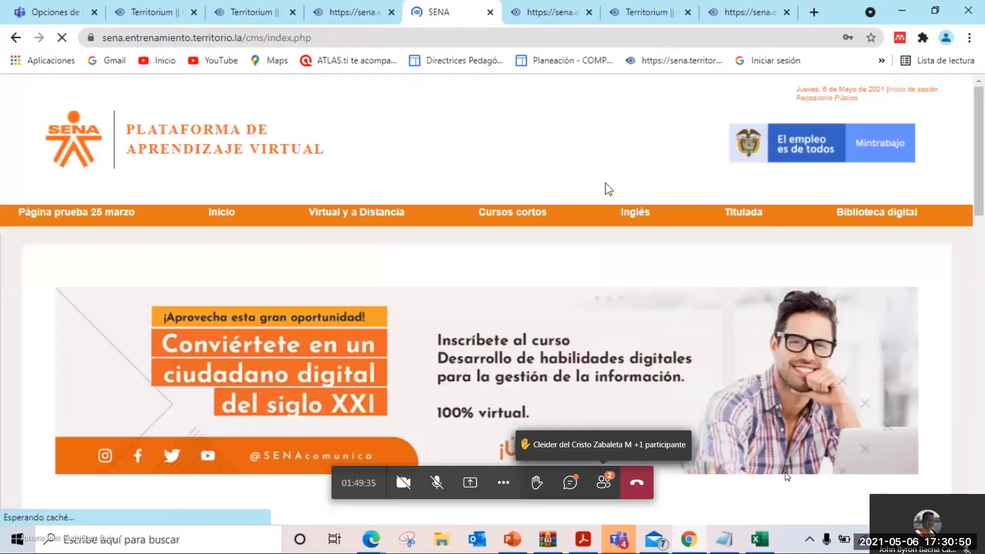
# - Return to the login page and reopen the LMS sign-in form for administrator and support roles
pyautogui.click(913, 90)
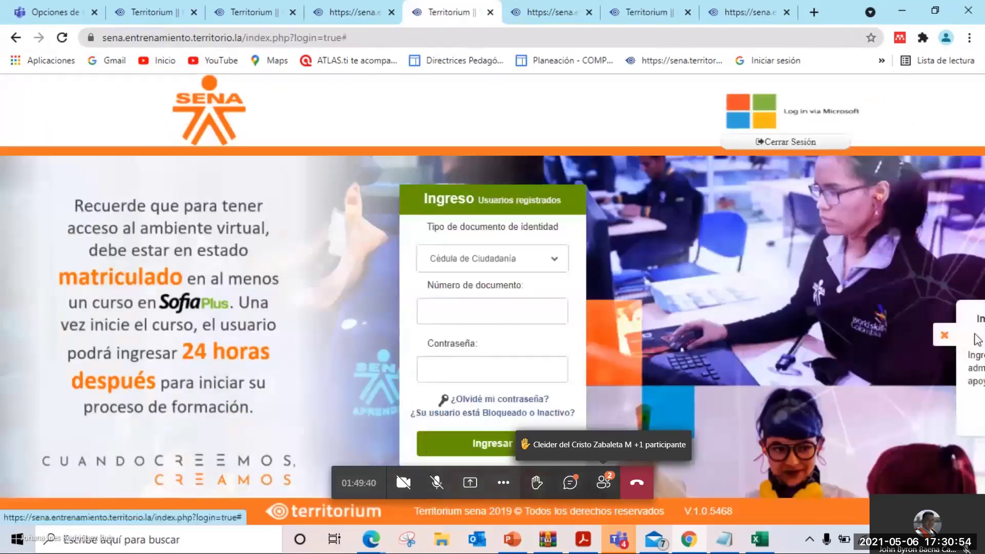
pyautogui.click(977, 339)
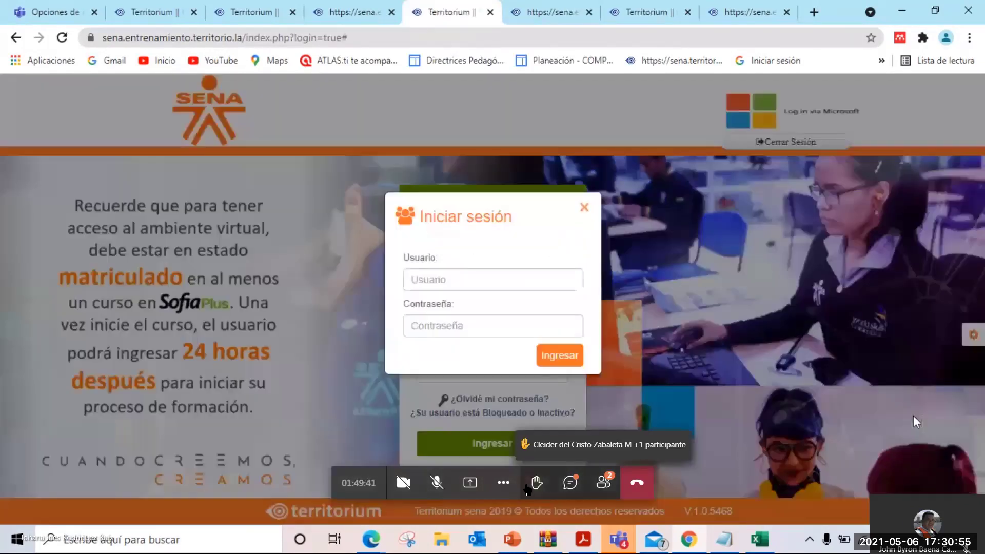
pyautogui.click(801, 156)
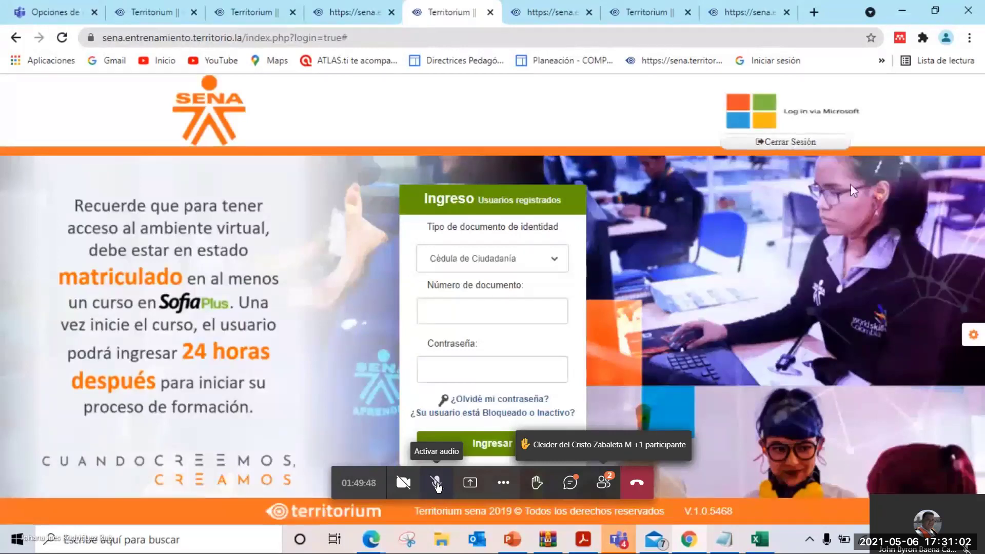
pyautogui.click(972, 336)
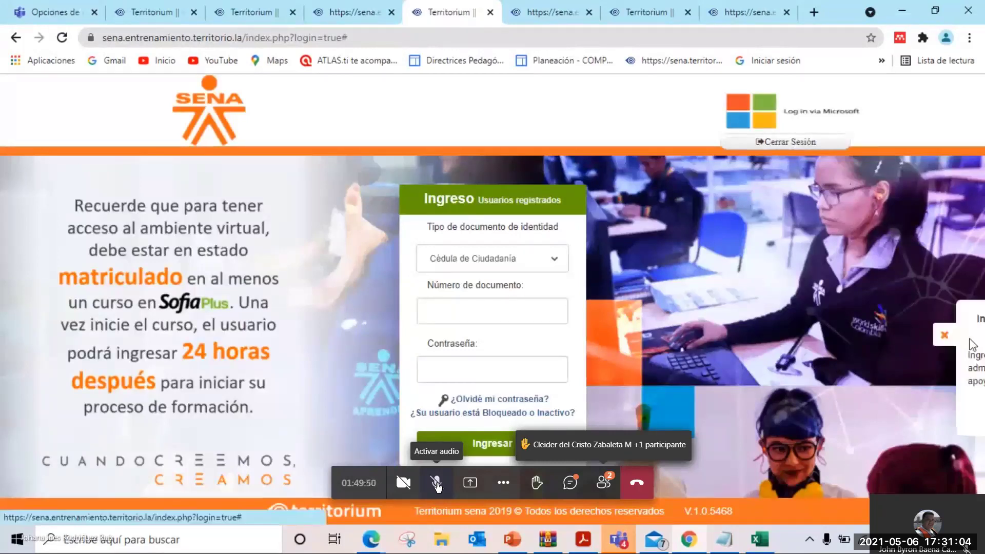
pyautogui.click(913, 416)
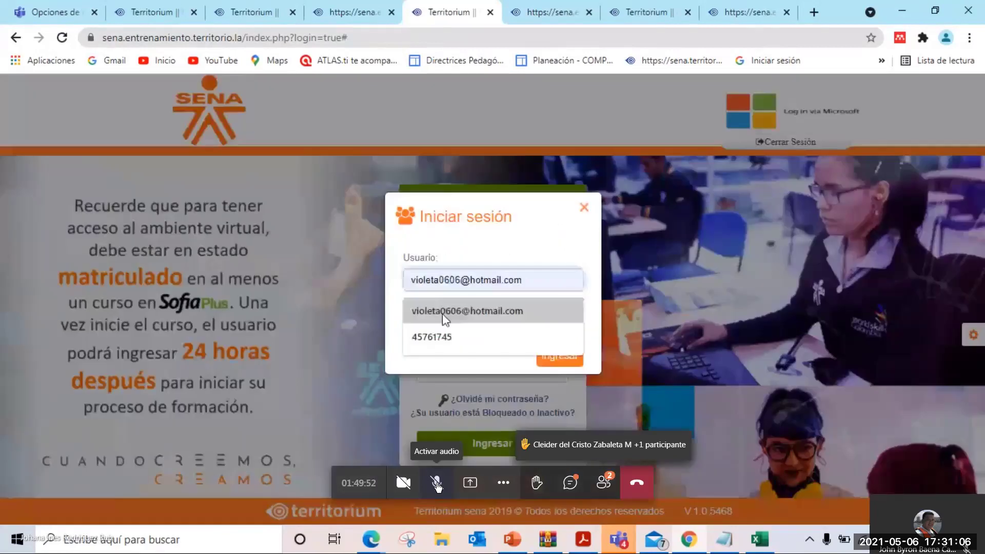
# - Sign in with the account e-mail and password and dismiss the LinkedIn Learning announcement
pyautogui.click(442, 313)
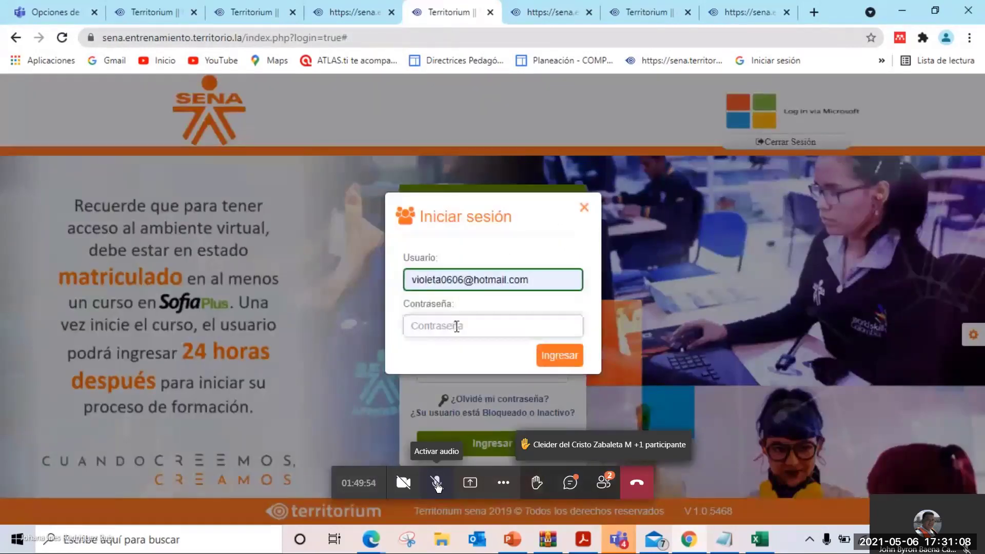
pyautogui.write('•••••')
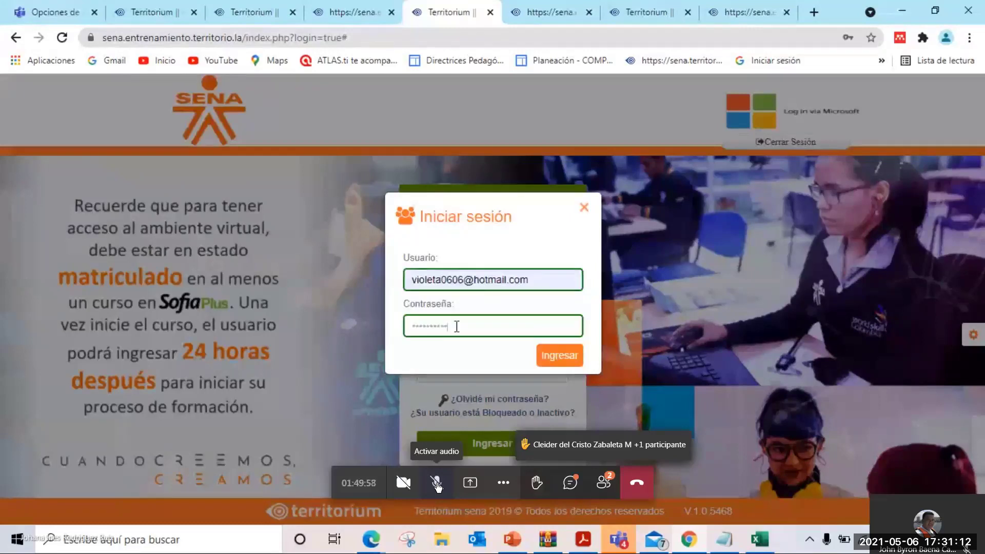
pyautogui.click(562, 359)
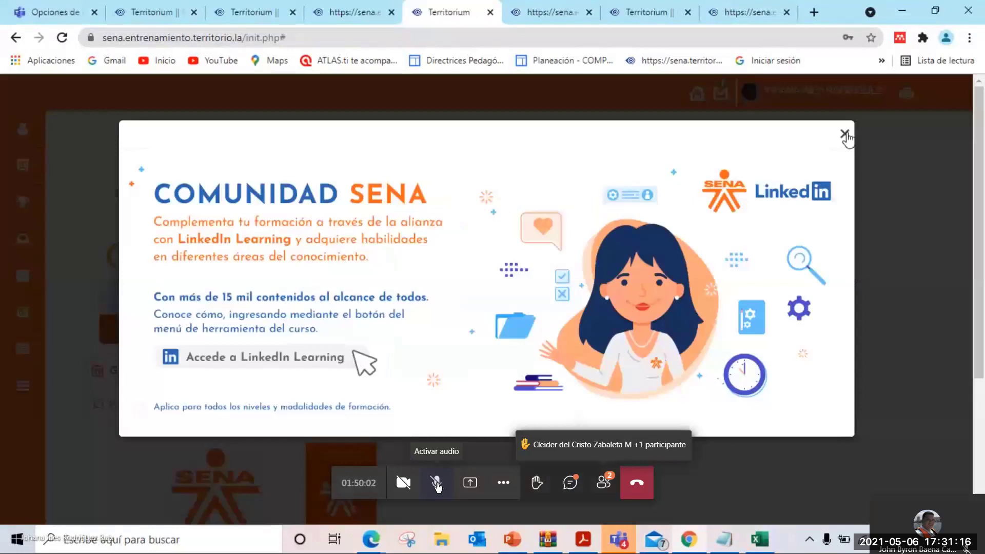
pyautogui.click(845, 135)
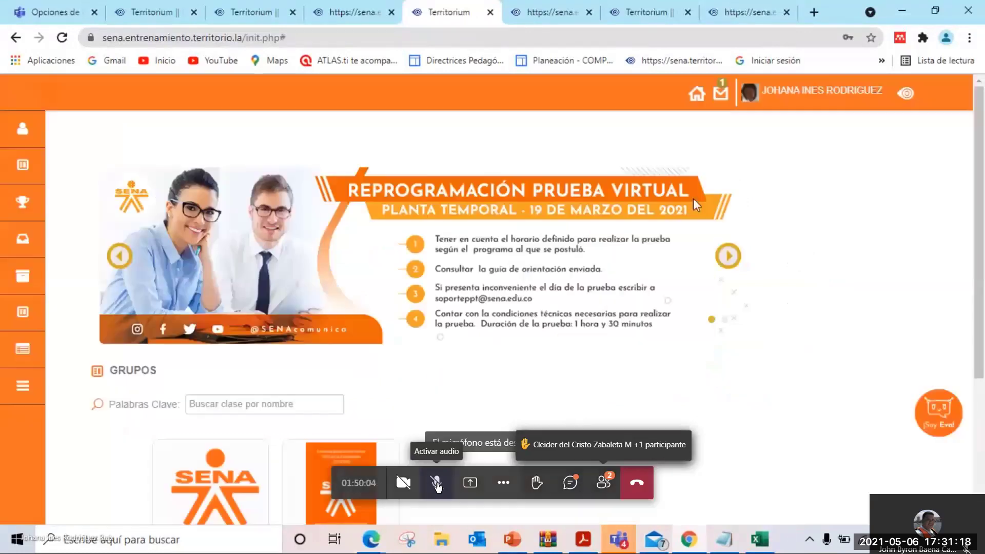
# - Look over the banner and the instructor's course groups on the training platform's home page
pyautogui.scroll(-4, 229, 163)
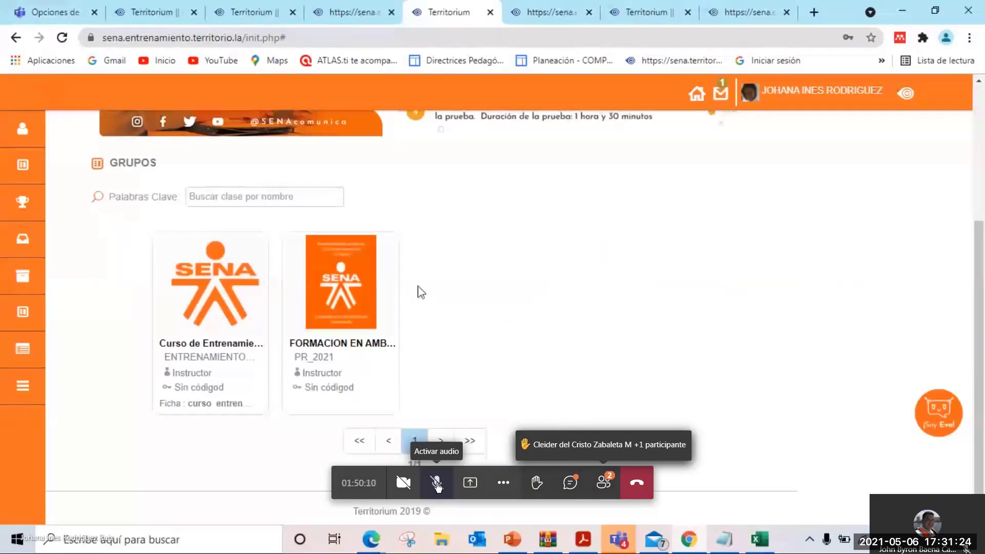
pyautogui.scroll(4, 573, 268)
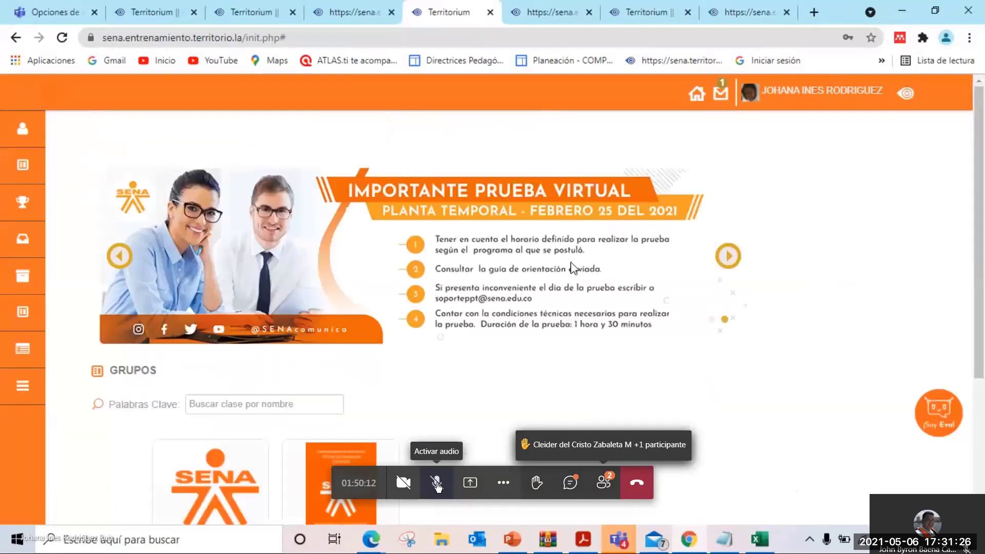
pyautogui.scroll(-4, 211, 251)
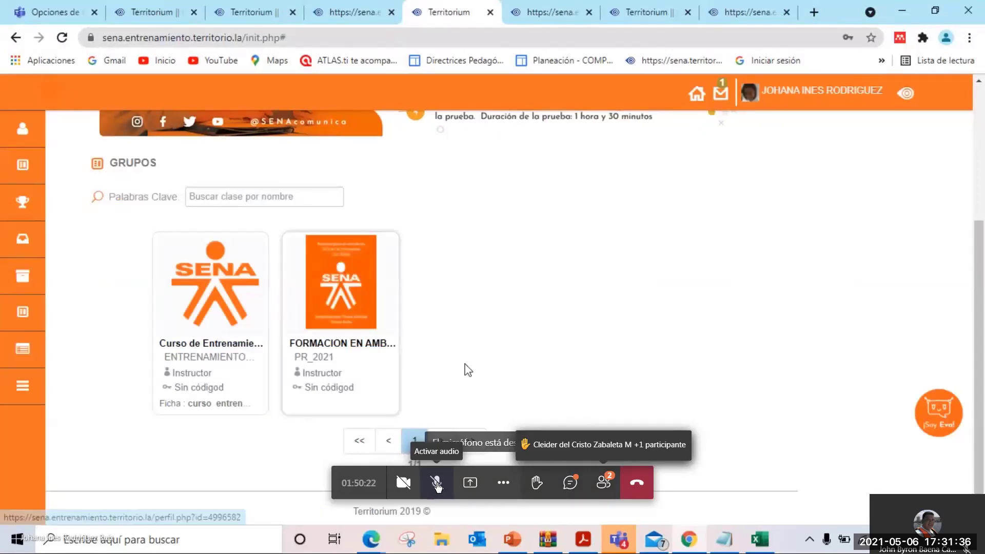
pyautogui.scroll(1, 644, 339)
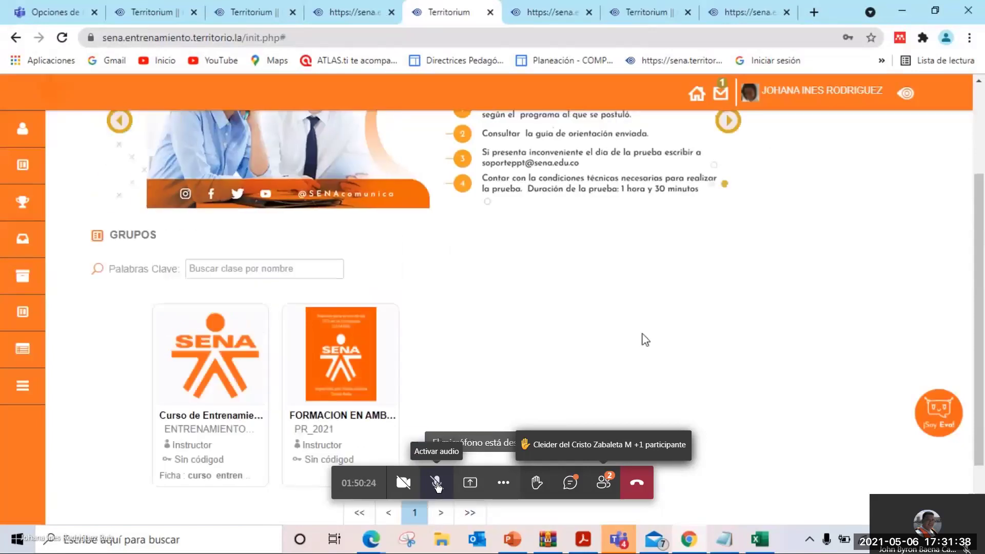
pyautogui.scroll(2, 645, 340)
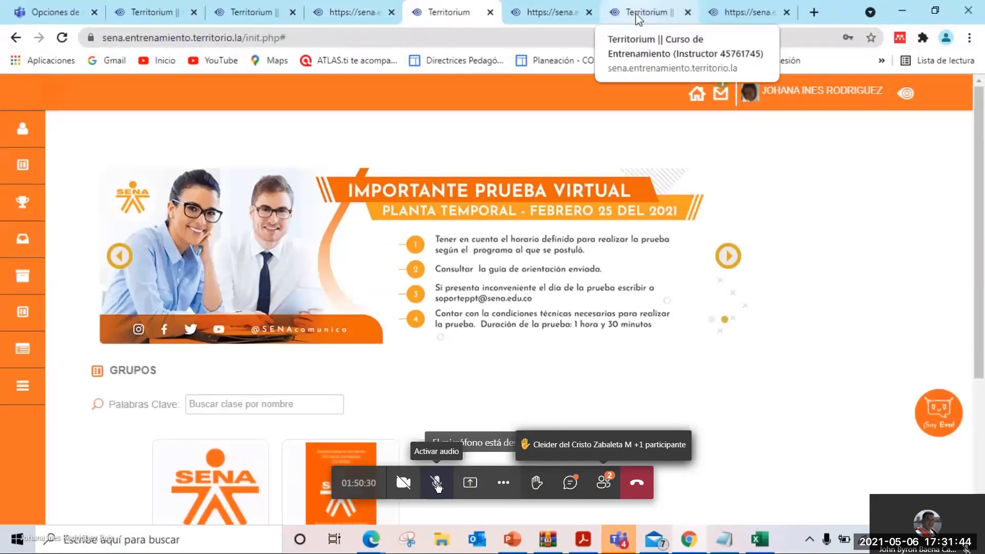
# - Load the SAVA support site, sava.sena.edu.co/gfvd/, in the browser tab showing the training course's grades
pyautogui.click(744, 13)
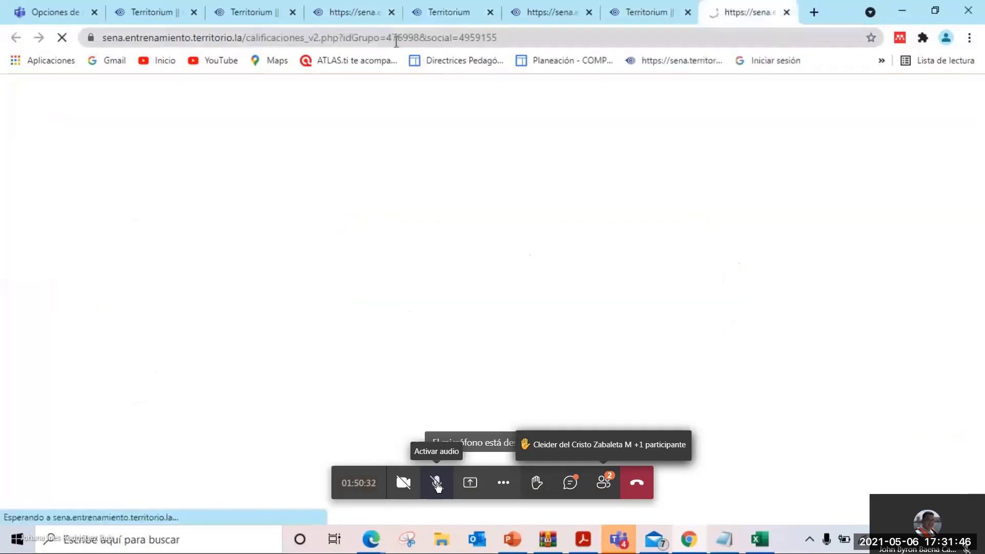
pyautogui.click(395, 42)
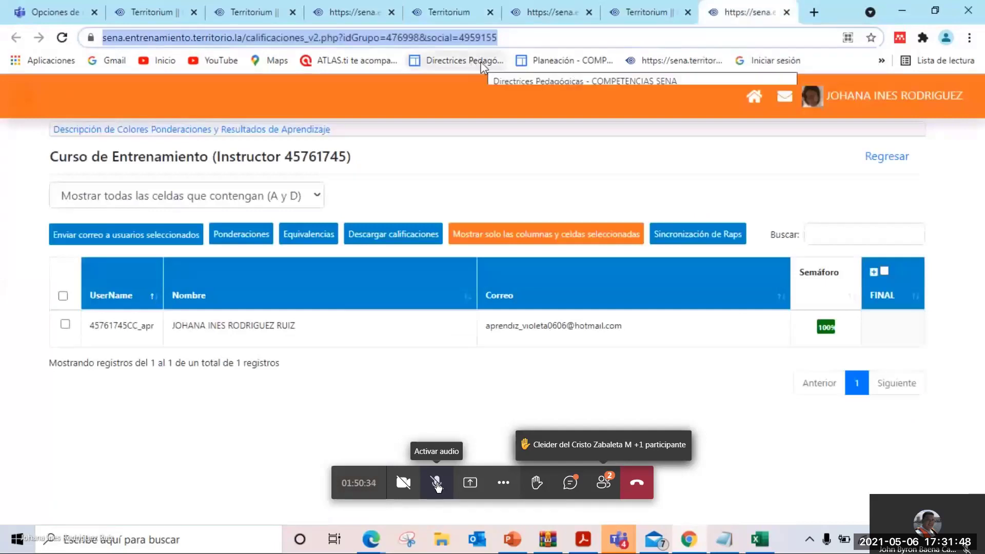
pyautogui.write('sv')
pyautogui.press('BackSpace')
pyautogui.write('a')
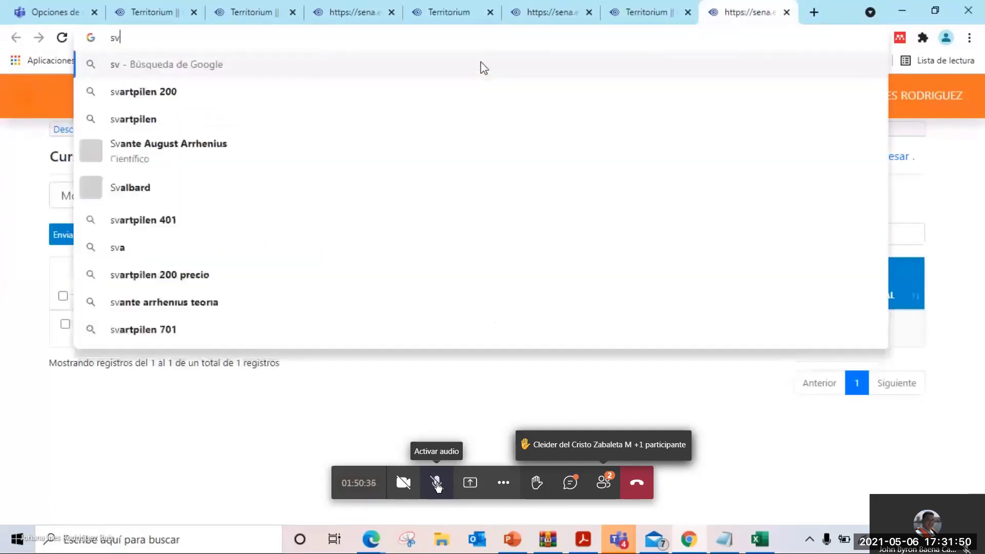
pyautogui.write('va')
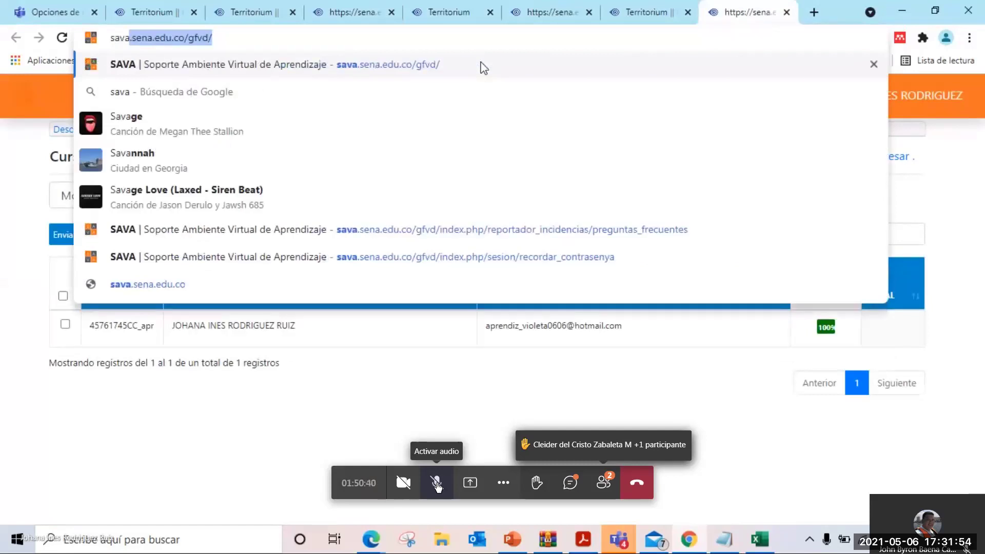
pyautogui.click(418, 61)
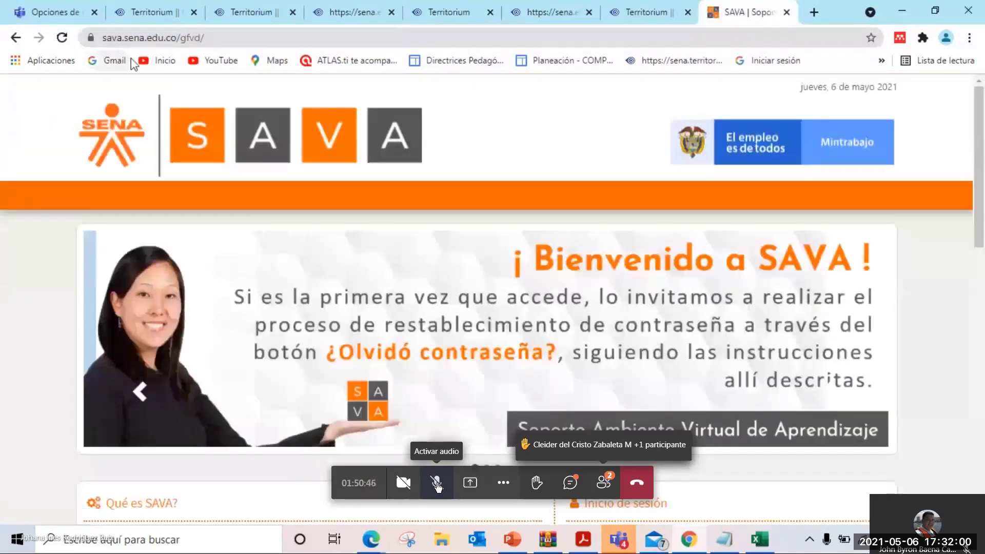
pyautogui.click(437, 485)
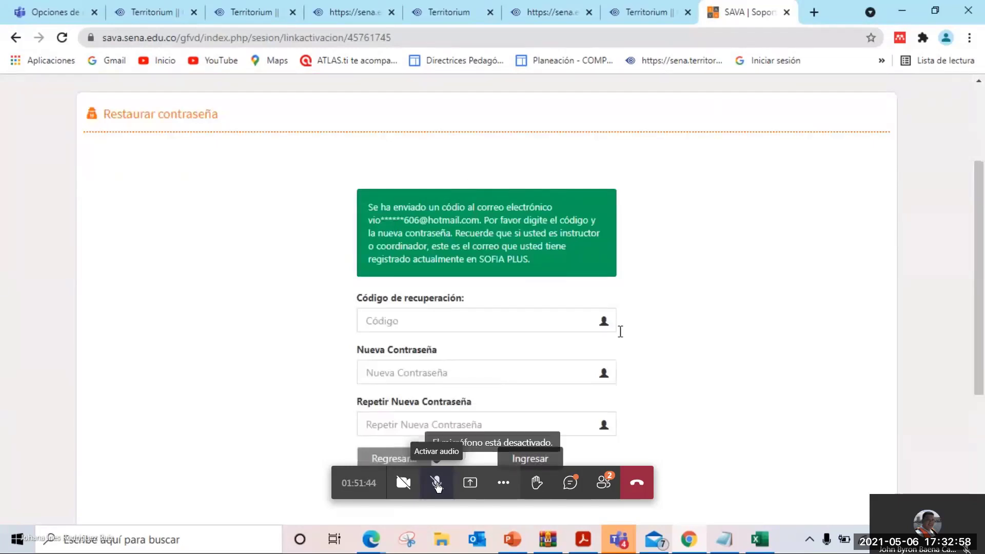
# - Switch to the Mail app, open the SAVA recovery message in the Hotmail junk folder and select its recovery code
pyautogui.click(662, 544)
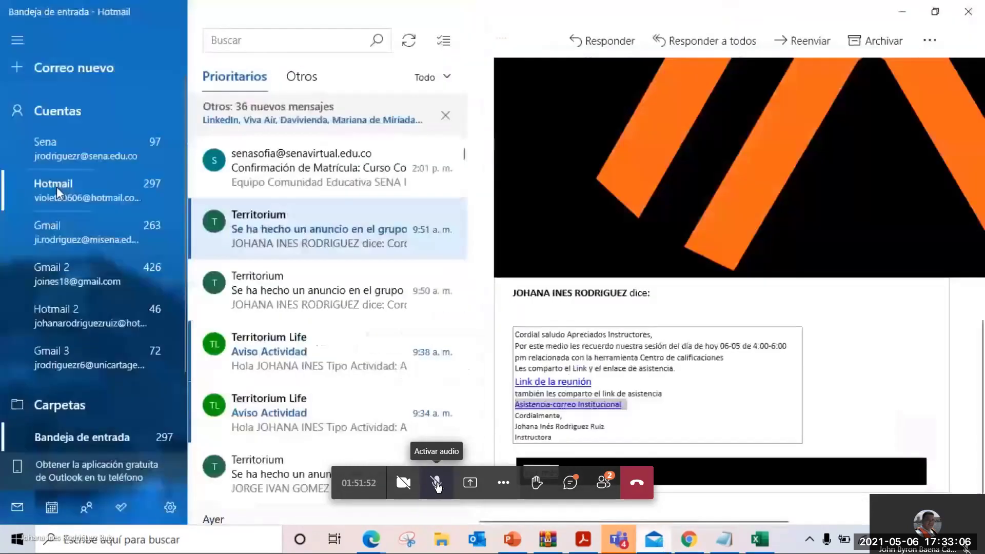
pyautogui.scroll(-3, 77, 282)
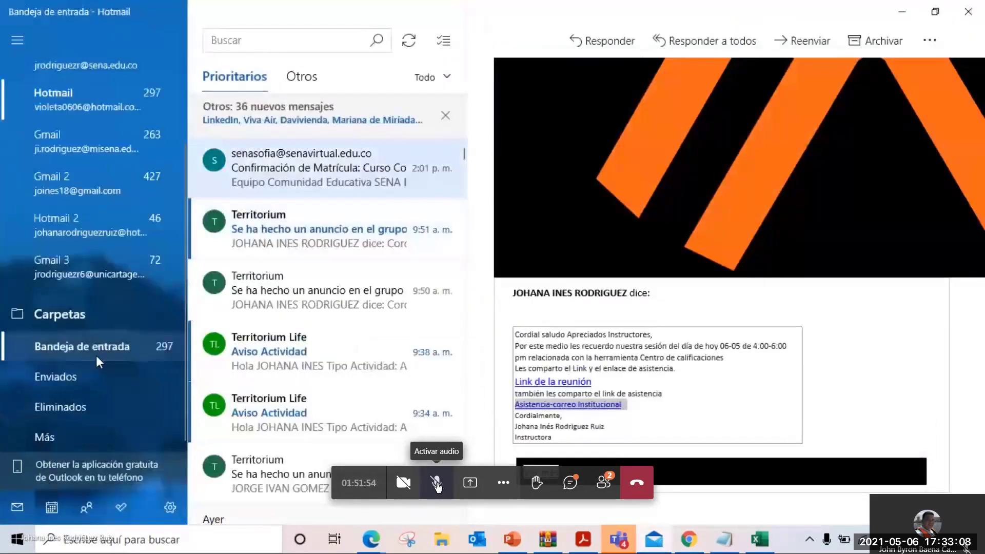
pyautogui.click(56, 437)
pyautogui.click(291, 451)
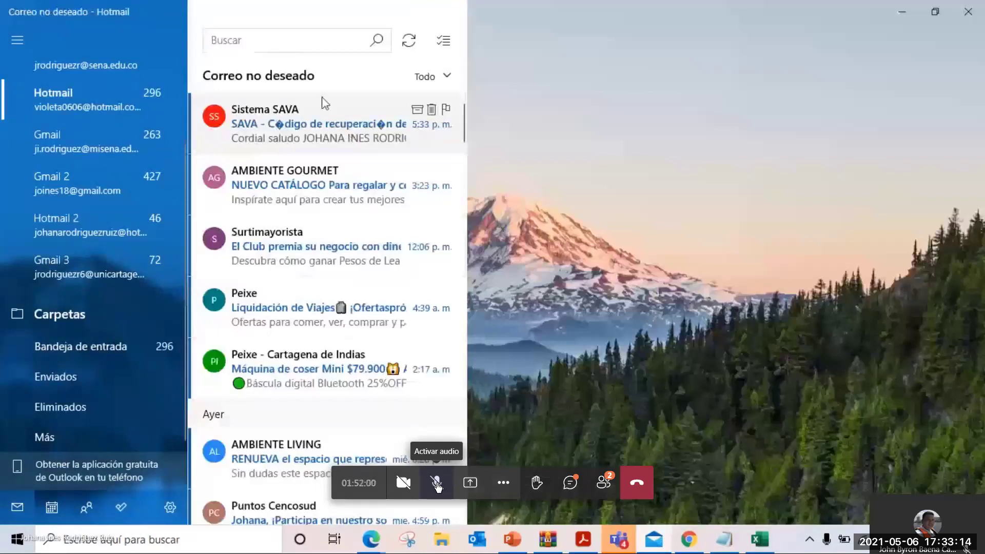
pyautogui.click(314, 127)
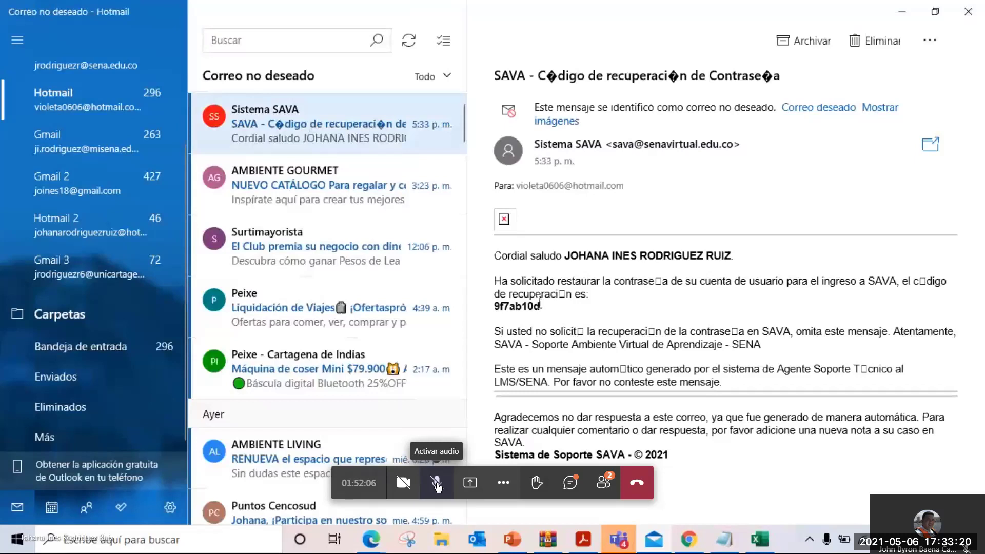
pyautogui.moveTo(539, 303); pyautogui.dragTo(497, 310)
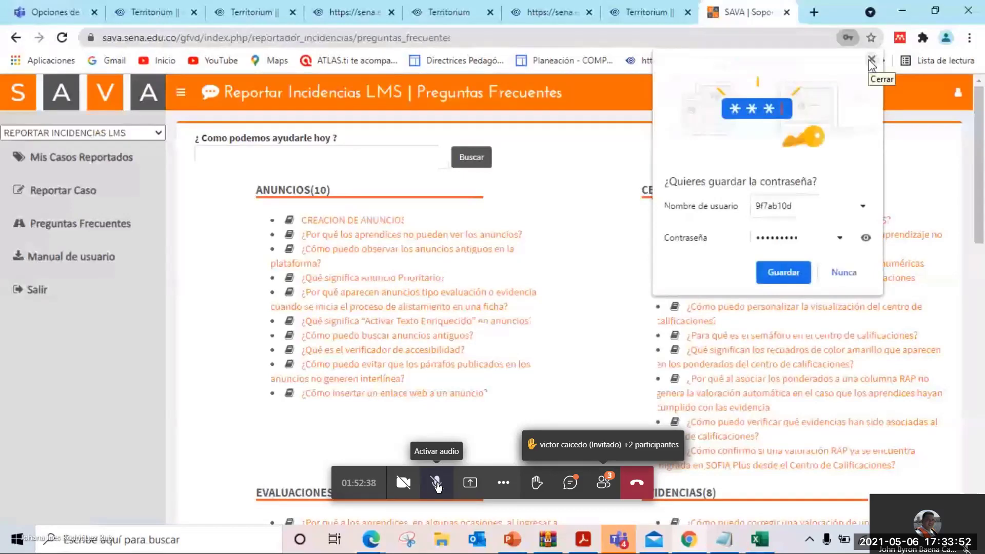
# - Dismiss the save-password prompt and look over the announcement and grade centre questions on SAVA's frequently asked questions page
pyautogui.click(871, 60)
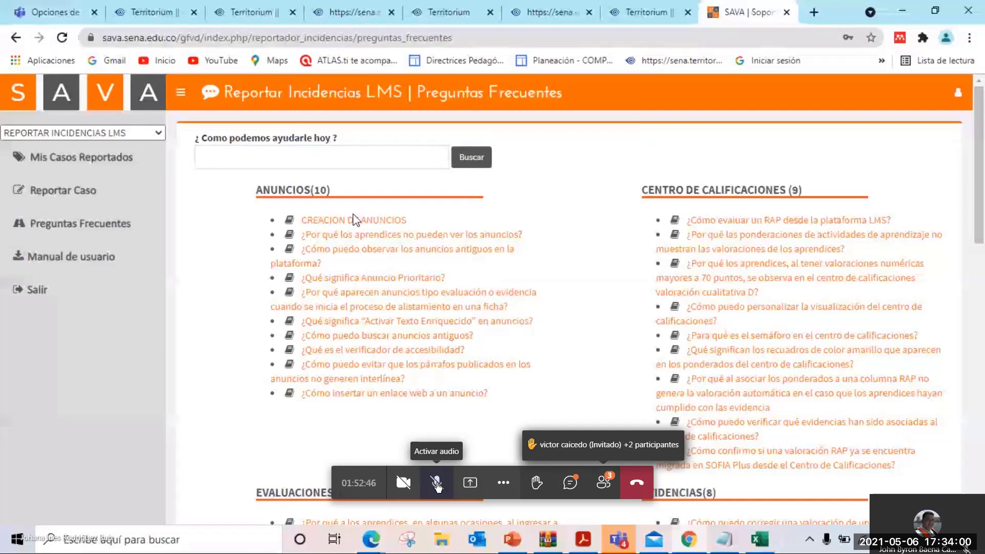
pyautogui.scroll(-1, 820, 218)
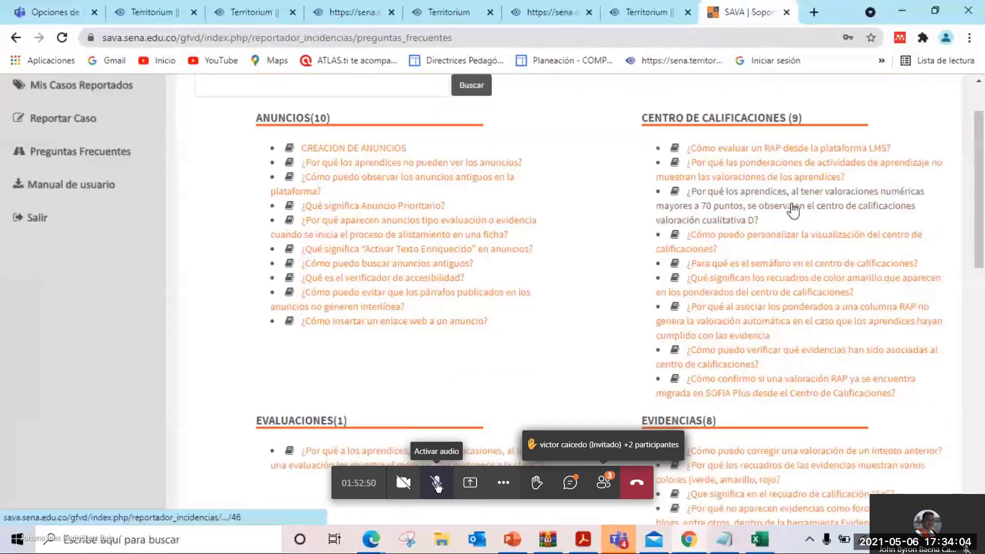
pyautogui.scroll(1, 794, 210)
pyautogui.scroll(1, 267, 201)
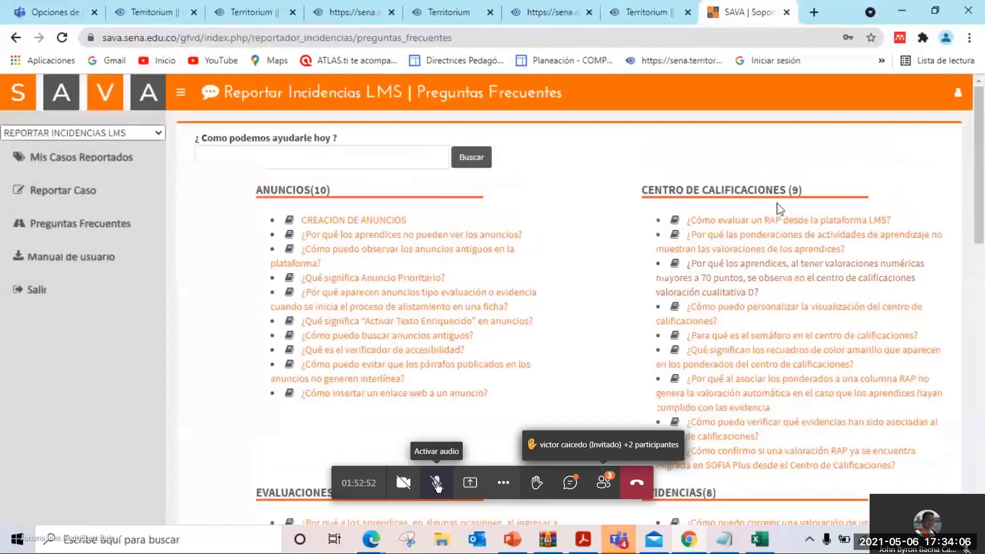
# - Start a case report with category REQUERIMIENTO and type Solicitud de creación/desactivación de usuarios y/o espacios en ambiente de entrenamiento
pyautogui.click(82, 199)
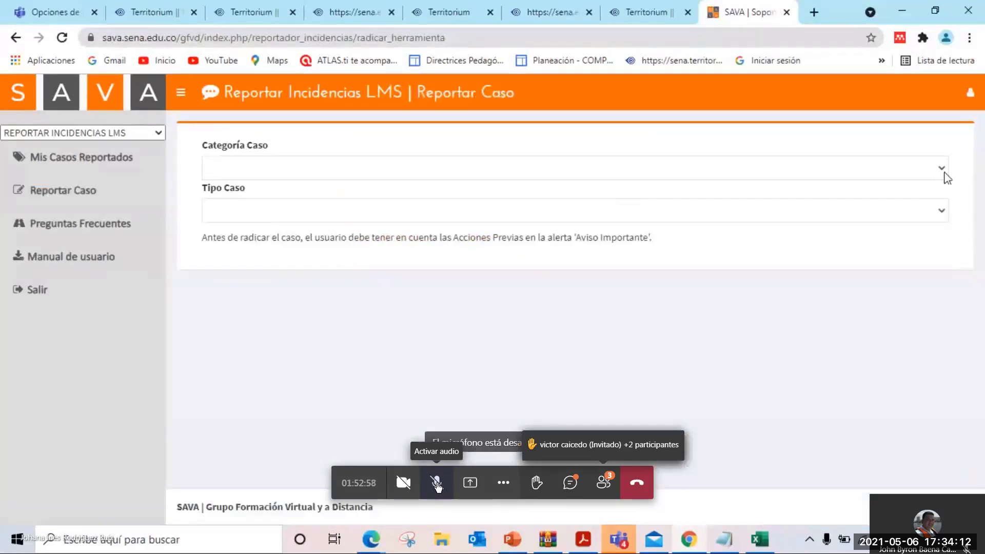
pyautogui.click(946, 174)
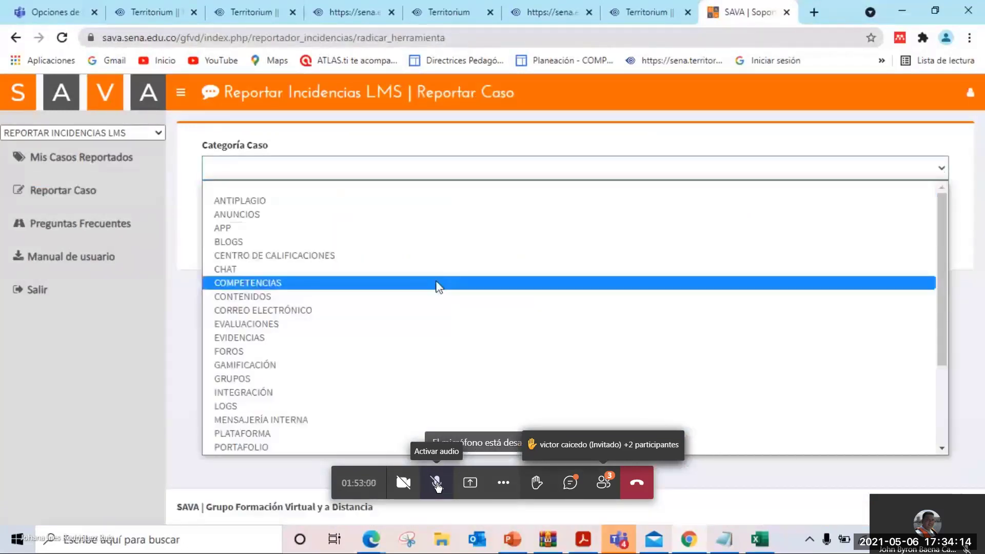
pyautogui.scroll(-3, 439, 284)
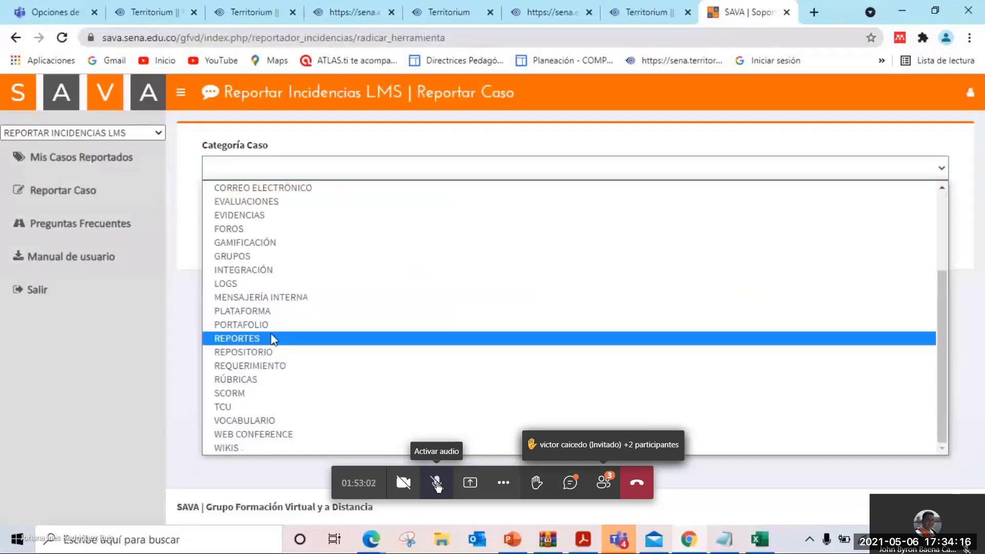
pyautogui.click(258, 366)
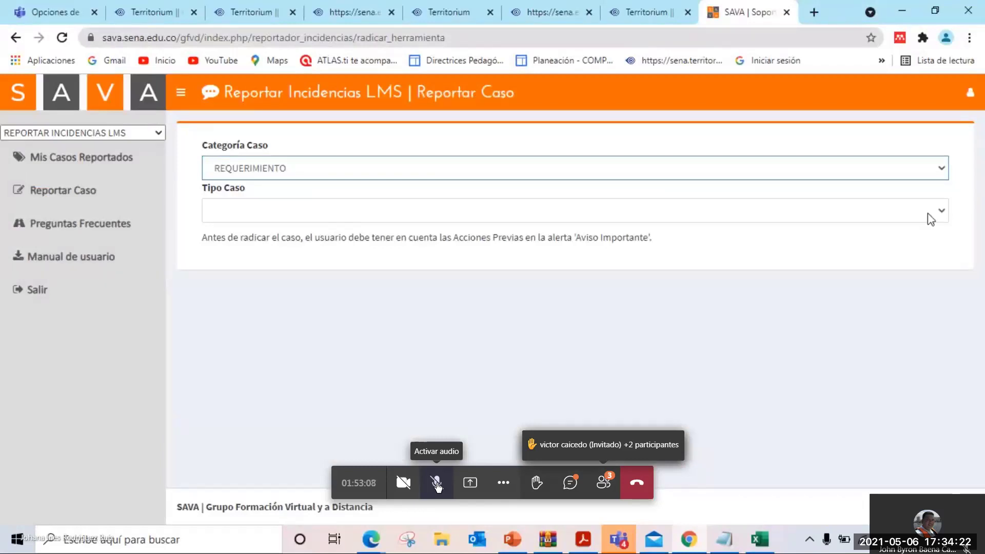
pyautogui.click(944, 215)
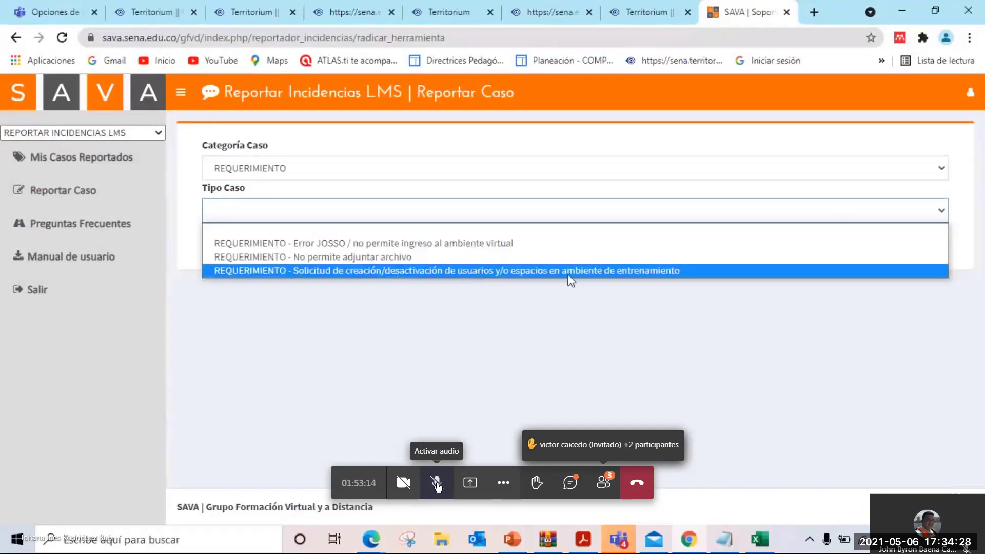
pyautogui.click(480, 272)
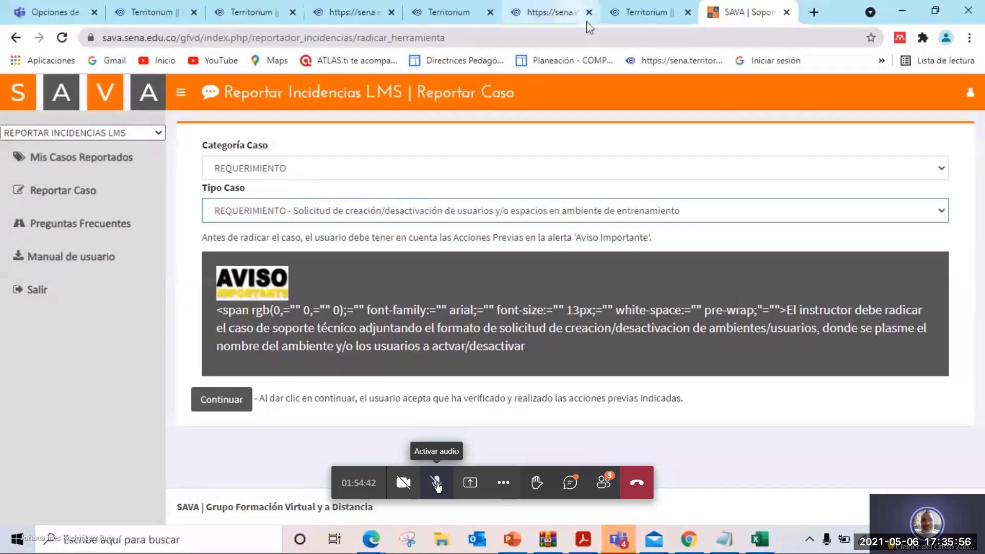
# - Look at the training course's Evidencia prueba page and its grade centre in the open training platform pages
pyautogui.click(635, 20)
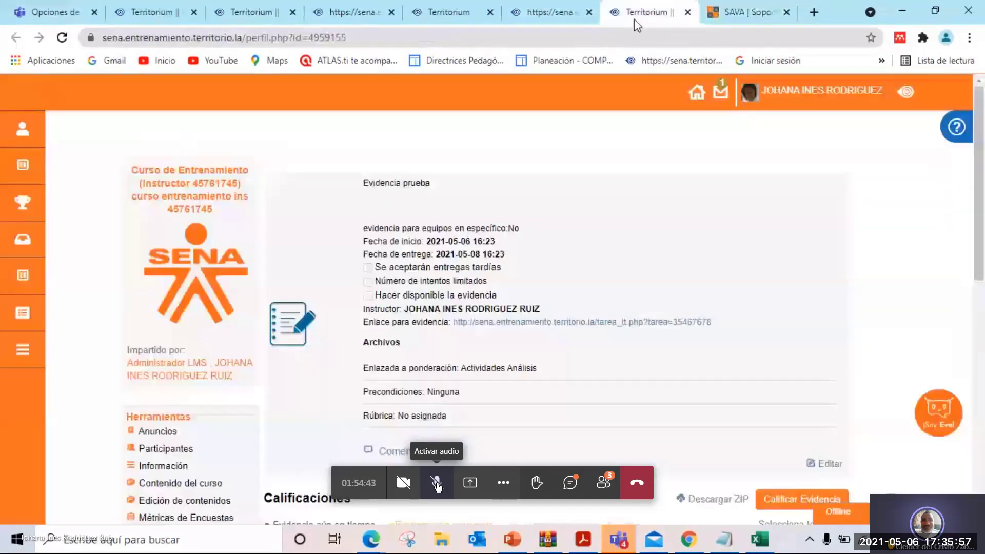
pyautogui.click(533, 13)
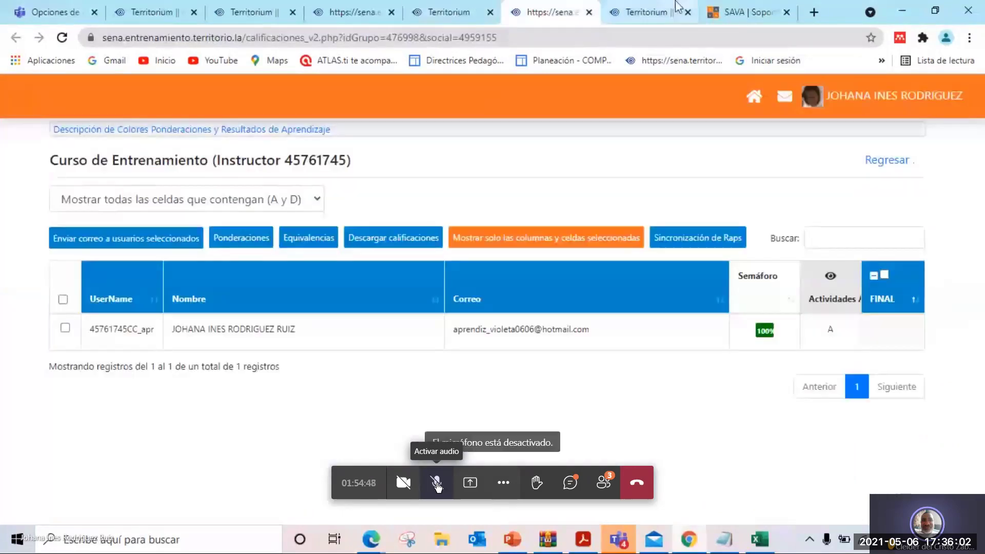
pyautogui.click(649, 16)
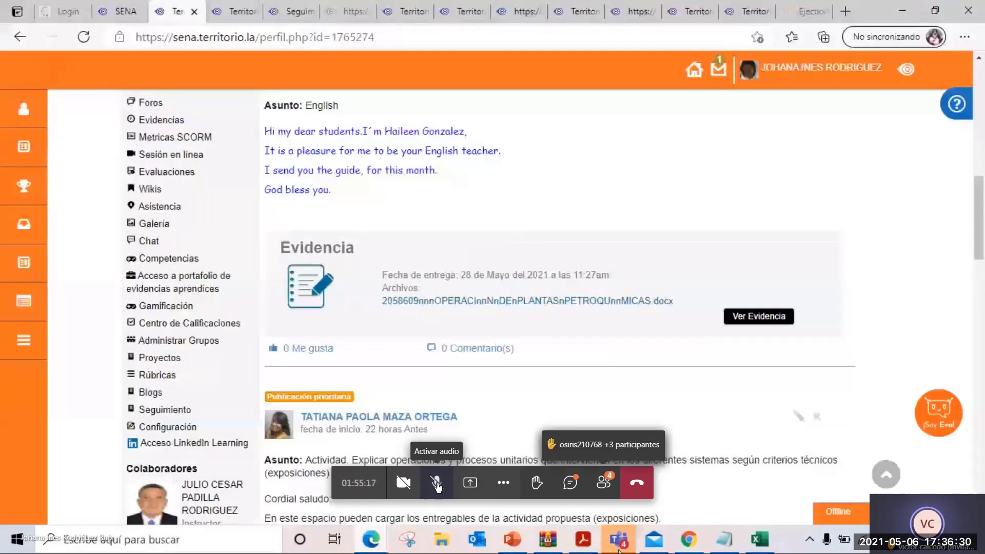
pyautogui.moveTo(619, 549)
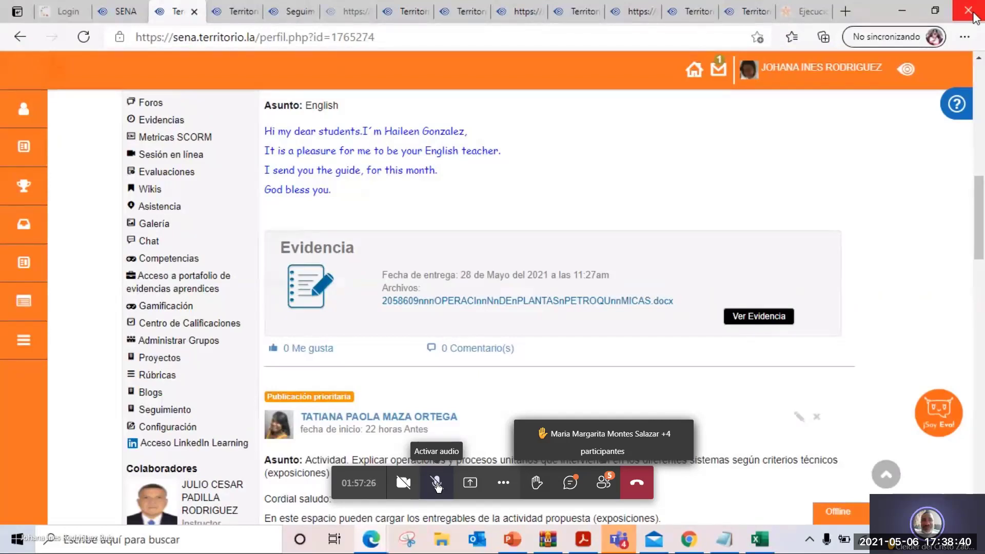
pyautogui.click(436, 483)
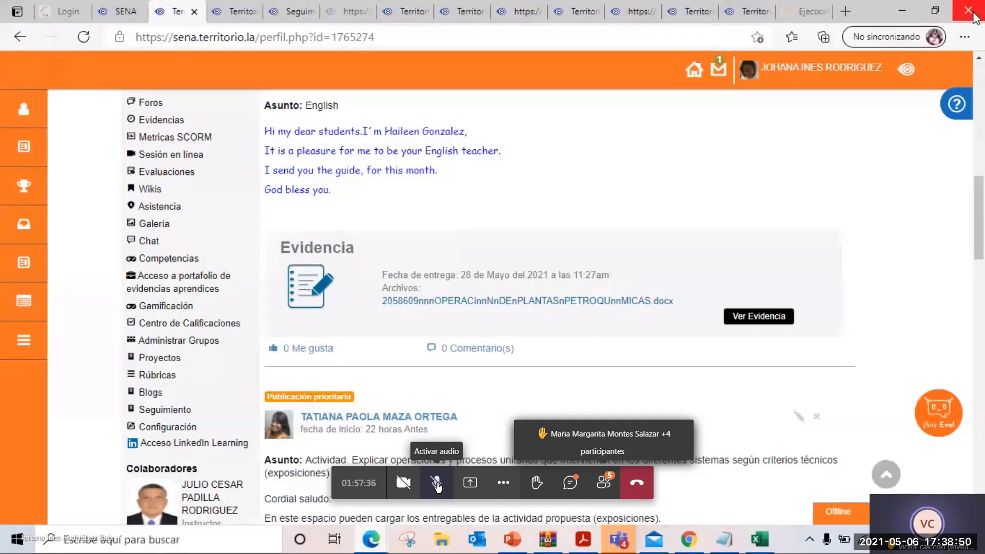
pyautogui.click(436, 484)
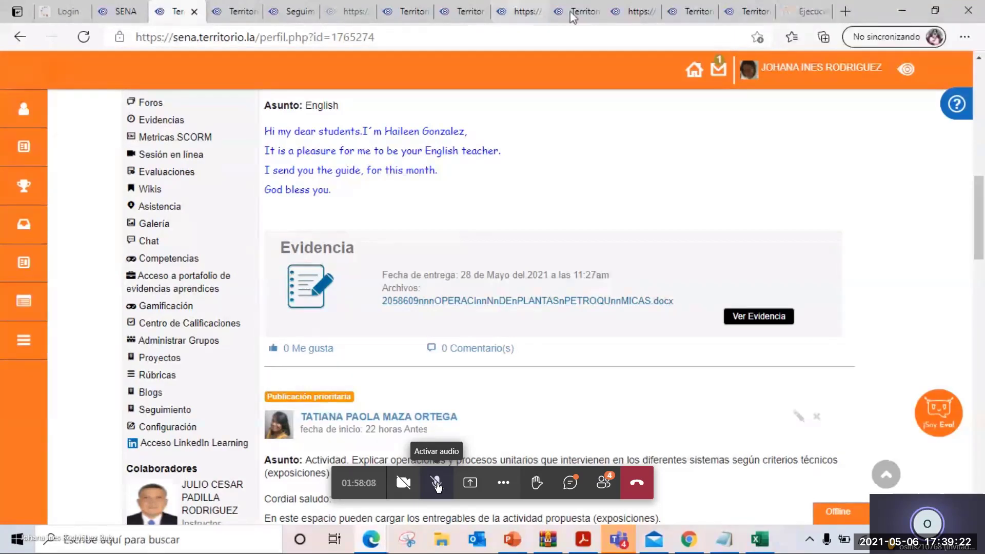
pyautogui.click(754, 14)
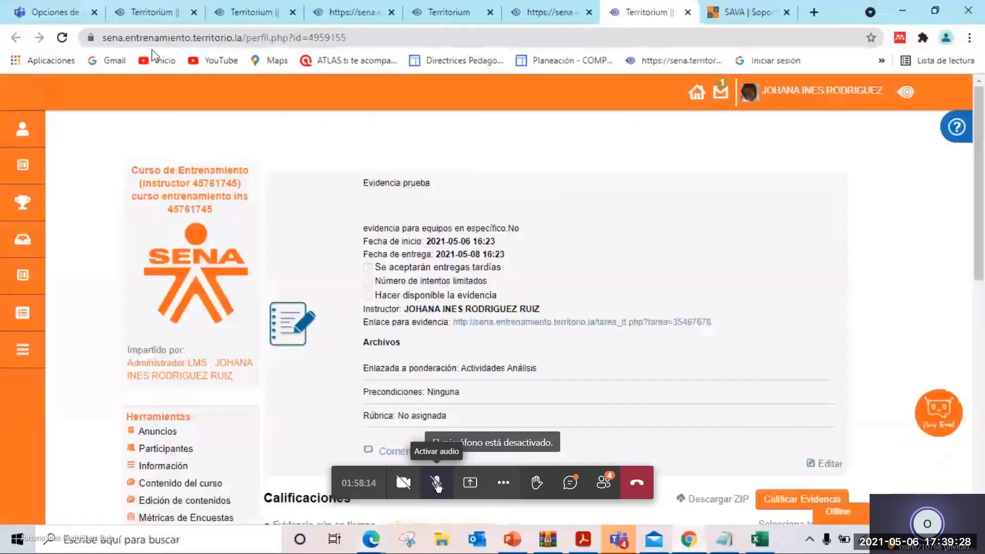
pyautogui.moveTo(107, 41); pyautogui.dragTo(291, 45)
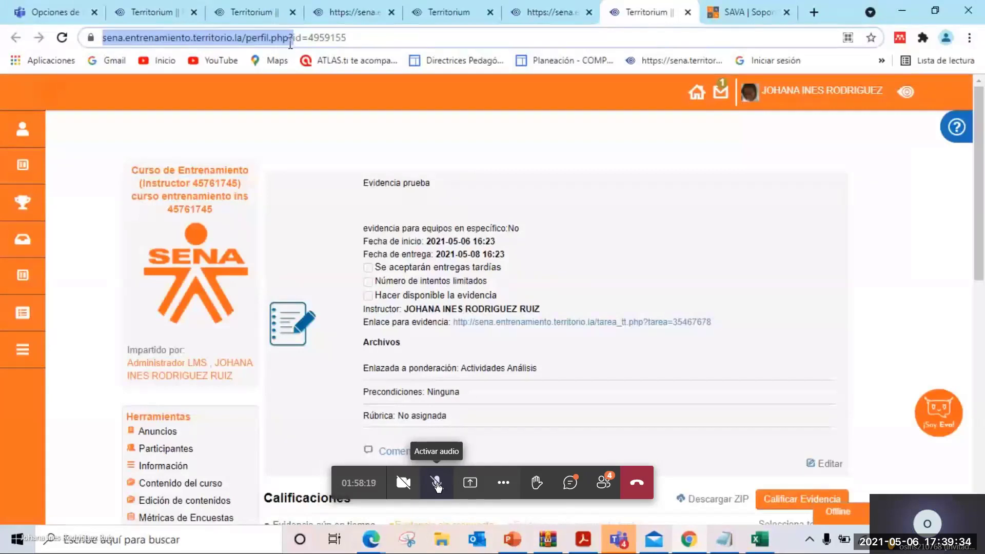
pyautogui.click(436, 485)
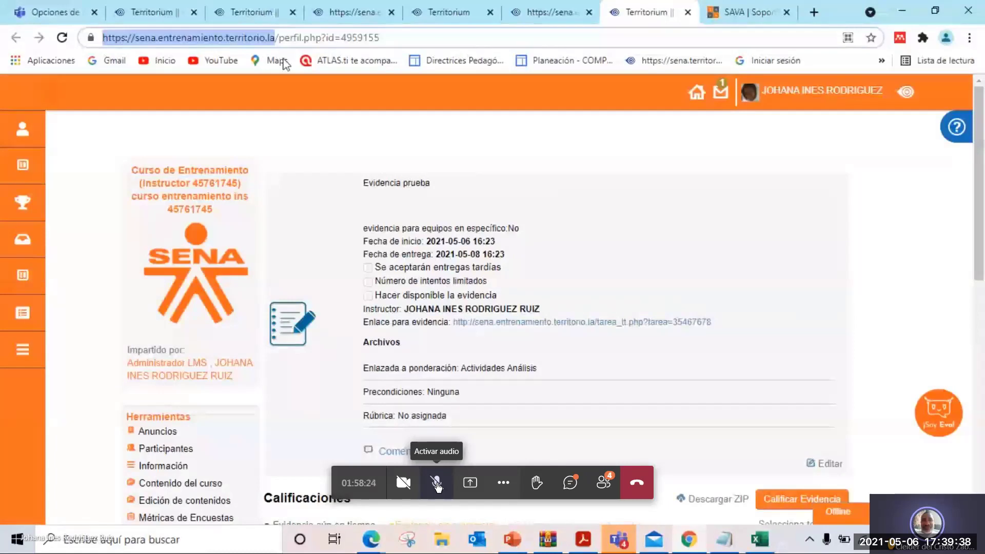
pyautogui.click(436, 484)
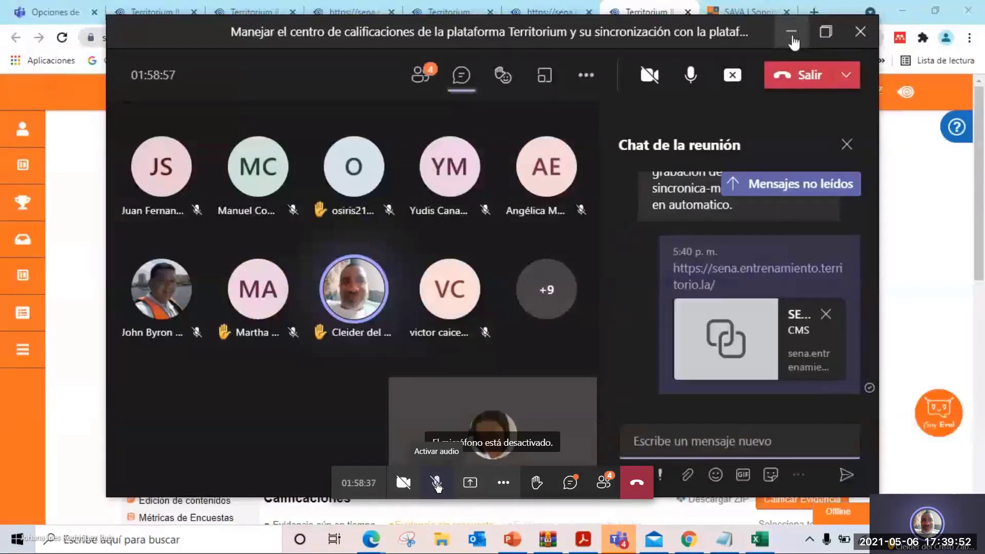
# - Lower the raised hand of the participant shown as MA in the Teams meeting
pyautogui.click(389, 334)
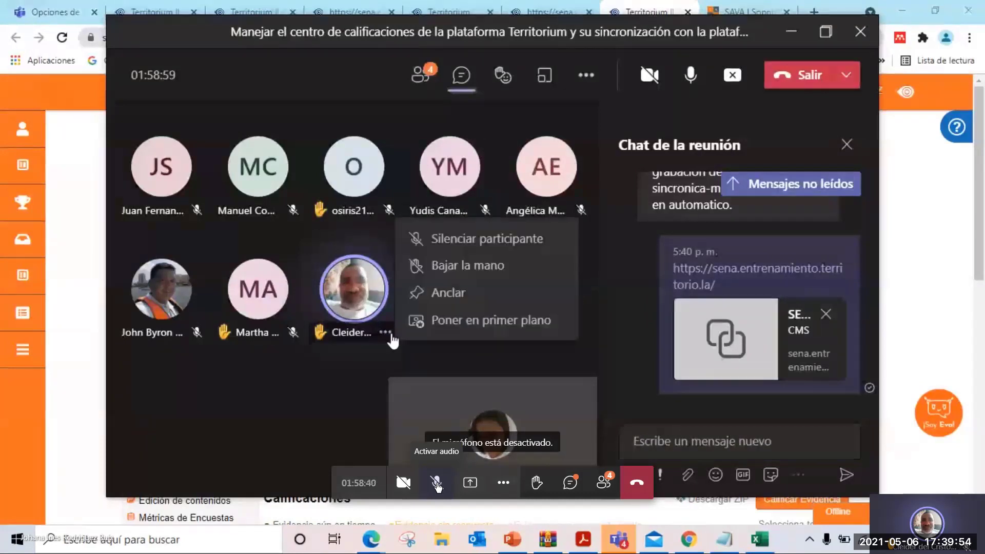
pyautogui.click(425, 281)
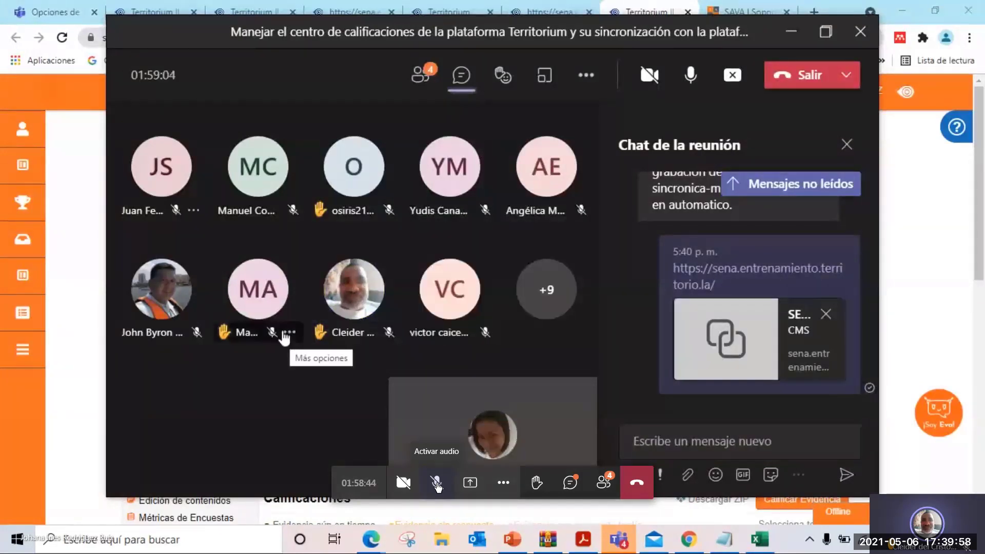
pyautogui.click(286, 333)
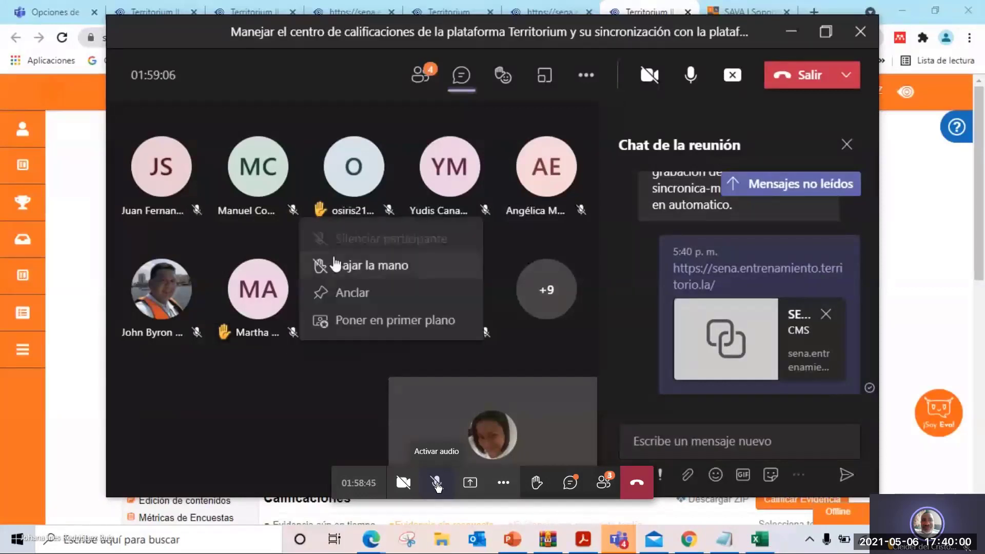
pyautogui.click(334, 264)
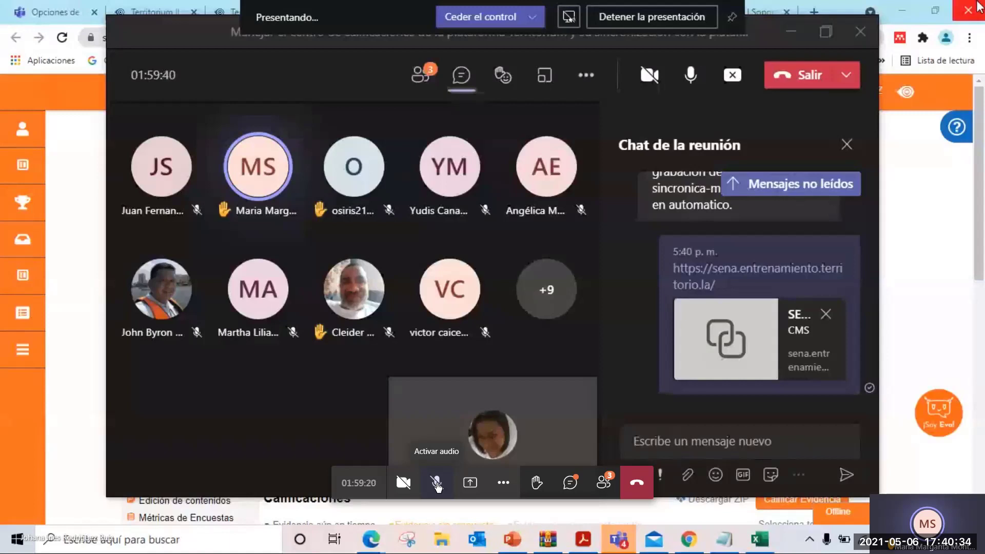
pyautogui.click(437, 484)
pyautogui.click(436, 483)
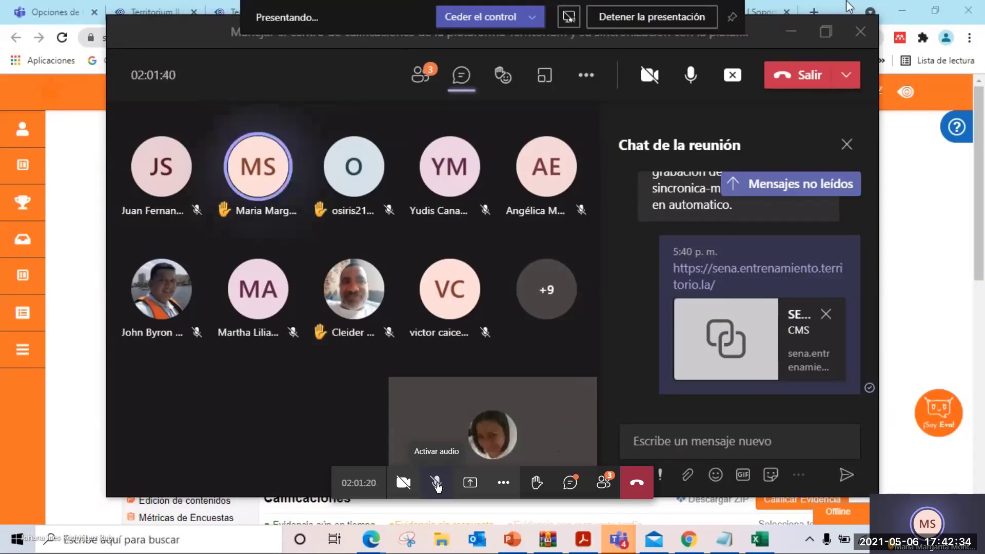
# - Minimize the meeting window and open the Centro de Calificaciones of the training course
pyautogui.click(791, 32)
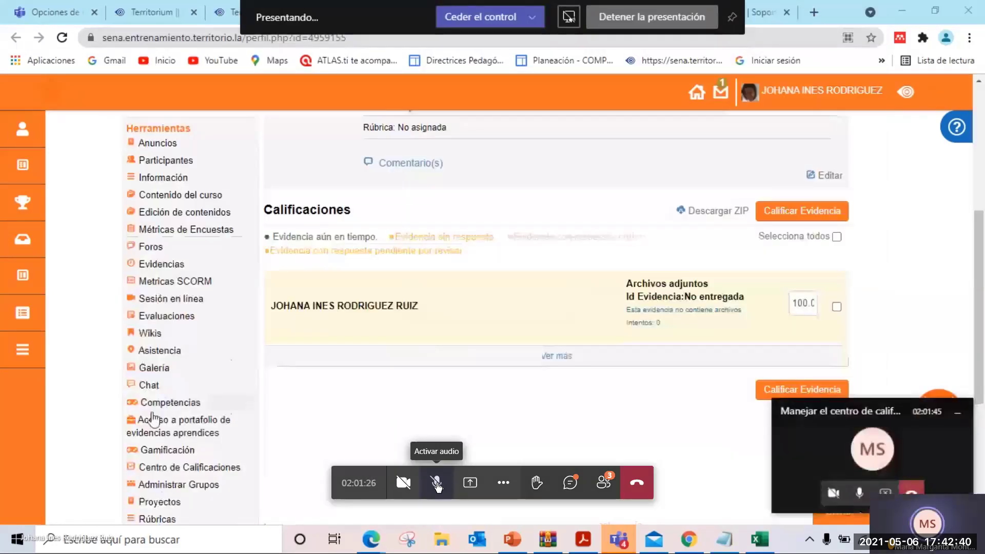
pyautogui.click(169, 466)
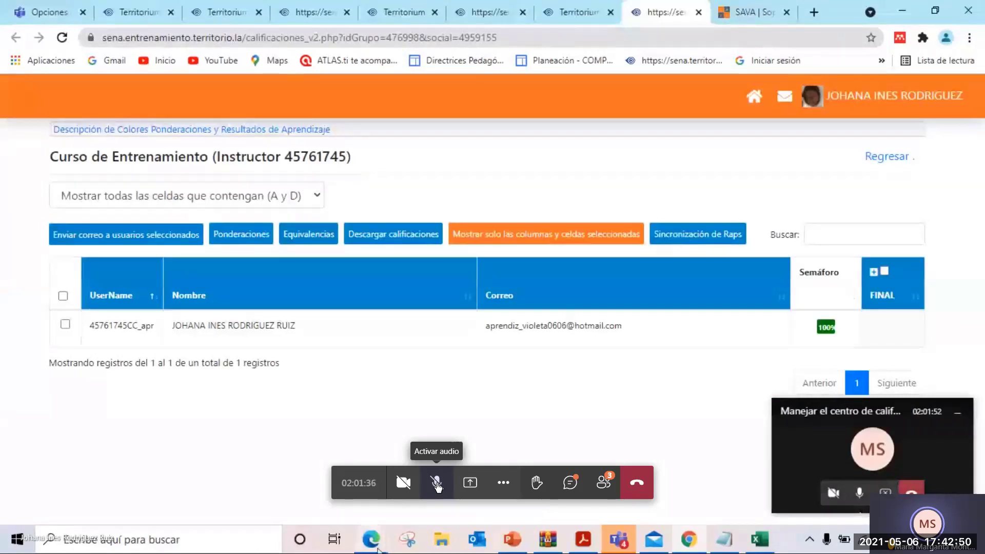
# - Switch to Edge and review the existing weightings (Ponderaciones) in the grade centre of FORMACION LMS TERRITORIUM PARA INSTRUCTORES SENA (2299007)
pyautogui.moveTo(378, 550)
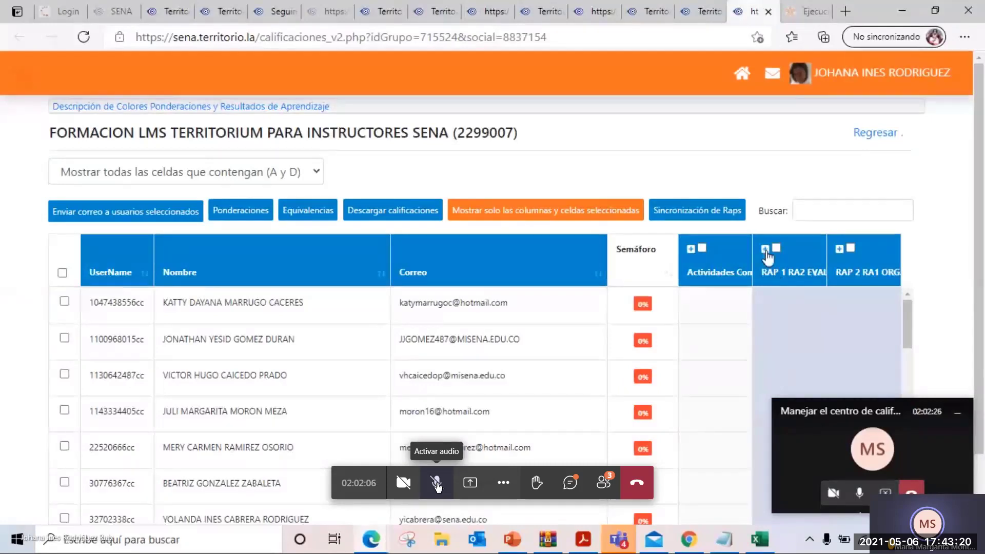
pyautogui.click(253, 212)
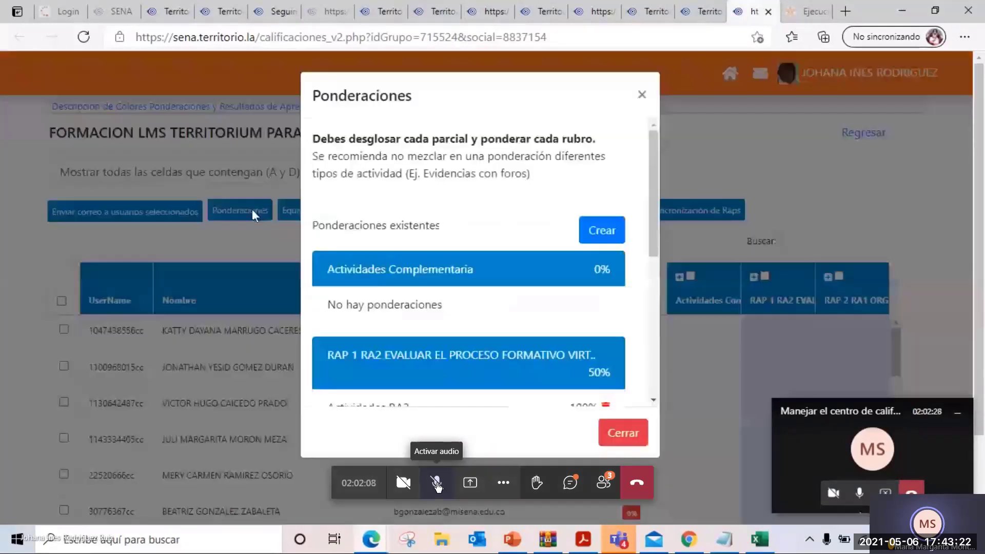
pyautogui.scroll(-1, 517, 316)
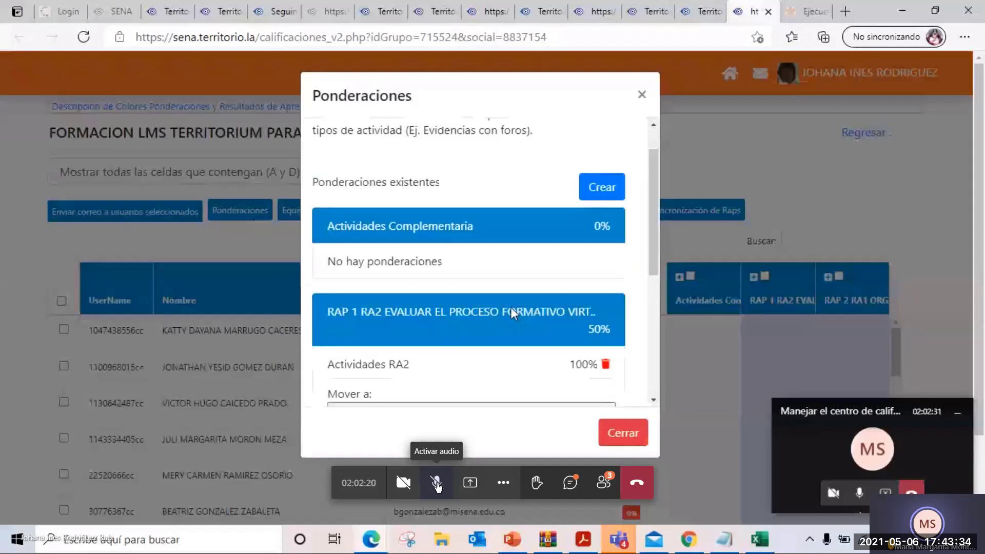
pyautogui.scroll(-3, 510, 307)
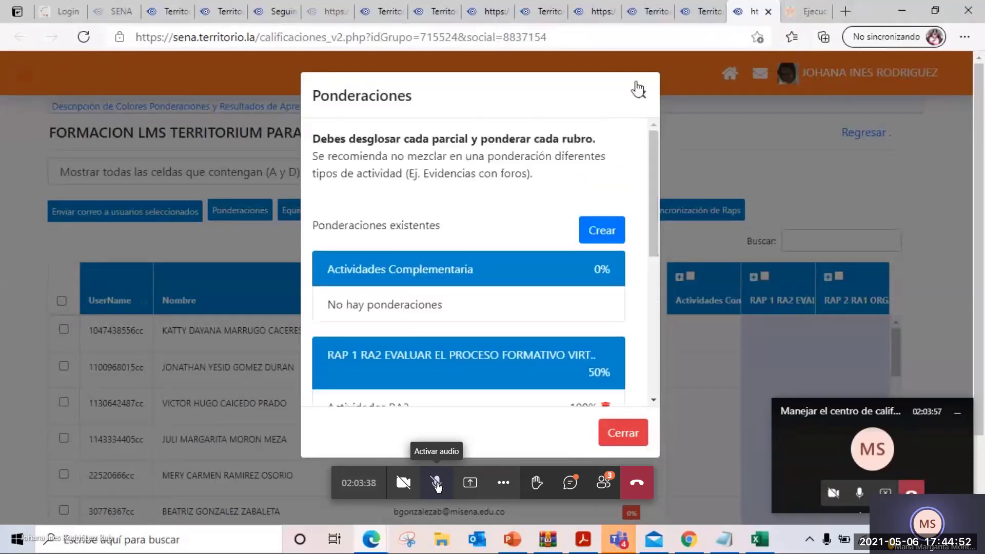
# - Close the Ponderaciones window and return to the grade table of FORMACION LMS TERRITORIUM PARA INSTRUCTORES SENA (2299007)
pyautogui.click(437, 484)
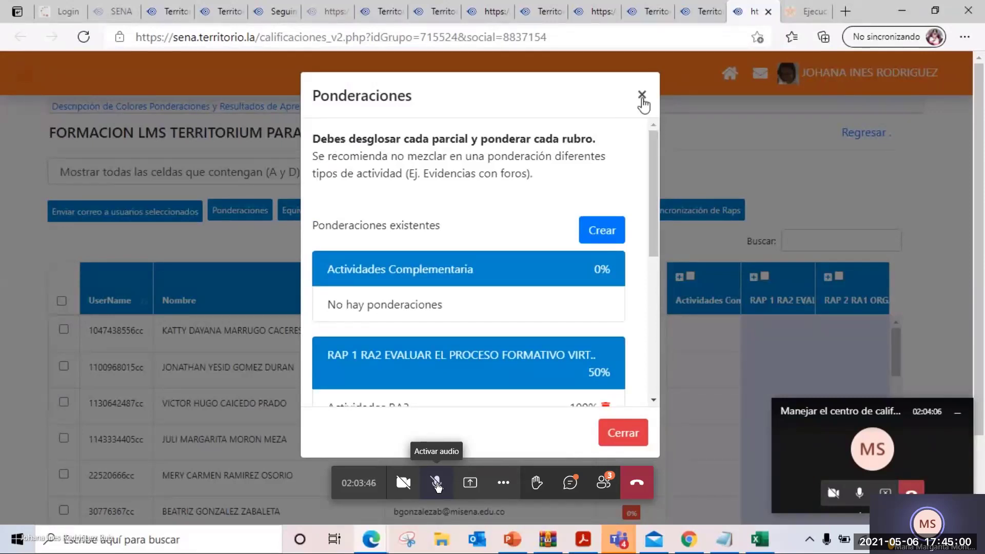
pyautogui.click(643, 101)
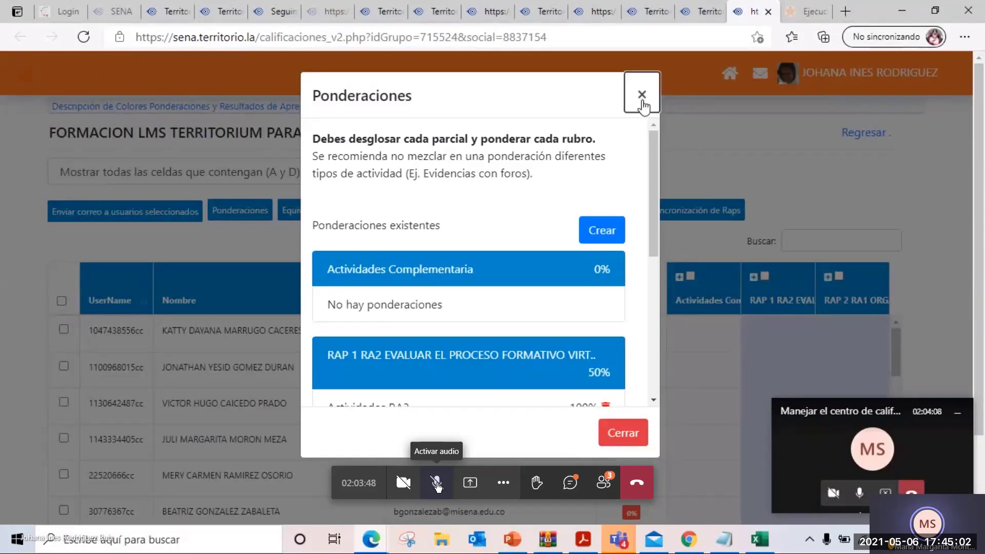
pyautogui.click(642, 100)
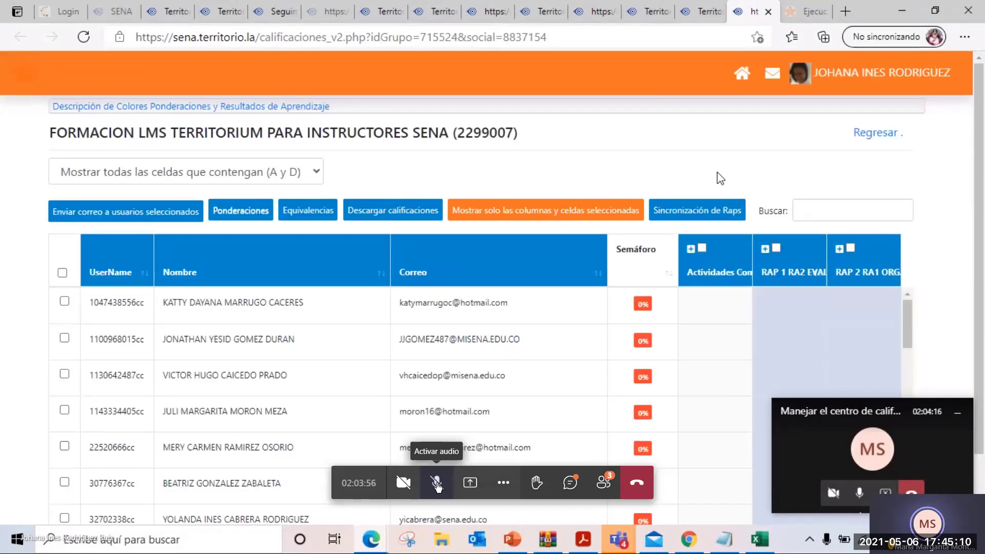
pyautogui.click(436, 483)
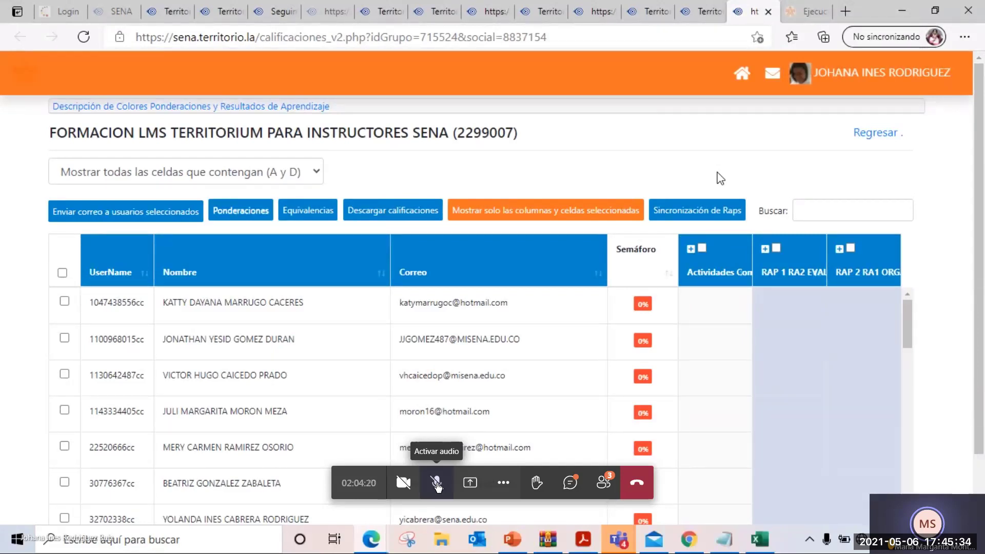
pyautogui.click(437, 483)
pyautogui.click(437, 483)
pyautogui.click(436, 482)
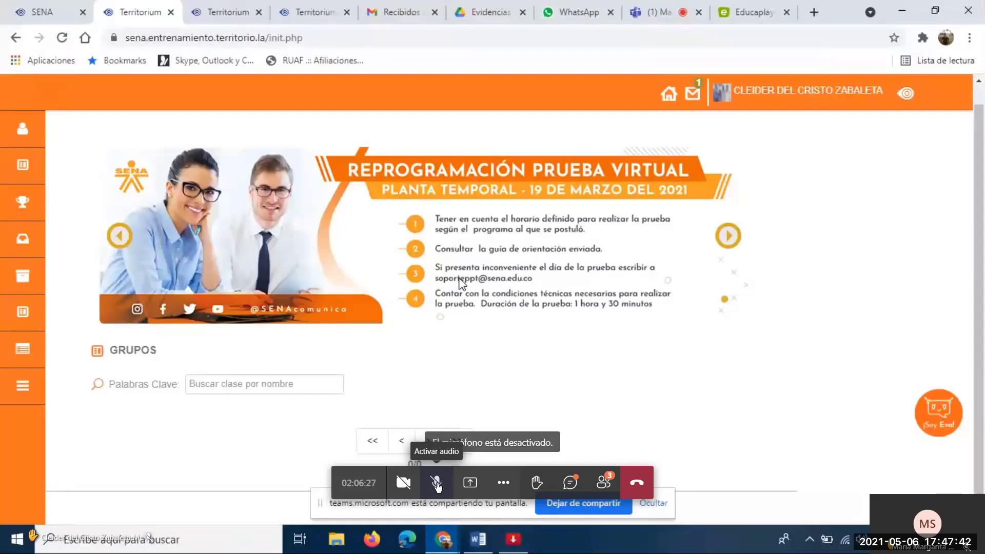
# - Stop sharing the screen in the Teams meeting
pyautogui.click(579, 504)
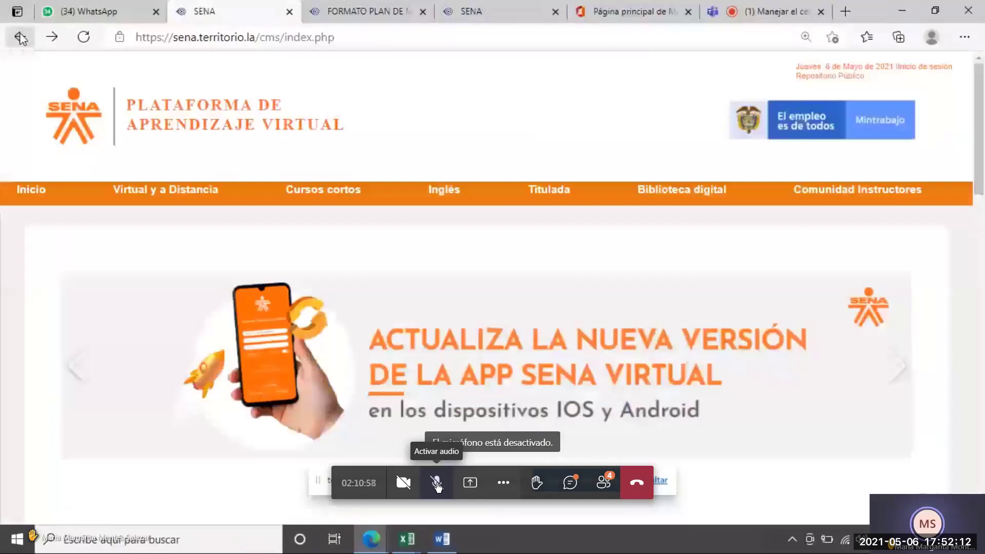
# - Look up territorium in a new browser tab and go to the suggested address sena.territorio.la/init.php
pyautogui.click(811, 120)
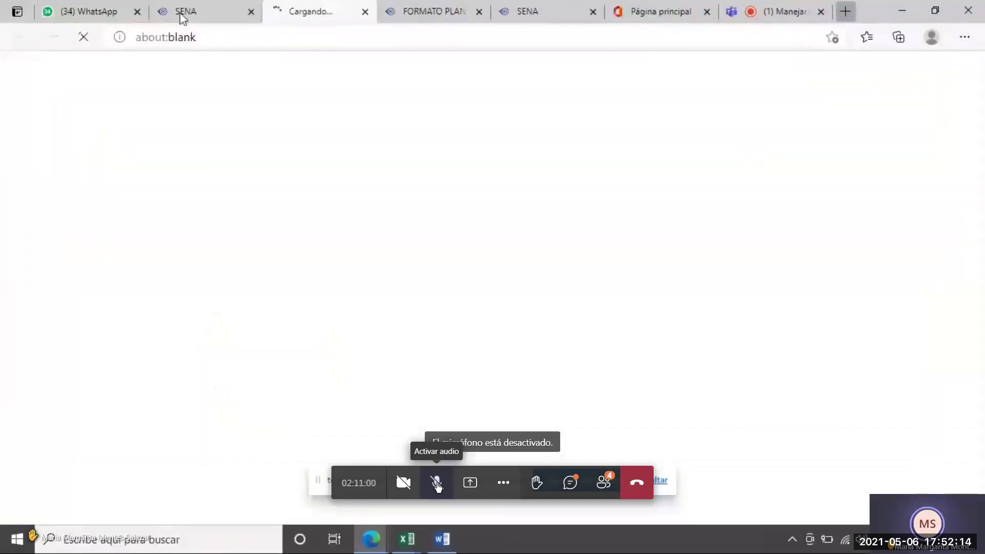
pyautogui.hotkey('ctrl', 't')
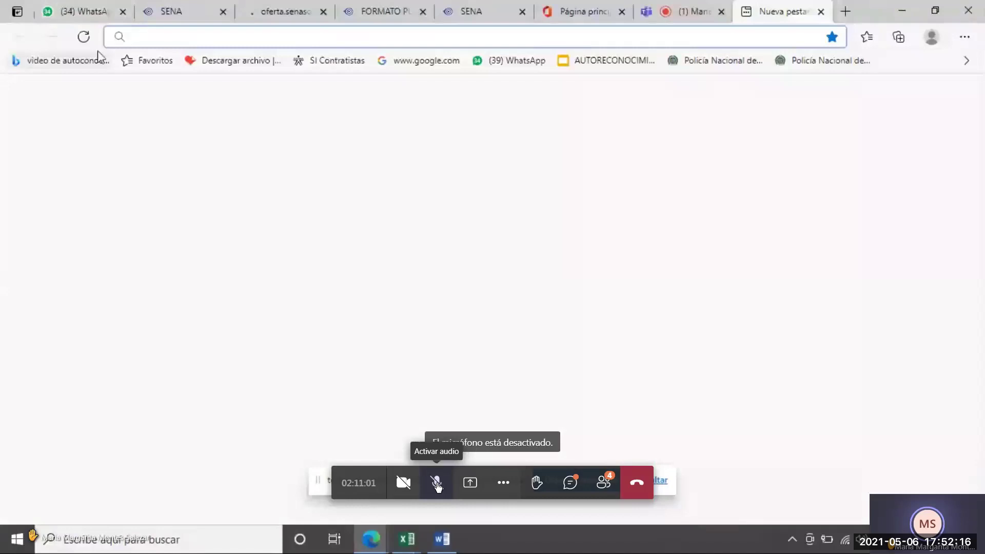
pyautogui.write('territorium')
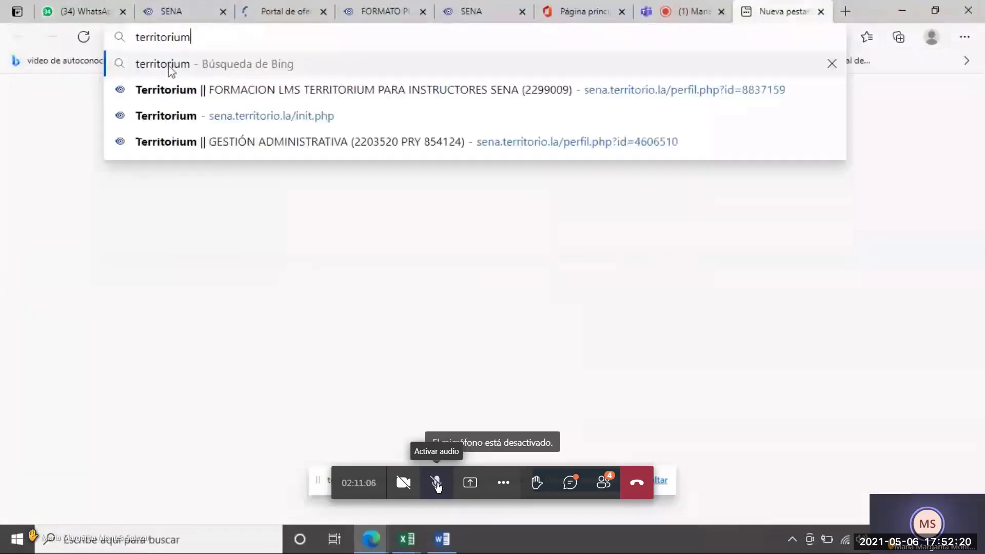
pyautogui.click(169, 90)
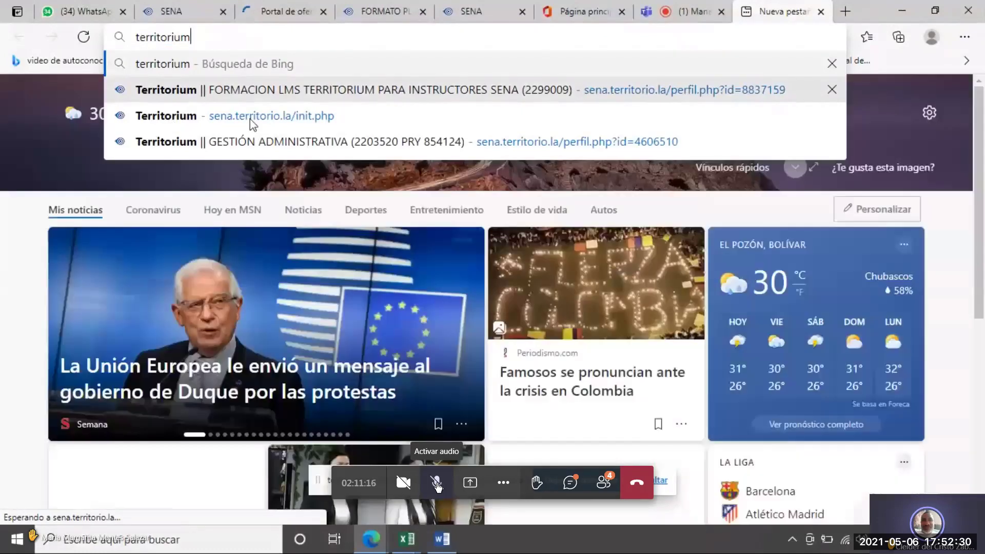
pyautogui.click(251, 118)
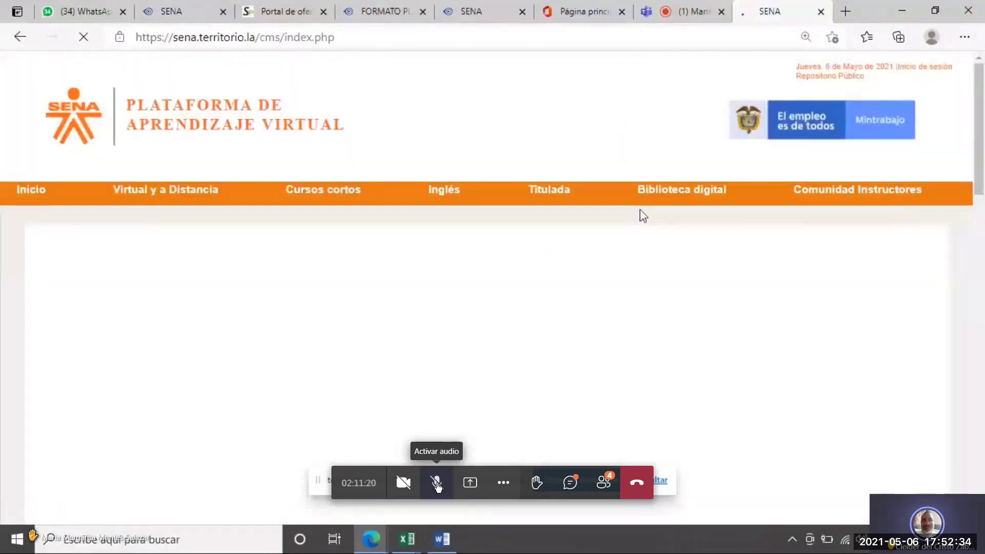
# - Open the SofiaPlus portal from the SENA virtual learning page and bring up its Ingreso form for registered users
pyautogui.scroll(-1, 693, 219)
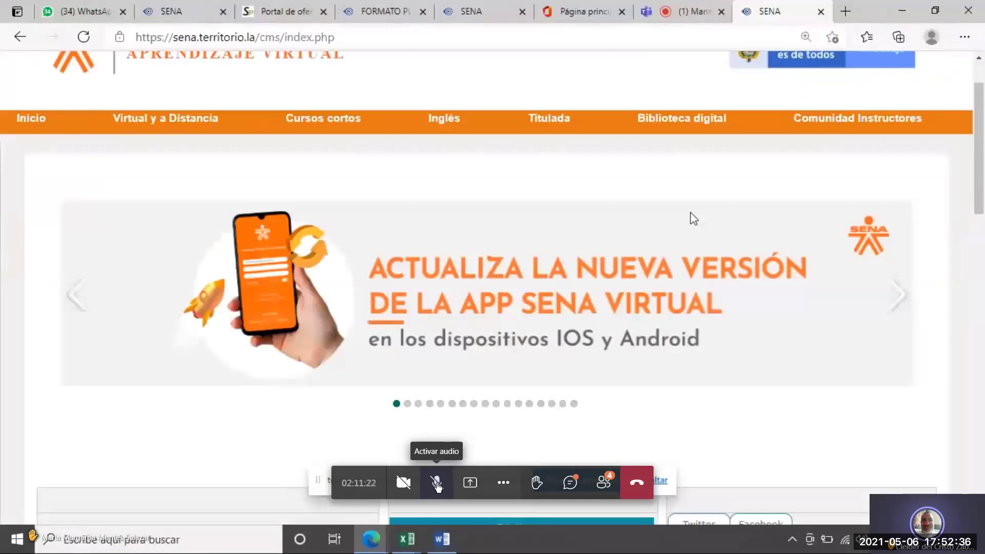
pyautogui.scroll(-3, 690, 225)
pyautogui.click(542, 316)
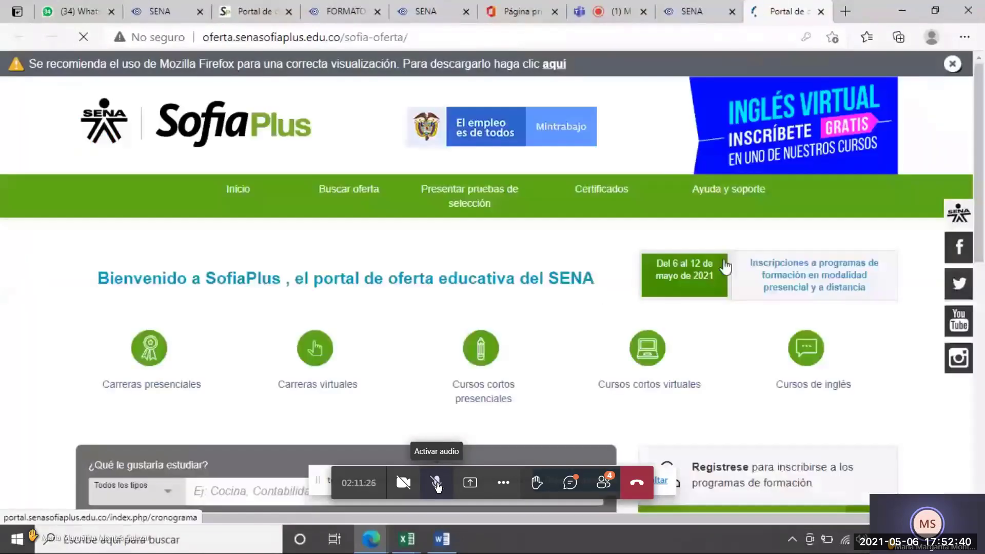
pyautogui.scroll(-2, 833, 238)
pyautogui.scroll(-2, 832, 236)
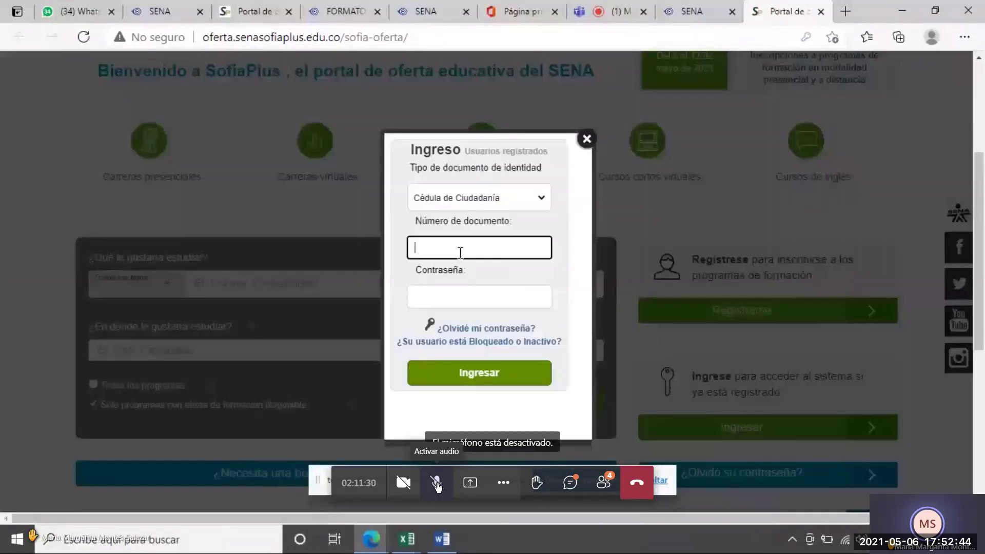
# - Fill in the document number and password of the Ingreso form from the saved credentials
pyautogui.click(463, 247)
pyautogui.click(463, 292)
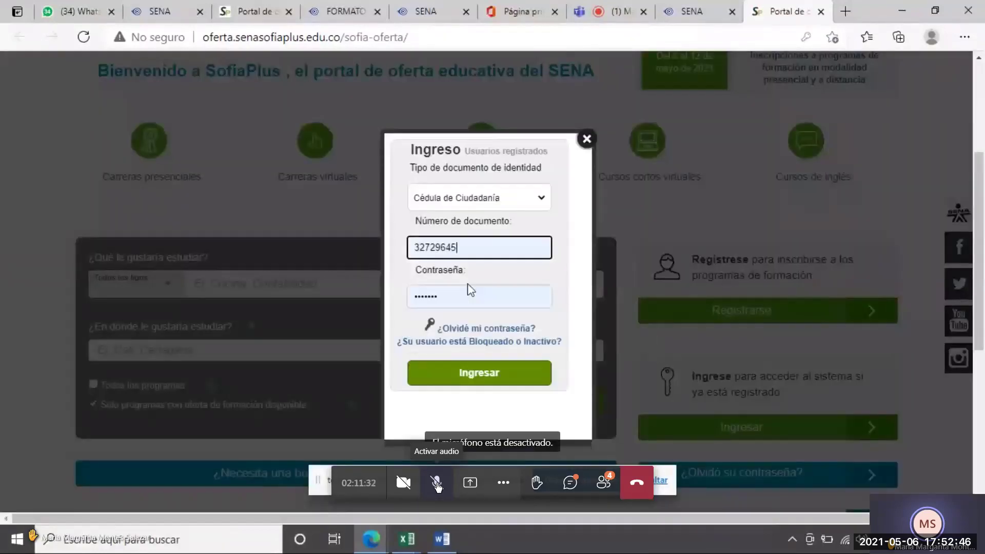
pyautogui.hotkey('ctrl', 'a')
pyautogui.press('BackSpace')
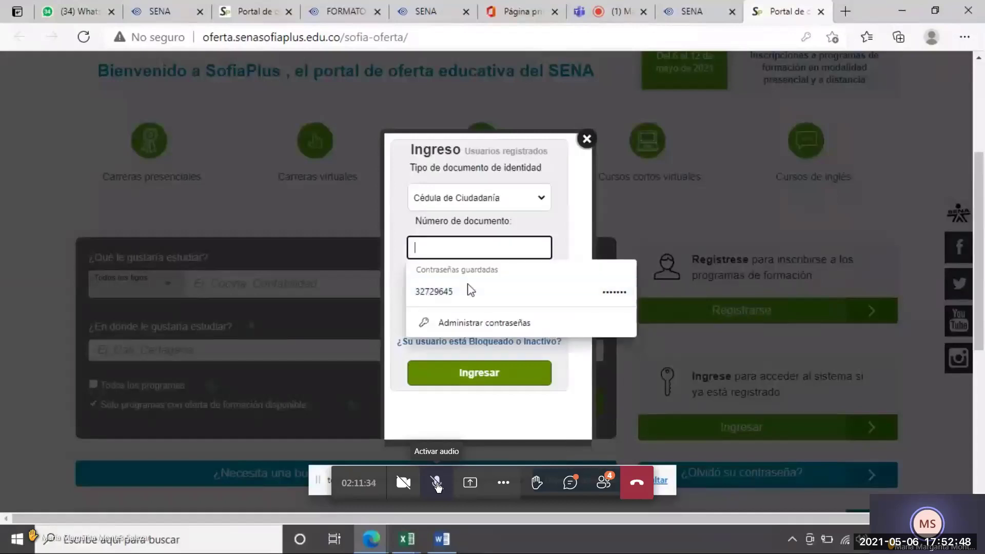
pyautogui.click(455, 293)
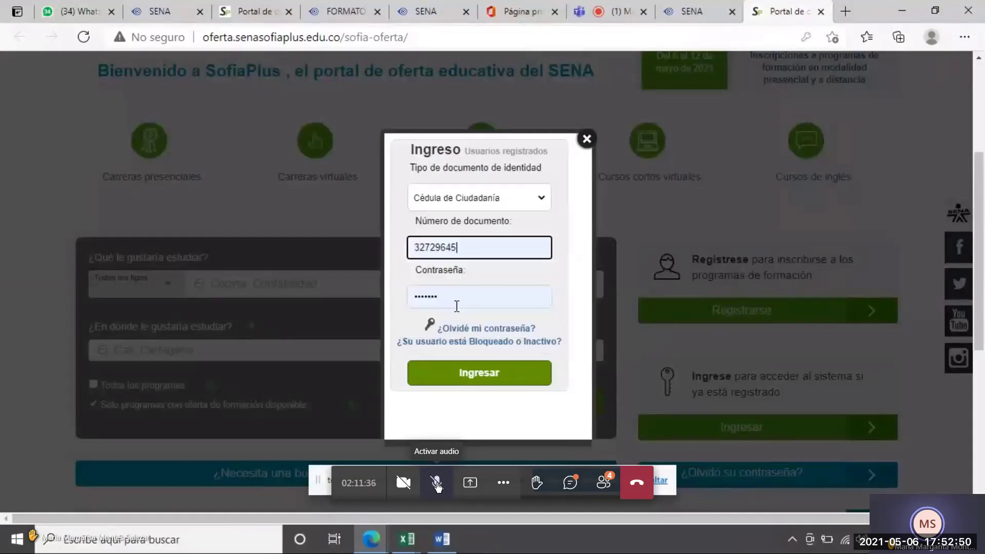
# - Replace the filled-in entry in the Contraseña field with the account password and sign in to SofiaPlus
pyautogui.click(457, 306)
pyautogui.press('BackSpace')
pyautogui.press('BackSpace')
pyautogui.press('BackSpace')
pyautogui.press('BackSpace')
pyautogui.press('BackSpace')
pyautogui.press('BackSpace')
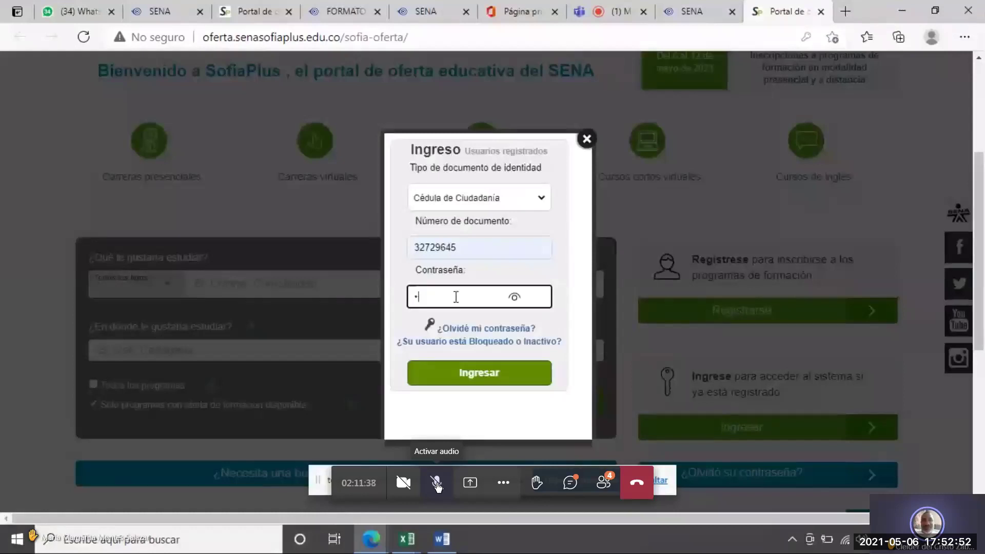
pyautogui.write('••')
pyautogui.write('****')
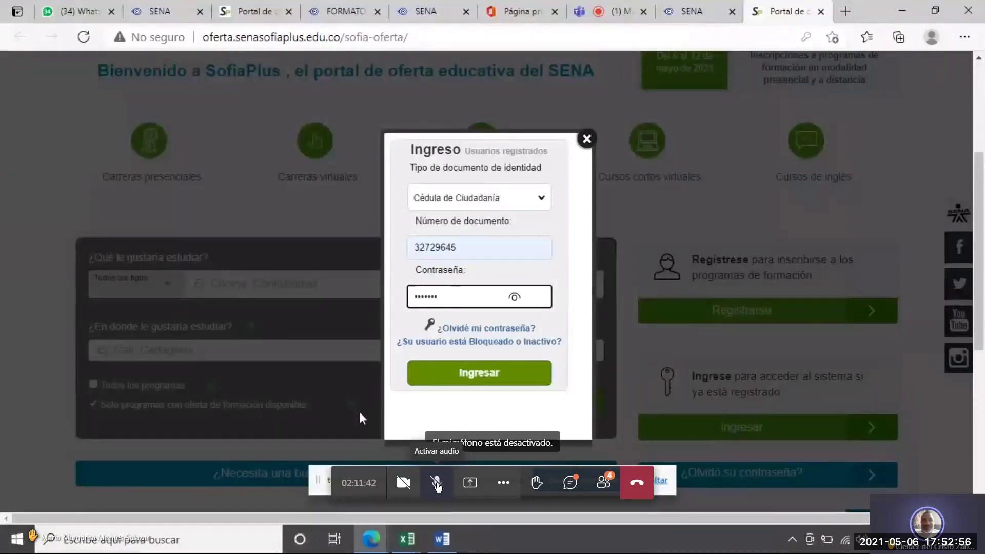
pyautogui.click(472, 374)
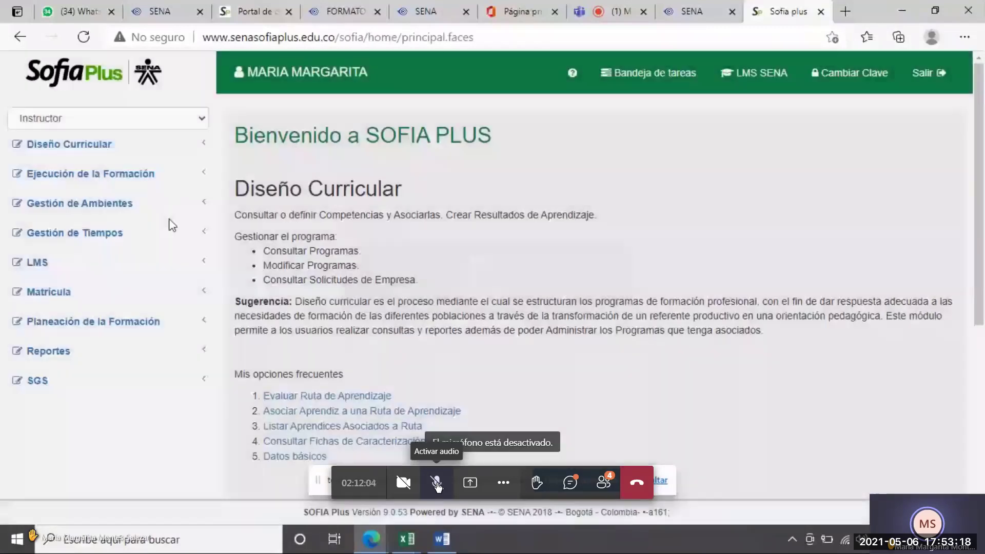
# - Consult the instructor's Fichas de Caracterización for LMS and open the access link of 2202600 - REGENCIA DE FARMACIA on page 2
pyautogui.click(36, 262)
pyautogui.click(37, 291)
pyautogui.click(82, 319)
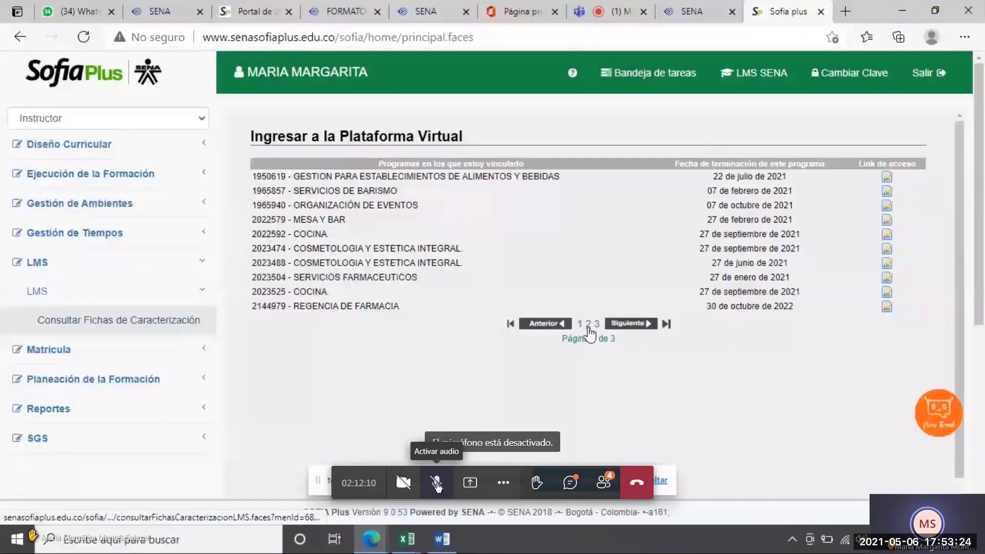
pyautogui.click(588, 326)
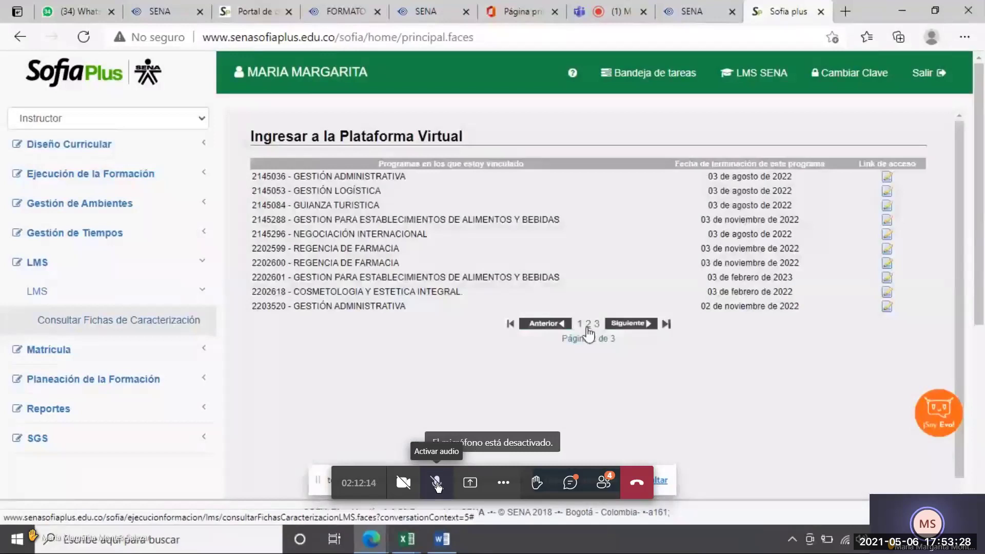
pyautogui.click(886, 263)
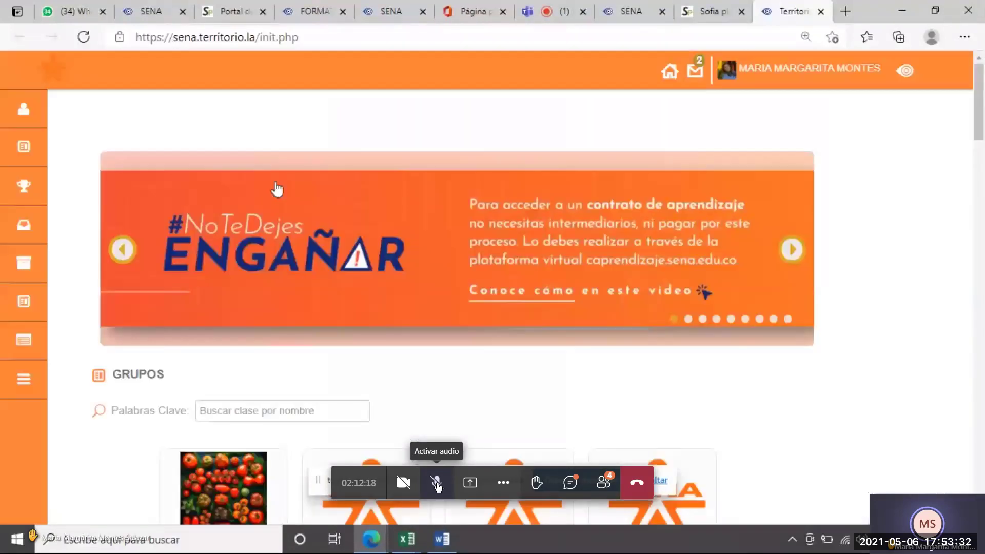
# - Find the REGENCIA DE FARMACIA group with Ficha 2202600 among the course groups and open it
pyautogui.scroll(-10, 365, 247)
pyautogui.scroll(-7, 365, 246)
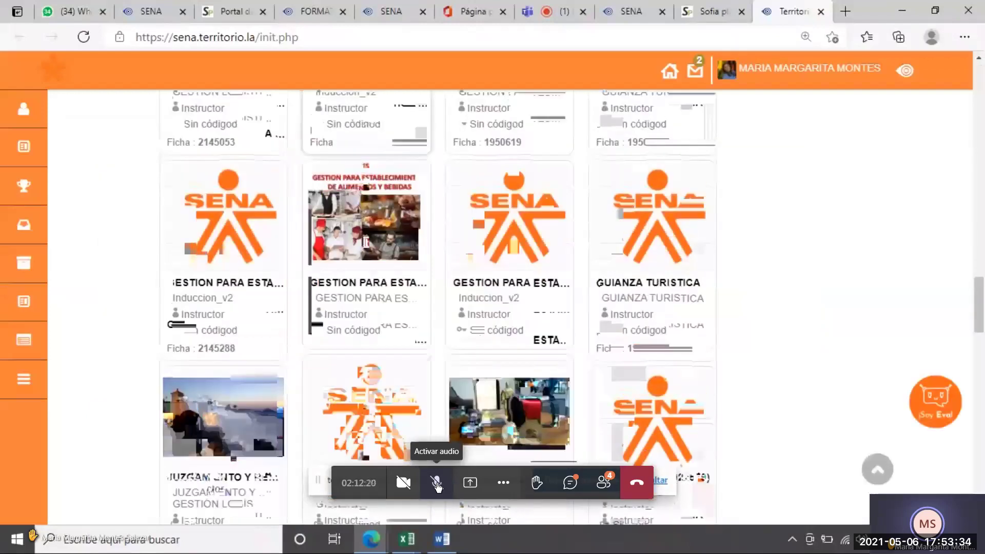
pyautogui.scroll(-4, 365, 246)
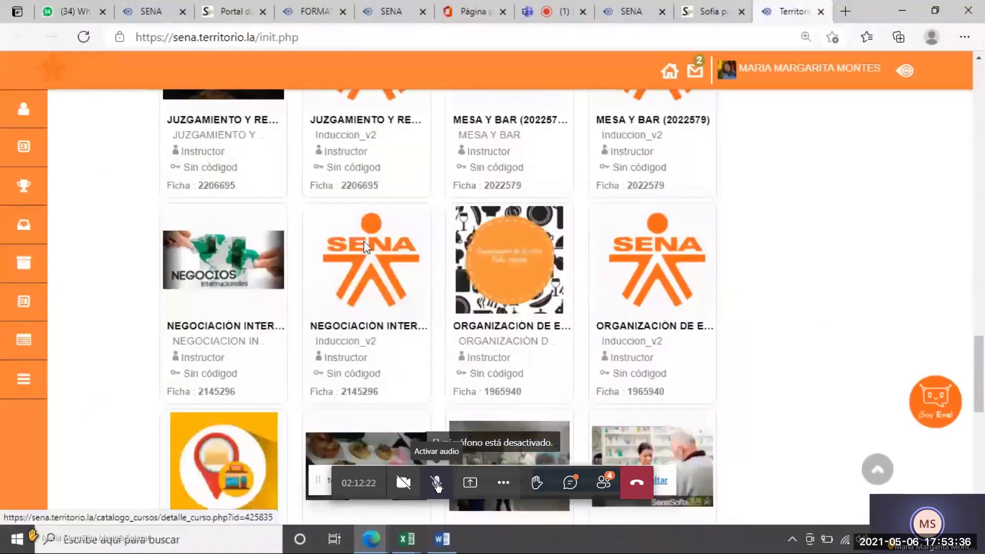
pyautogui.scroll(-4, 365, 246)
pyautogui.scroll(-3, 366, 249)
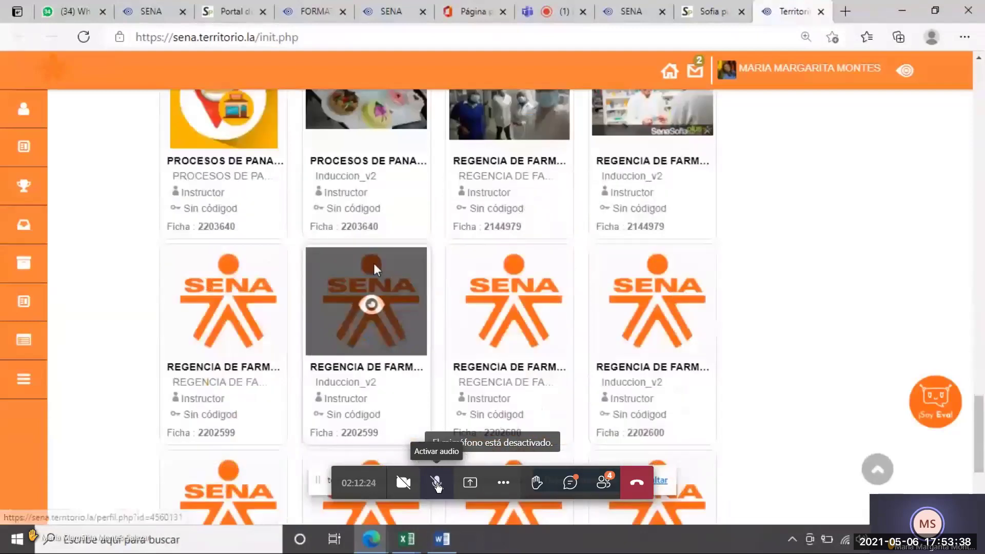
pyautogui.scroll(-4, 374, 263)
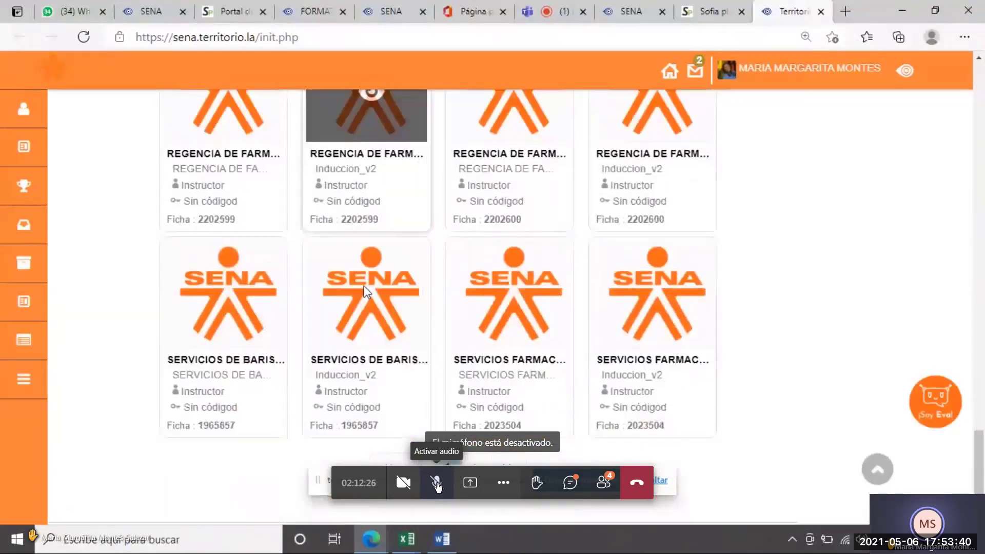
pyautogui.scroll(-2, 364, 286)
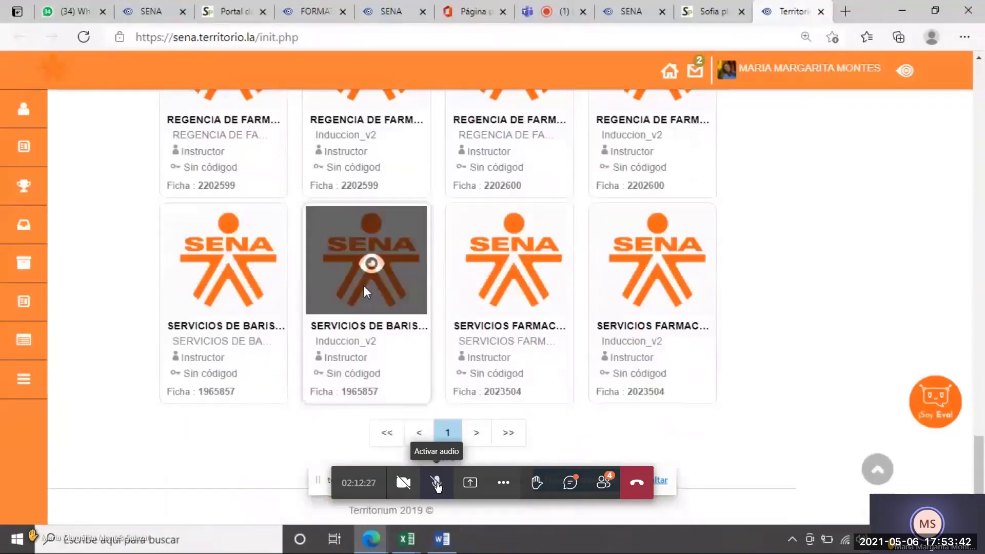
pyautogui.click(515, 131)
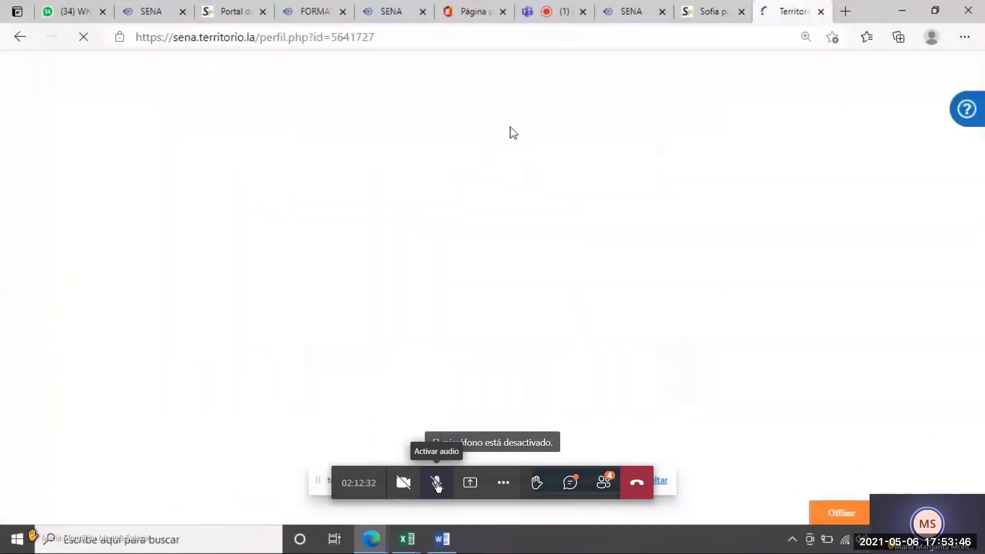
# - Open the Centro de Calificaciones of the REGENCIA DE FARMACIA course
pyautogui.scroll(-5, 515, 149)
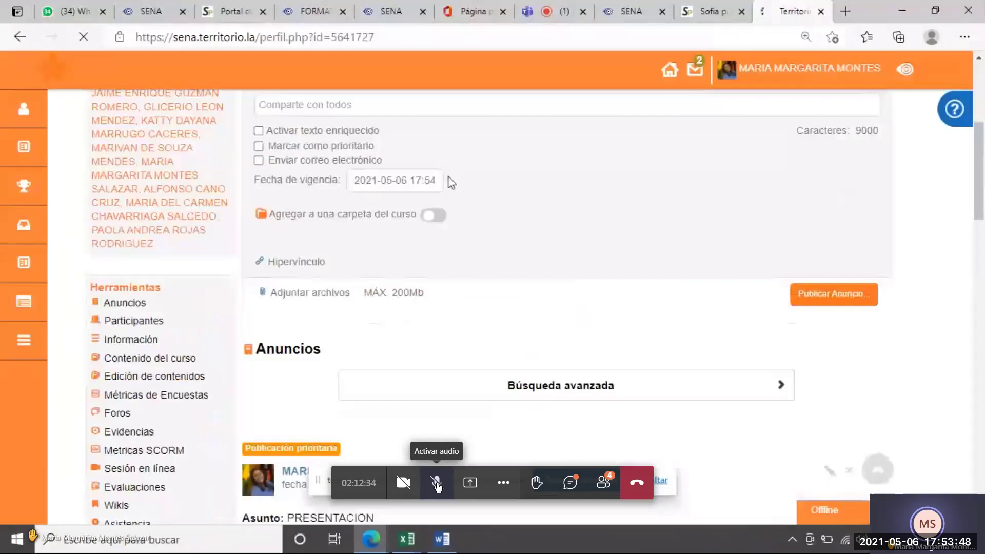
pyautogui.scroll(-8, 410, 207)
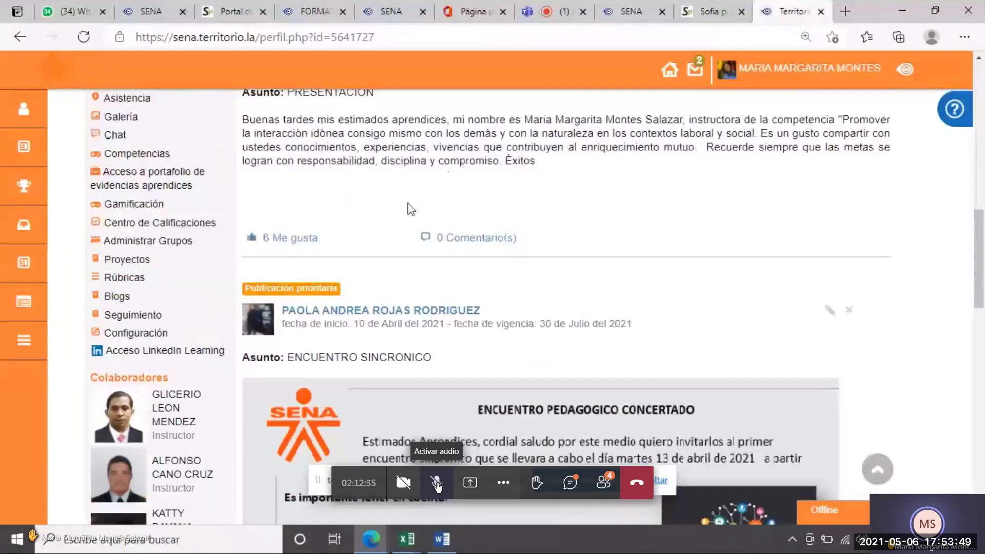
pyautogui.click(180, 224)
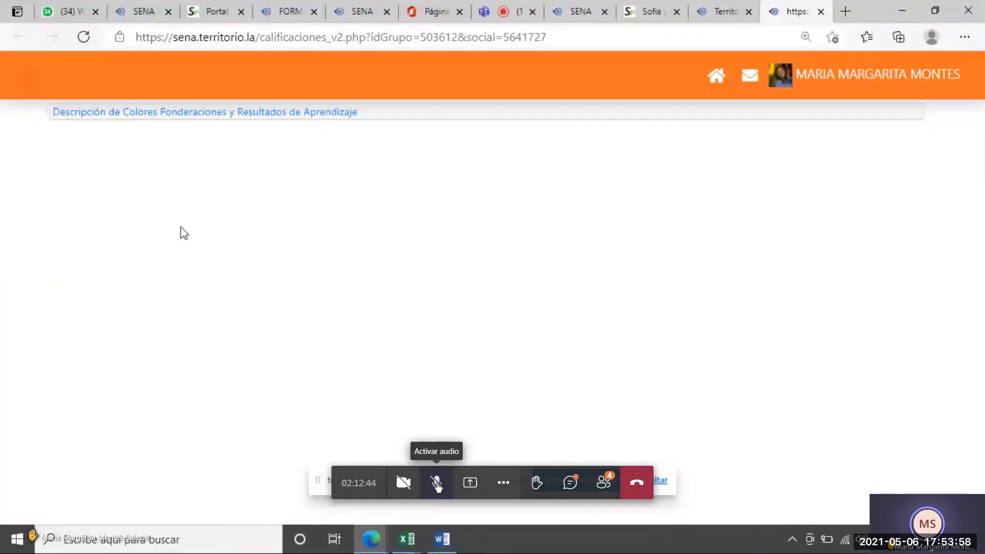
# - Expand the RAP 5 and RAP 6 columns in the grade table to examine their activities
pyautogui.scroll(-3, 181, 227)
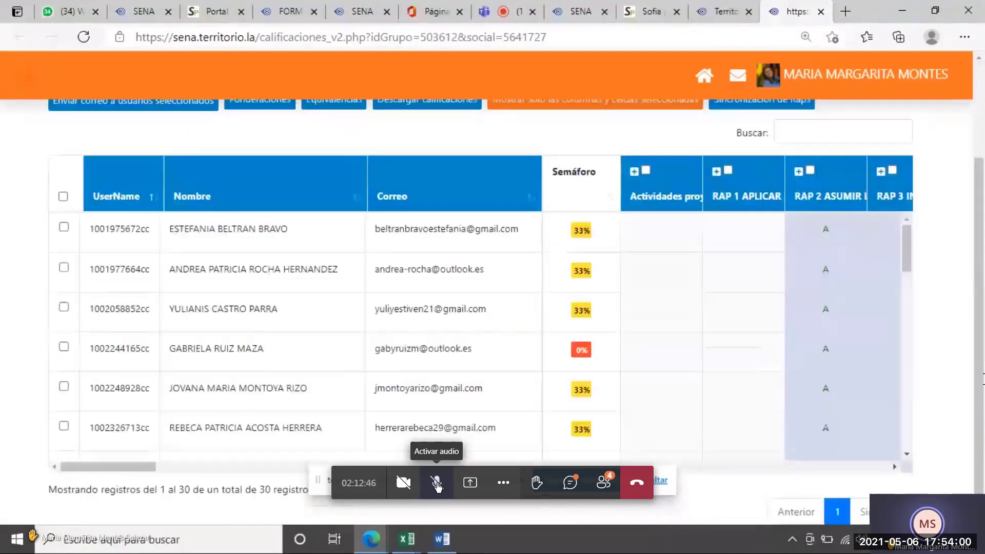
pyautogui.moveTo(132, 467); pyautogui.dragTo(188, 479)
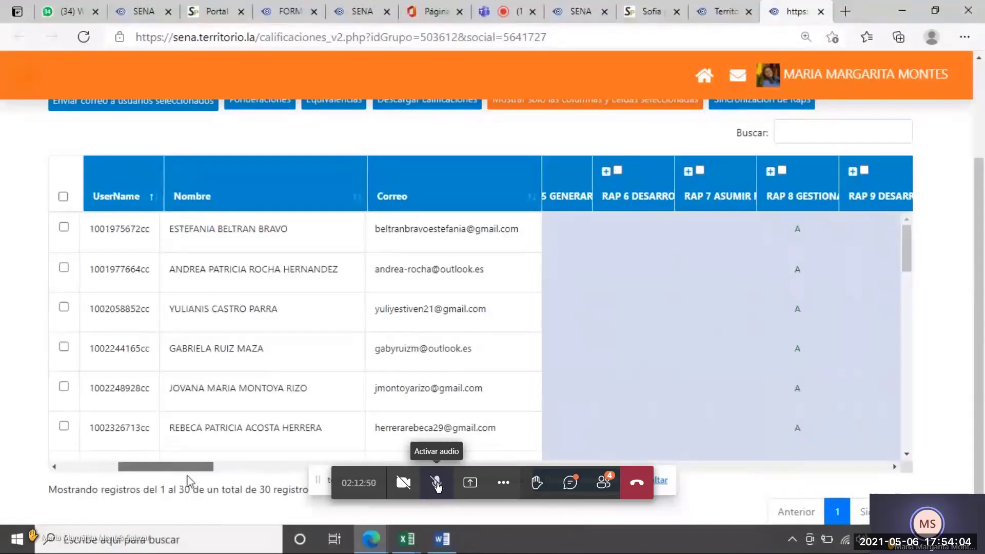
pyautogui.moveTo(187, 482); pyautogui.dragTo(172, 481)
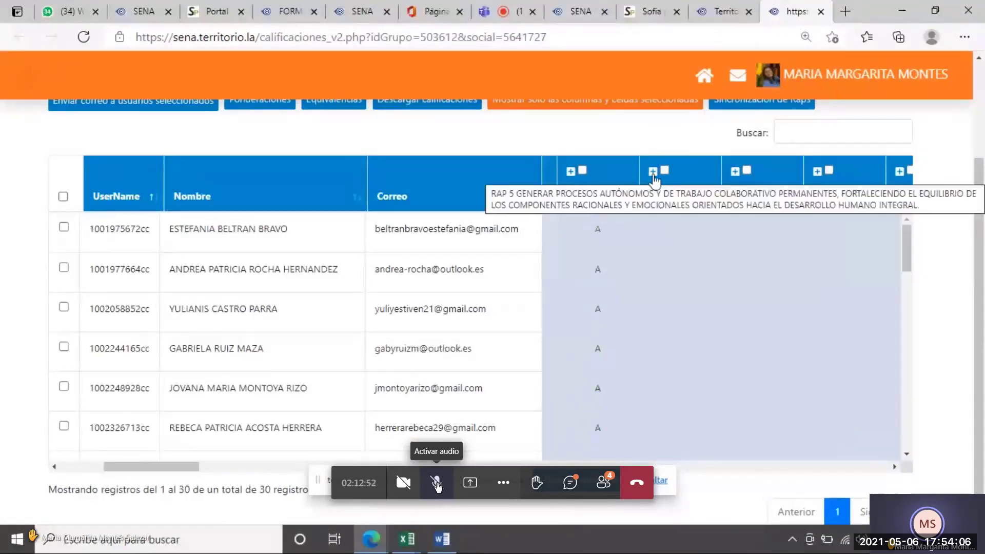
pyautogui.click(653, 175)
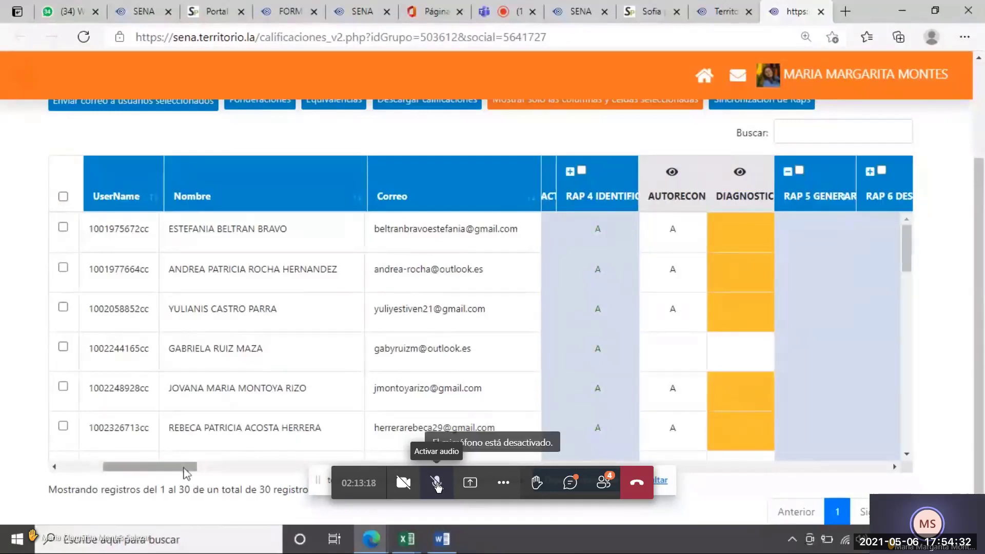
pyautogui.moveTo(183, 468); pyautogui.dragTo(207, 470)
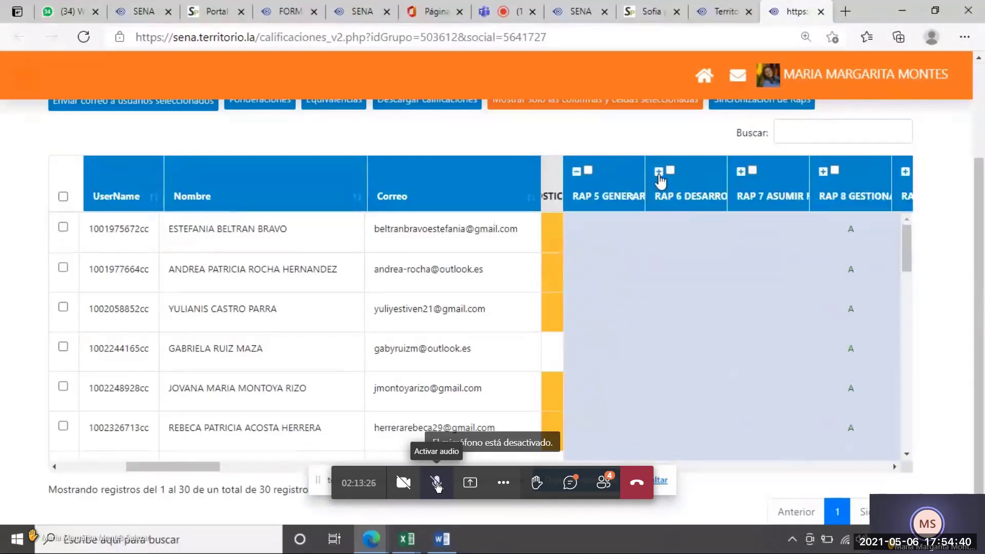
pyautogui.click(659, 172)
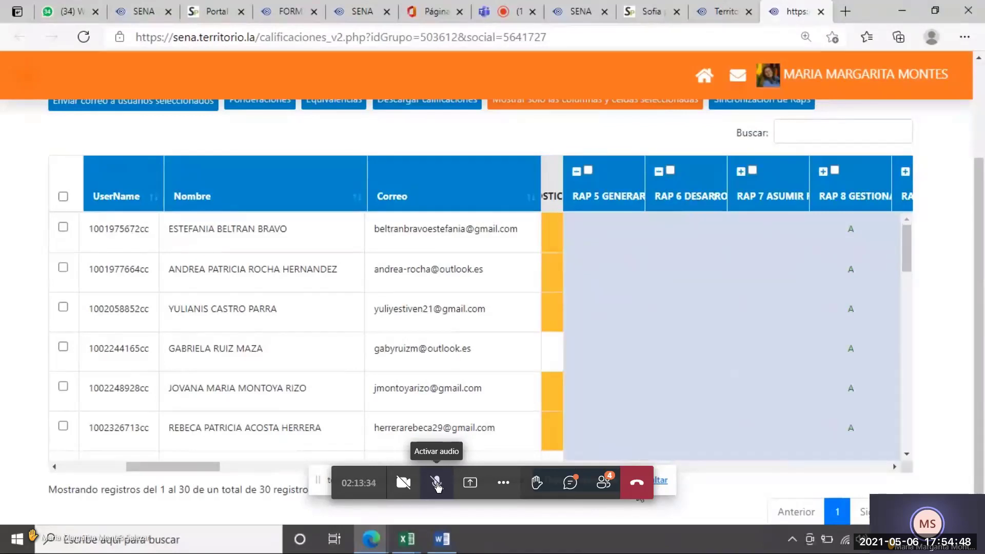
# - Expand the activities of RAP 3 in the grade table and review the learners' rows, checking the course page in between
pyautogui.hscroll(-5, 768, 246)
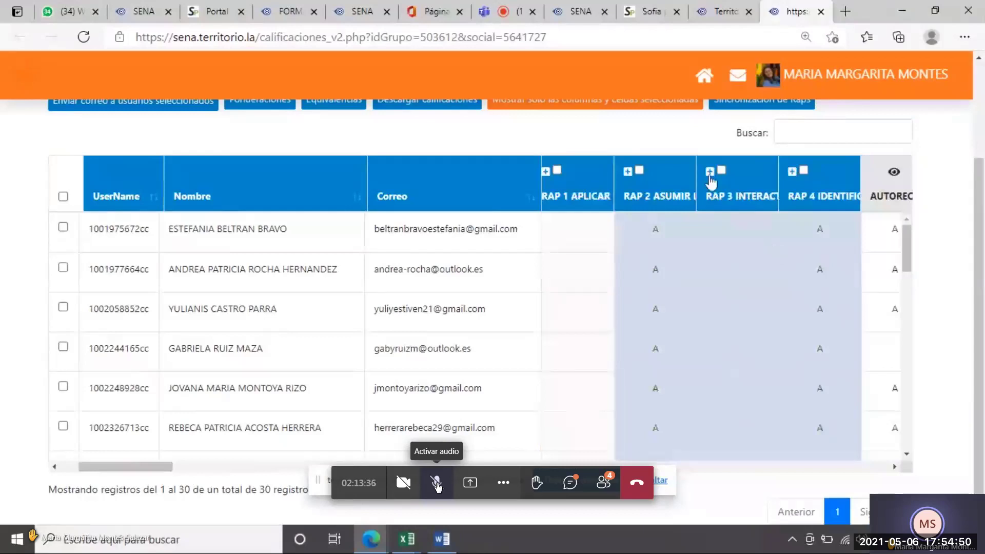
pyautogui.click(709, 175)
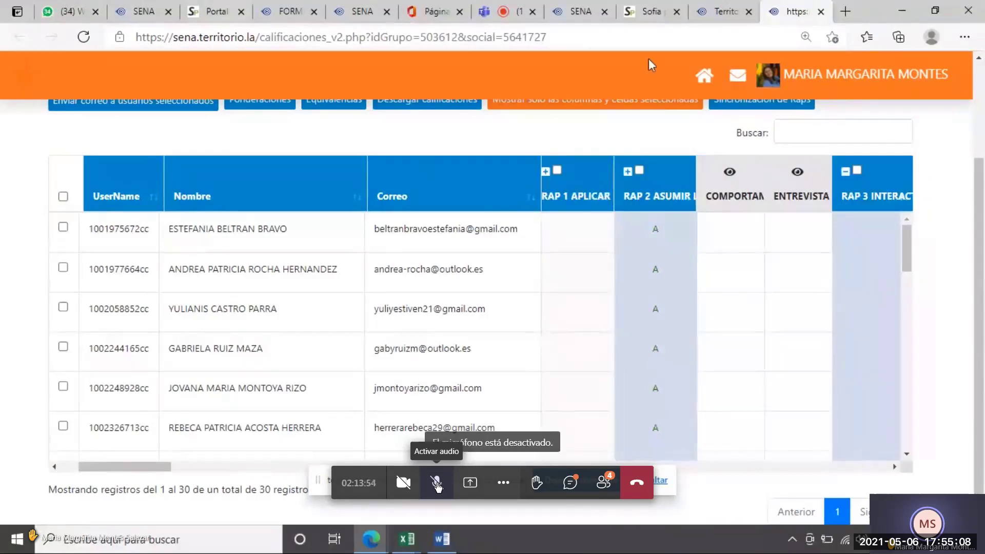
pyautogui.click(733, 14)
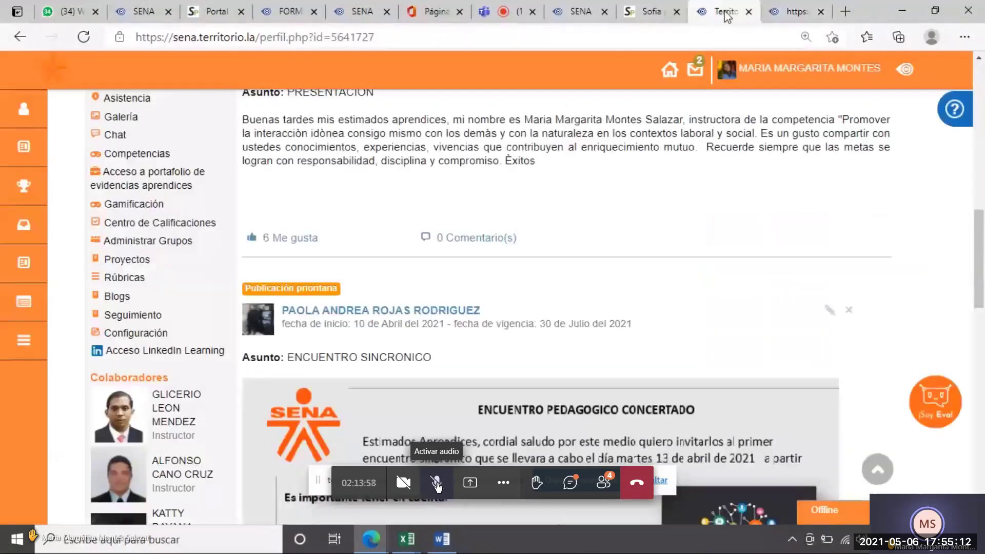
pyautogui.click(794, 13)
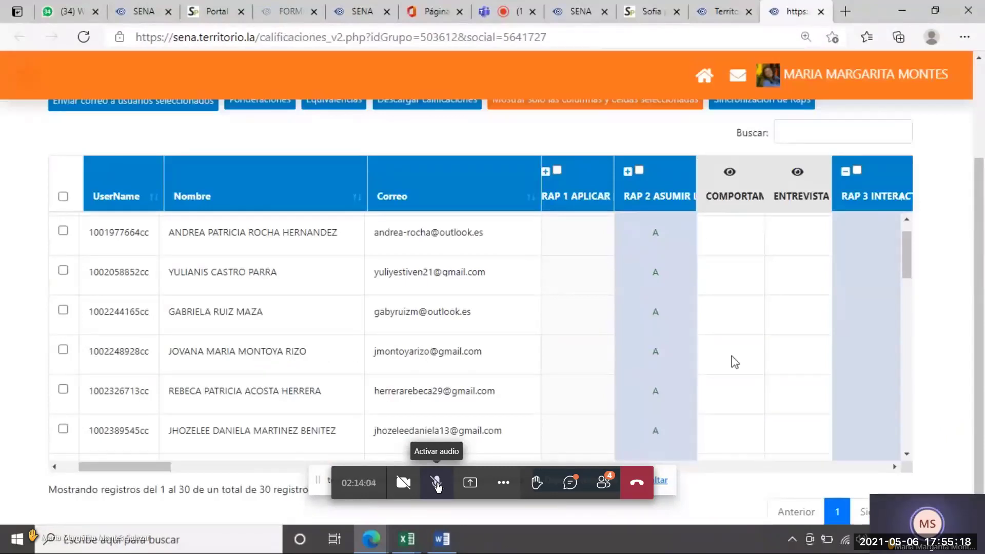
pyautogui.scroll(-1, 731, 356)
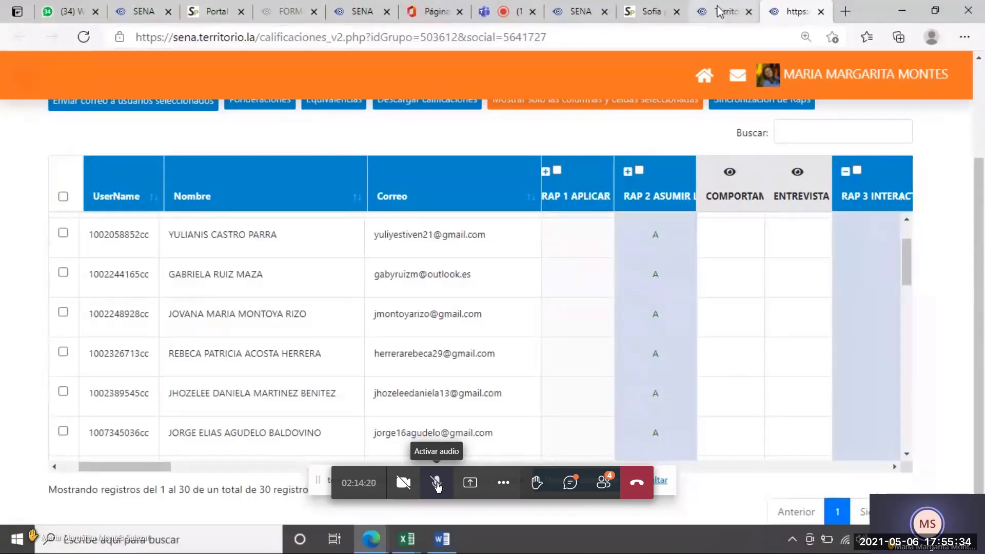
# - Return to the REGENCIA DE FARMACIA course page and switch to the Microsoft Teams meeting
pyautogui.click(699, 16)
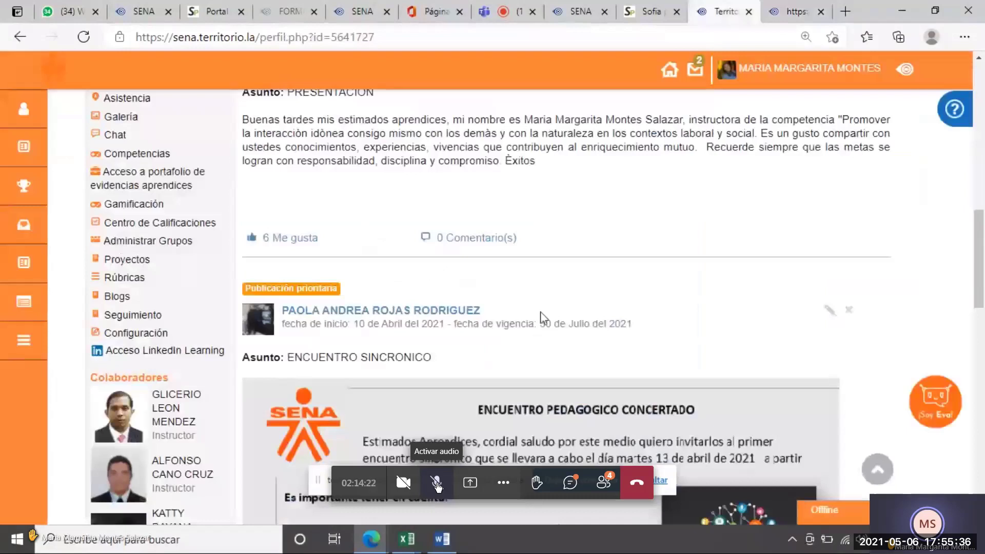
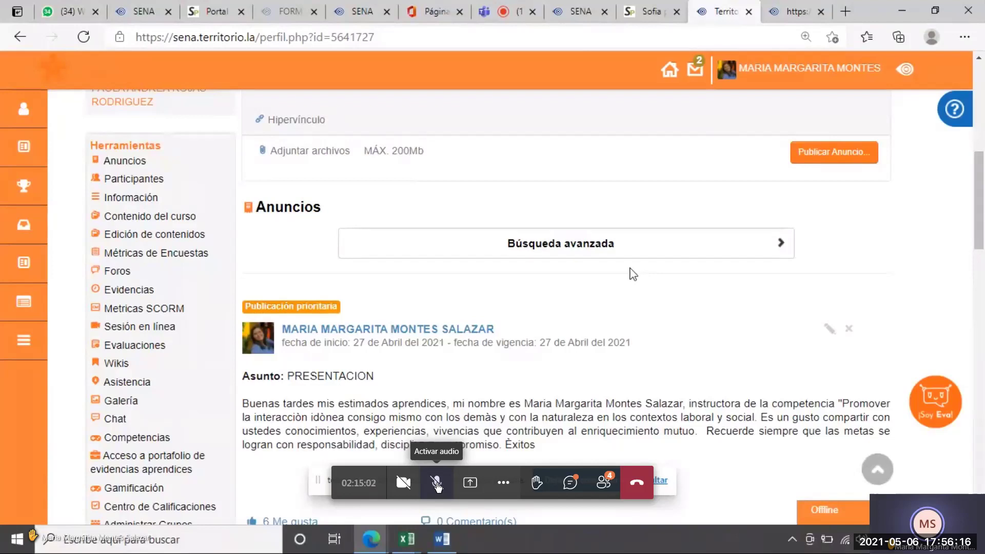
pyautogui.click(512, 15)
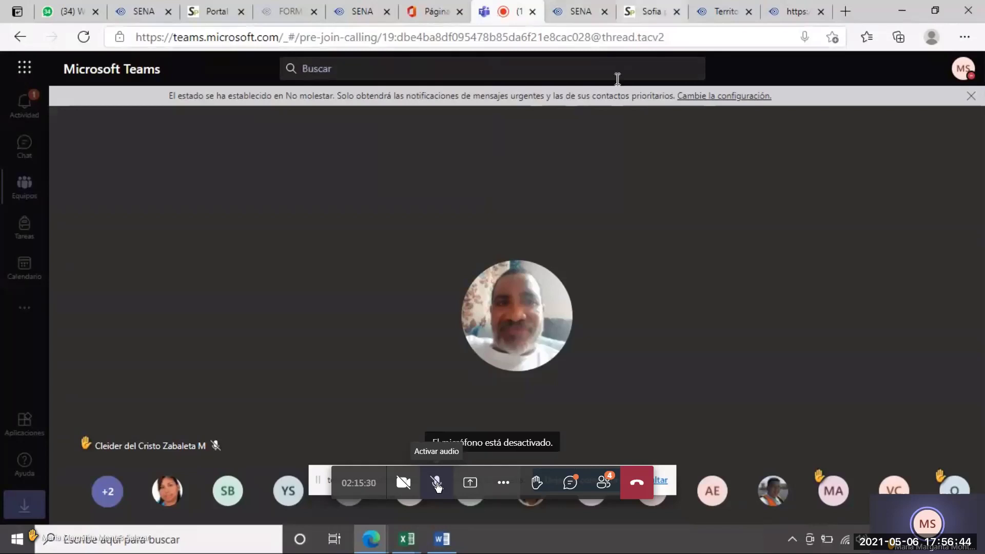
pyautogui.moveTo(513, 230)
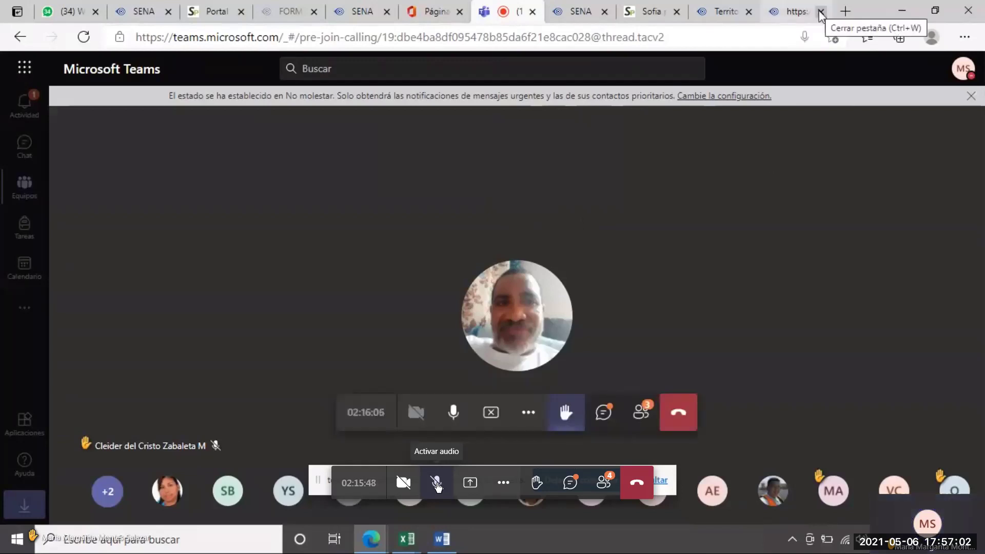
# - Close the grade centre, Sofia Plus, SENA, Office and portal pages, keeping WhatsApp, the Teams meeting and the REGENCIA DE FARMACIA course open
pyautogui.click(820, 11)
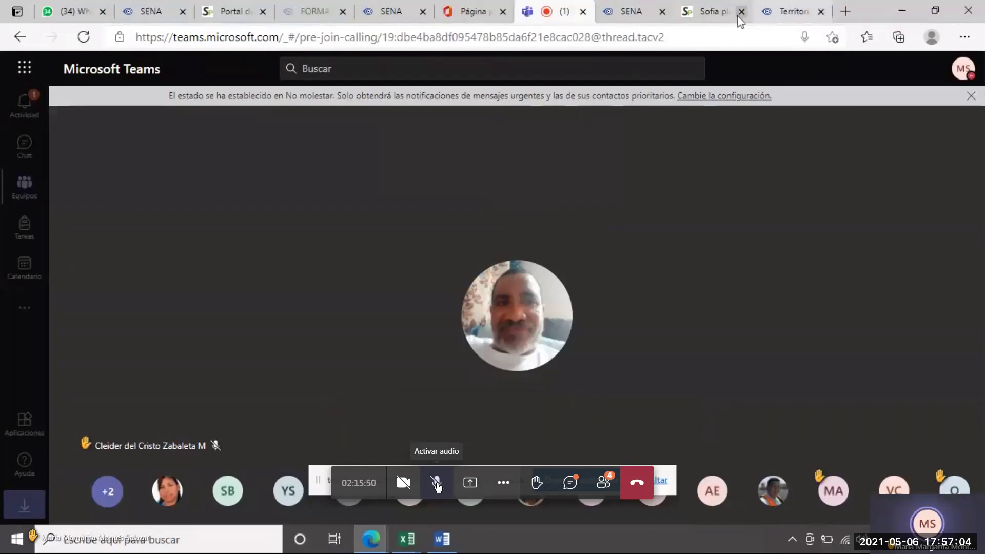
pyautogui.click(799, 15)
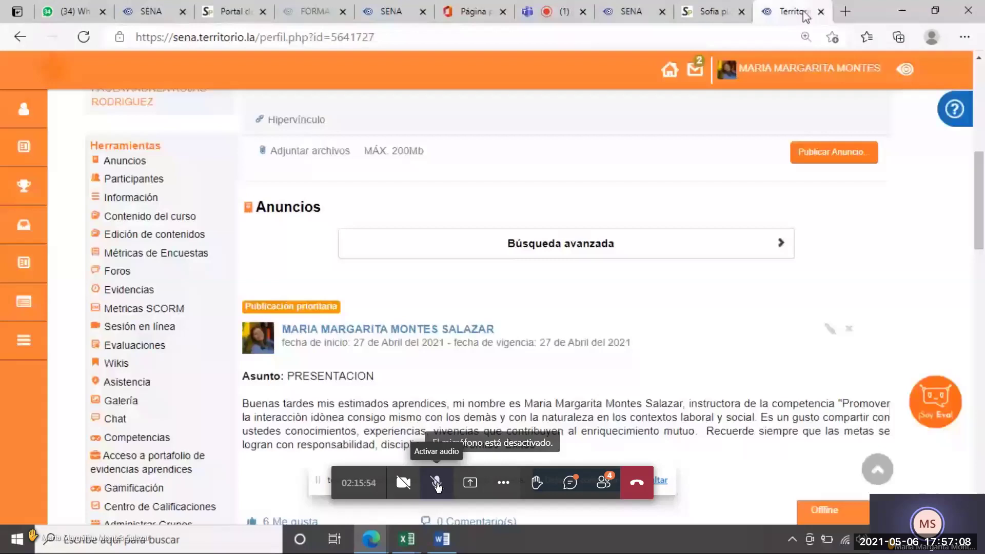
pyautogui.click(741, 12)
pyautogui.click(742, 11)
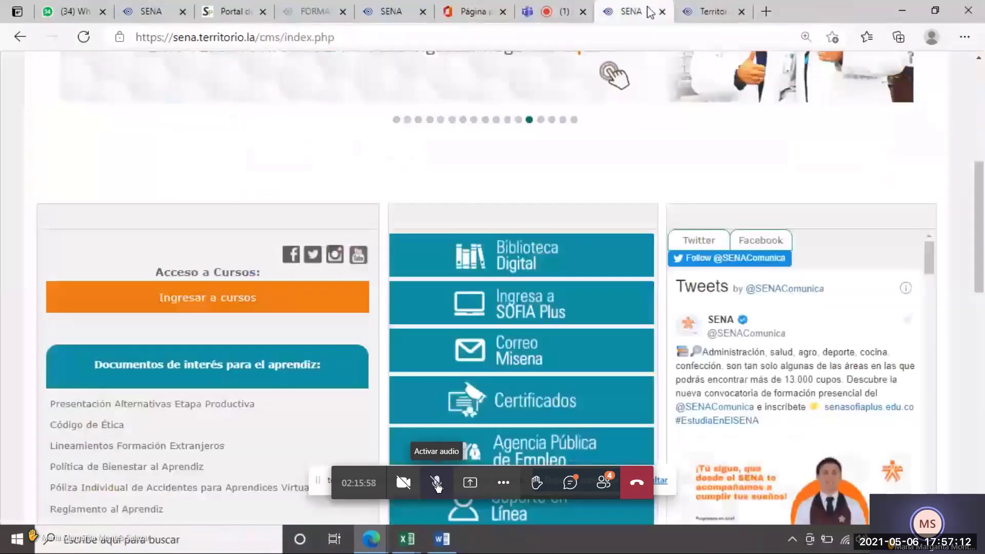
pyautogui.click(563, 15)
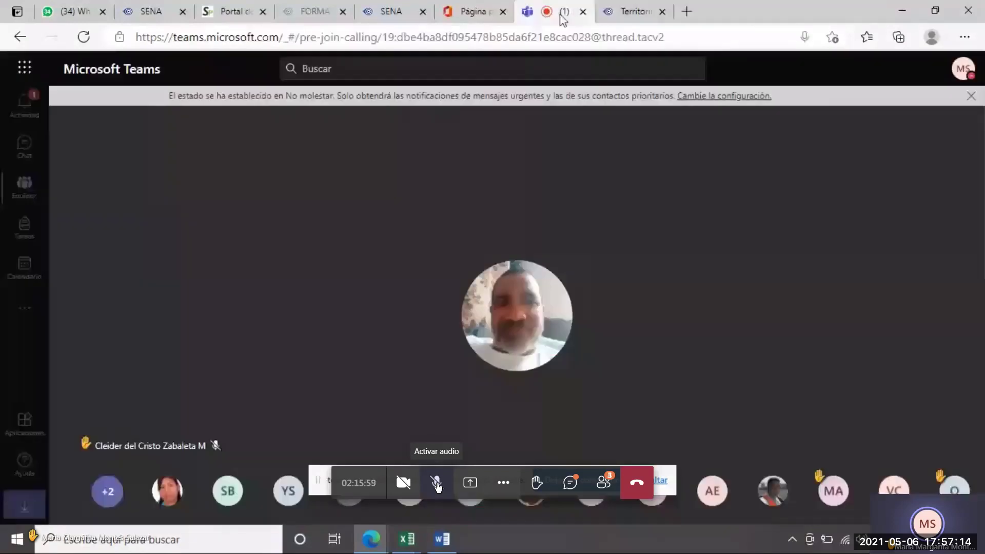
pyautogui.click(503, 11)
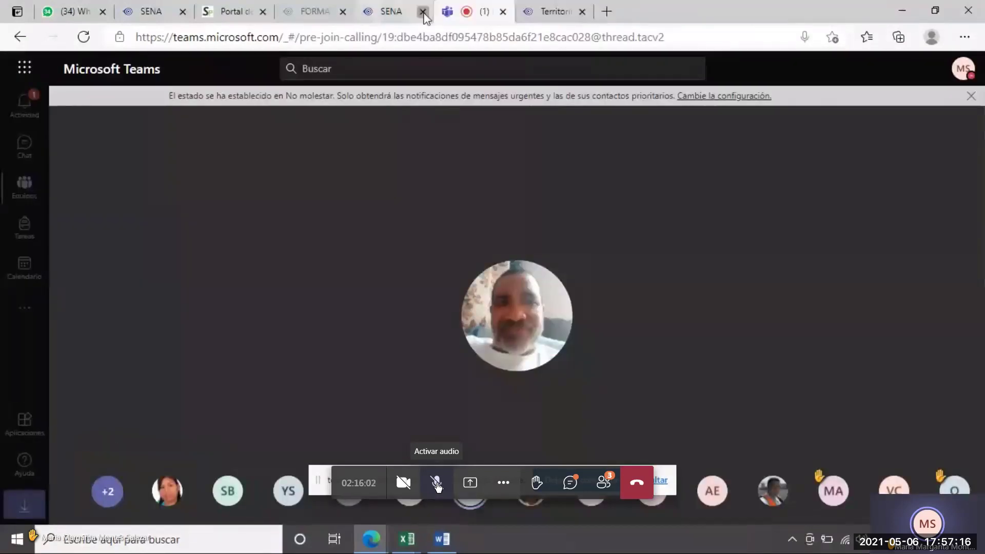
pyautogui.click(423, 11)
pyautogui.middleClick(276, 19)
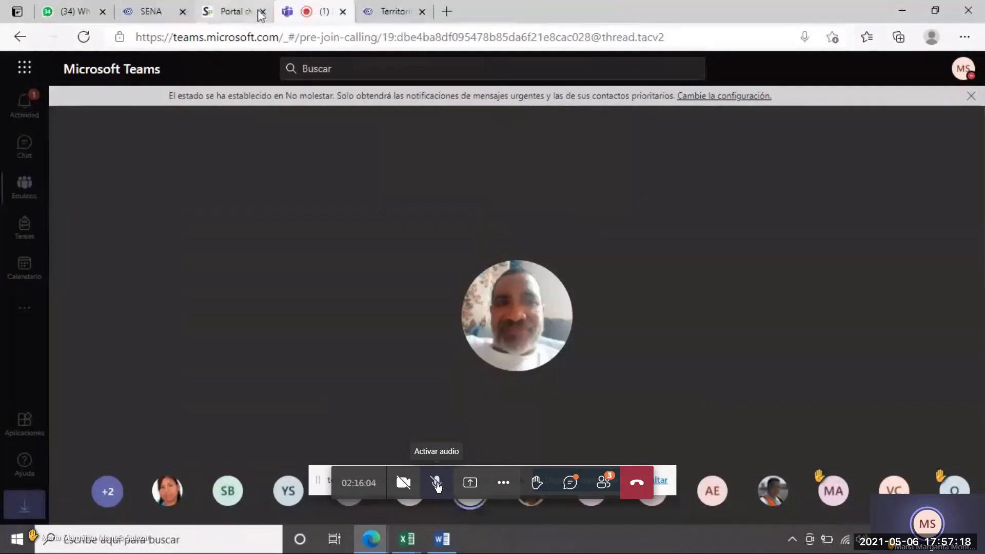
pyautogui.click(262, 11)
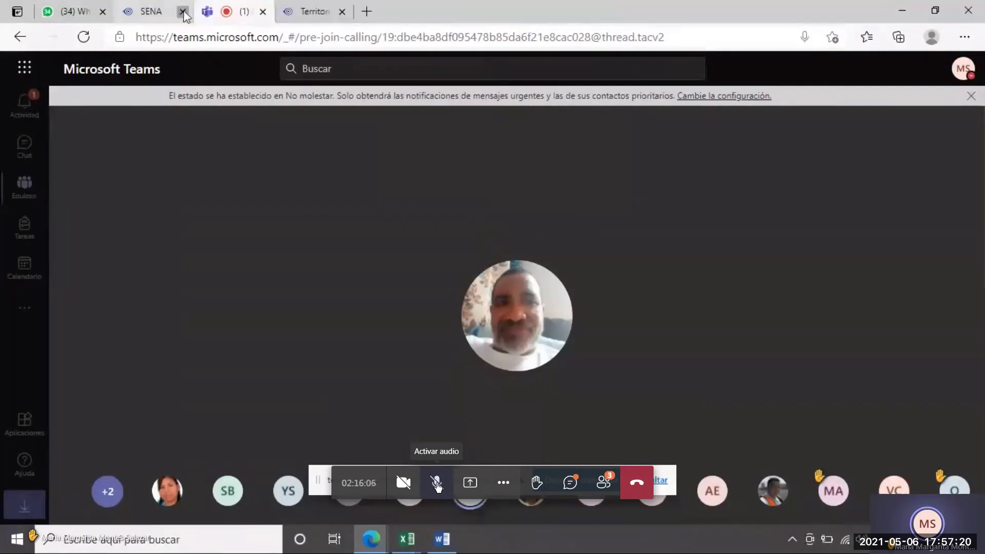
# - Look at WhatsApp and the Teams meeting, and return to the REGENCIA DE FARMACIA course page
pyautogui.click(72, 13)
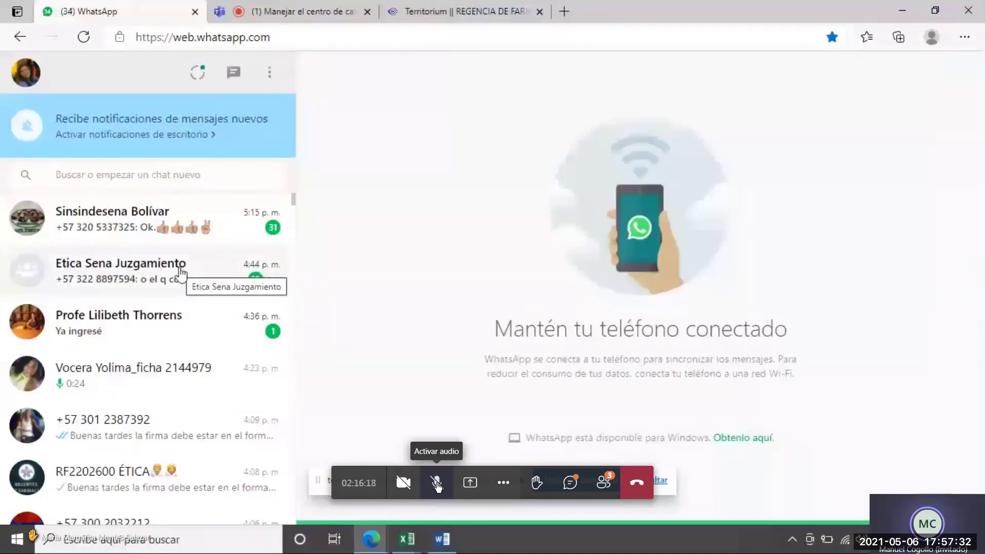
pyautogui.click(285, 9)
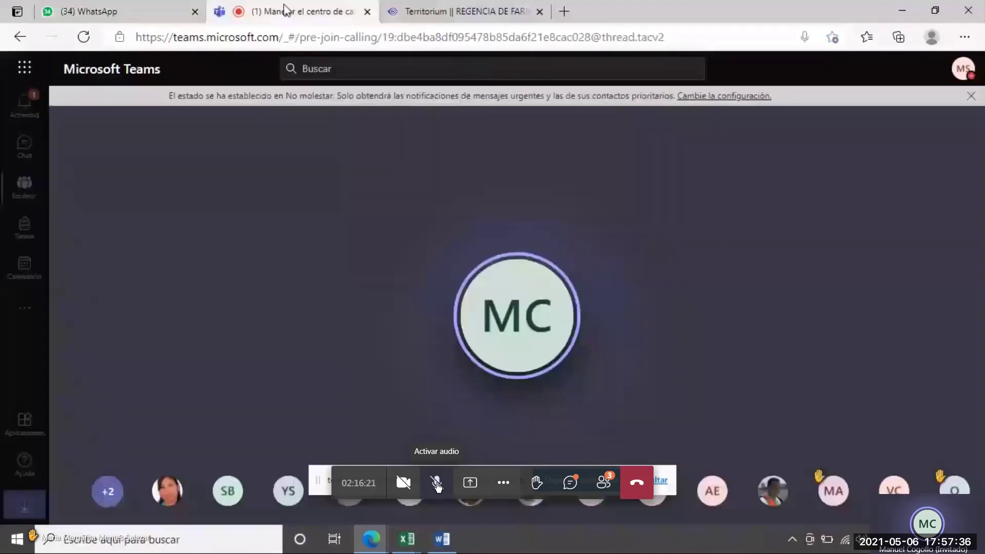
pyautogui.click(493, 13)
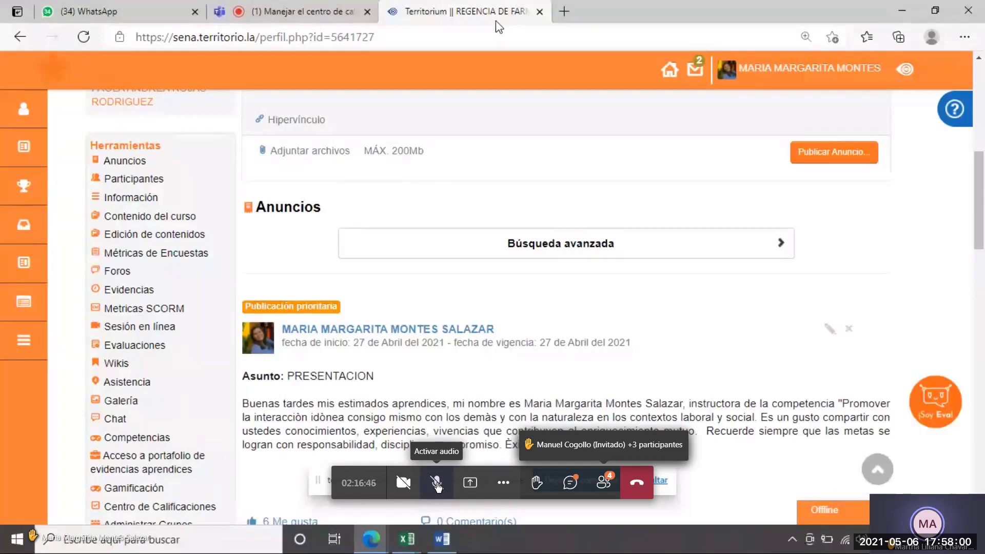
# - Raise the hand in the Teams meeting
pyautogui.click(538, 483)
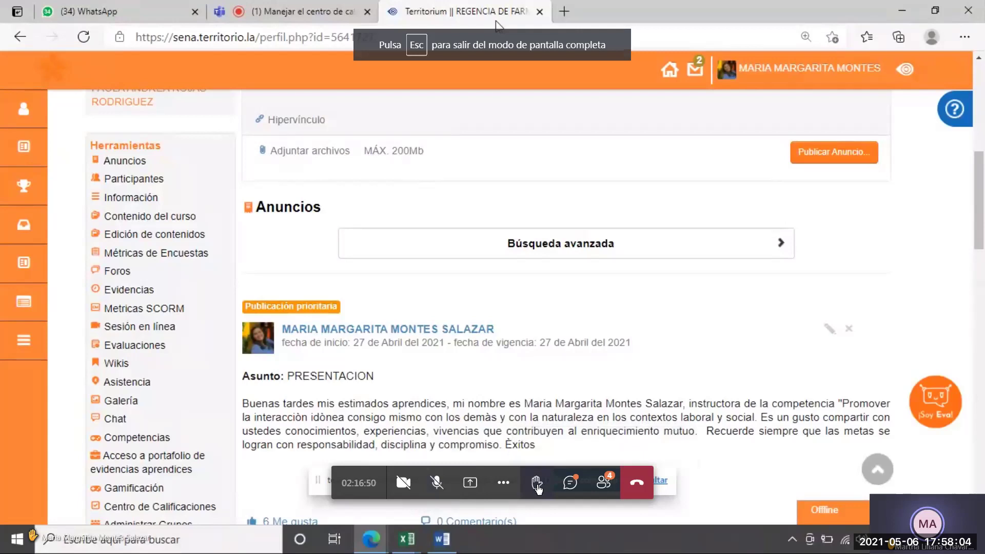
pyautogui.click(537, 485)
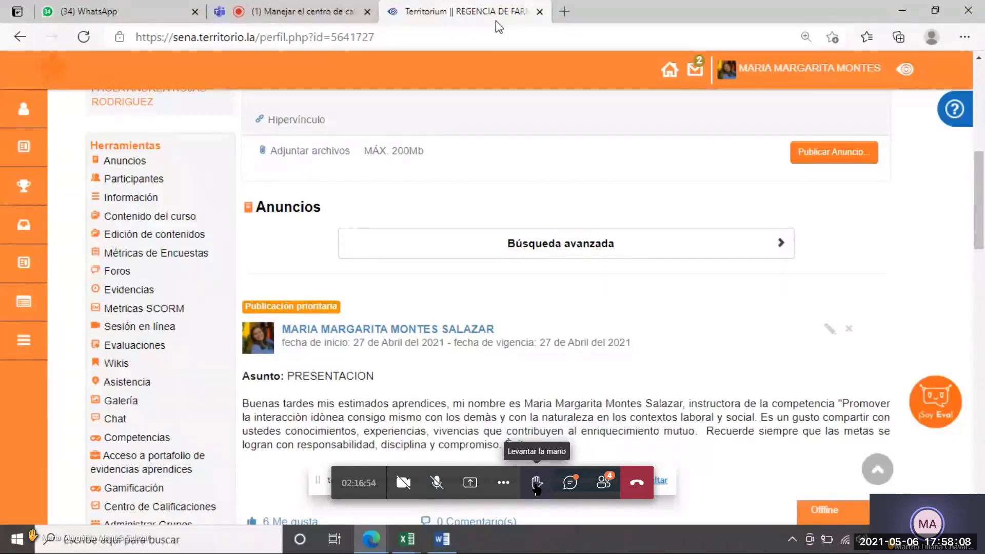
pyautogui.click(536, 484)
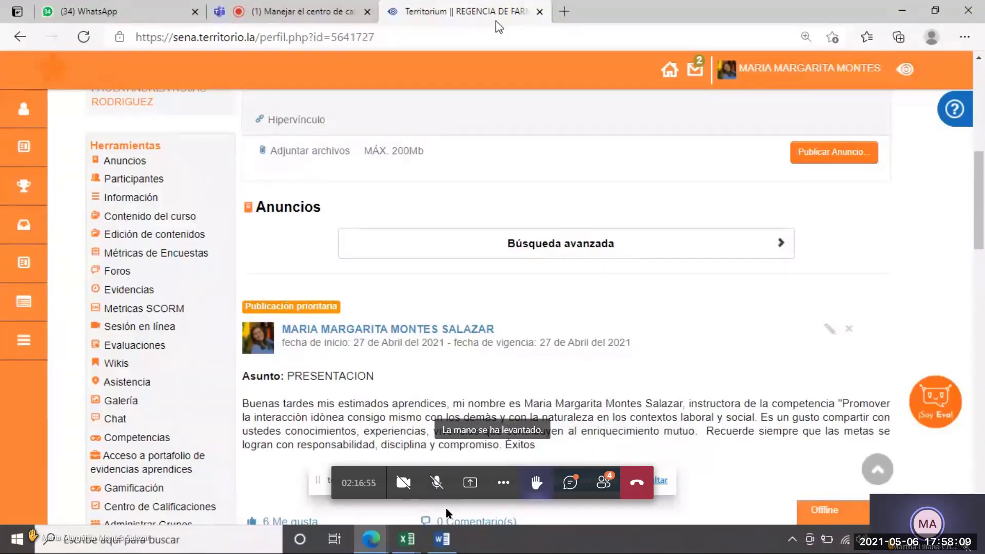
# - Unmute the microphone to speak in the meeting and mute it again, bringing the Teams meeting back into view
pyautogui.click(436, 485)
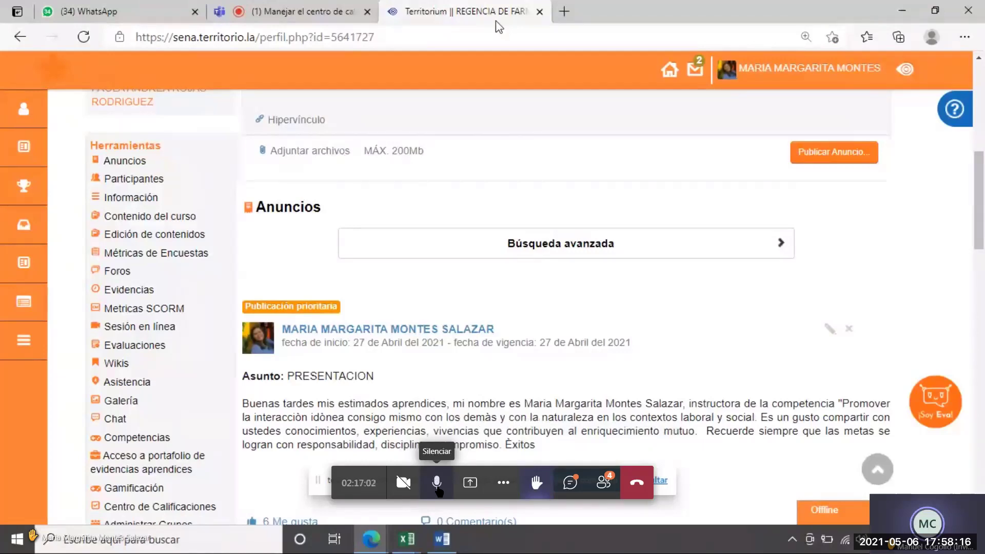
pyautogui.click(437, 485)
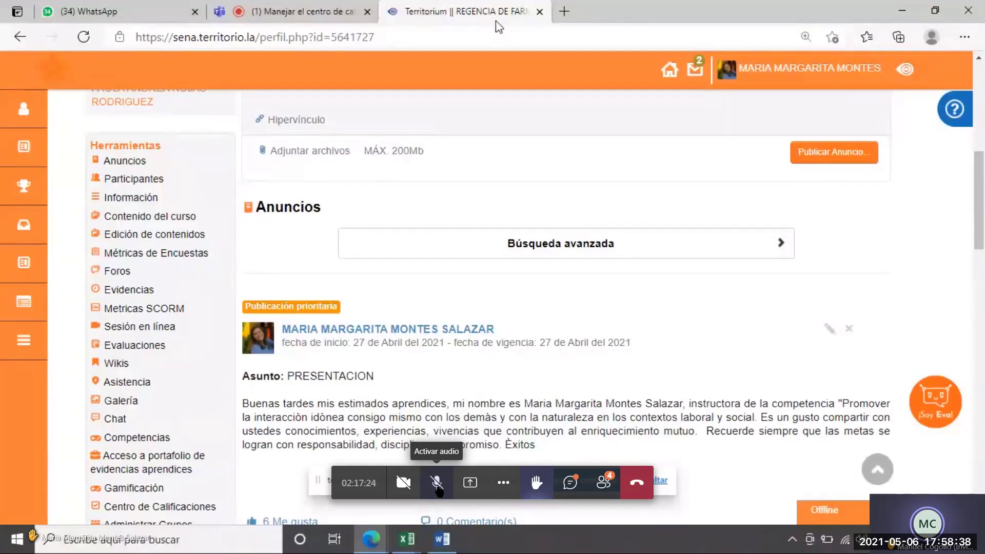
pyautogui.click(316, 7)
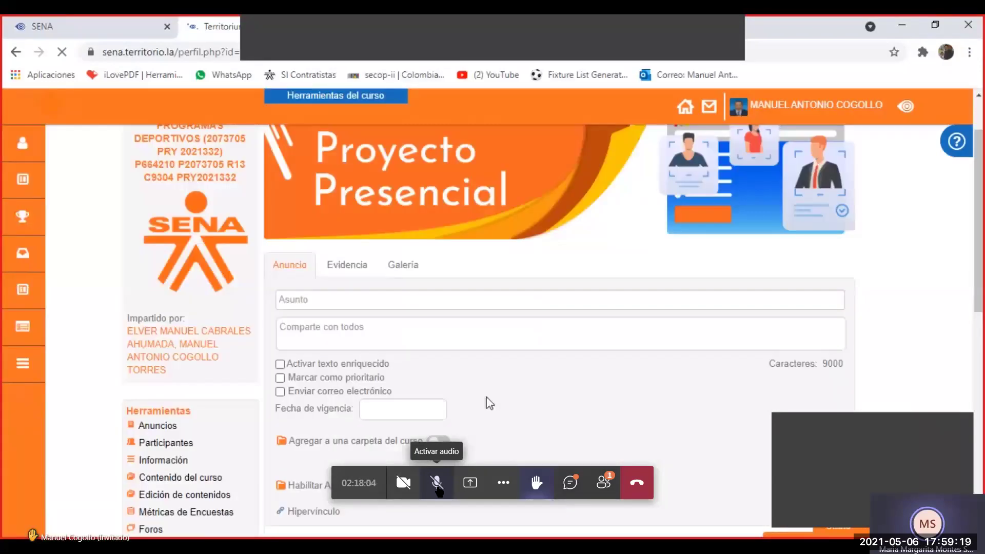
pyautogui.click(437, 484)
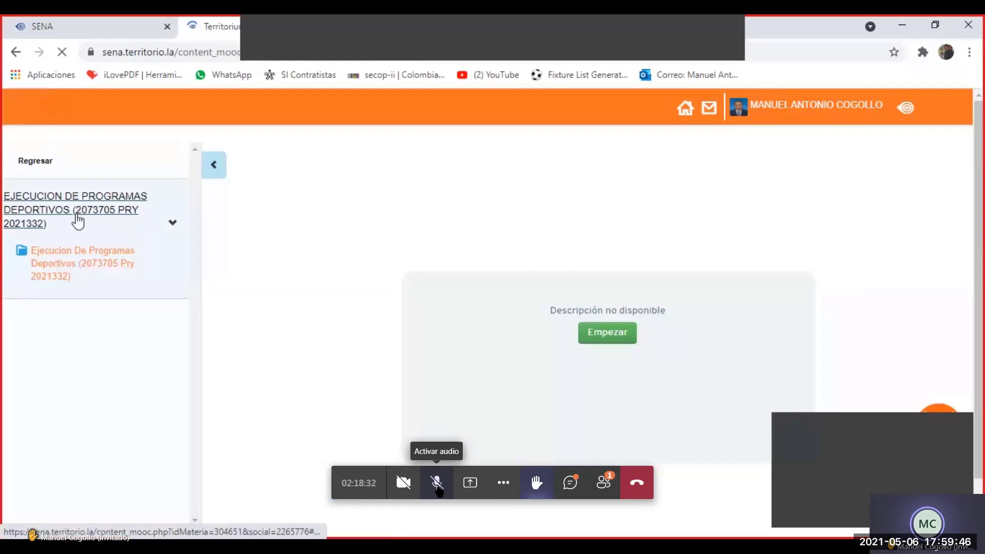
# - Open the Ejecucion De Programas Deportivos (2073705 Pry 2021332) content folder, go back to the course page and reopen Contenido del curso
pyautogui.click(74, 254)
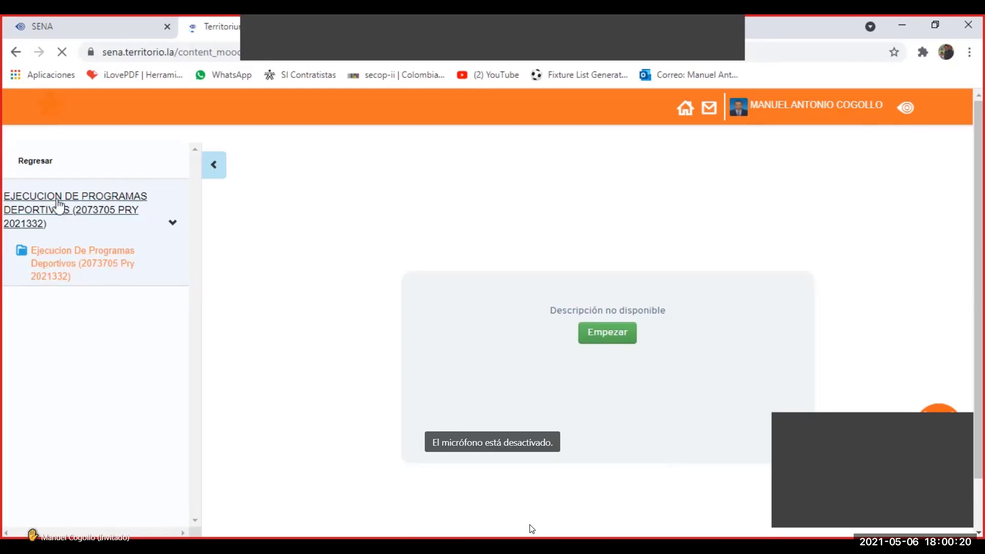
pyautogui.click(22, 60)
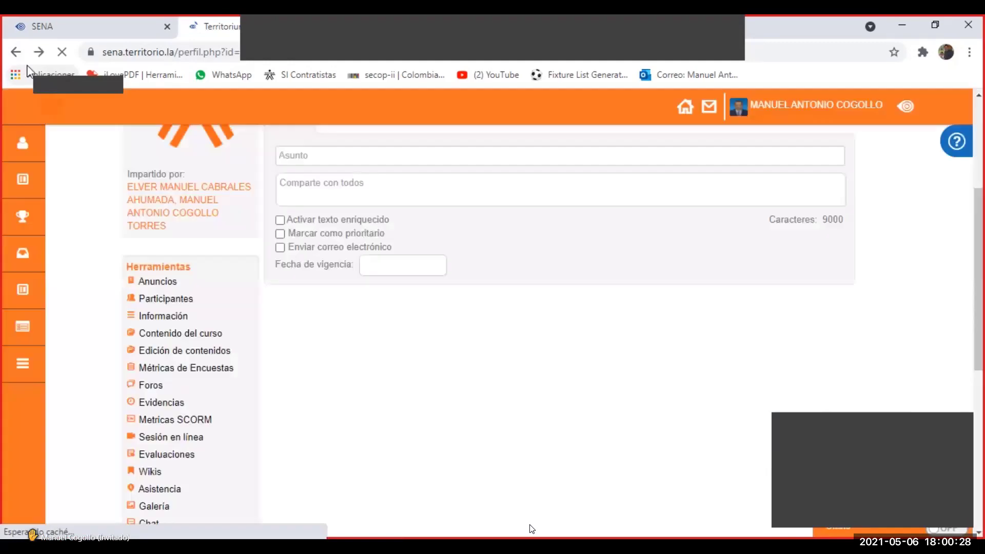
pyautogui.click(165, 334)
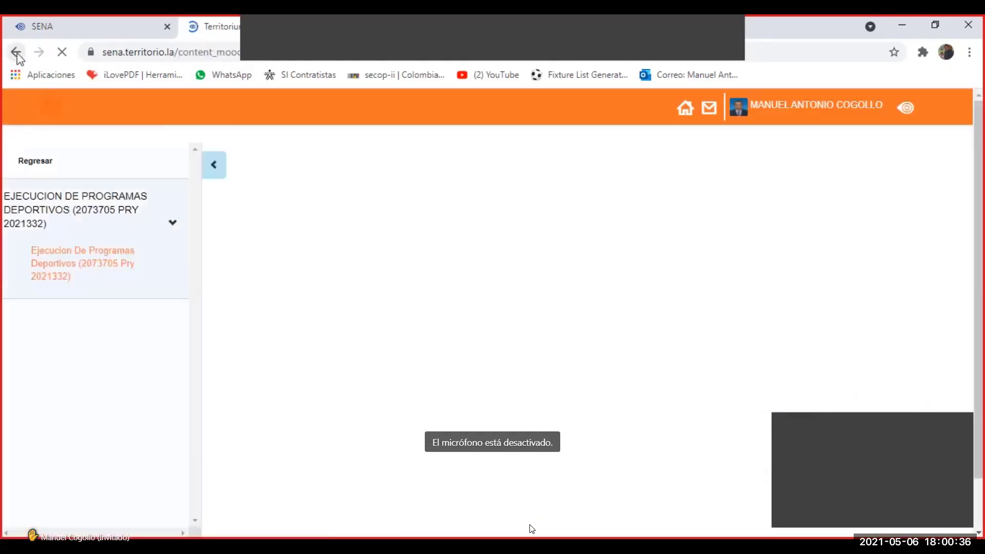
# - Return to the course page, open the content editing area and go into the GENERALIDADES folder inside PROYECTO
pyautogui.click(17, 53)
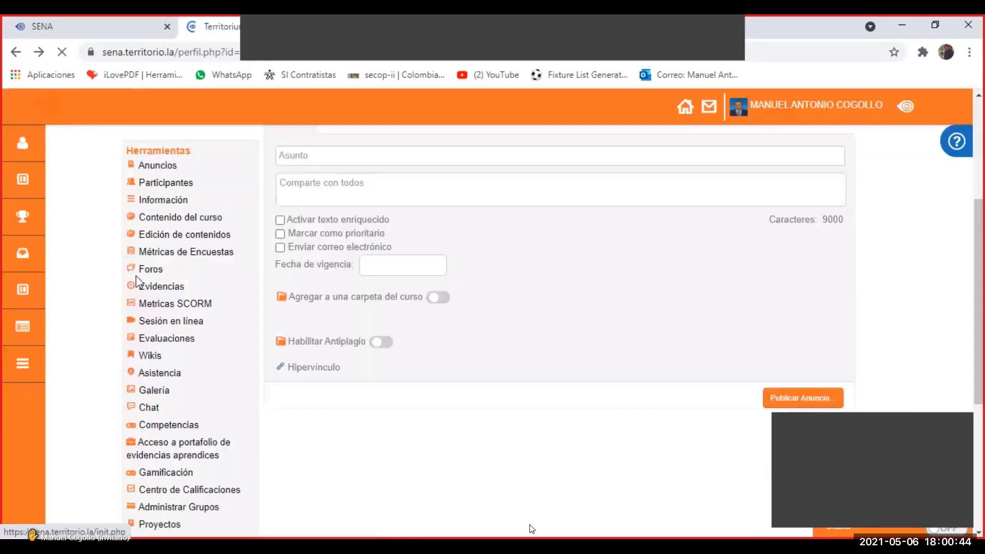
pyautogui.scroll(-2, 190, 240)
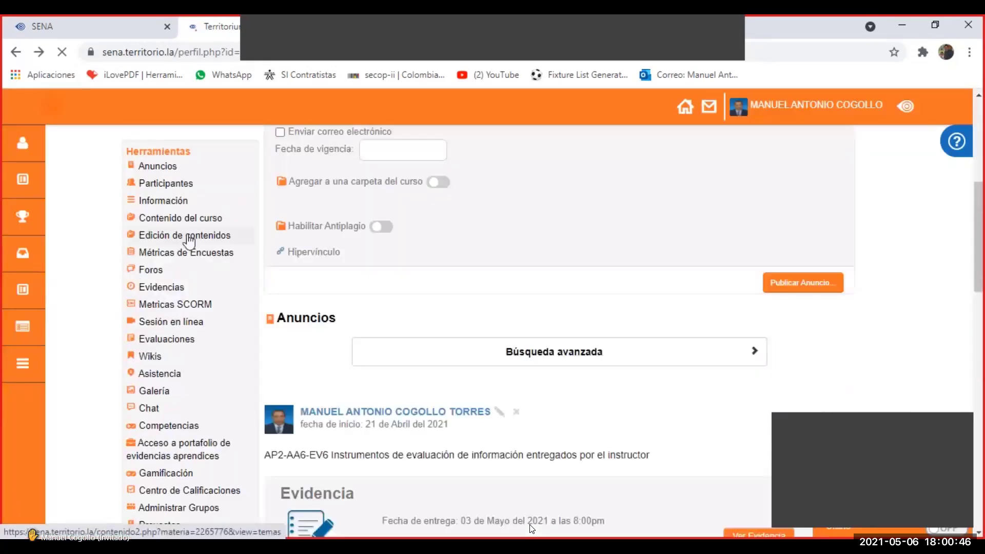
pyautogui.click(189, 236)
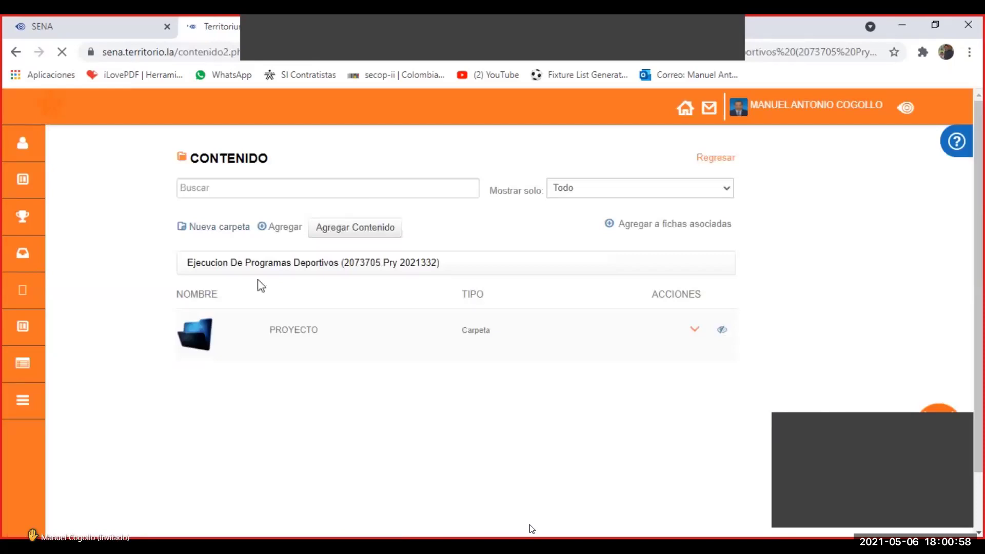
pyautogui.click(299, 333)
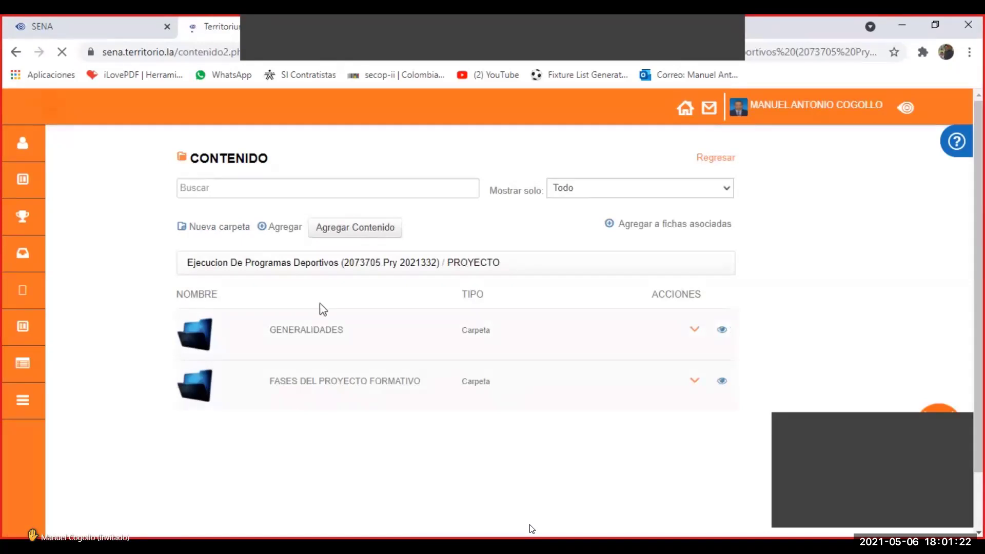
pyautogui.click(322, 336)
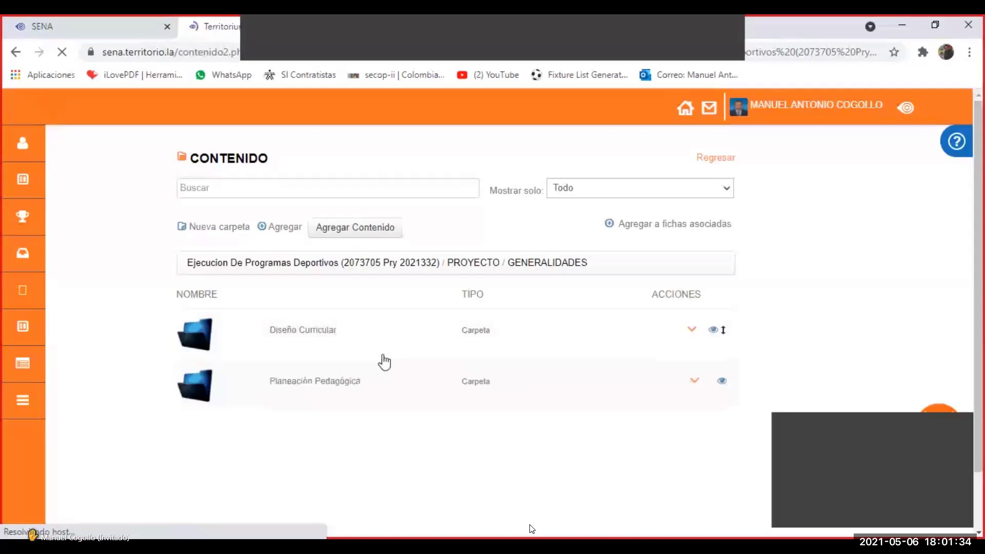
# - Edit the Diseño Curricular folder so it is available from 2021-05-06 and accept the change
pyautogui.click(695, 330)
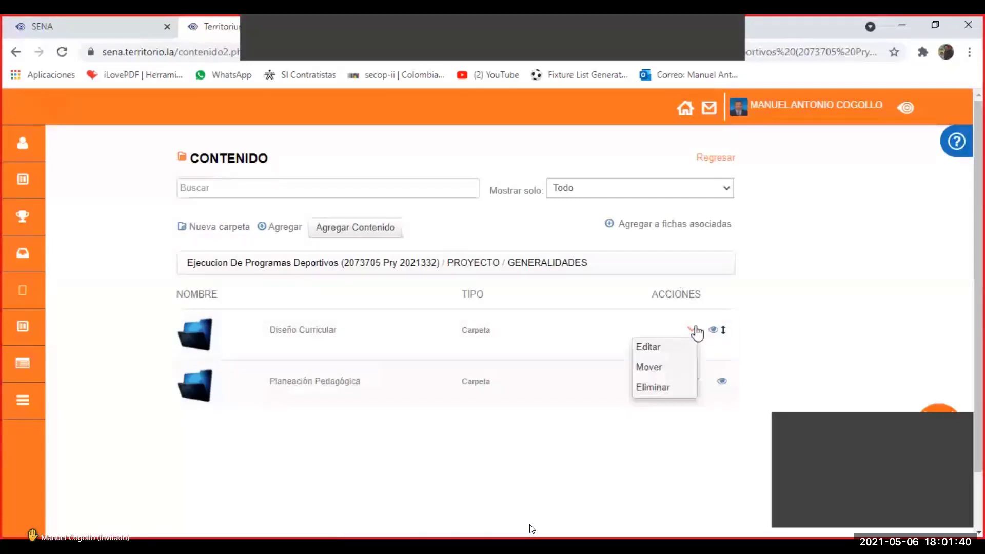
pyautogui.click(665, 348)
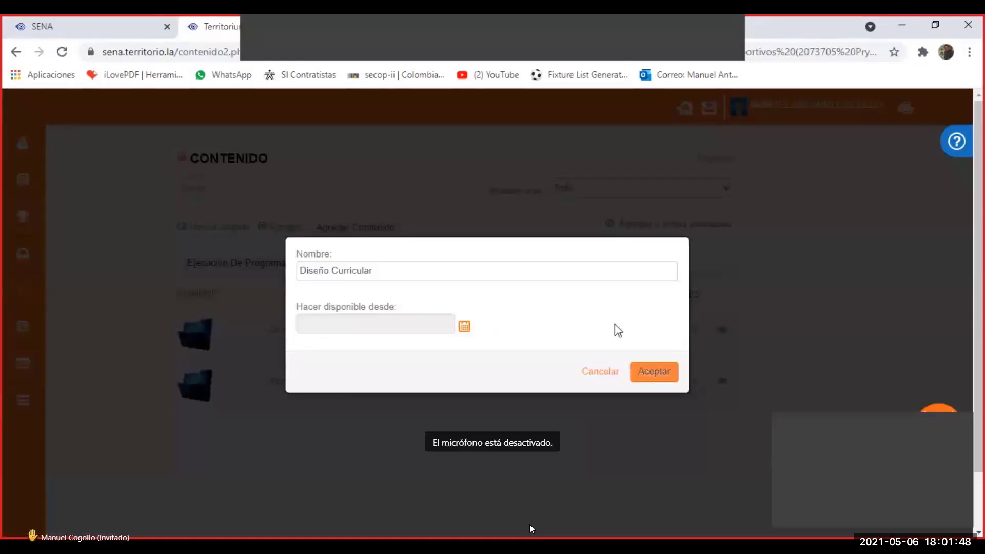
pyautogui.click(465, 333)
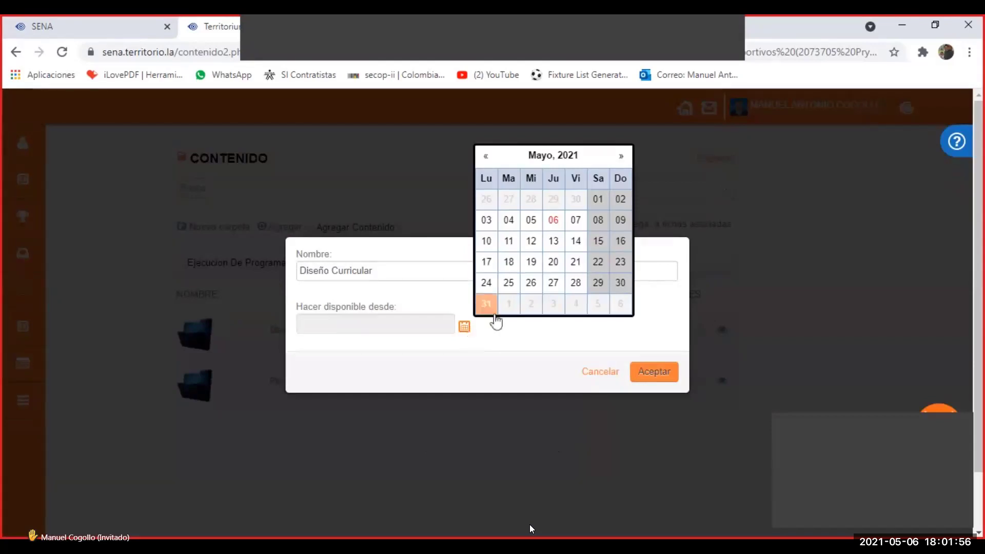
pyautogui.click(554, 221)
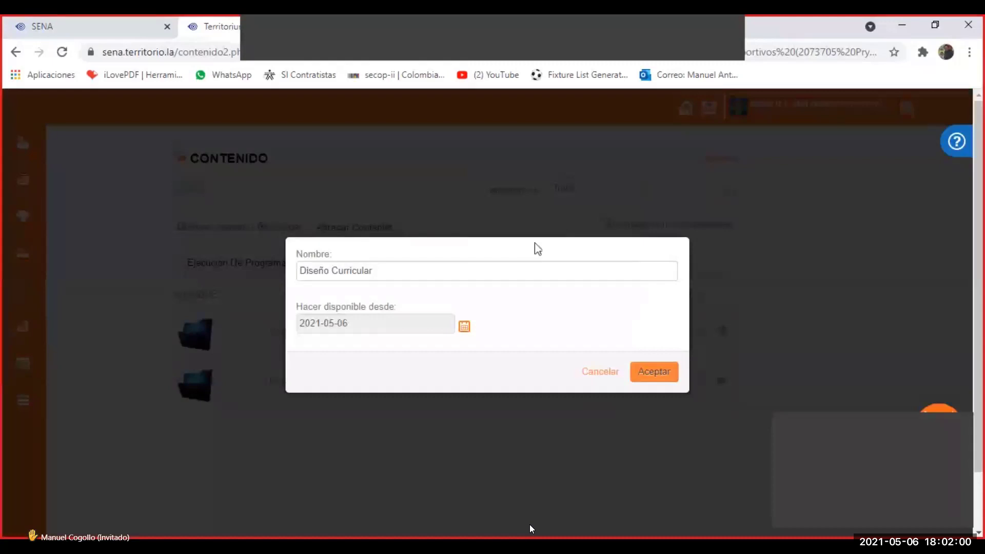
pyautogui.click(651, 373)
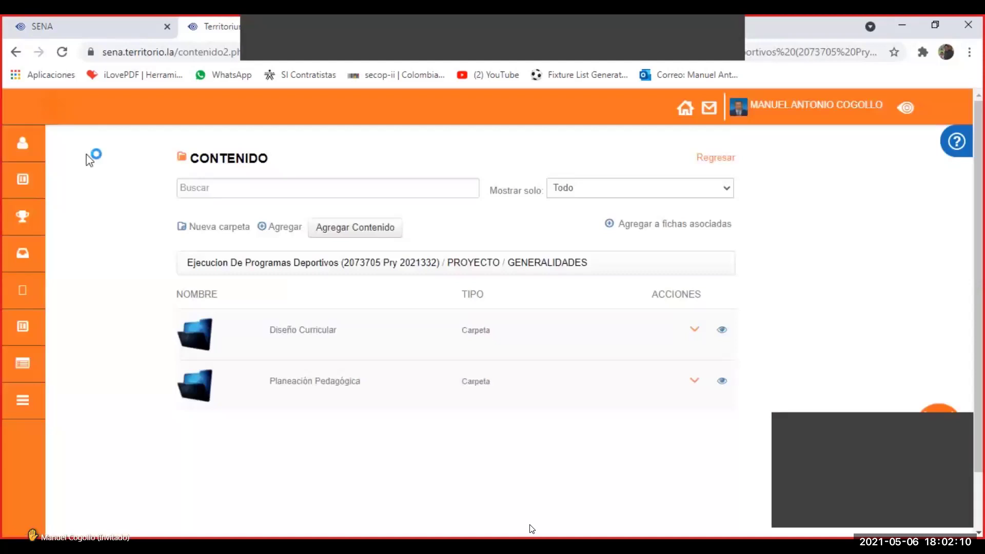
# - Go back to the course's root content folder and set the PROYECTO folder to be available from 2021-05-06
pyautogui.click(16, 52)
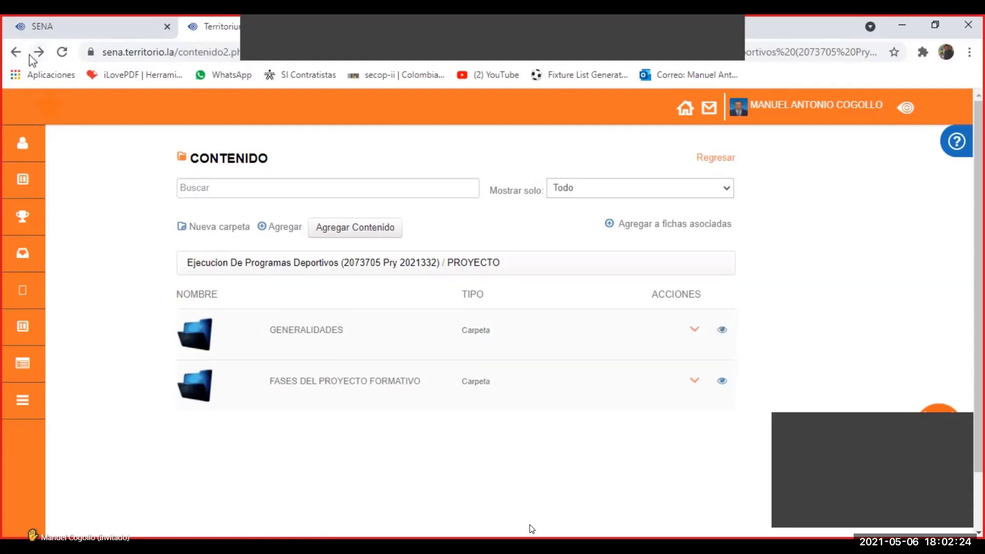
pyautogui.click(14, 58)
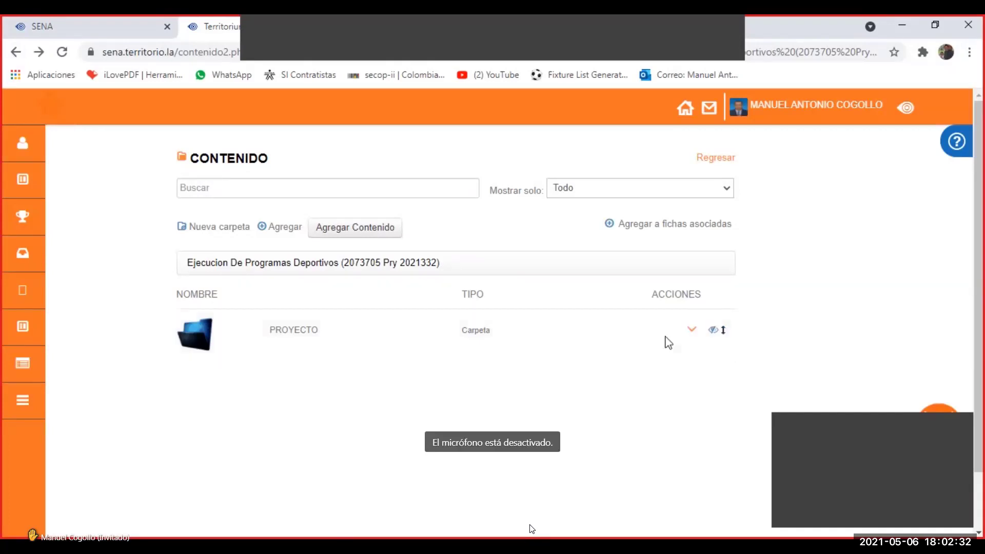
pyautogui.click(692, 331)
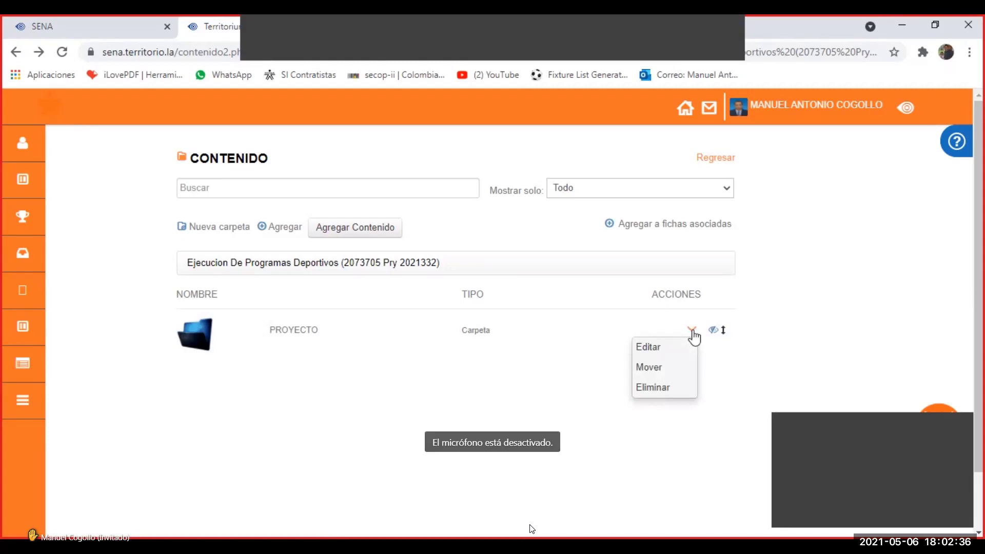
pyautogui.click(660, 350)
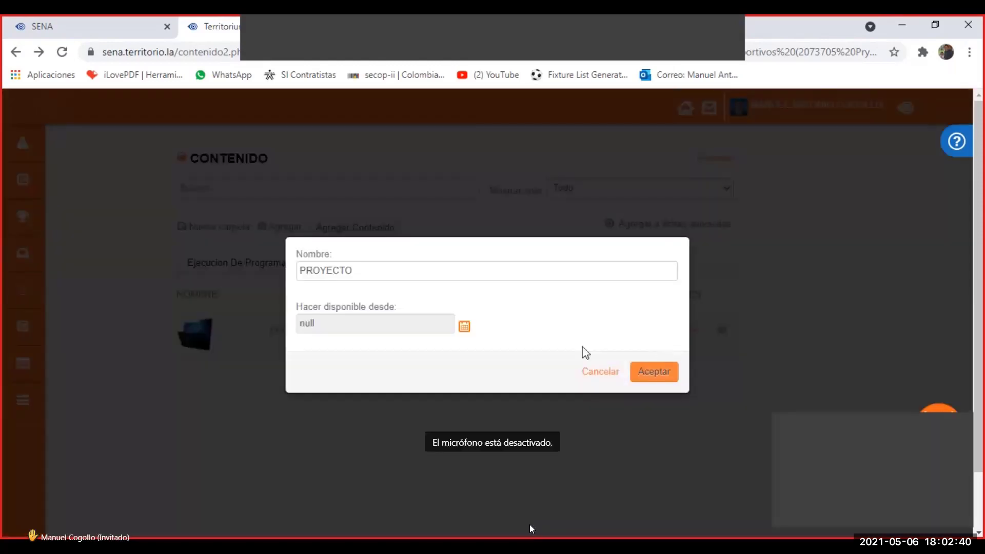
pyautogui.click(464, 328)
pyautogui.click(556, 220)
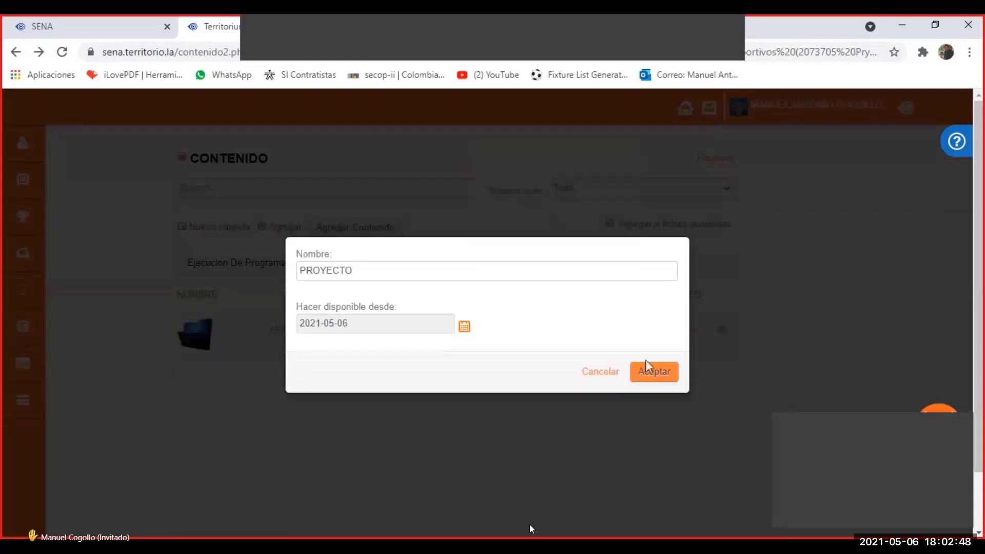
pyautogui.click(653, 376)
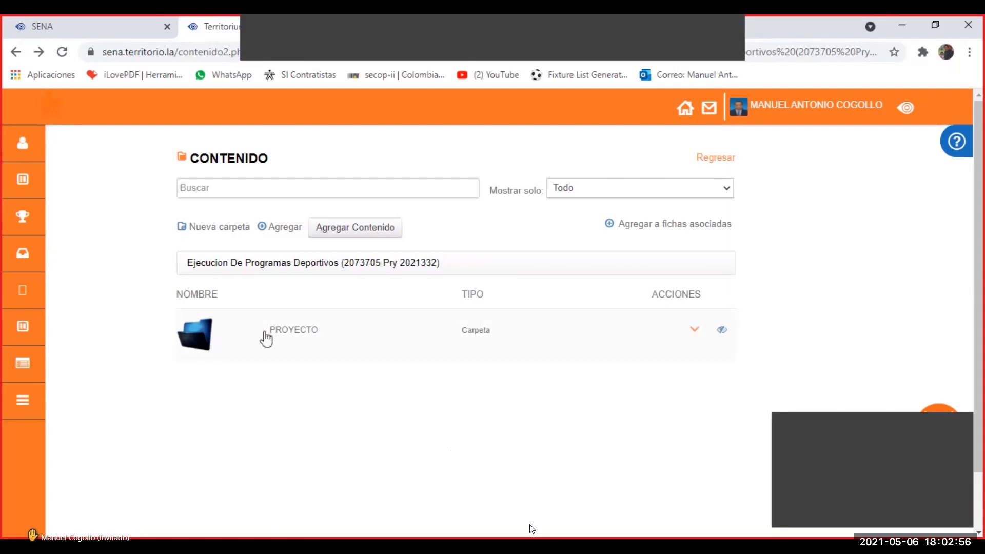
# - Go back to the course page and reopen Contenido del curso to check the published content
pyautogui.click(16, 52)
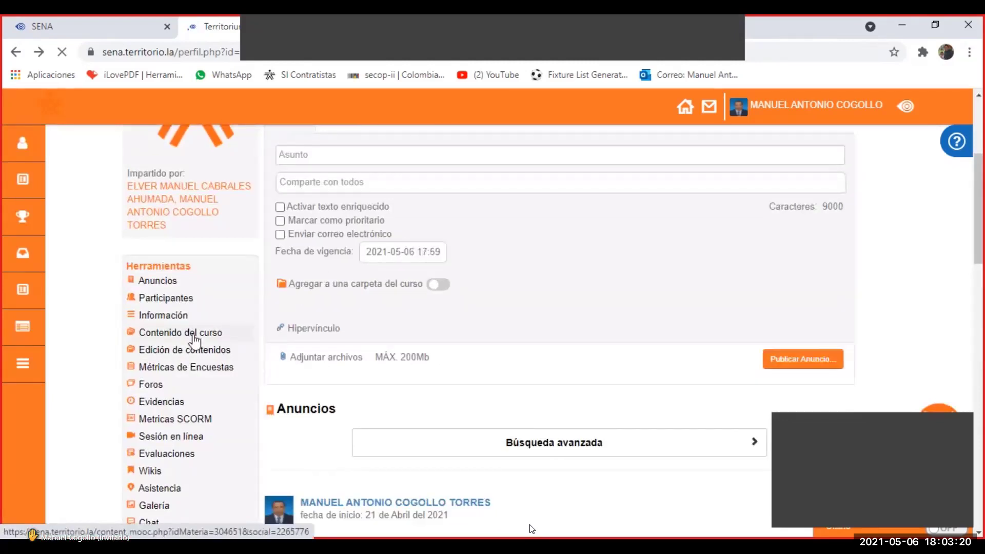
pyautogui.click(194, 339)
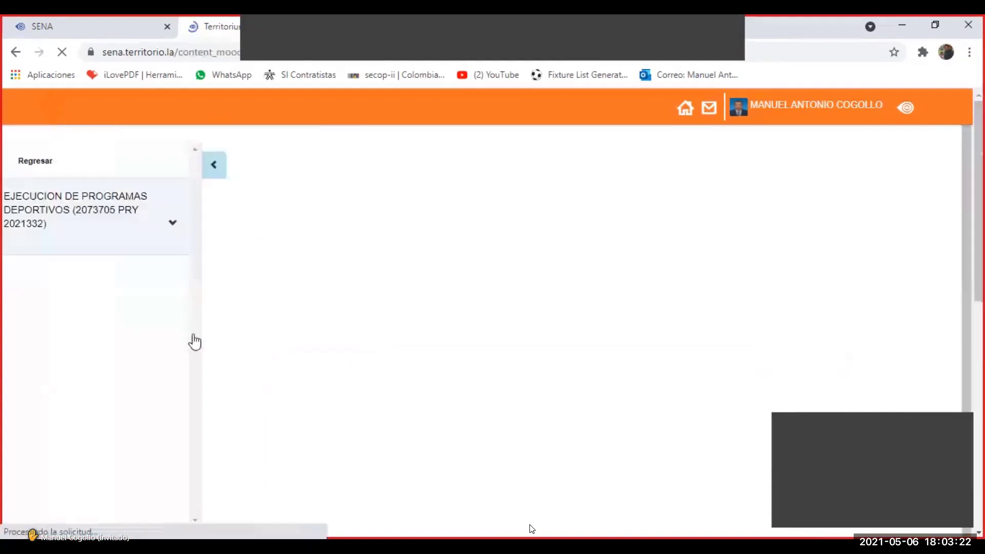